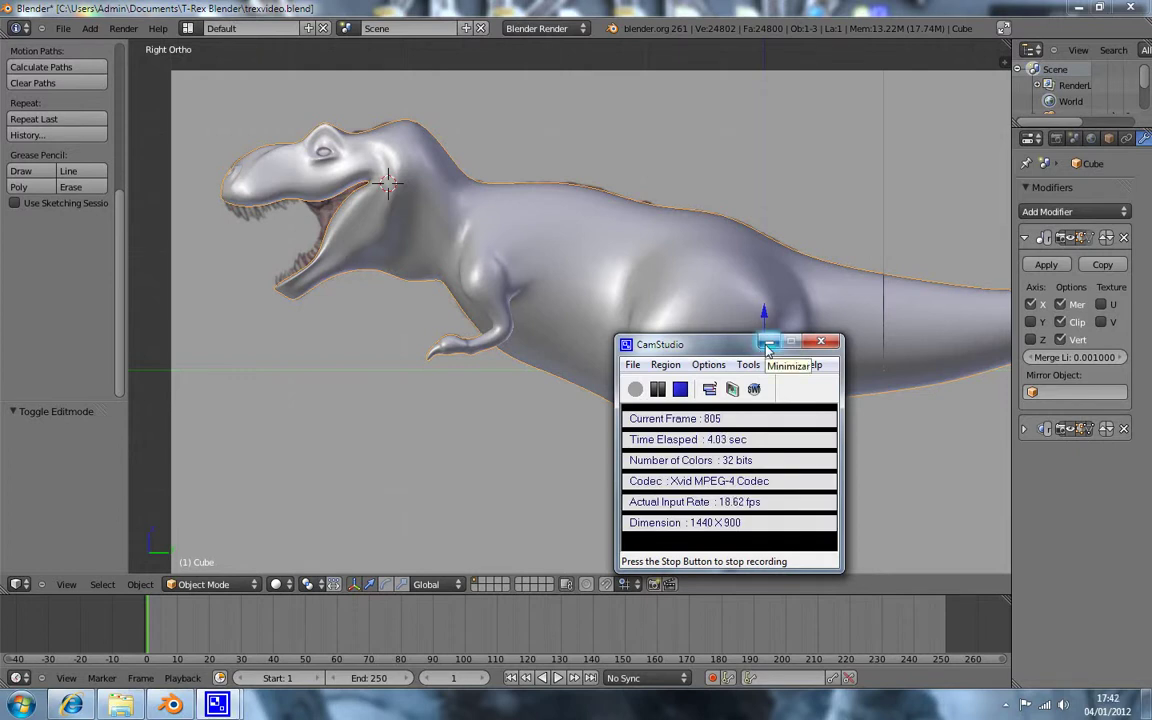
Step: Put the T-Rex mesh into Edit Mode and frame its head in the right side view
{"action": "left_click", "coordinate": [768, 344]}
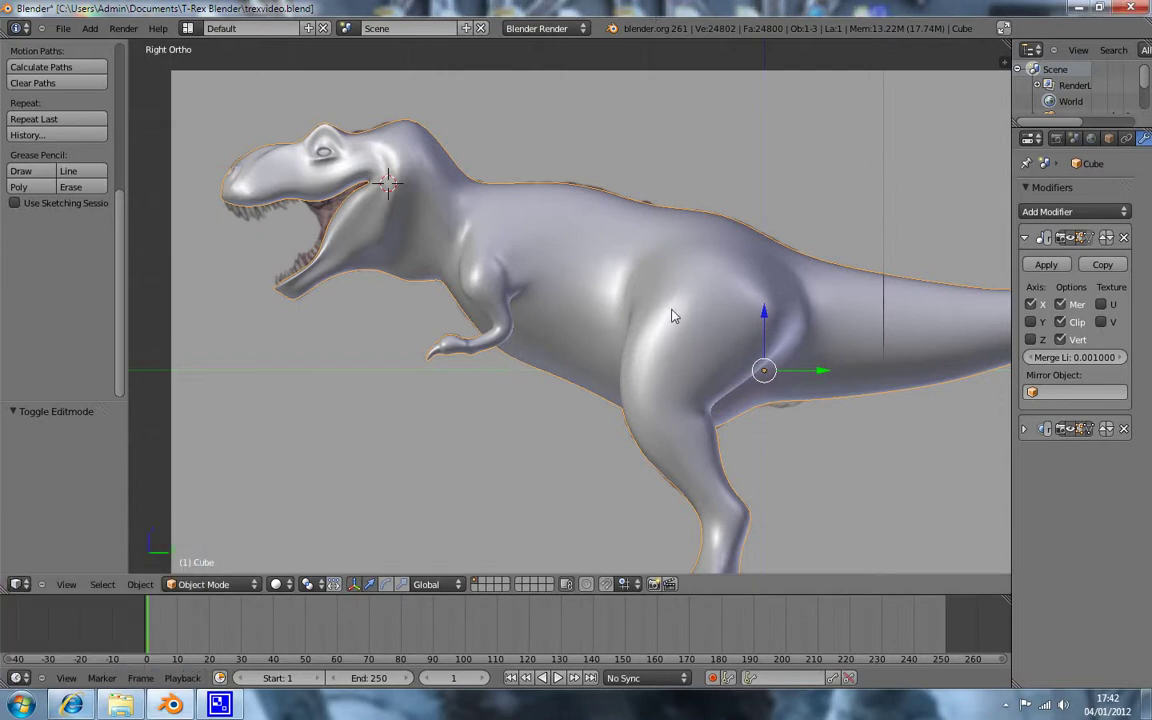
{"action": "key", "text": "Tab"}
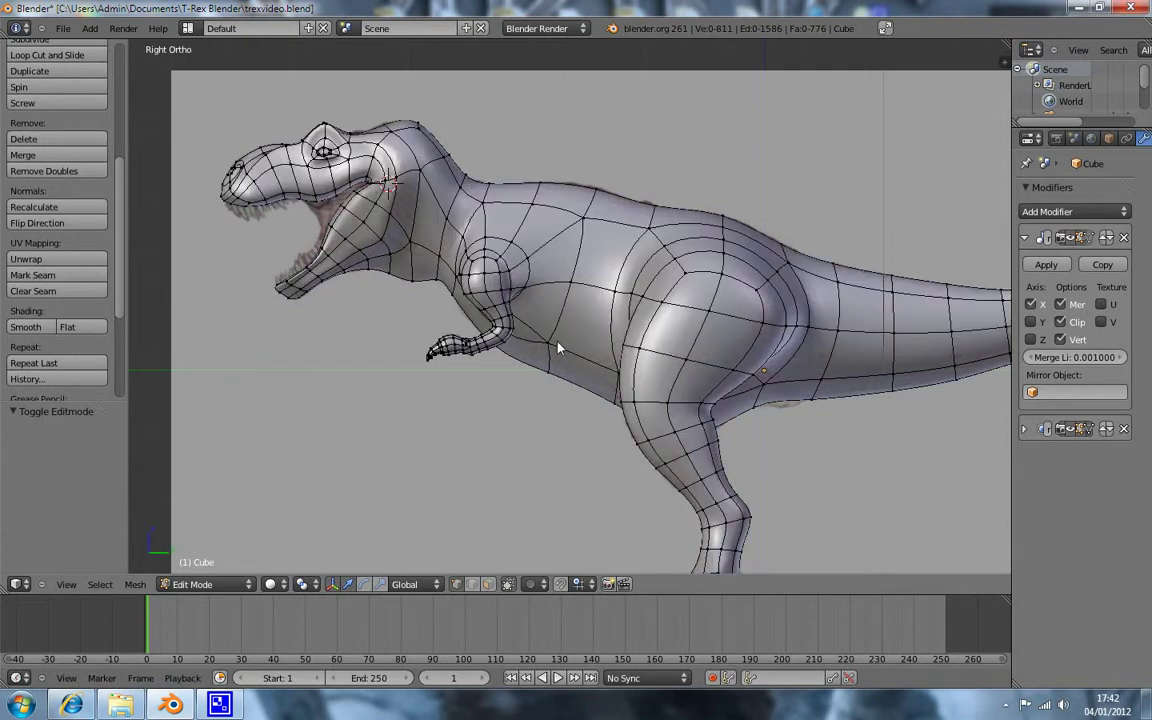
{"action": "scroll", "coordinate": [424, 315], "scroll_direction": "up", "scroll_amount": 2}
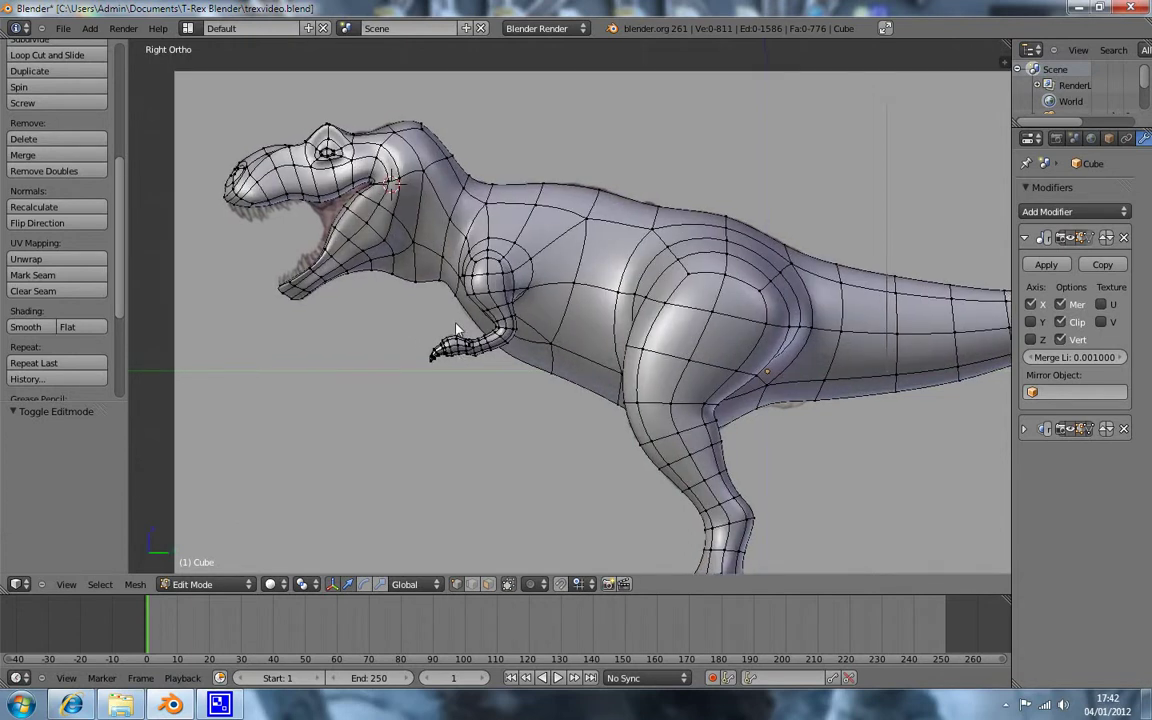
{"action": "scroll", "coordinate": [451, 337], "scroll_direction": "up", "scroll_amount": 2}
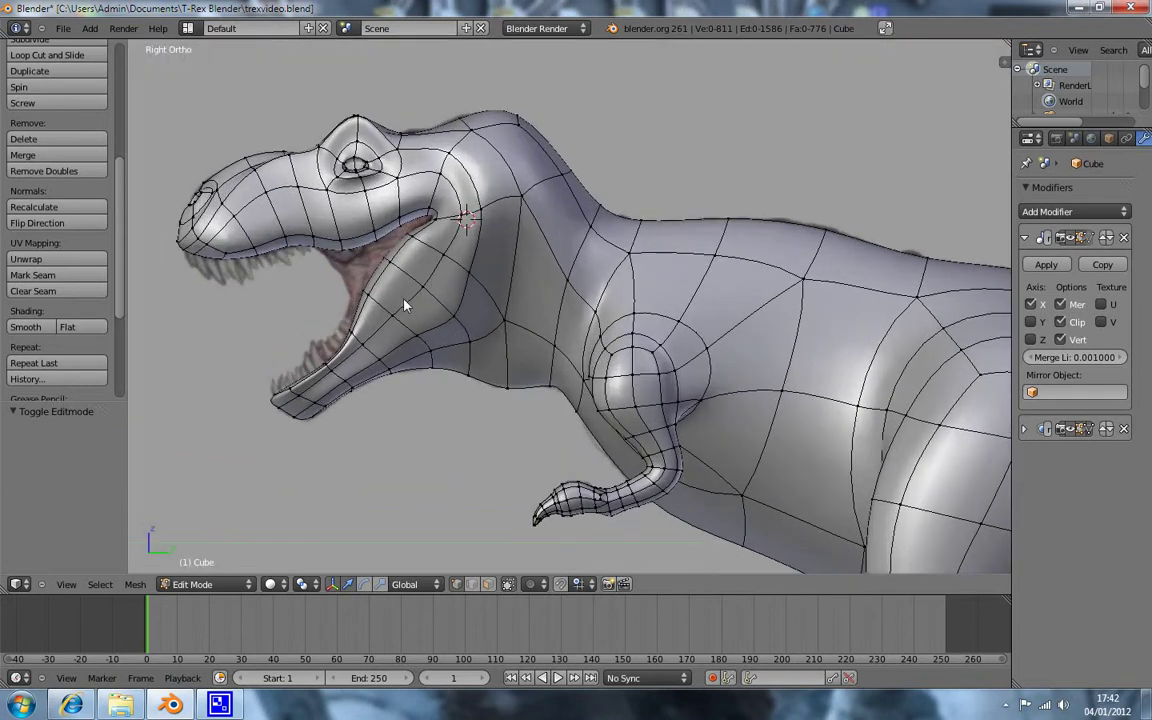
{"action": "mouse_move", "coordinate": [405, 305]}
{"action": "middle_mouse_down"}
{"action": "mouse_move", "coordinate": [588, 228]}
{"action": "mouse_move", "coordinate": [488, 260]}
{"action": "mouse_move", "coordinate": [422, 263]}
{"action": "middle_mouse_up"}
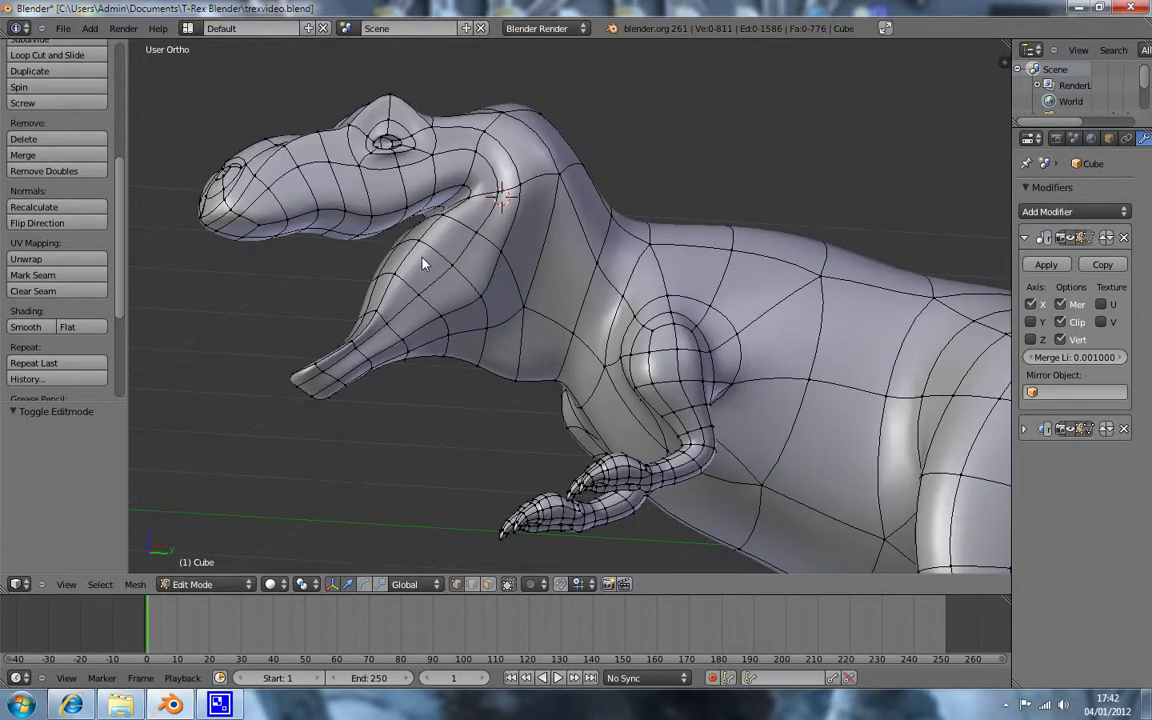
{"action": "key", "text": "KP_3"}
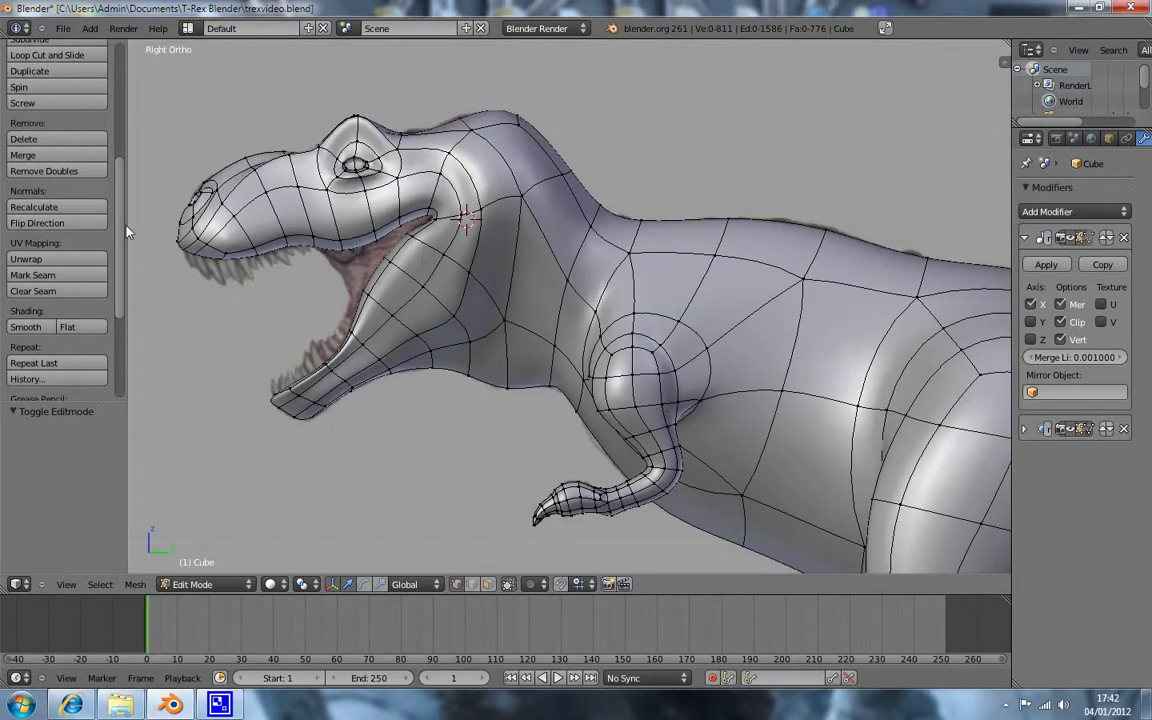
{"action": "mouse_move", "coordinate": [189, 235]}
{"action": "middle_mouse_down", "text": "shift"}
{"action": "mouse_move", "coordinate": [375, 313]}
{"action": "mouse_move", "coordinate": [463, 247]}
{"action": "mouse_move", "coordinate": [470, 215]}
{"action": "middle_mouse_up", "text": "shift"}
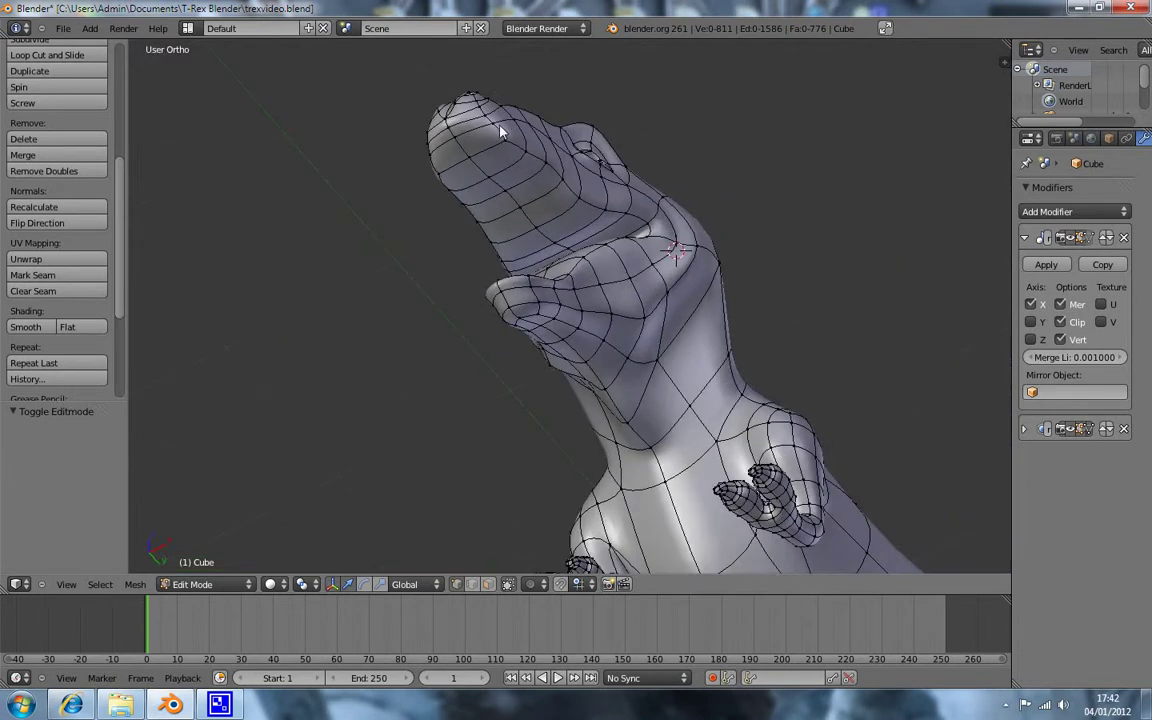
Step: Select the faces on the underside of the snout tip
{"action": "right_click", "coordinate": [440, 150]}
{"action": "mouse_move", "coordinate": [473, 172]}
{"action": "middle_mouse_down"}
{"action": "mouse_move", "coordinate": [638, 200]}
{"action": "mouse_move", "coordinate": [645, 190]}
{"action": "middle_mouse_up"}
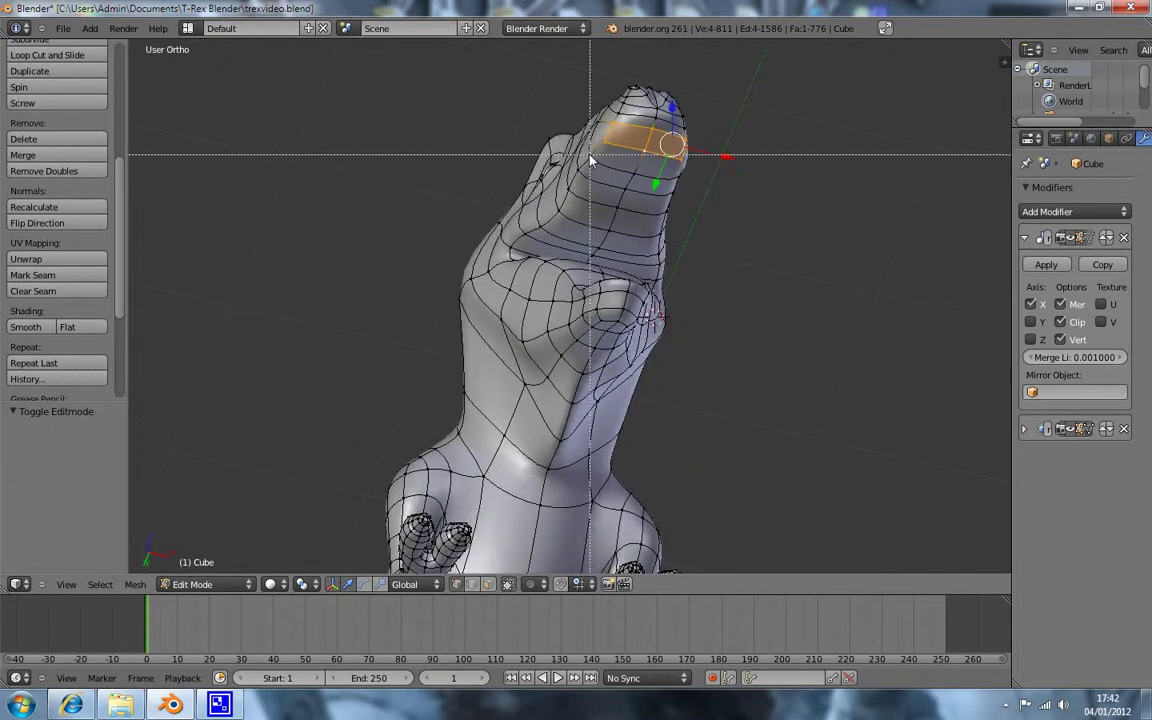
{"action": "right_click", "coordinate": [609, 168], "text": "shift"}
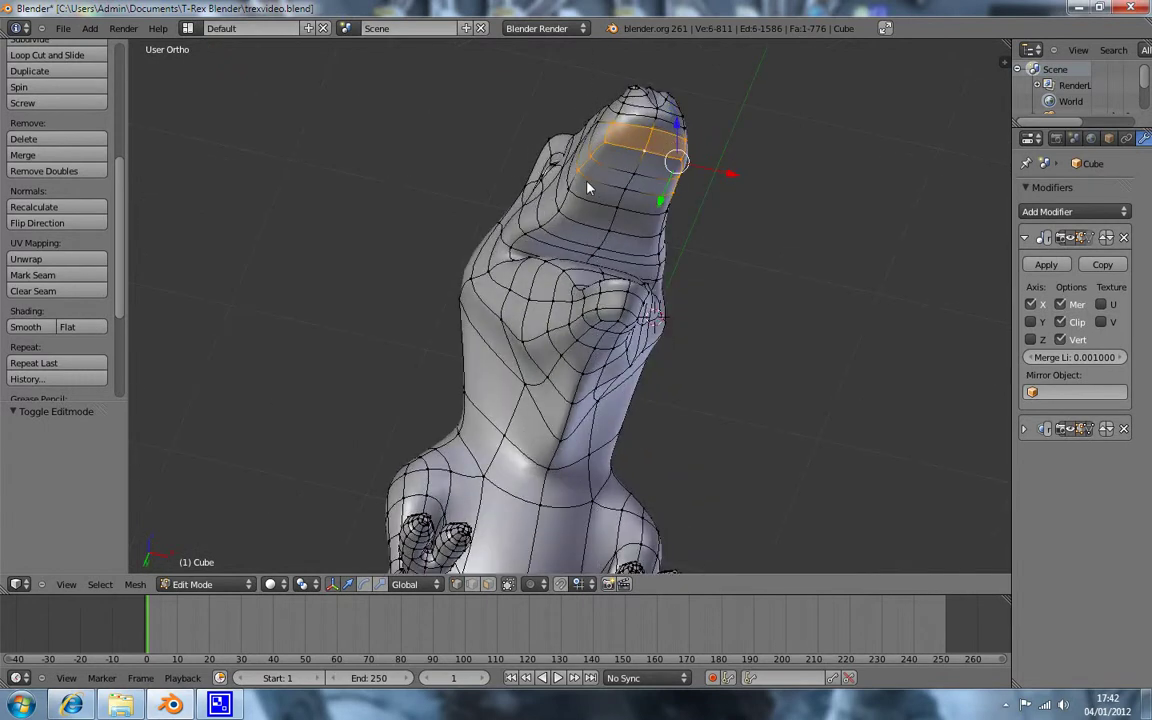
{"action": "right_click", "coordinate": [607, 193], "text": "shift"}
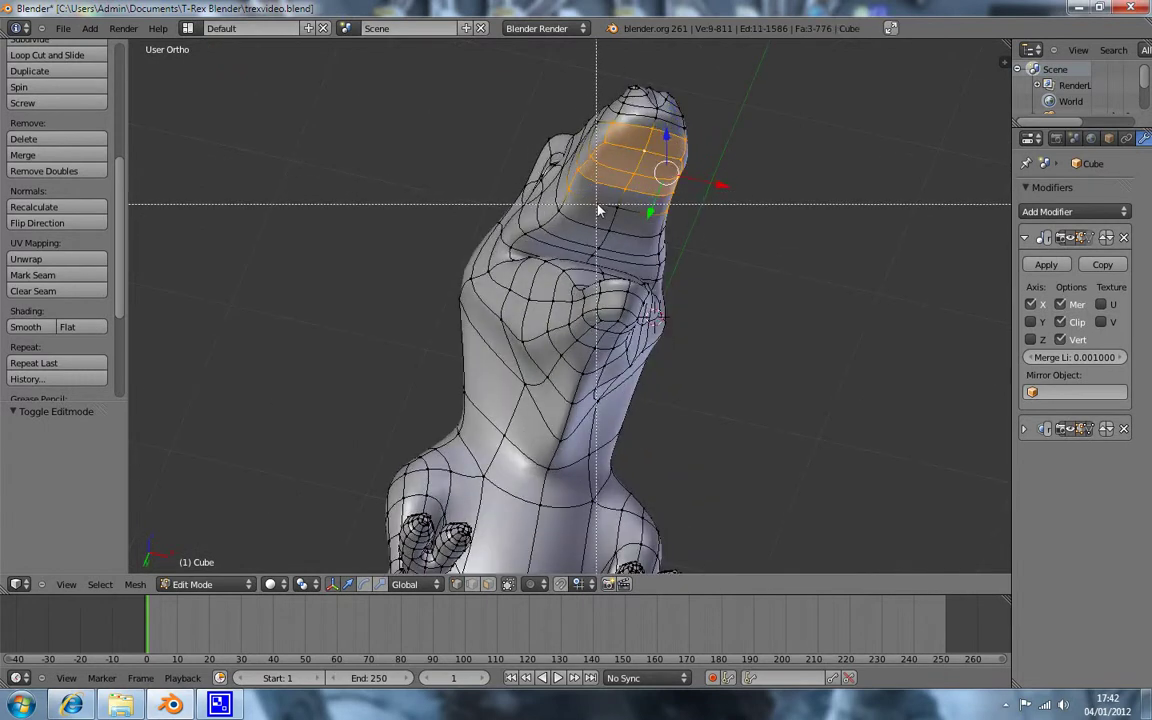
{"action": "right_click", "coordinate": [580, 198], "text": "shift"}
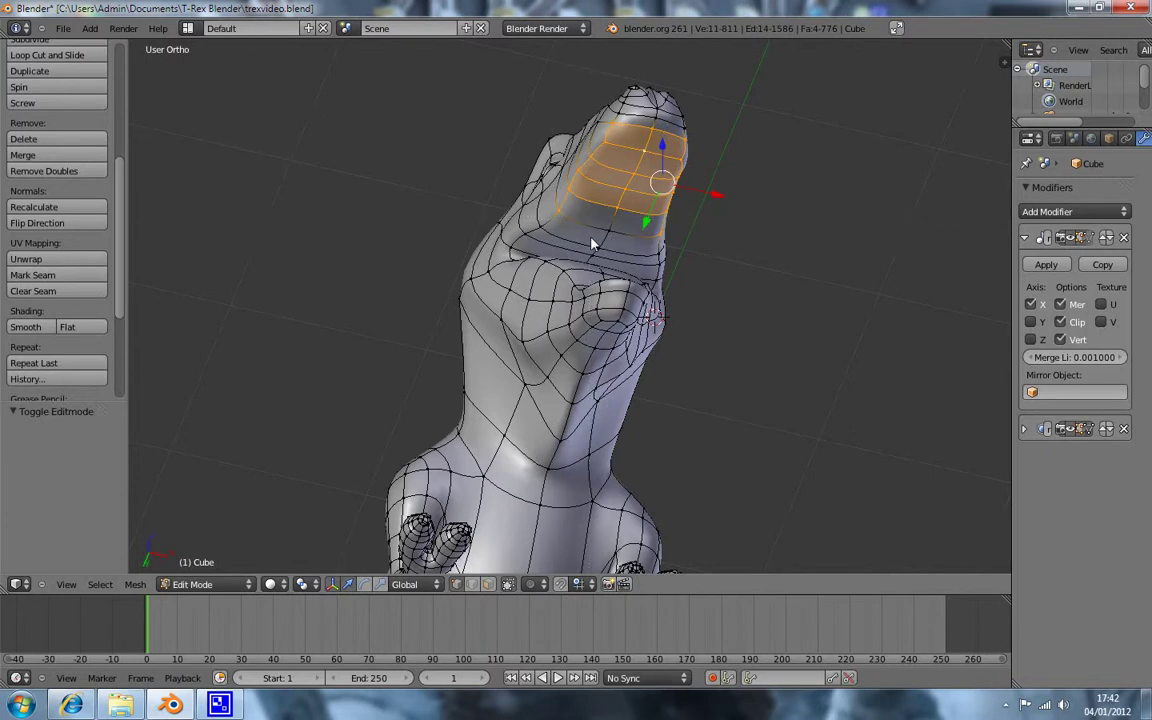
{"action": "right_click", "coordinate": [628, 248], "text": "shift"}
{"action": "mouse_move", "coordinate": [628, 248]}
{"action": "middle_mouse_down"}
{"action": "mouse_move", "coordinate": [604, 270]}
{"action": "mouse_move", "coordinate": [560, 240]}
{"action": "middle_mouse_up"}
Step: Box-select the faces under the upper jaw back toward the throat
{"action": "key", "text": "b"}
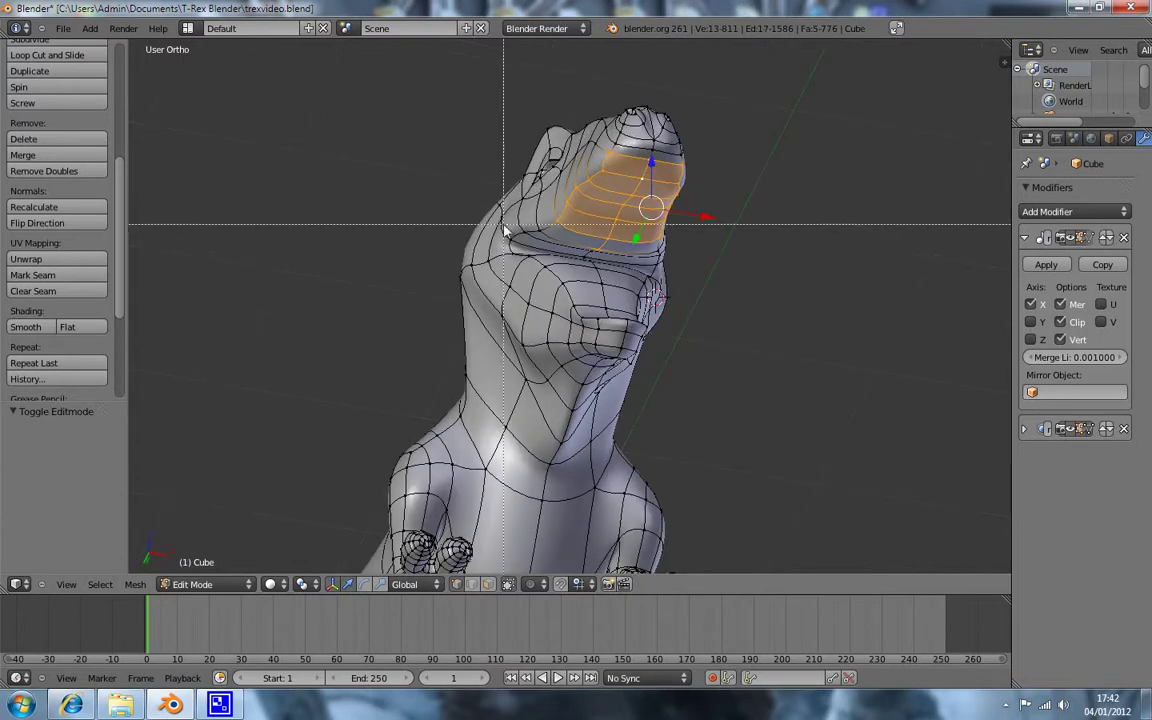
{"action": "left_click_drag", "start_coordinate": [503, 225], "coordinate": [607, 268]}
{"action": "middle_click_drag", "start_coordinate": [608, 272], "coordinate": [578, 257]}
{"action": "key", "text": "b"}
{"action": "mouse_move", "coordinate": [480, 224]}
{"action": "left_mouse_down"}
{"action": "mouse_move", "coordinate": [598, 278]}
{"action": "mouse_move", "coordinate": [476, 274]}
{"action": "mouse_move", "coordinate": [589, 305]}
{"action": "left_mouse_up"}
{"action": "key", "text": "b"}
{"action": "key", "text": "b"}
{"action": "key", "text": "b"}
{"action": "key", "text": "b"}
{"action": "mouse_move", "coordinate": [510, 253]}
{"action": "left_mouse_down"}
{"action": "mouse_move", "coordinate": [577, 290]}
{"action": "mouse_move", "coordinate": [572, 327]}
{"action": "left_mouse_up"}
Step: Add the remaining front snout faces and vertices, then return to the side view
{"action": "right_click", "coordinate": [606, 338], "text": "shift"}
{"action": "right_click", "coordinate": [595, 347], "text": "shift"}
{"action": "mouse_move", "coordinate": [609, 357]}
{"action": "middle_mouse_down"}
{"action": "mouse_move", "coordinate": [590, 362]}
{"action": "mouse_move", "coordinate": [525, 330]}
{"action": "middle_mouse_up"}
{"action": "scroll", "coordinate": [525, 330], "scroll_direction": "up", "scroll_amount": 3}
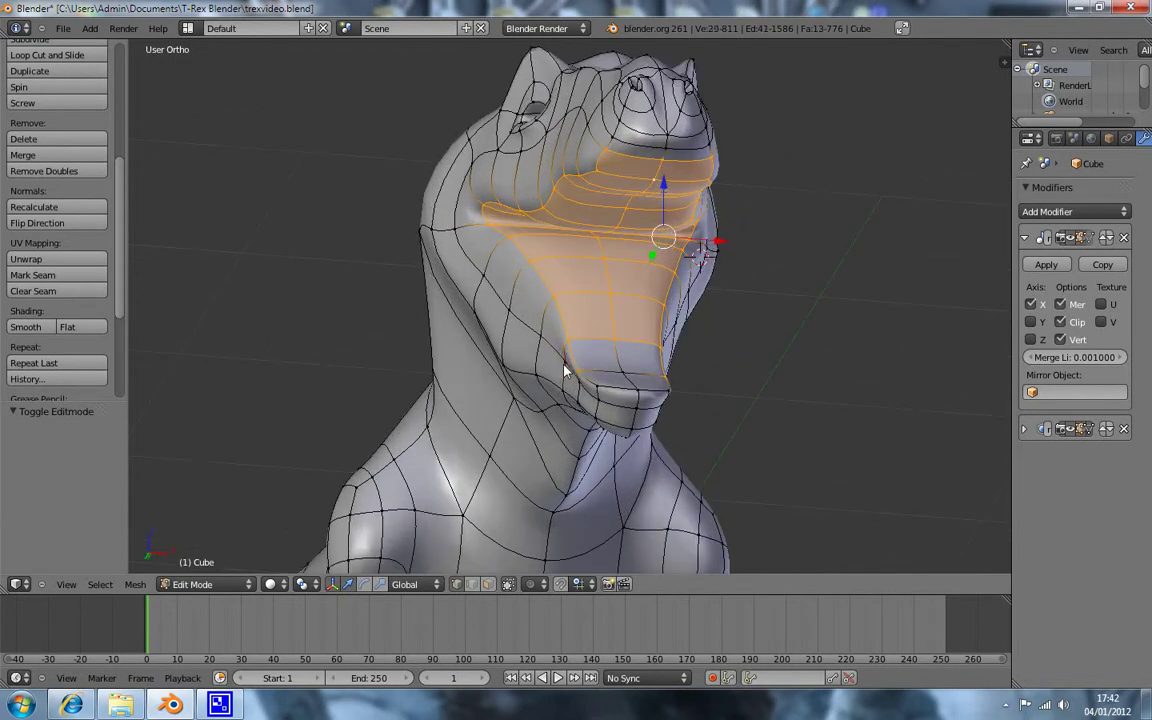
{"action": "middle_click_drag", "start_coordinate": [622, 374], "coordinate": [597, 386]}
{"action": "right_click", "coordinate": [603, 392], "text": "shift"}
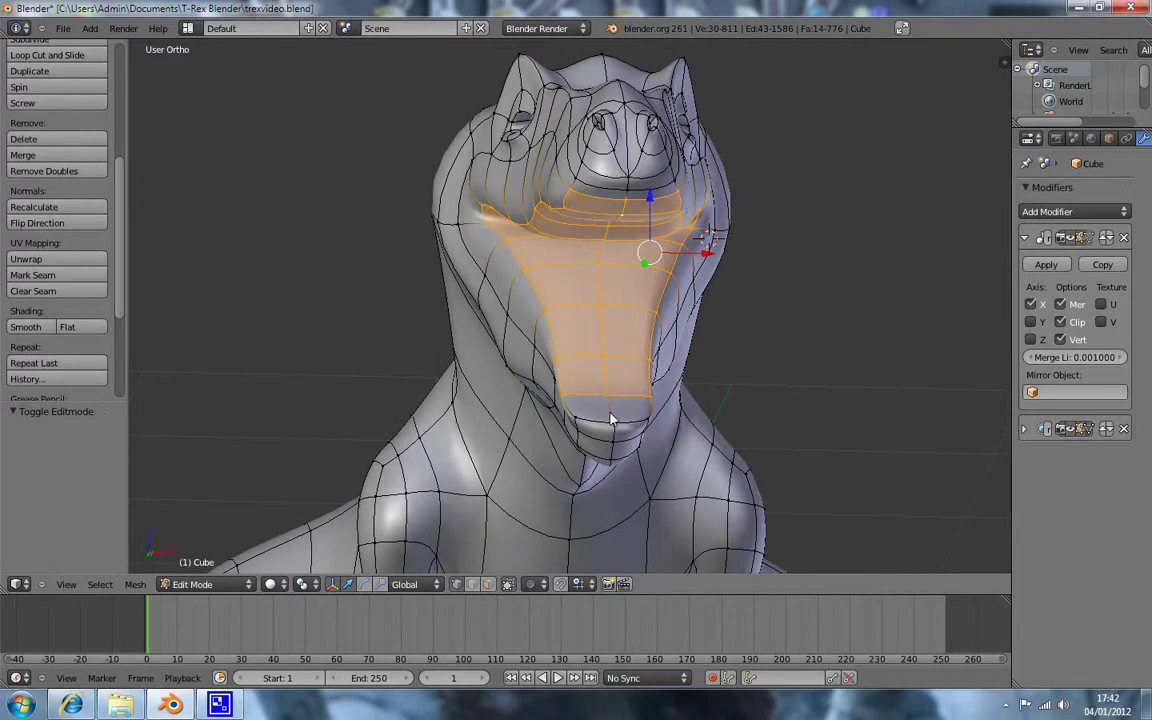
{"action": "right_click", "coordinate": [614, 430], "text": "shift"}
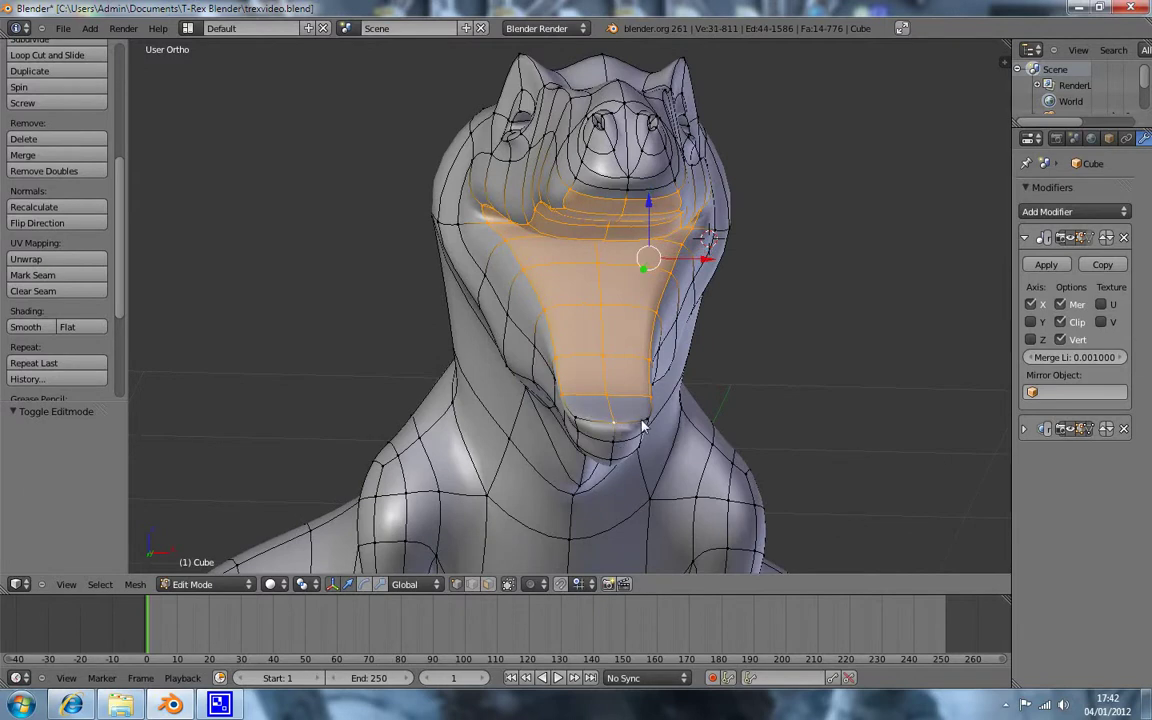
{"action": "right_click", "coordinate": [642, 427], "text": "shift"}
{"action": "mouse_move", "coordinate": [594, 303]}
{"action": "middle_mouse_down"}
{"action": "mouse_move", "coordinate": [573, 244]}
{"action": "mouse_move", "coordinate": [504, 239]}
{"action": "mouse_move", "coordinate": [453, 293]}
{"action": "middle_mouse_up"}
{"action": "key", "text": "KP_3"}
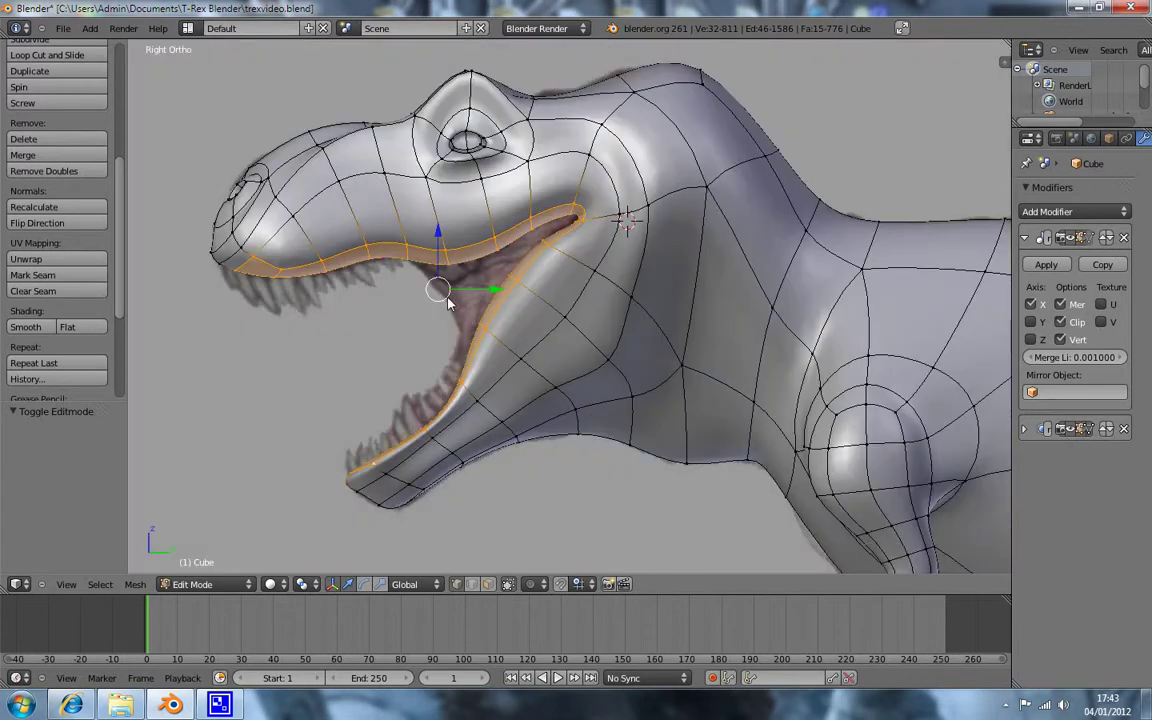
Step: Extrude the selected jaw underside and scale it inward in the front view
{"action": "key", "text": "e"}
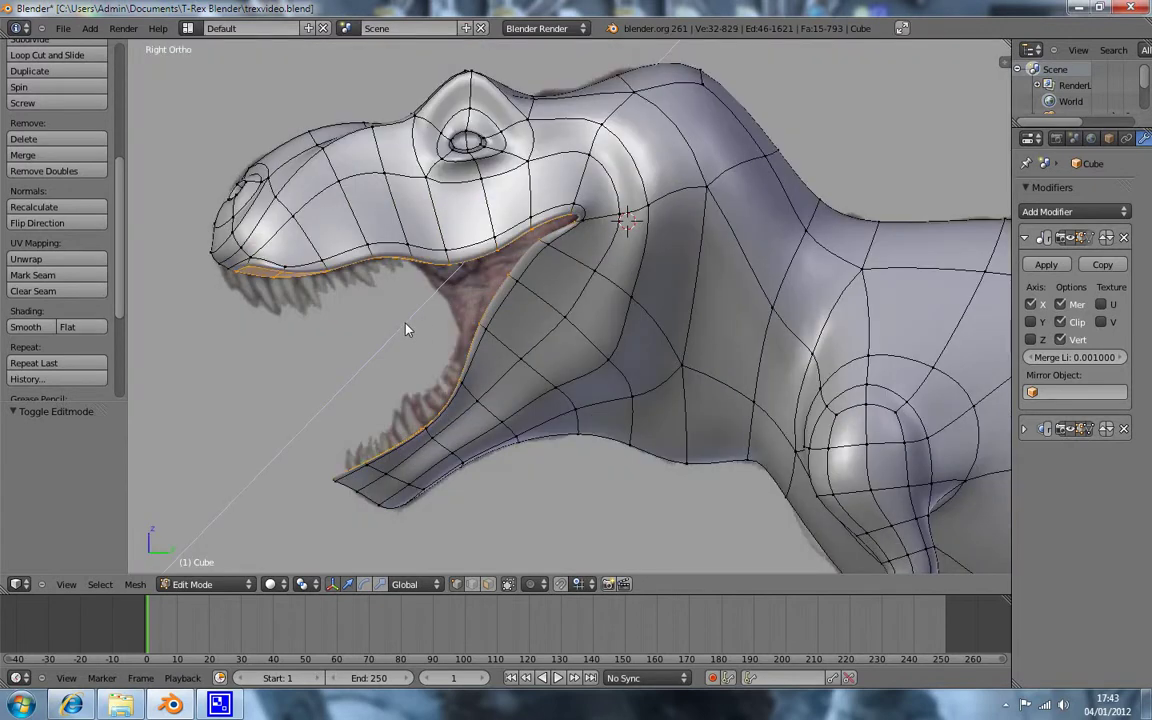
{"action": "left_click", "coordinate": [421, 325]}
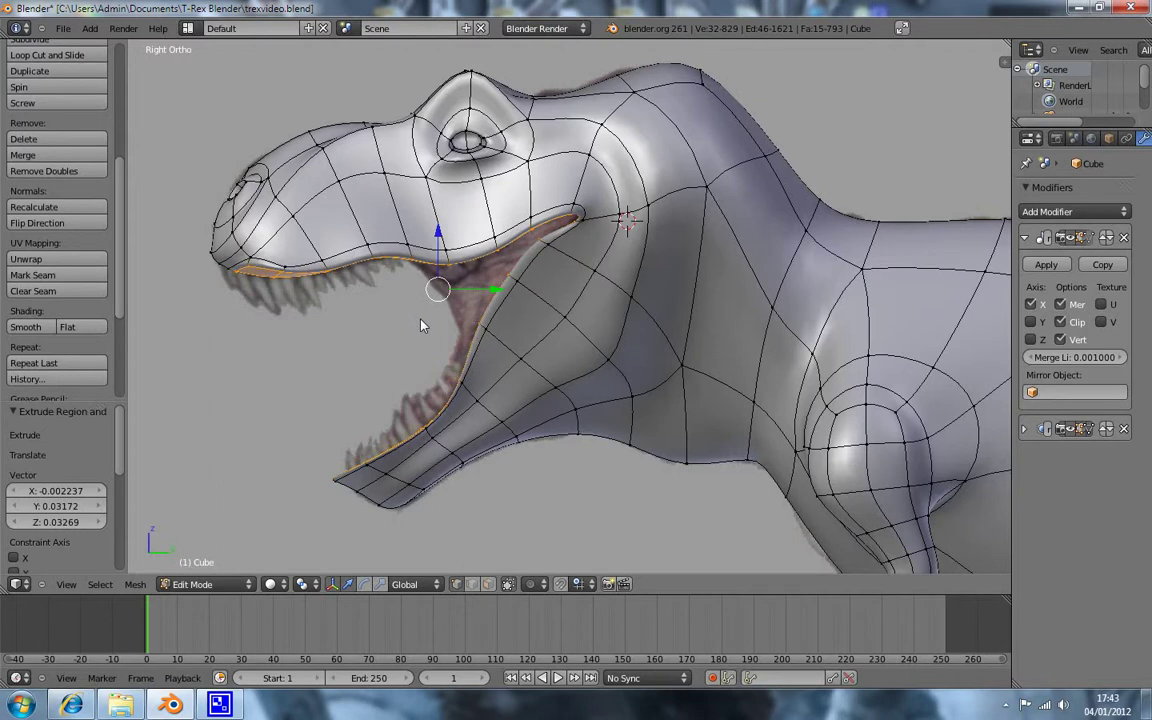
{"action": "key", "text": "KP_1"}
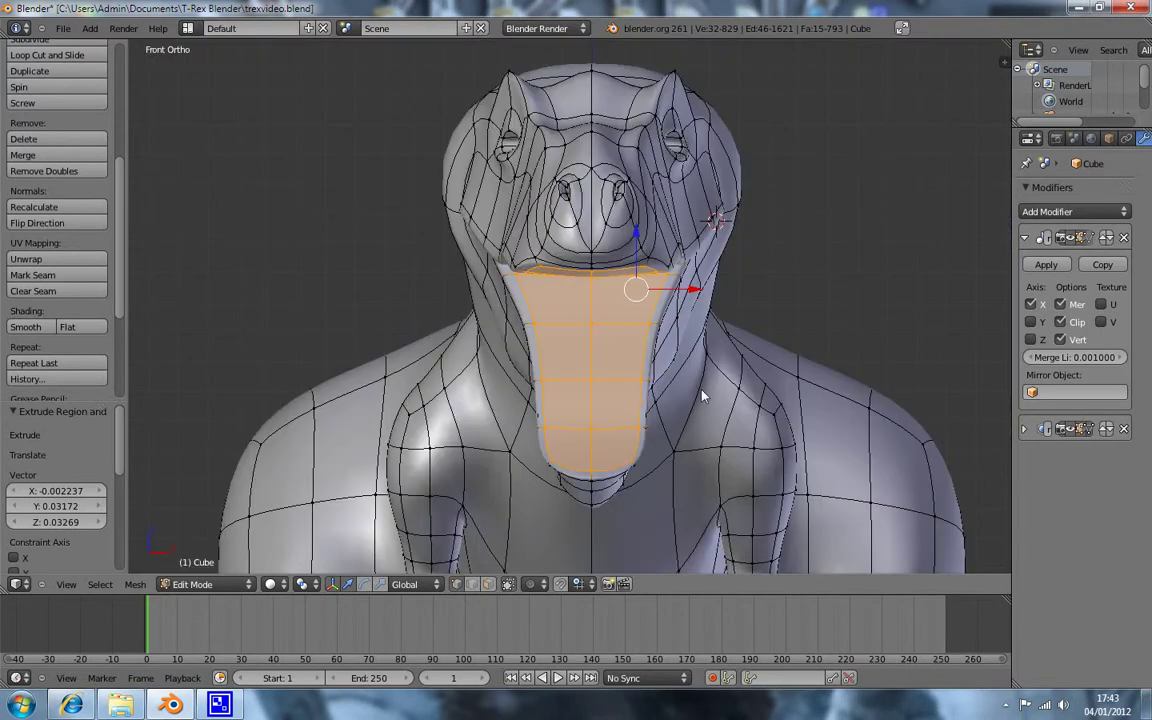
{"action": "key", "text": "s"}
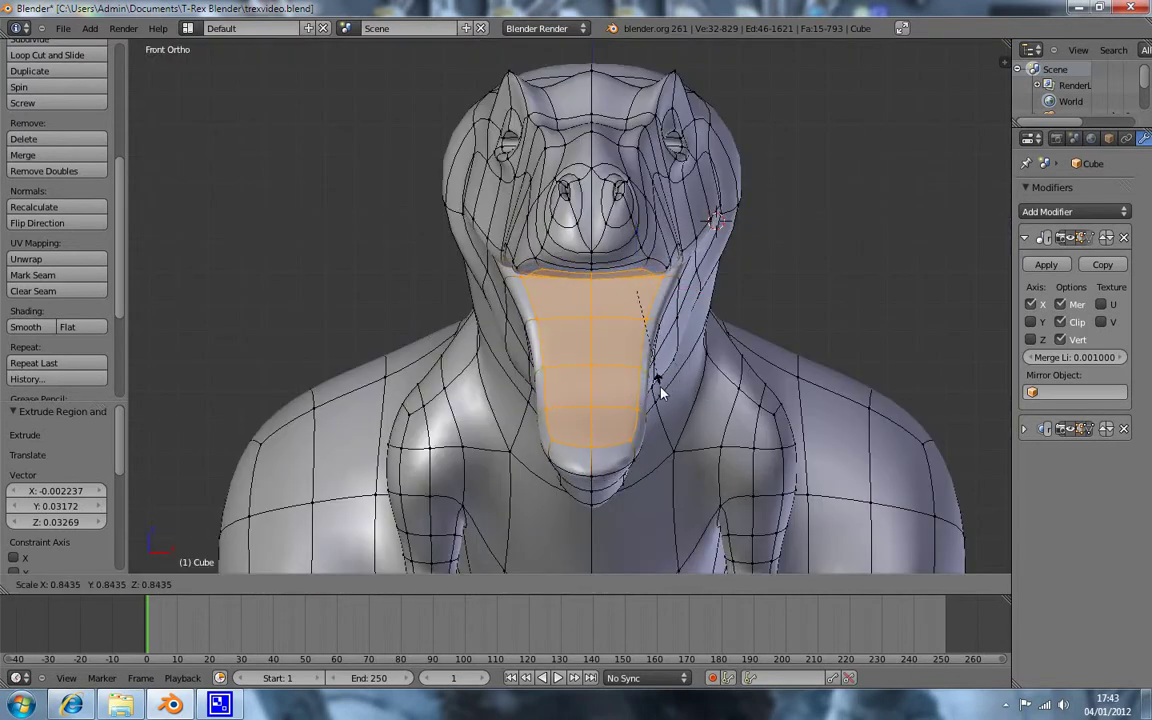
{"action": "left_click", "coordinate": [660, 393]}
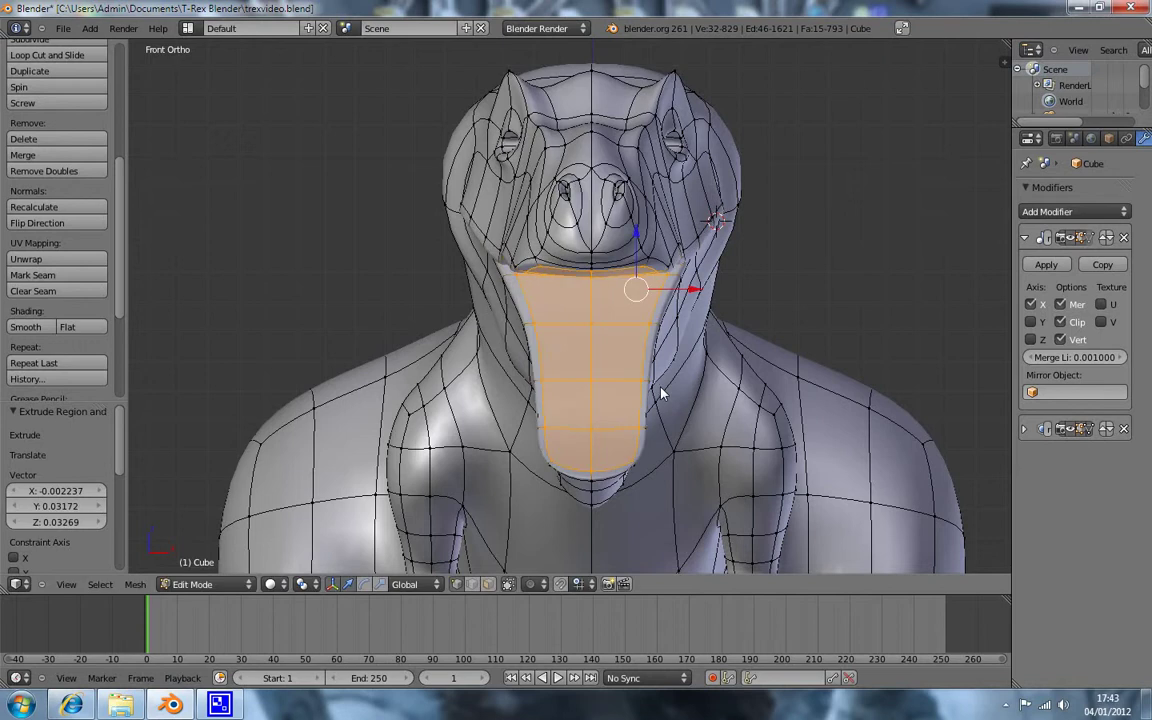
Step: Scale the extruded faces down to 0.887 in the textured side view
{"action": "key", "text": "KP_3"}
{"action": "key", "text": "alt+z"}
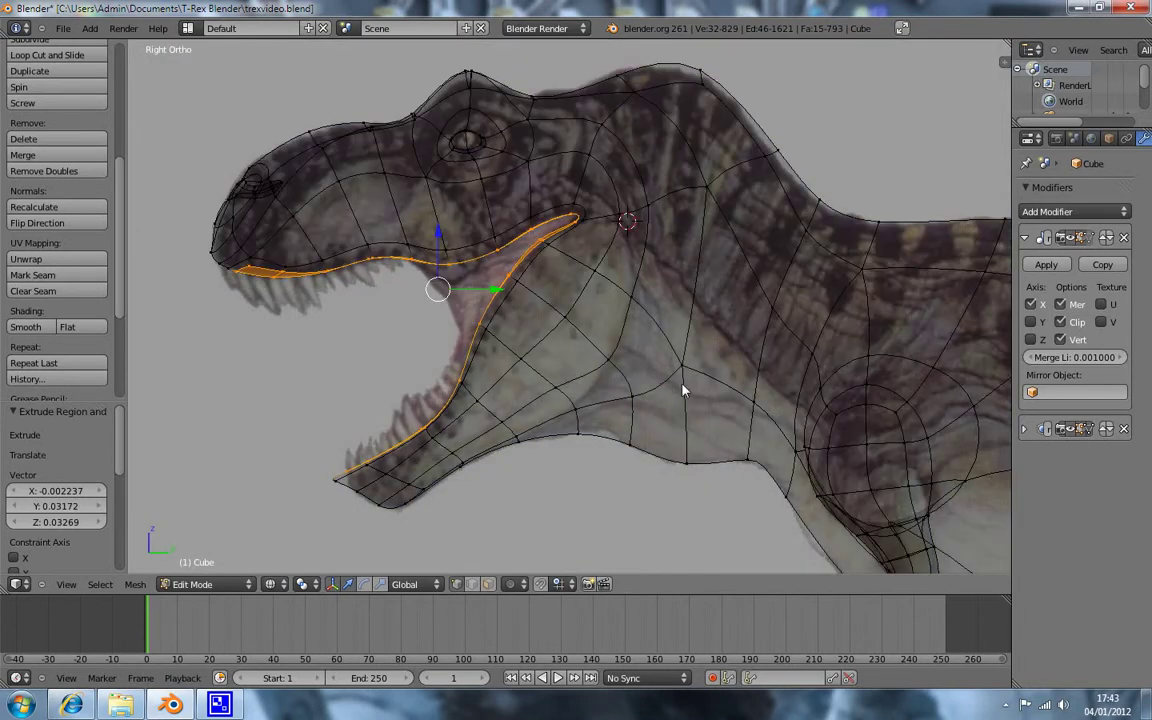
{"action": "key", "text": "s"}
{"action": "left_click", "coordinate": [675, 394]}
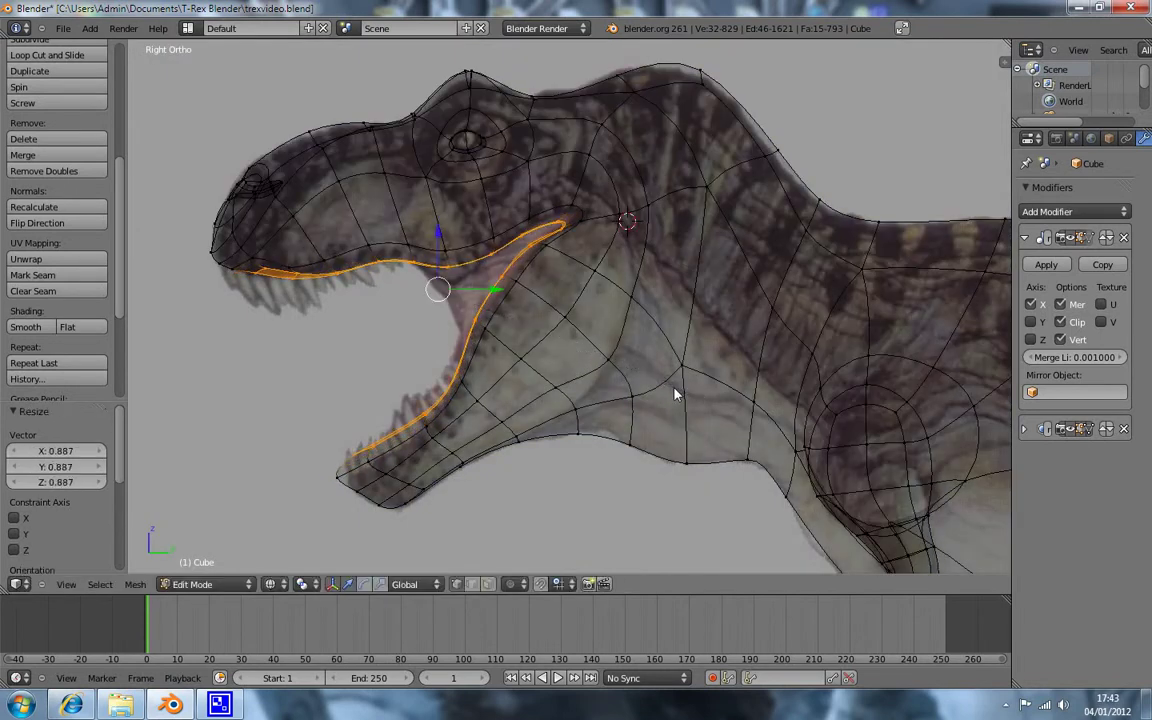
{"action": "key", "text": "s"}
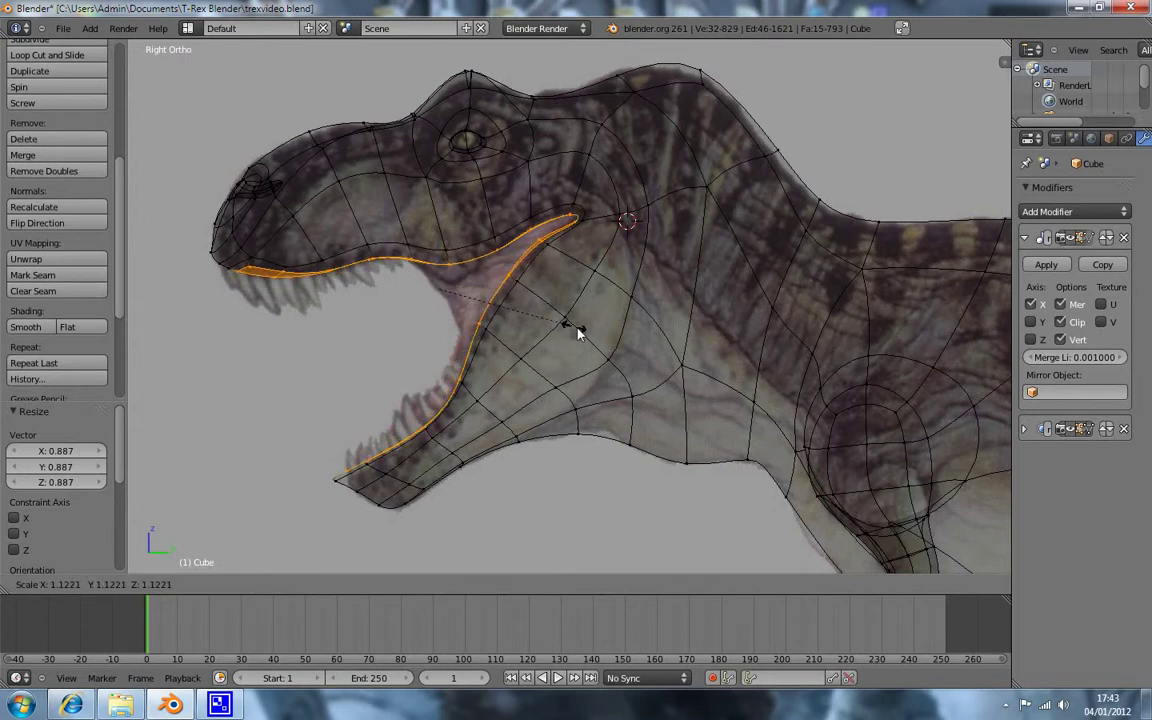
{"action": "key", "text": "Escape"}
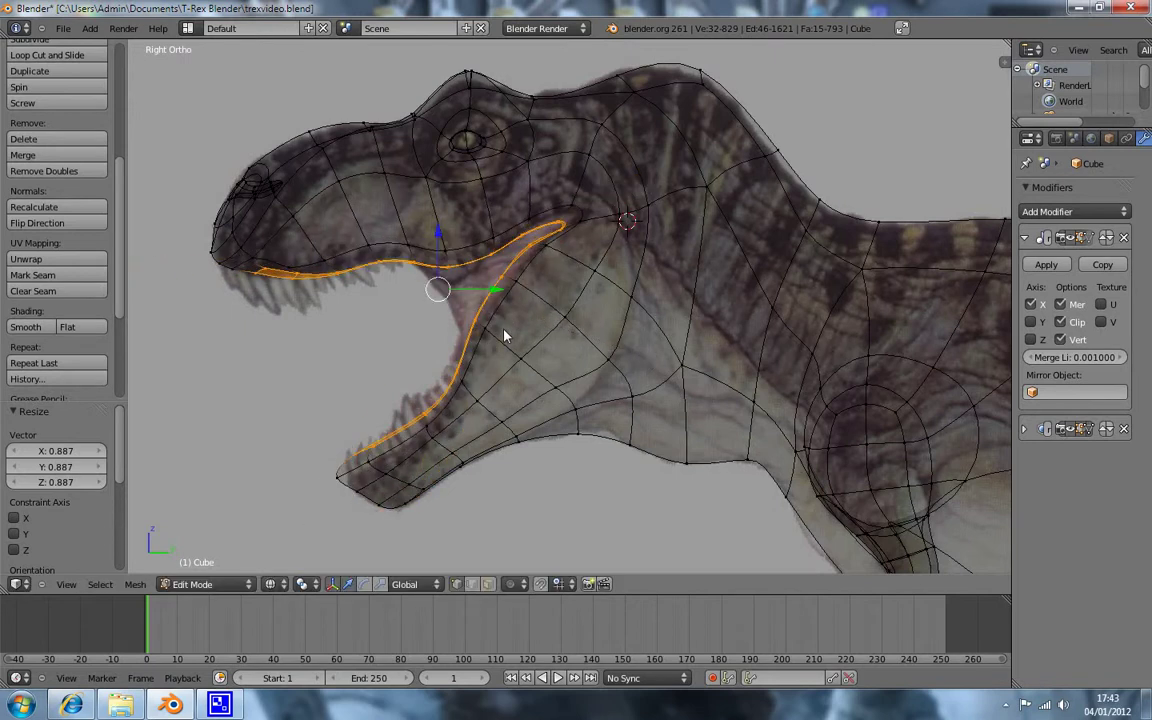
{"action": "mouse_move", "coordinate": [382, 357]}
{"action": "middle_mouse_down"}
{"action": "mouse_move", "coordinate": [537, 342]}
{"action": "mouse_move", "coordinate": [511, 355]}
{"action": "mouse_move", "coordinate": [563, 321]}
{"action": "mouse_move", "coordinate": [442, 342]}
{"action": "mouse_move", "coordinate": [431, 363]}
{"action": "mouse_move", "coordinate": [458, 355]}
{"action": "mouse_move", "coordinate": [489, 314]}
{"action": "mouse_move", "coordinate": [417, 363]}
{"action": "mouse_move", "coordinate": [401, 357]}
{"action": "mouse_move", "coordinate": [473, 327]}
{"action": "mouse_move", "coordinate": [731, 277]}
{"action": "middle_mouse_up"}
Step: Clear the selection and select the lower jaw's mouth-edge faces across the snout
{"action": "key", "text": "a"}
{"action": "key", "text": "z"}
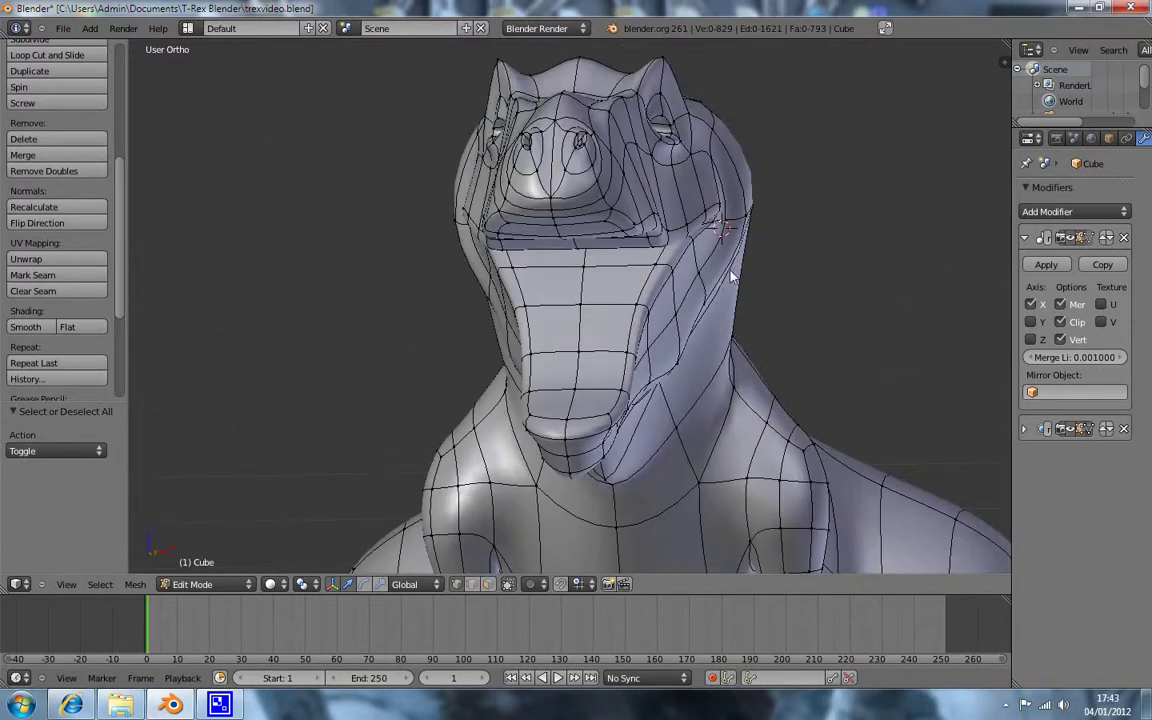
{"action": "right_click", "coordinate": [553, 313], "text": "alt"}
{"action": "mouse_move", "coordinate": [586, 311]}
{"action": "middle_mouse_down"}
{"action": "mouse_move", "coordinate": [600, 265]}
{"action": "mouse_move", "coordinate": [566, 268]}
{"action": "mouse_move", "coordinate": [560, 290]}
{"action": "mouse_move", "coordinate": [574, 257]}
{"action": "mouse_move", "coordinate": [697, 193]}
{"action": "mouse_move", "coordinate": [753, 380]}
{"action": "mouse_move", "coordinate": [740, 278]}
{"action": "mouse_move", "coordinate": [700, 303]}
{"action": "mouse_move", "coordinate": [712, 285]}
{"action": "mouse_move", "coordinate": [745, 383]}
{"action": "middle_mouse_up"}
{"action": "mouse_move", "coordinate": [853, 393]}
{"action": "middle_mouse_down"}
{"action": "mouse_move", "coordinate": [838, 404]}
{"action": "mouse_move", "coordinate": [853, 404]}
{"action": "middle_mouse_up"}
{"action": "right_click", "coordinate": [855, 385], "text": "shift"}
{"action": "middle_click_drag", "start_coordinate": [694, 404], "coordinate": [661, 393]}
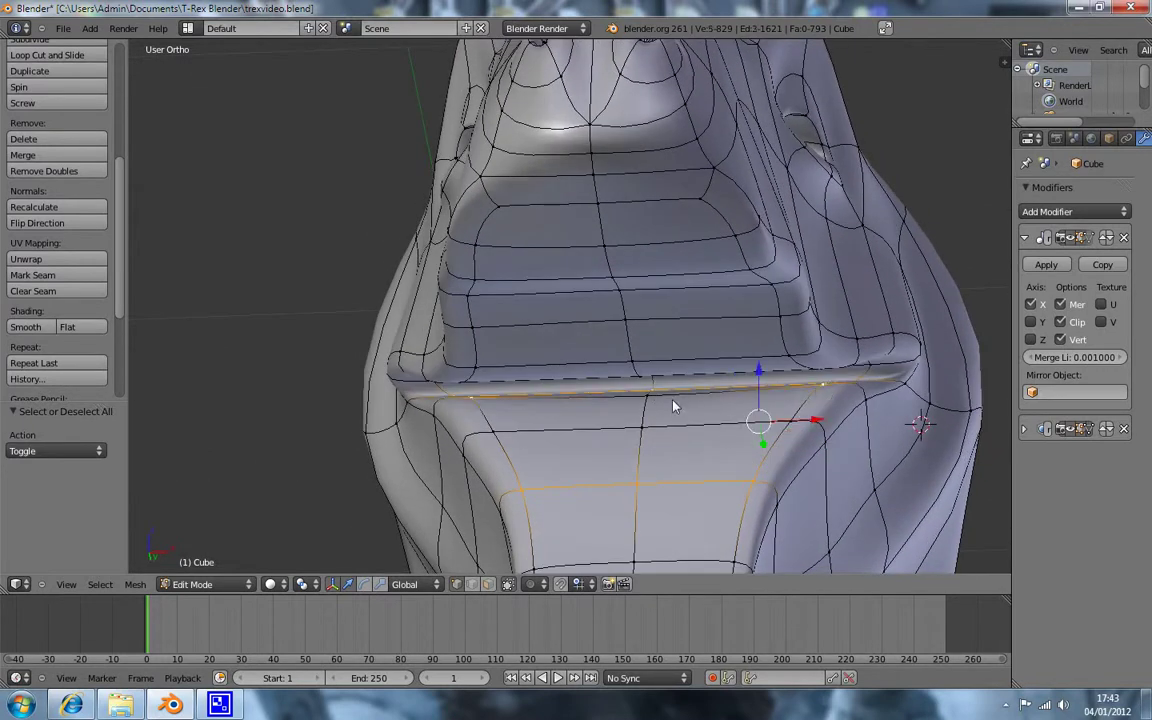
{"action": "right_click", "coordinate": [782, 450], "text": "shift"}
Step: Extend the face selection down to the chin edge
{"action": "middle_click_drag", "start_coordinate": [724, 493], "coordinate": [714, 356], "text": "shift"}
{"action": "right_click", "coordinate": [648, 381], "text": "shift"}
{"action": "right_click", "coordinate": [692, 473], "text": "shift"}
{"action": "middle_click_drag", "start_coordinate": [692, 473], "coordinate": [595, 490]}
{"action": "right_click", "coordinate": [678, 478], "text": "shift"}
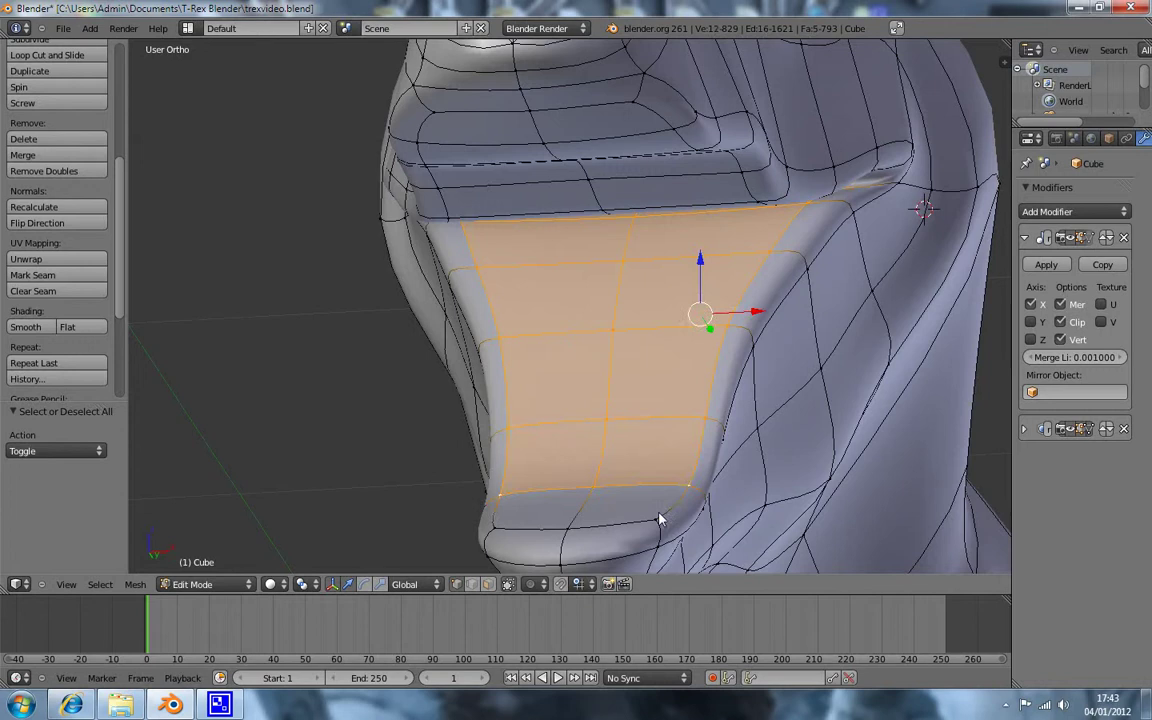
{"action": "right_click", "coordinate": [585, 528], "text": "shift"}
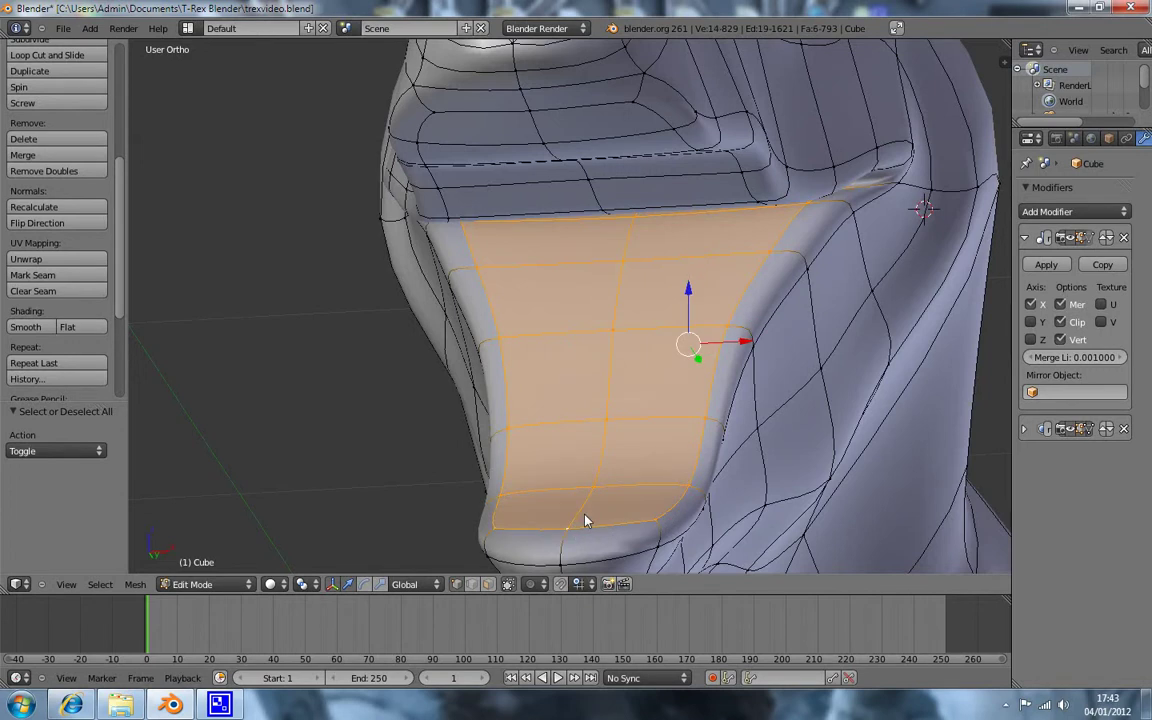
Step: In wireframe side view, start moving the selected band onto the reference jaw line
{"action": "key", "text": "KP_3"}
{"action": "key", "text": "z"}
{"action": "mouse_move", "coordinate": [560, 391]}
{"action": "middle_mouse_down", "text": "shift"}
{"action": "mouse_move", "coordinate": [547, 314]}
{"action": "mouse_move", "coordinate": [578, 231]}
{"action": "mouse_move", "coordinate": [723, 247]}
{"action": "middle_mouse_up", "text": "shift"}
{"action": "key", "text": "g"}
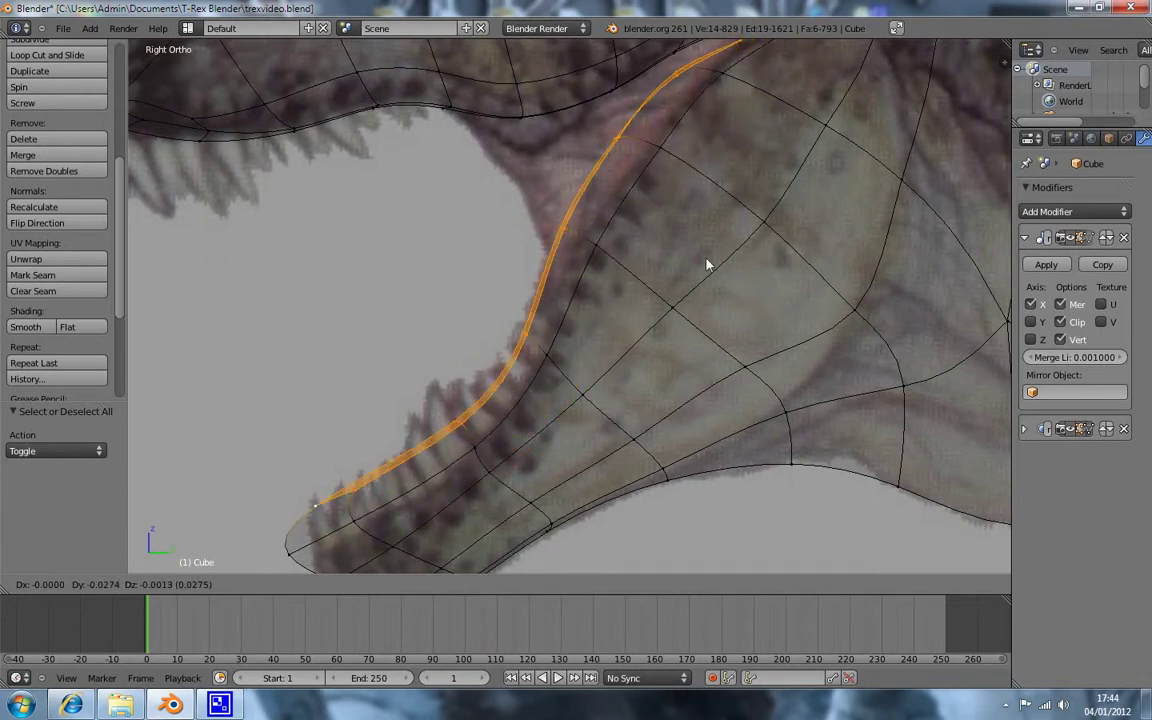
Step: Place the loop on the jaw line, then move it lower and back without its tip vertex
{"action": "left_click", "coordinate": [630, 309]}
{"action": "right_click", "coordinate": [335, 519], "text": "shift"}
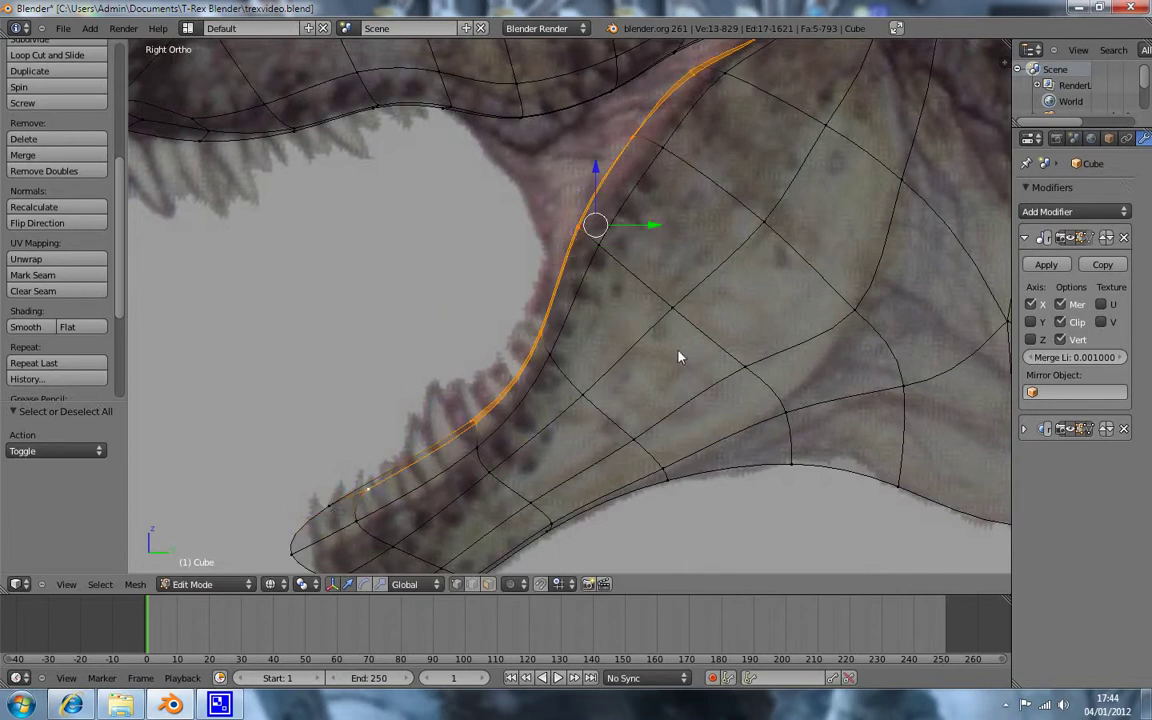
{"action": "key", "text": "g"}
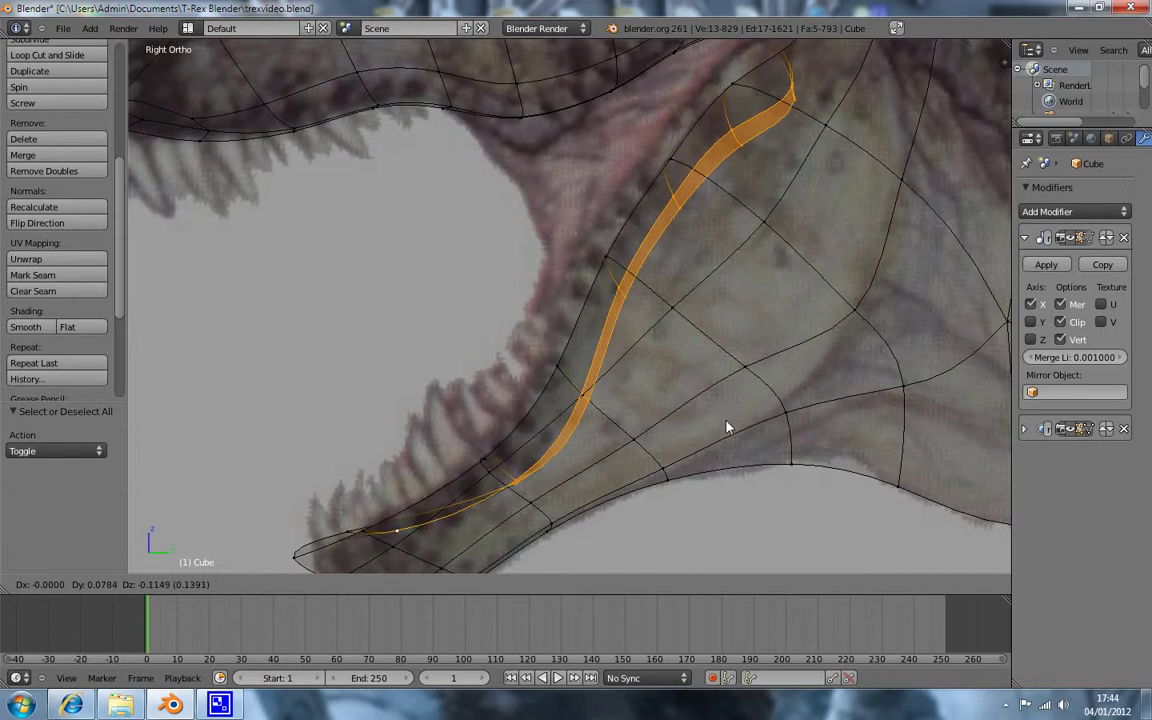
{"action": "left_click", "coordinate": [727, 427]}
{"action": "key", "text": "a"}
{"action": "key", "text": "z"}
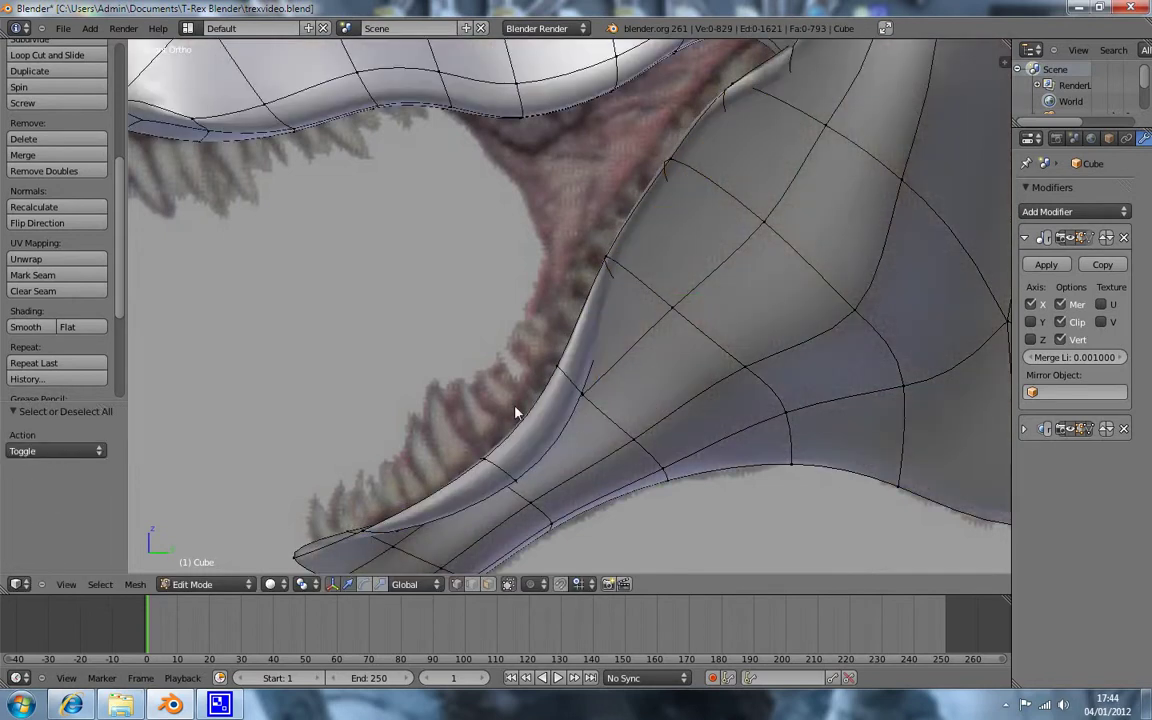
Step: Orbit around to inspect the inside of the lower jaw
{"action": "mouse_move", "coordinate": [491, 358]}
{"action": "middle_mouse_down"}
{"action": "mouse_move", "coordinate": [638, 324]}
{"action": "mouse_move", "coordinate": [769, 332]}
{"action": "mouse_move", "coordinate": [625, 333]}
{"action": "mouse_move", "coordinate": [663, 327]}
{"action": "mouse_move", "coordinate": [627, 332]}
{"action": "mouse_move", "coordinate": [689, 273]}
{"action": "mouse_move", "coordinate": [689, 257]}
{"action": "mouse_move", "coordinate": [710, 265]}
{"action": "mouse_move", "coordinate": [676, 270]}
{"action": "mouse_move", "coordinate": [722, 265]}
{"action": "mouse_move", "coordinate": [676, 275]}
{"action": "mouse_move", "coordinate": [681, 334]}
{"action": "mouse_move", "coordinate": [707, 195]}
{"action": "mouse_move", "coordinate": [599, 293]}
{"action": "mouse_move", "coordinate": [599, 319]}
{"action": "mouse_move", "coordinate": [558, 219]}
{"action": "mouse_move", "coordinate": [591, 229]}
{"action": "mouse_move", "coordinate": [584, 222]}
{"action": "middle_mouse_up"}
{"action": "right_click", "coordinate": [629, 332], "text": "alt"}
{"action": "key", "text": "a"}
{"action": "mouse_move", "coordinate": [750, 265]}
{"action": "middle_mouse_down"}
{"action": "mouse_move", "coordinate": [699, 262]}
{"action": "mouse_move", "coordinate": [728, 275]}
{"action": "mouse_move", "coordinate": [718, 268]}
{"action": "middle_mouse_up"}
Step: Select a strip of faces on the lower jaw's inner surface
{"action": "right_click", "coordinate": [747, 214]}
{"action": "mouse_move", "coordinate": [752, 212]}
{"action": "middle_mouse_down"}
{"action": "mouse_move", "coordinate": [874, 247]}
{"action": "mouse_move", "coordinate": [912, 237]}
{"action": "middle_mouse_up"}
{"action": "right_click", "coordinate": [893, 234], "text": "shift"}
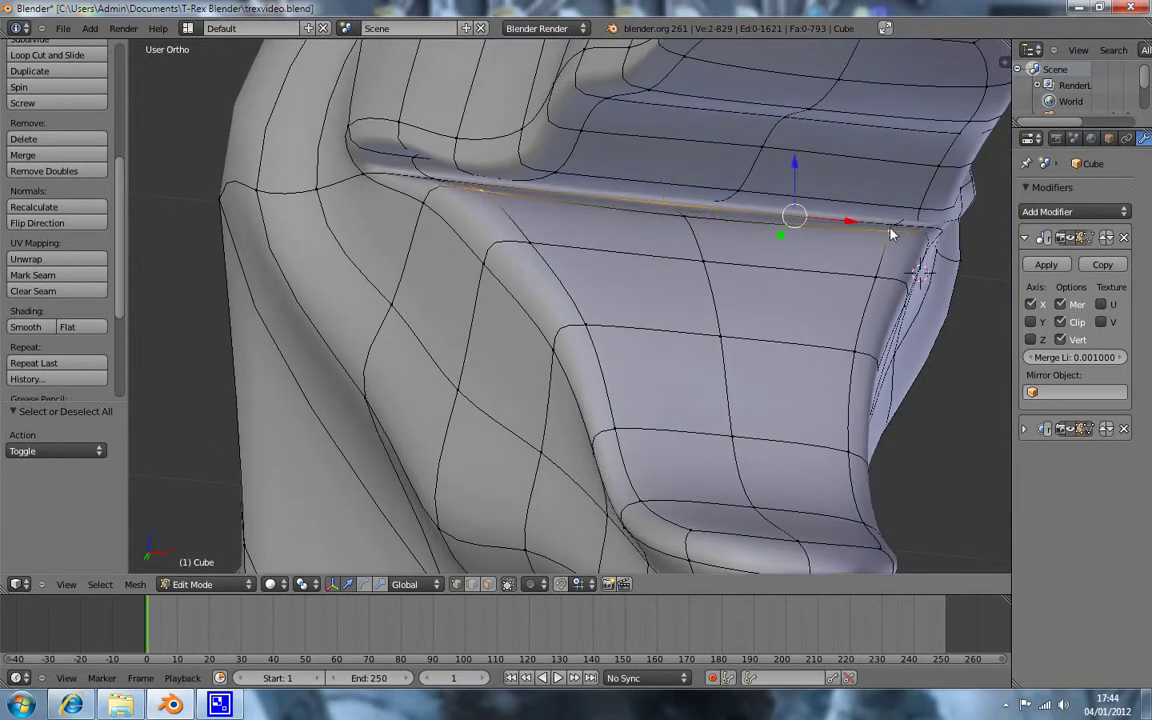
{"action": "right_click", "coordinate": [687, 220], "text": "shift"}
{"action": "right_click", "coordinate": [687, 222], "text": "shift"}
{"action": "right_click", "coordinate": [704, 261], "text": "shift"}
{"action": "right_click", "coordinate": [852, 347], "text": "shift"}
{"action": "right_click", "coordinate": [722, 340], "text": "shift"}
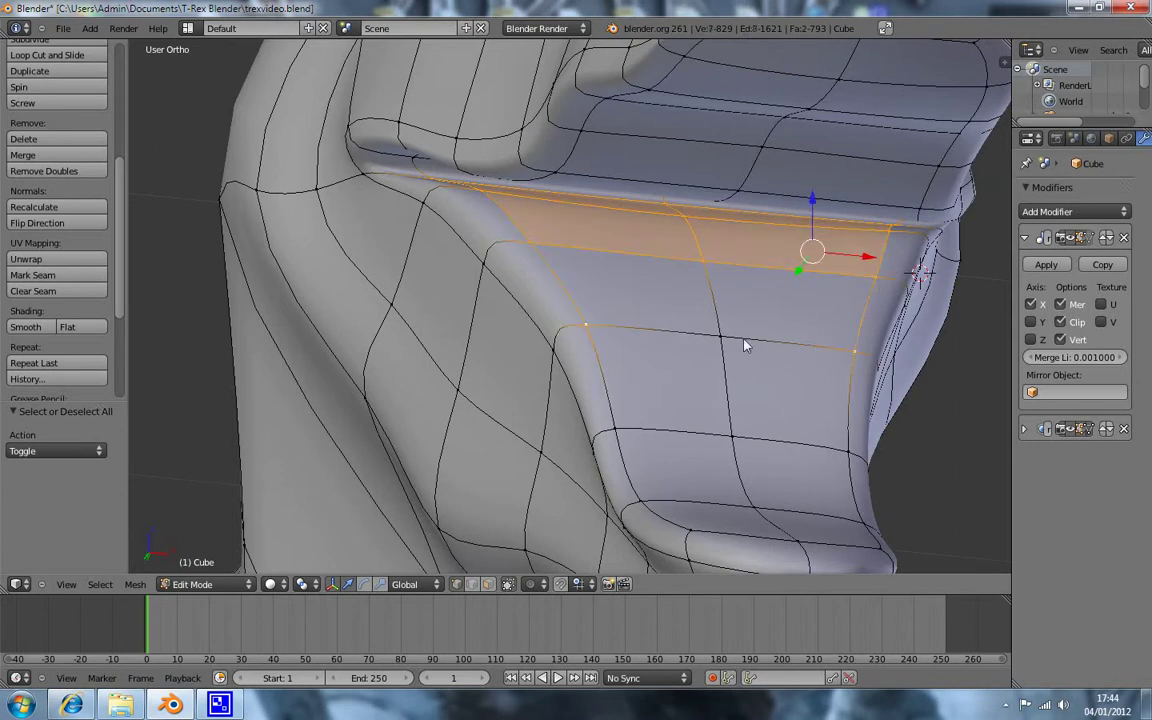
{"action": "right_click", "coordinate": [733, 440], "text": "shift"}
Step: Extend the selection through the bottom row to the lower rim
{"action": "right_click", "coordinate": [862, 520], "text": "shift"}
{"action": "right_click", "coordinate": [637, 500], "text": "shift"}
{"action": "right_click", "coordinate": [752, 507], "text": "shift"}
{"action": "right_click", "coordinate": [690, 530], "text": "shift"}
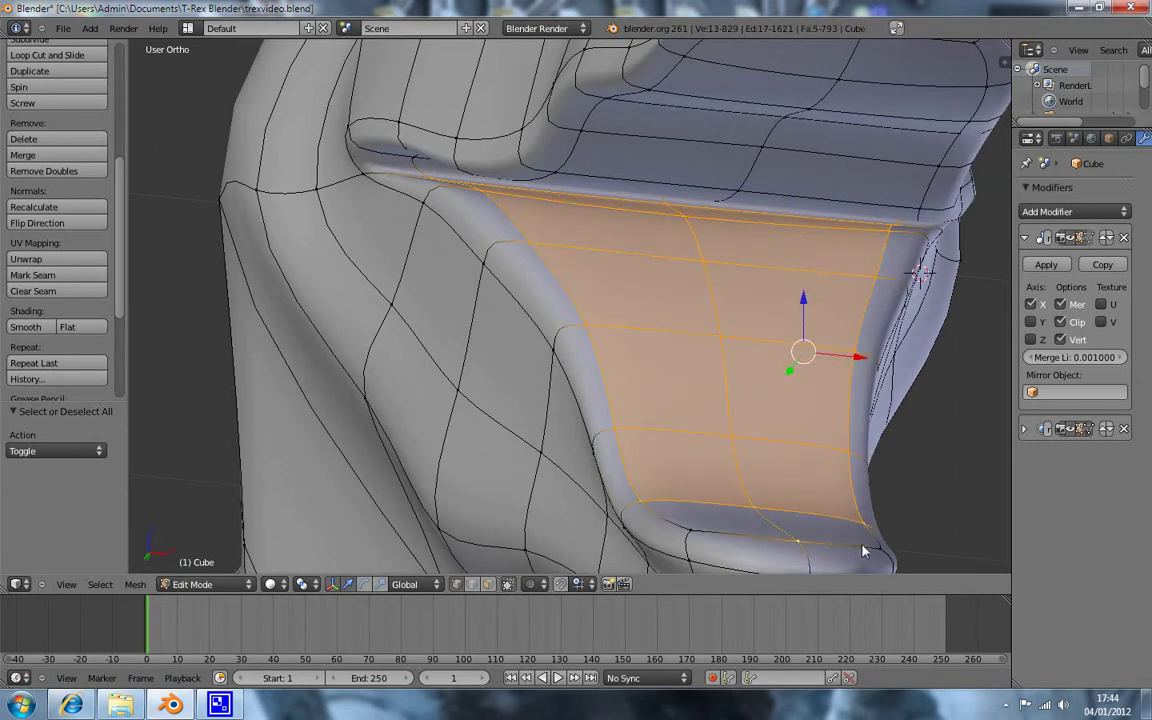
{"action": "right_click", "coordinate": [866, 548], "text": "shift"}
Step: Extrude the selected lower-jaw faces inward in the wireframe side view
{"action": "key", "text": "KP_3"}
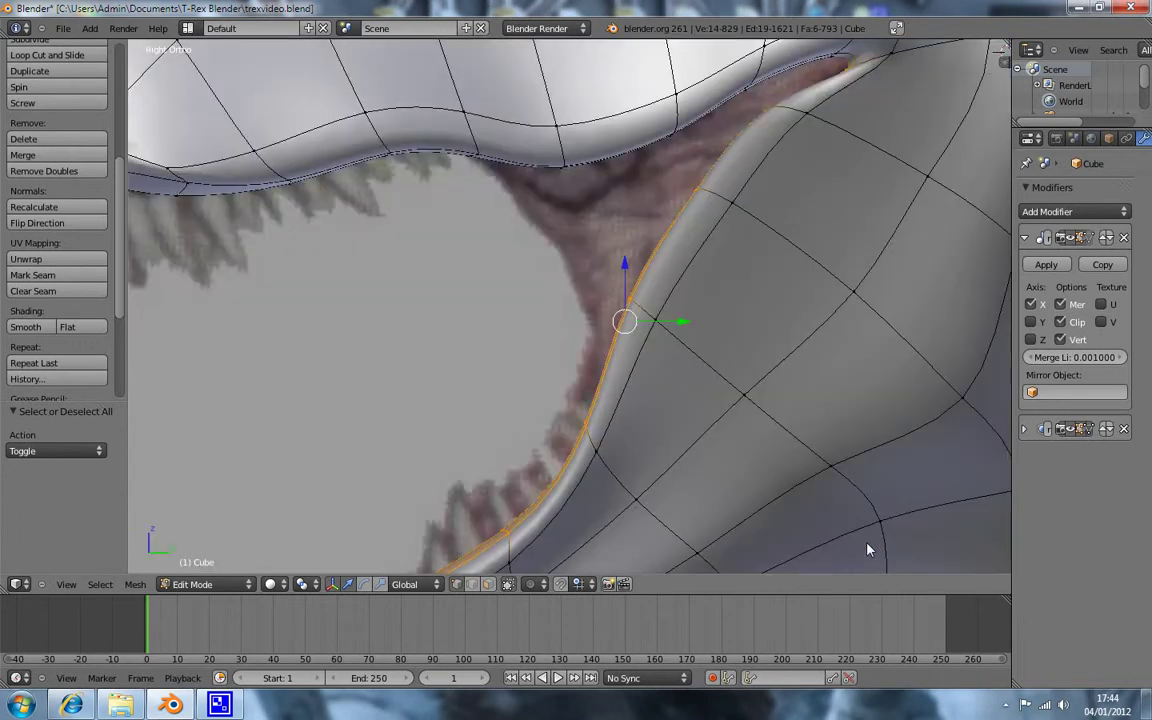
{"action": "scroll", "coordinate": [868, 549], "scroll_direction": "down", "scroll_amount": 3}
{"action": "key", "text": "z"}
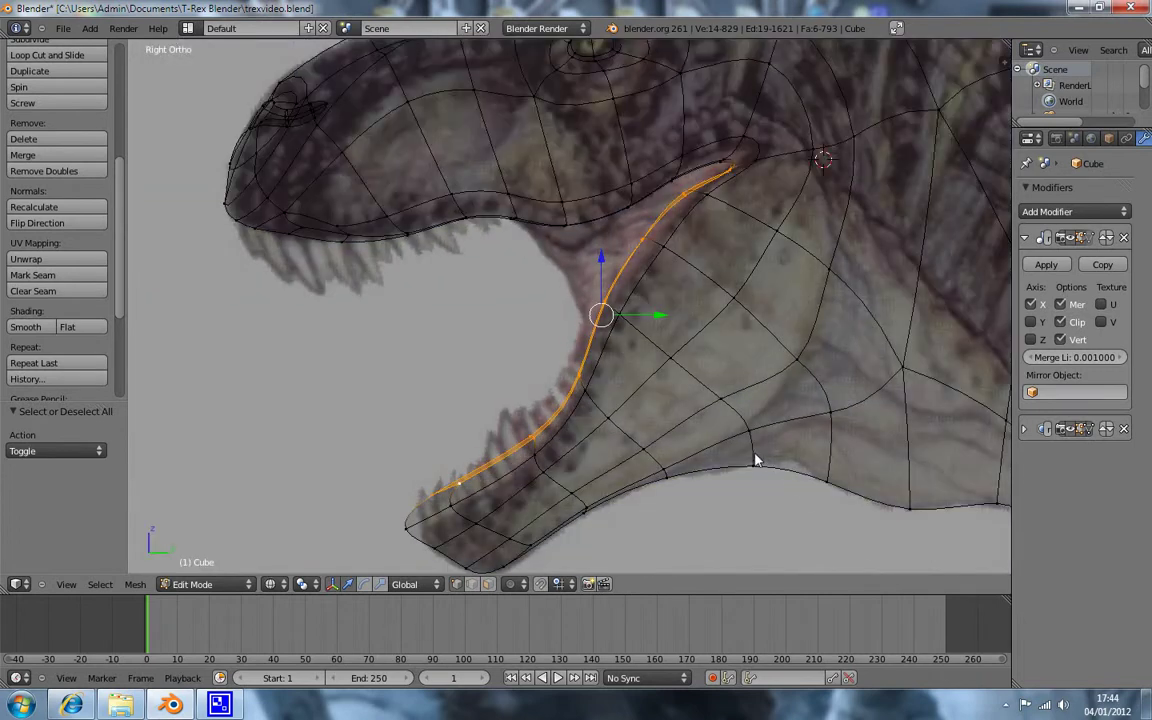
{"action": "key", "text": "e"}
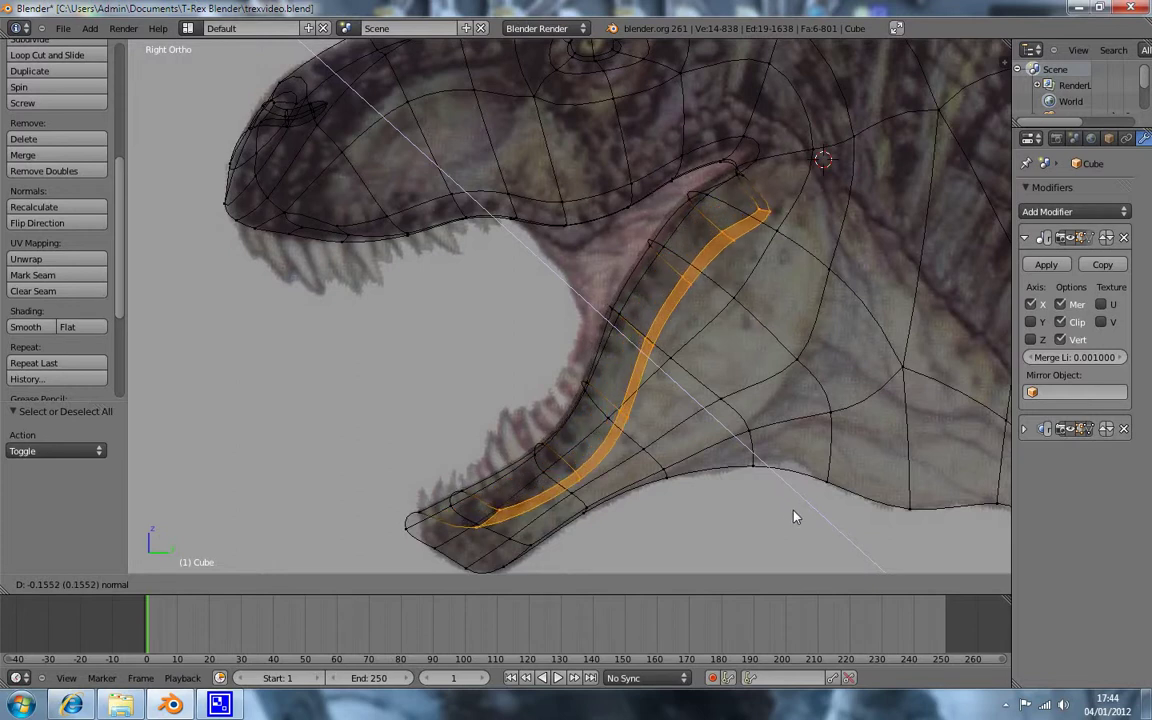
{"action": "left_click", "coordinate": [793, 517]}
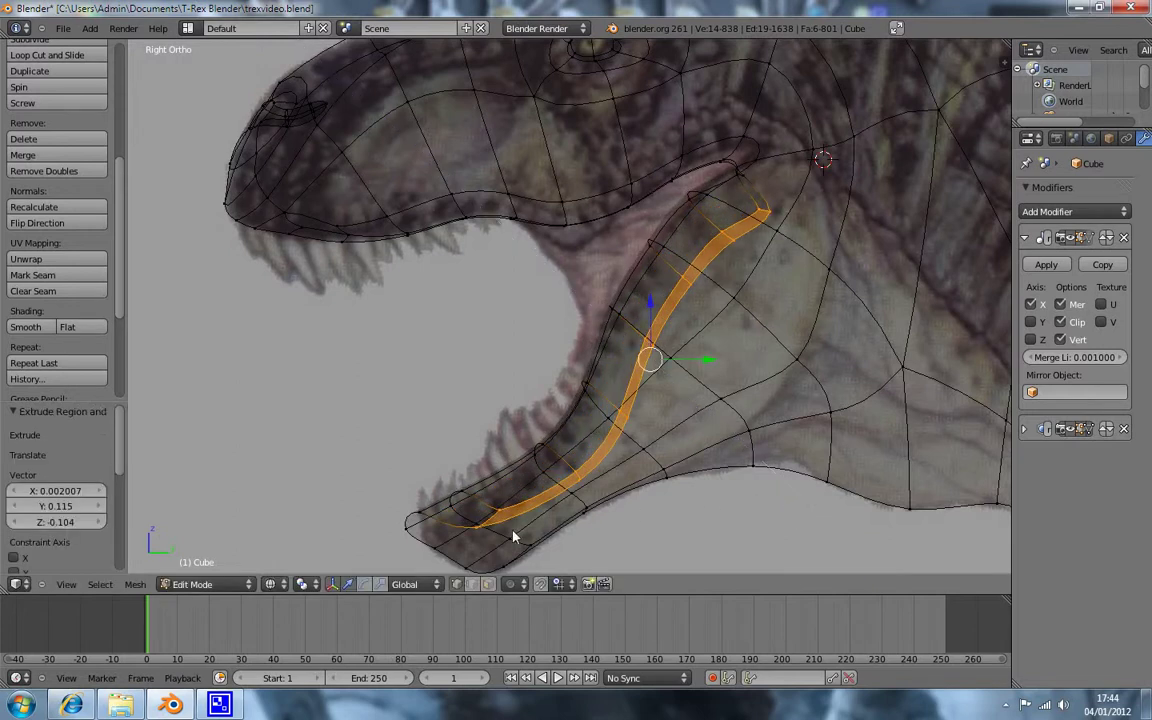
{"action": "key", "text": "a"}
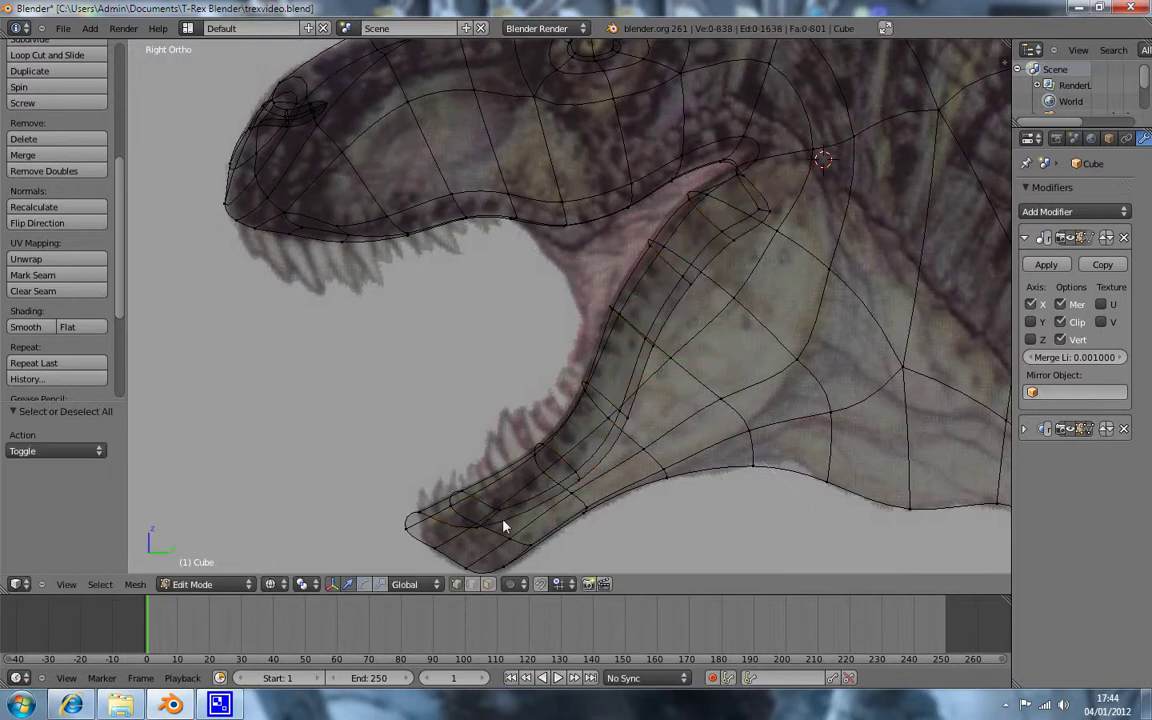
Step: Nudge the jaw-tip, jaw and mouth-edge vertices to match the reference
{"action": "right_click", "coordinate": [495, 540]}
{"action": "key", "text": "g"}
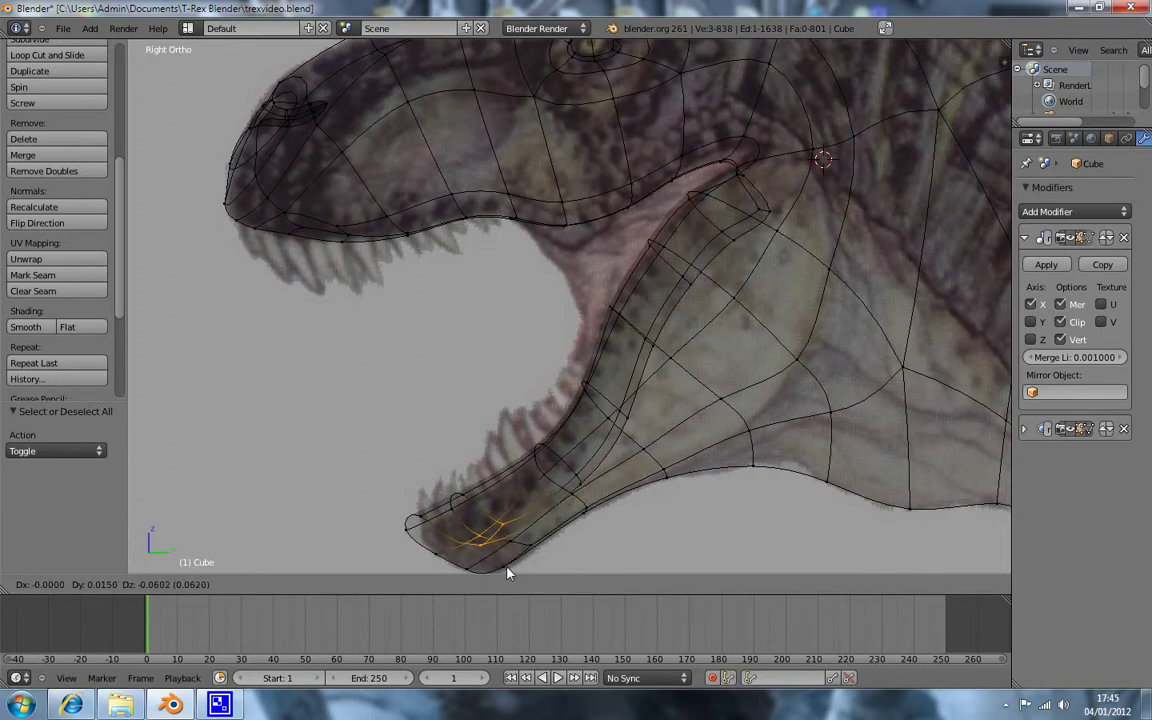
{"action": "left_click", "coordinate": [508, 571]}
{"action": "key", "text": "a"}
{"action": "right_click", "coordinate": [630, 488]}
{"action": "key", "text": "g"}
{"action": "left_click", "coordinate": [656, 432]}
{"action": "key", "text": "a"}
{"action": "right_click", "coordinate": [638, 334]}
{"action": "key", "text": "g"}
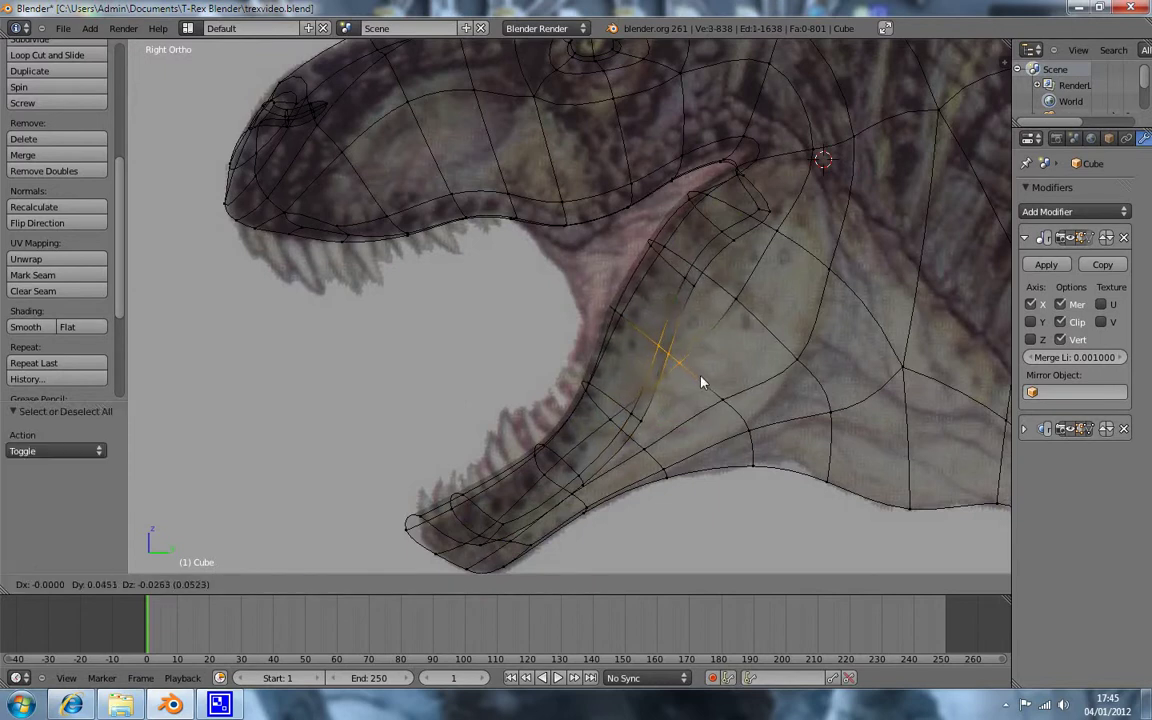
{"action": "left_click", "coordinate": [699, 380]}
{"action": "key", "text": "a"}
Step: Move vertices at the mouth corner near the jaw hinge to fit the reference
{"action": "key", "text": "b"}
{"action": "left_click_drag", "start_coordinate": [681, 257], "coordinate": [714, 296]}
{"action": "key", "text": "b"}
{"action": "left_click_drag", "start_coordinate": [724, 230], "coordinate": [760, 272]}
{"action": "key", "text": "g"}
{"action": "left_click", "coordinate": [760, 256]}
{"action": "key", "text": "a"}
{"action": "right_click", "coordinate": [780, 222]}
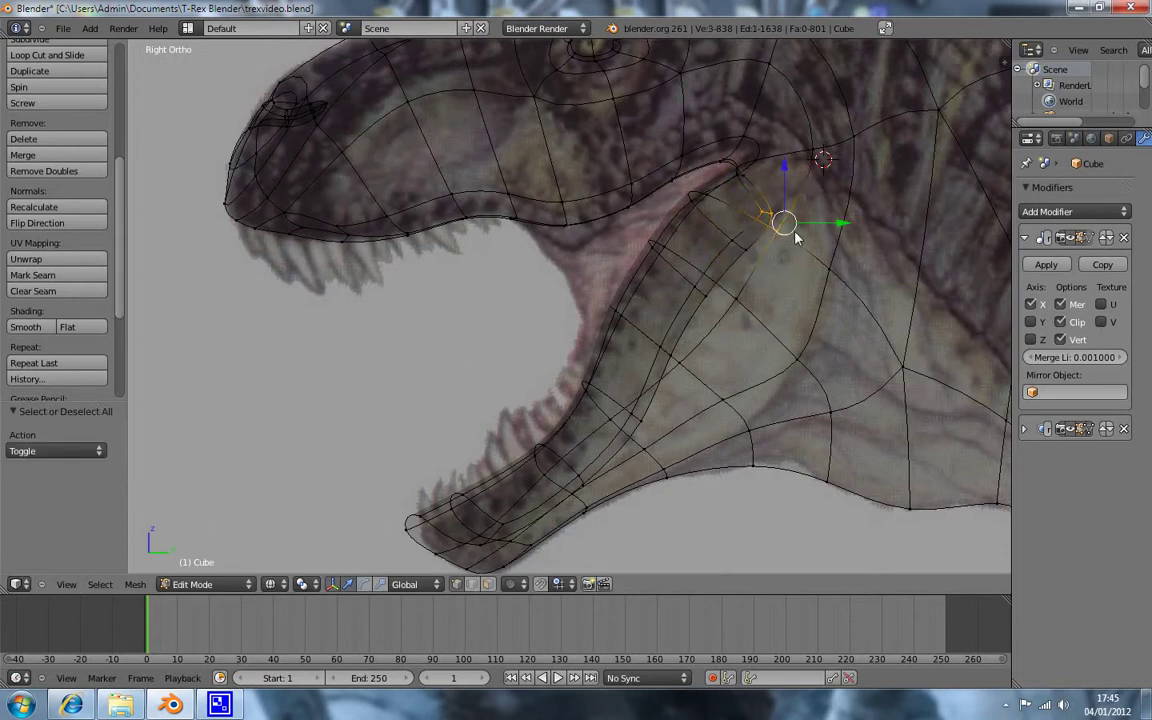
{"action": "right_click", "coordinate": [783, 222]}
{"action": "key", "text": "g"}
{"action": "left_click", "coordinate": [779, 218]}
{"action": "key", "text": "a"}
Step: Switch to solid shading and orbit around the head to inspect the result
{"action": "key", "text": "alt+z"}
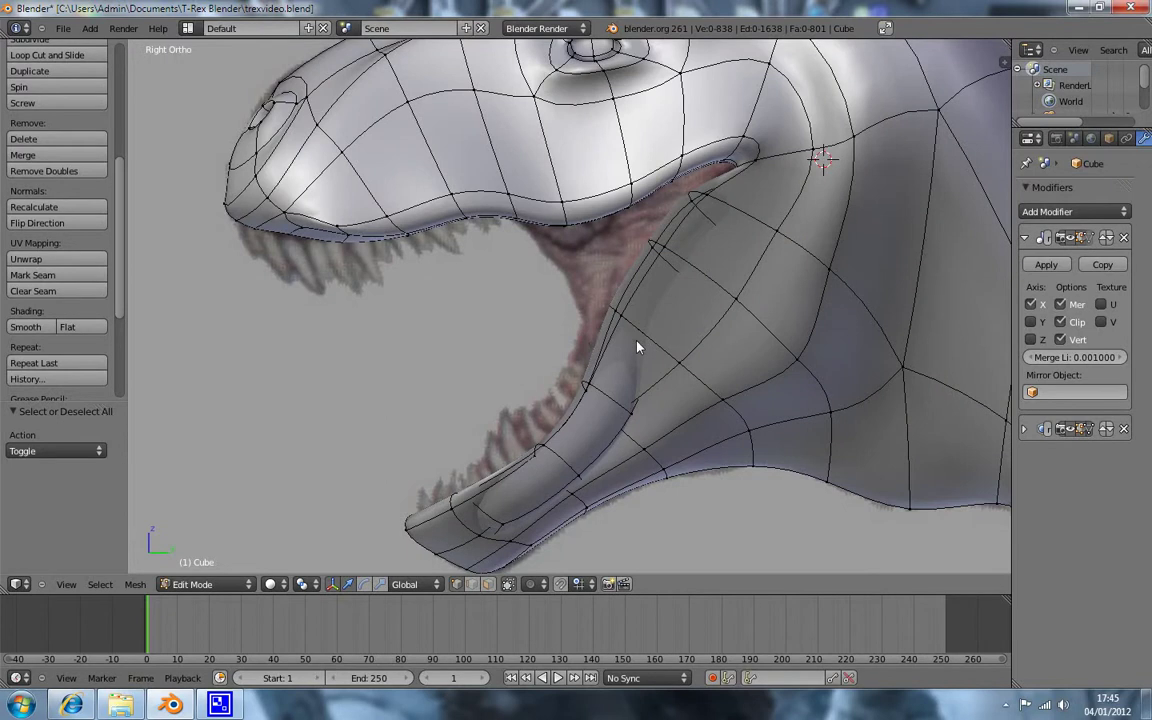
{"action": "middle_click_drag", "start_coordinate": [638, 347], "coordinate": [838, 313]}
{"action": "mouse_move", "coordinate": [882, 323]}
{"action": "middle_mouse_down"}
{"action": "mouse_move", "coordinate": [741, 330]}
{"action": "mouse_move", "coordinate": [818, 355]}
{"action": "mouse_move", "coordinate": [717, 391]}
{"action": "middle_mouse_up"}
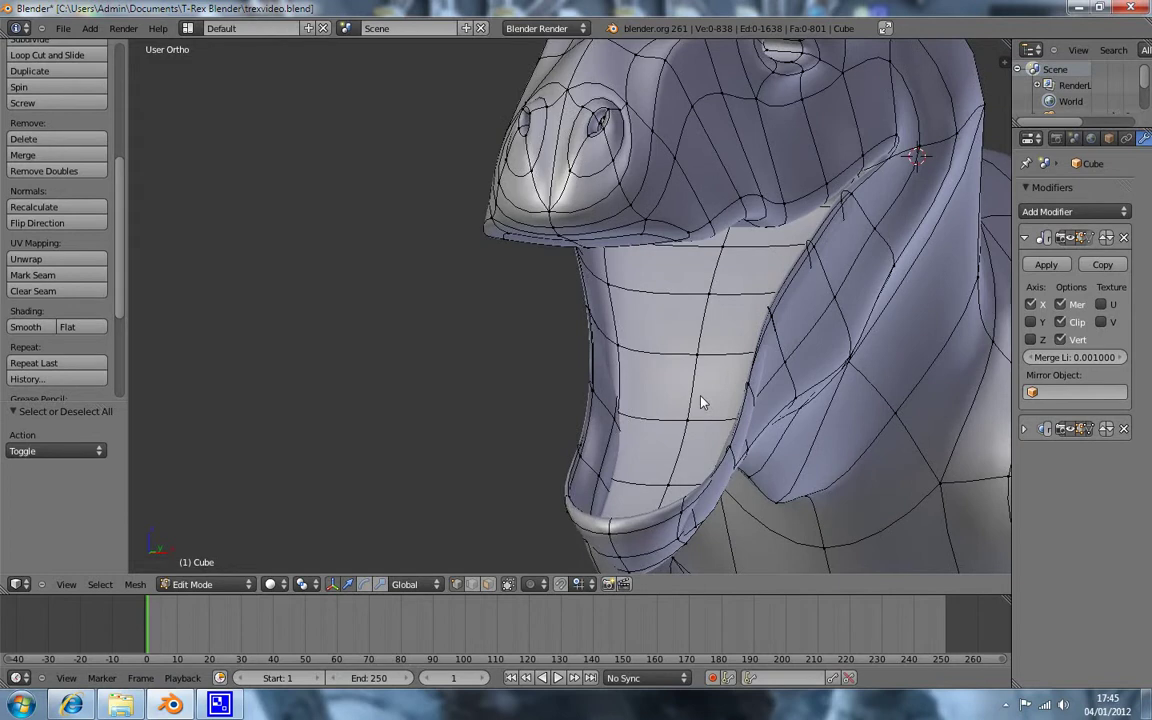
Step: Undo recent edits, try widening the jaw faces along X, then undo that too
{"action": "key", "text": "ctrl+z"}
{"action": "key", "text": "ctrl+z"}
{"action": "key", "text": "ctrl+z"}
{"action": "key", "text": "ctrl+z"}
{"action": "key", "text": "ctrl+z"}
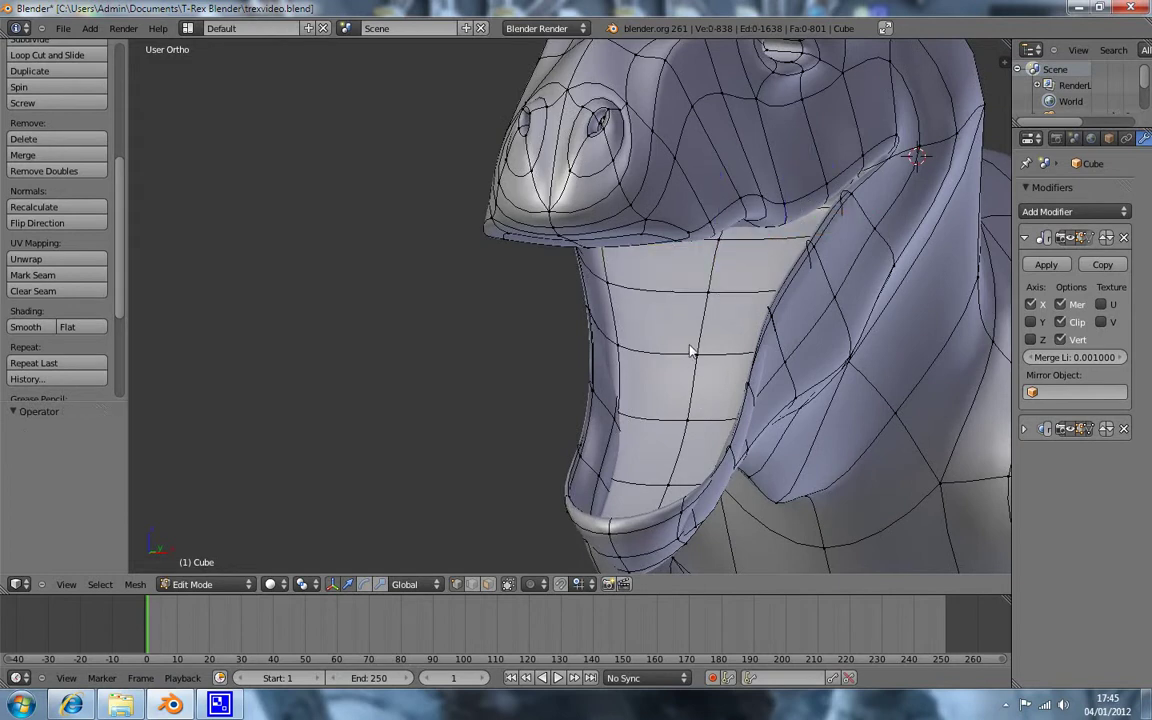
{"action": "middle_click_drag", "start_coordinate": [690, 350], "coordinate": [735, 291]}
{"action": "right_click", "coordinate": [733, 342]}
{"action": "key", "text": "ctrl+z"}
{"action": "key", "text": "ctrl+z"}
{"action": "key", "text": "ctrl+z"}
{"action": "key", "text": "ctrl+z"}
{"action": "key", "text": "ctrl+z"}
{"action": "key", "text": "ctrl+z"}
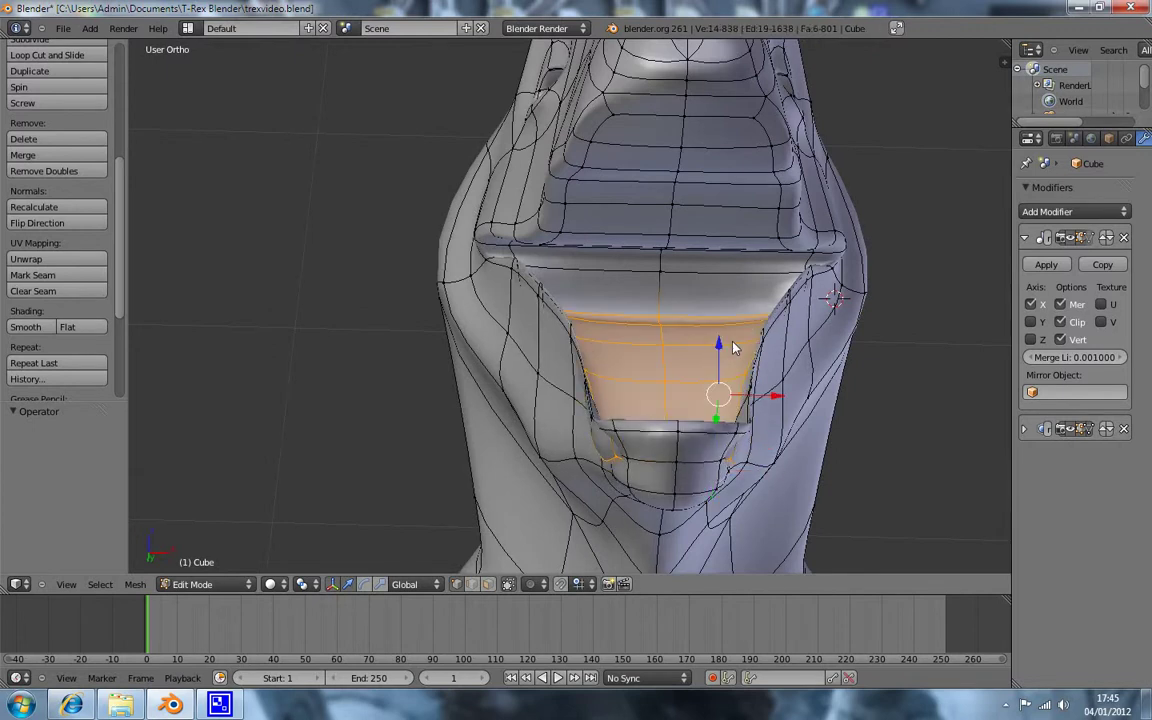
{"action": "mouse_move", "coordinate": [733, 346]}
{"action": "middle_mouse_down"}
{"action": "mouse_move", "coordinate": [689, 347]}
{"action": "mouse_move", "coordinate": [630, 373]}
{"action": "mouse_move", "coordinate": [843, 368]}
{"action": "middle_mouse_up"}
{"action": "mouse_move", "coordinate": [745, 368]}
{"action": "middle_mouse_down"}
{"action": "mouse_move", "coordinate": [700, 372]}
{"action": "mouse_move", "coordinate": [860, 392]}
{"action": "middle_mouse_up"}
{"action": "key", "text": "s"}
{"action": "key", "text": "x"}
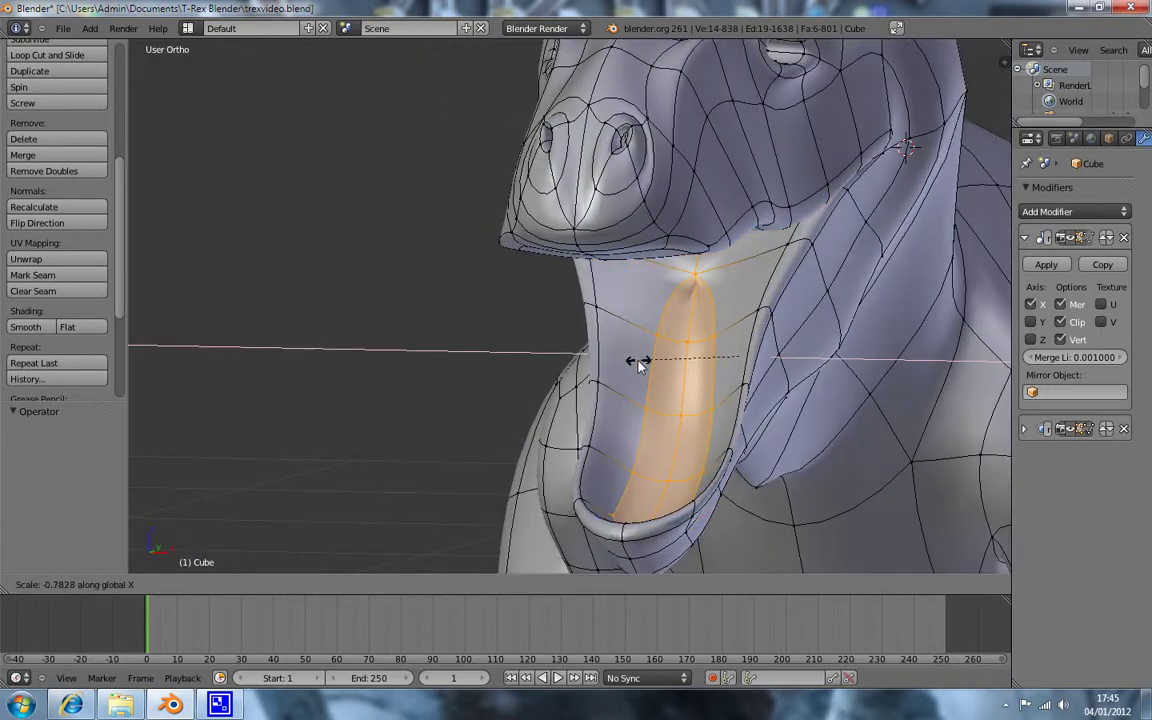
{"action": "left_click", "coordinate": [679, 398]}
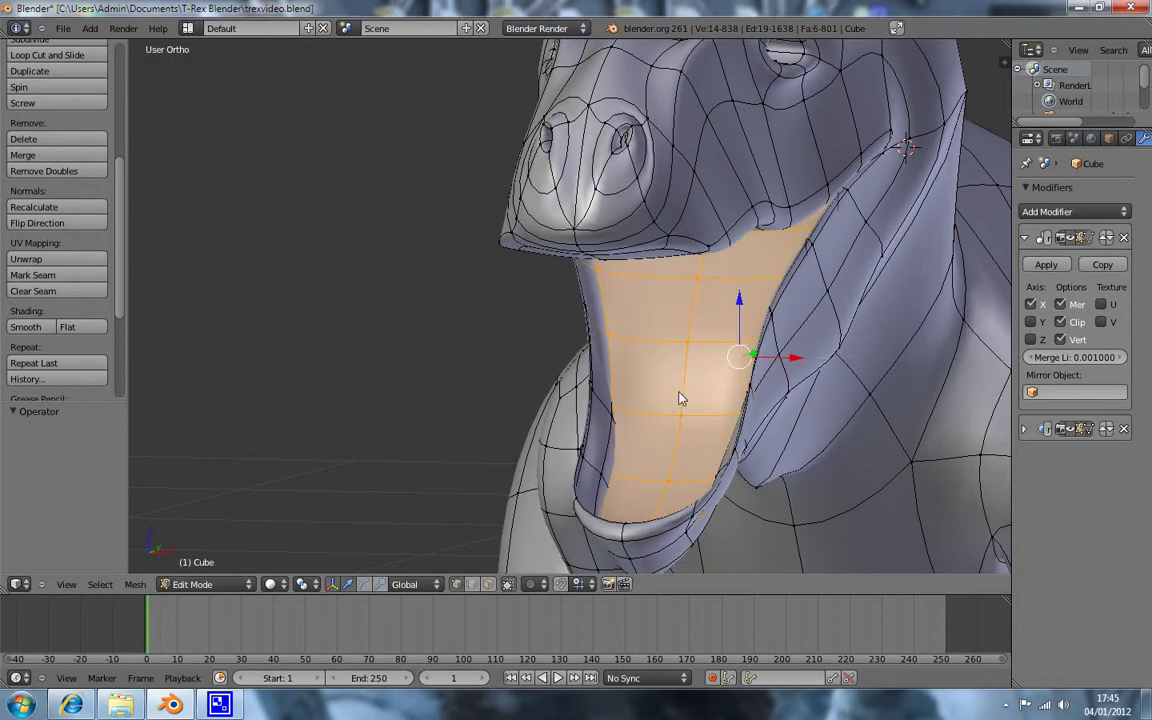
{"action": "key", "text": "ctrl+z"}
{"action": "mouse_move", "coordinate": [673, 436]}
{"action": "middle_mouse_down"}
{"action": "mouse_move", "coordinate": [728, 361]}
{"action": "mouse_move", "coordinate": [658, 365]}
{"action": "mouse_move", "coordinate": [674, 380]}
{"action": "mouse_move", "coordinate": [713, 381]}
{"action": "middle_mouse_up"}
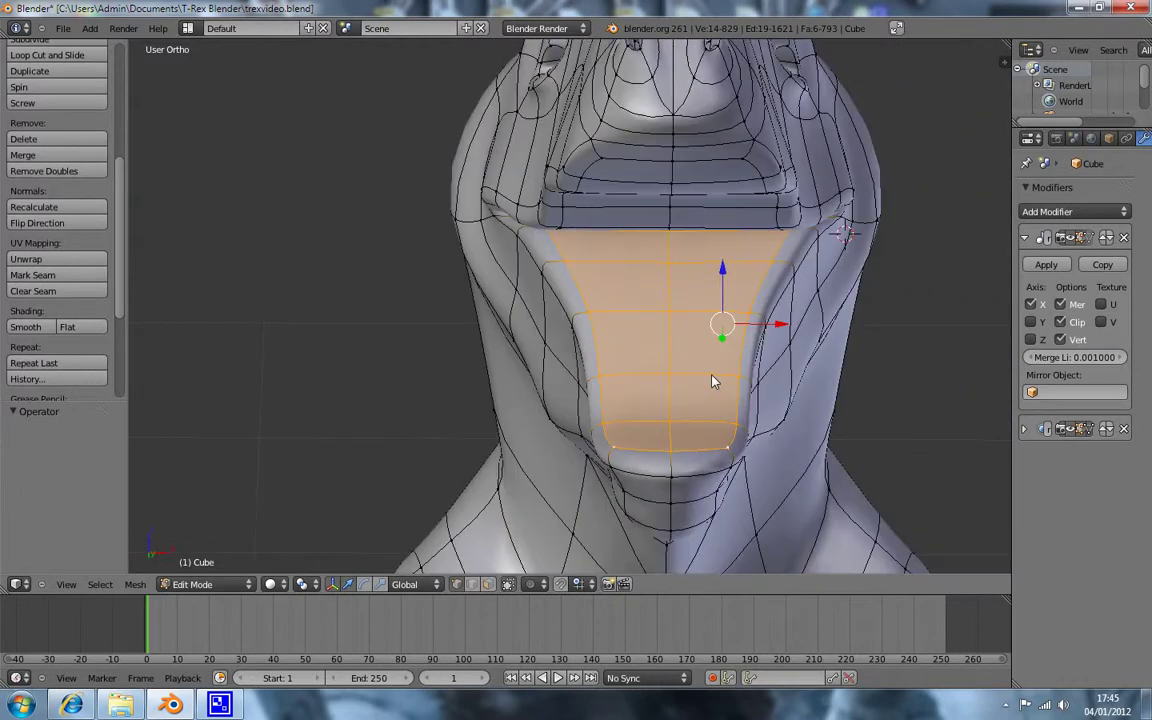
Step: In front view, extrude the lower jaw's inner faces and shrink them, discarding a second extrusion
{"action": "key", "text": "KP_1"}
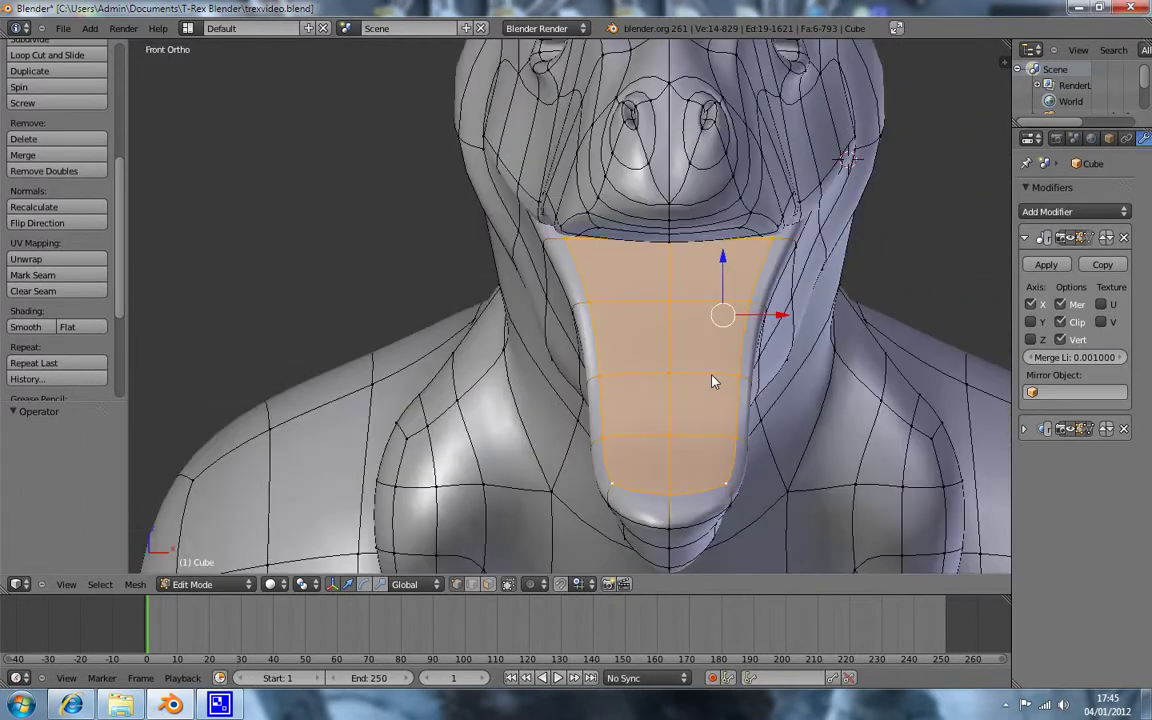
{"action": "key", "text": "e"}
{"action": "left_click", "coordinate": [722, 391]}
{"action": "key", "text": "s"}
{"action": "left_click", "coordinate": [810, 400]}
{"action": "key", "text": "e"}
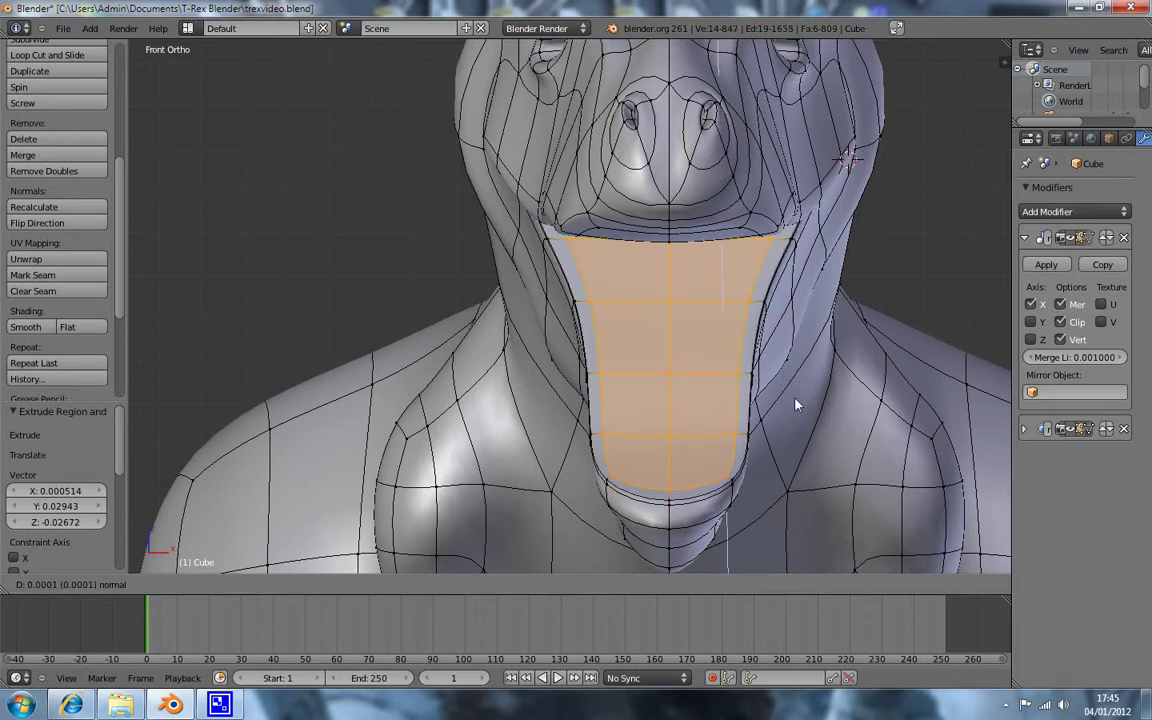
{"action": "left_click", "coordinate": [836, 386]}
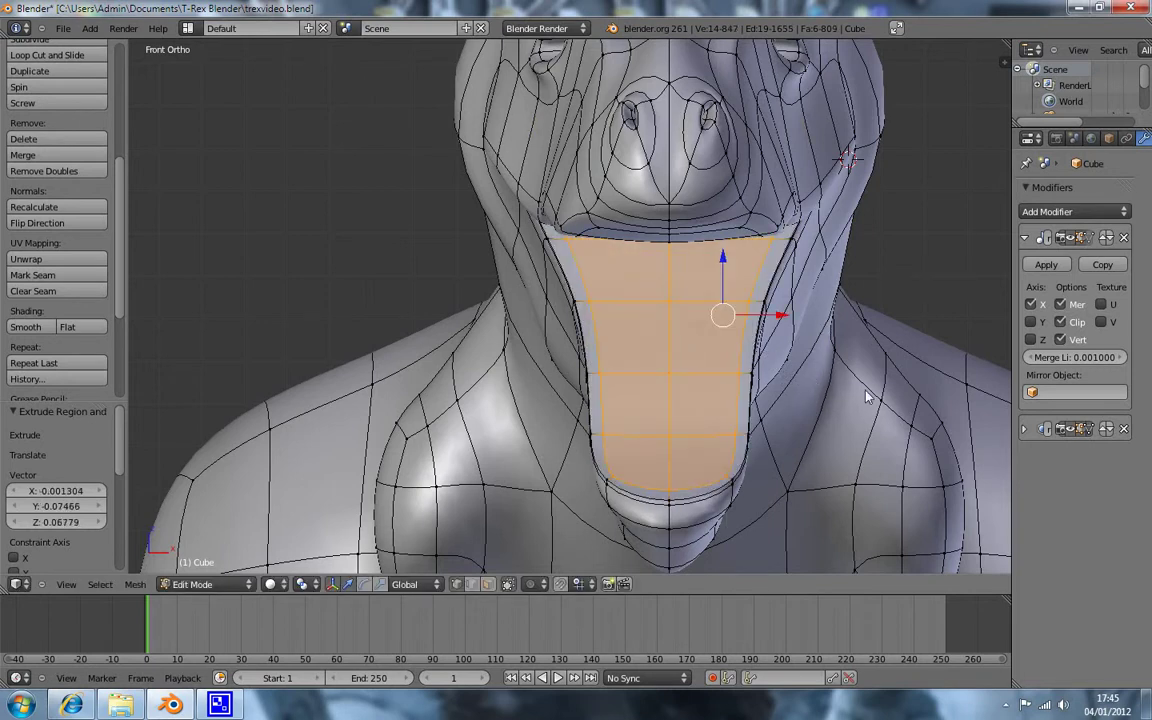
{"action": "mouse_move", "coordinate": [870, 402]}
{"action": "middle_mouse_down"}
{"action": "mouse_move", "coordinate": [757, 392]}
{"action": "mouse_move", "coordinate": [837, 394]}
{"action": "middle_mouse_up"}
{"action": "key", "text": "ctrl+z"}
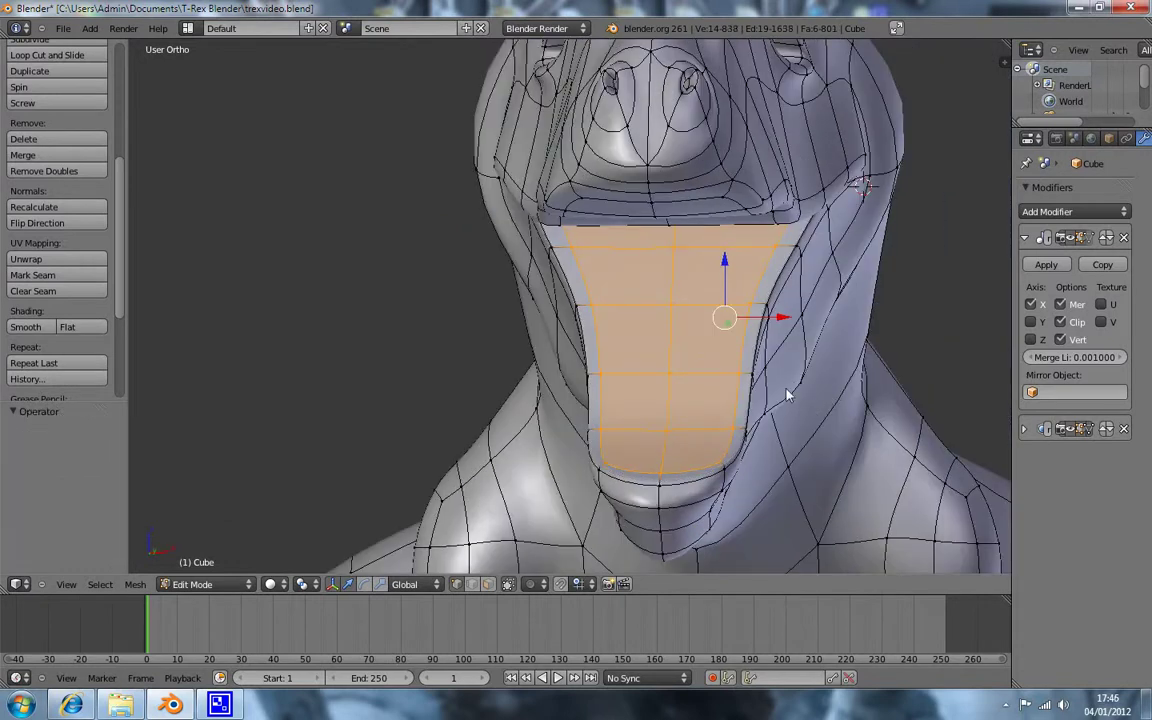
Step: Raise the extruded mouth-floor faces slightly and scale them down to 0.882
{"action": "key", "text": "g"}
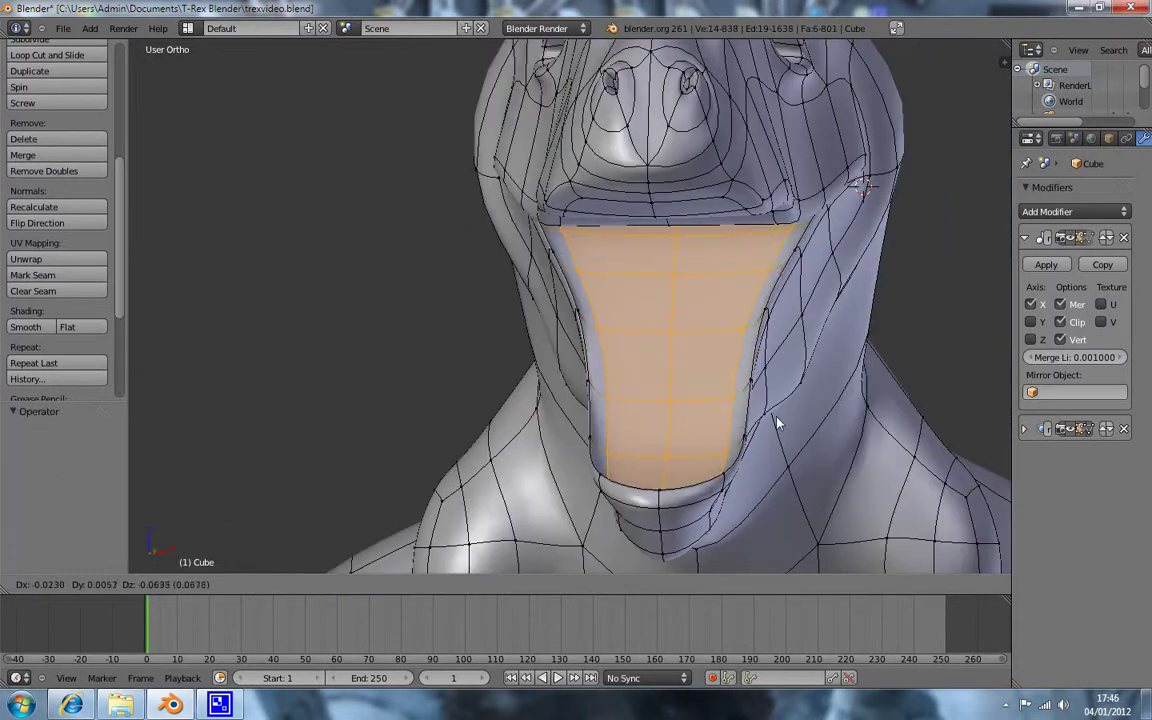
{"action": "left_click", "coordinate": [792, 420]}
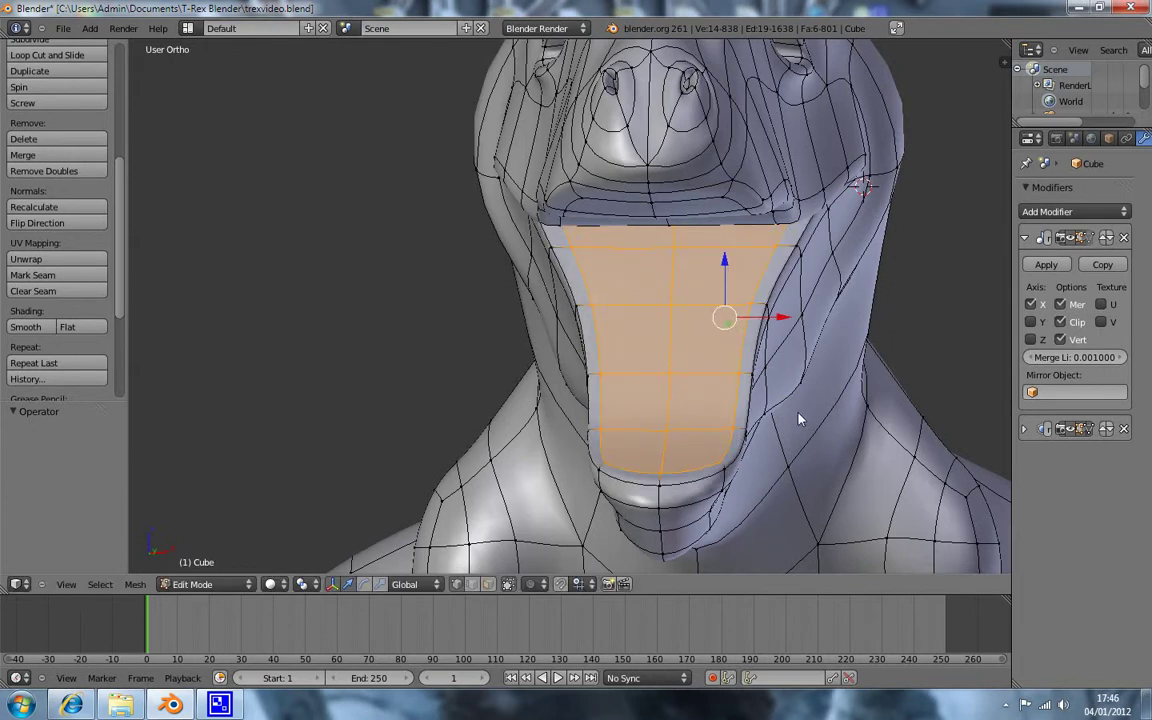
{"action": "key", "text": "s"}
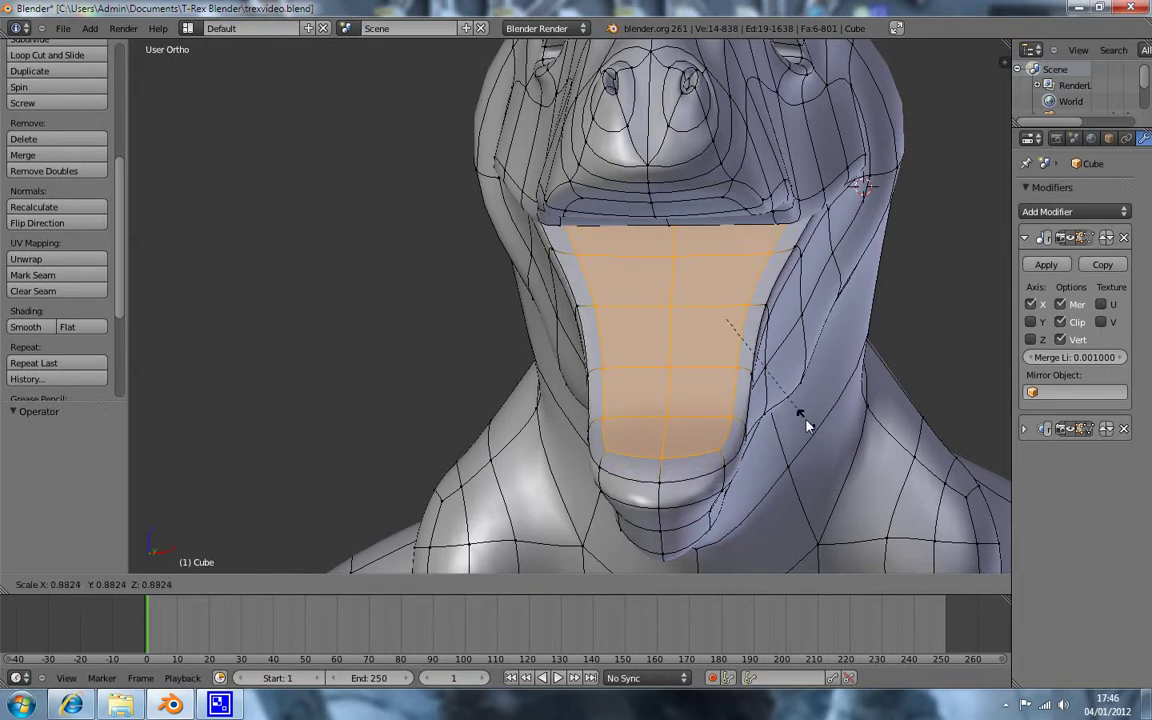
{"action": "left_click", "coordinate": [808, 425]}
{"action": "mouse_move", "coordinate": [828, 434]}
{"action": "middle_mouse_down"}
{"action": "mouse_move", "coordinate": [714, 436]}
{"action": "mouse_move", "coordinate": [726, 448]}
{"action": "middle_mouse_up"}
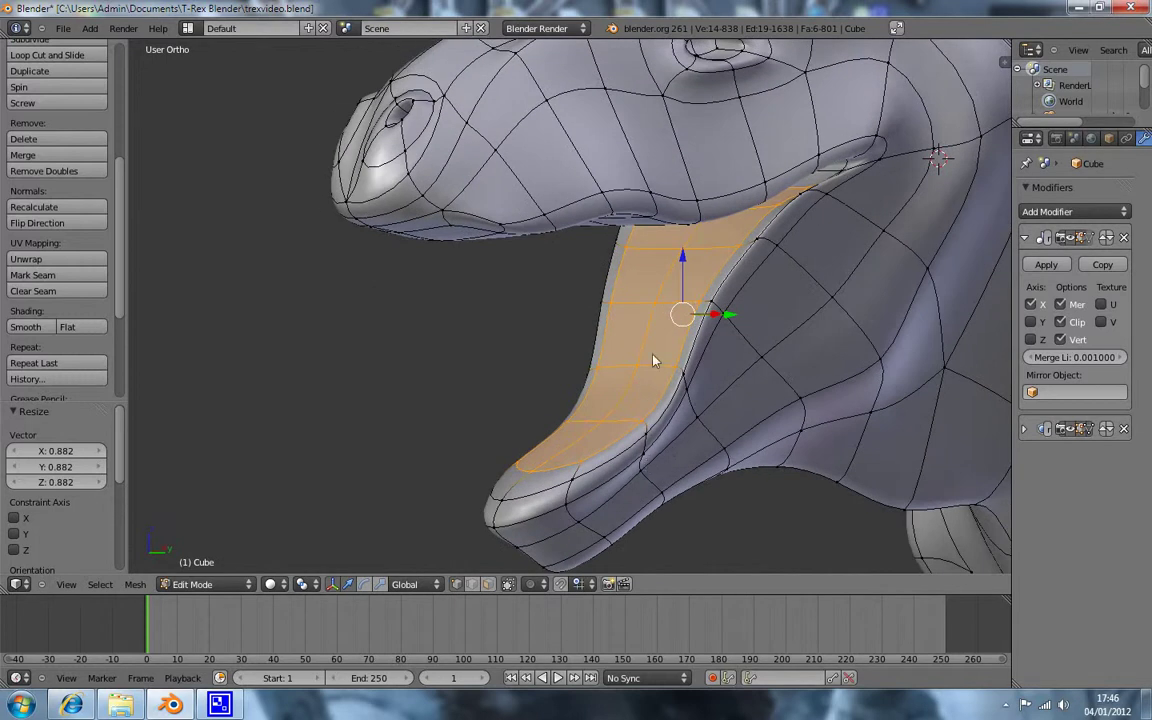
{"action": "middle_click_drag", "start_coordinate": [694, 355], "coordinate": [716, 315]}
{"action": "right_click", "coordinate": [733, 391], "text": "alt"}
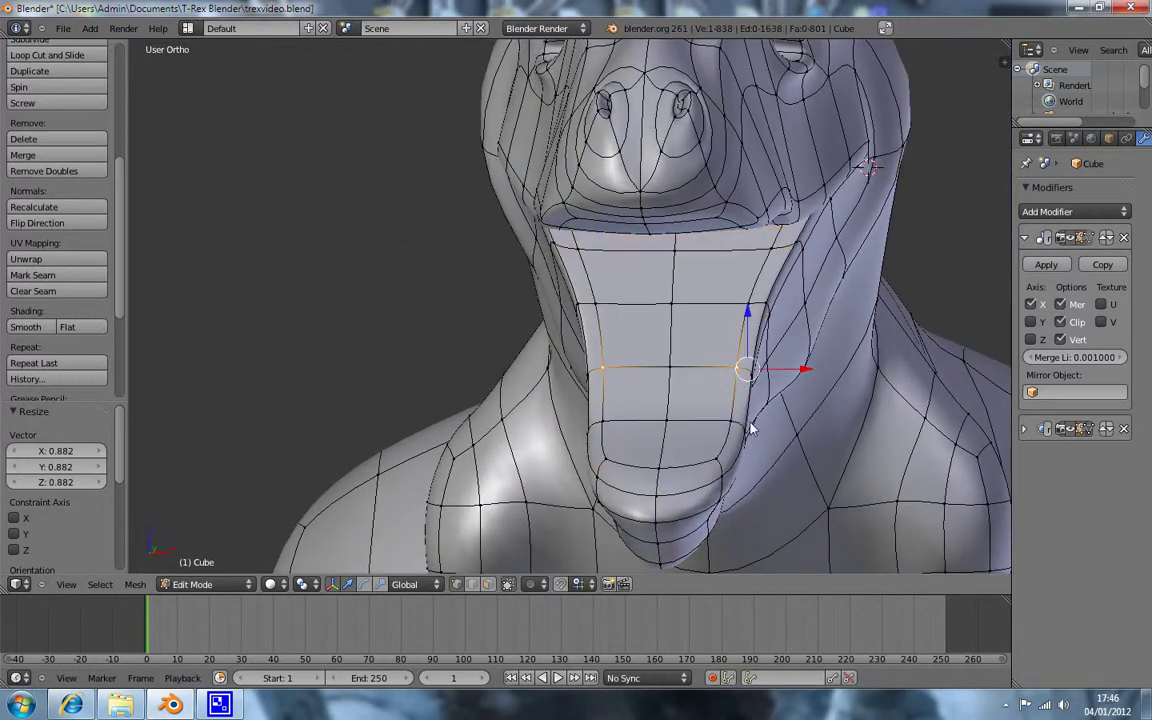
Step: In front view, shift the selected mouth loop sideways along X and add a second vertex
{"action": "key", "text": "KP_1"}
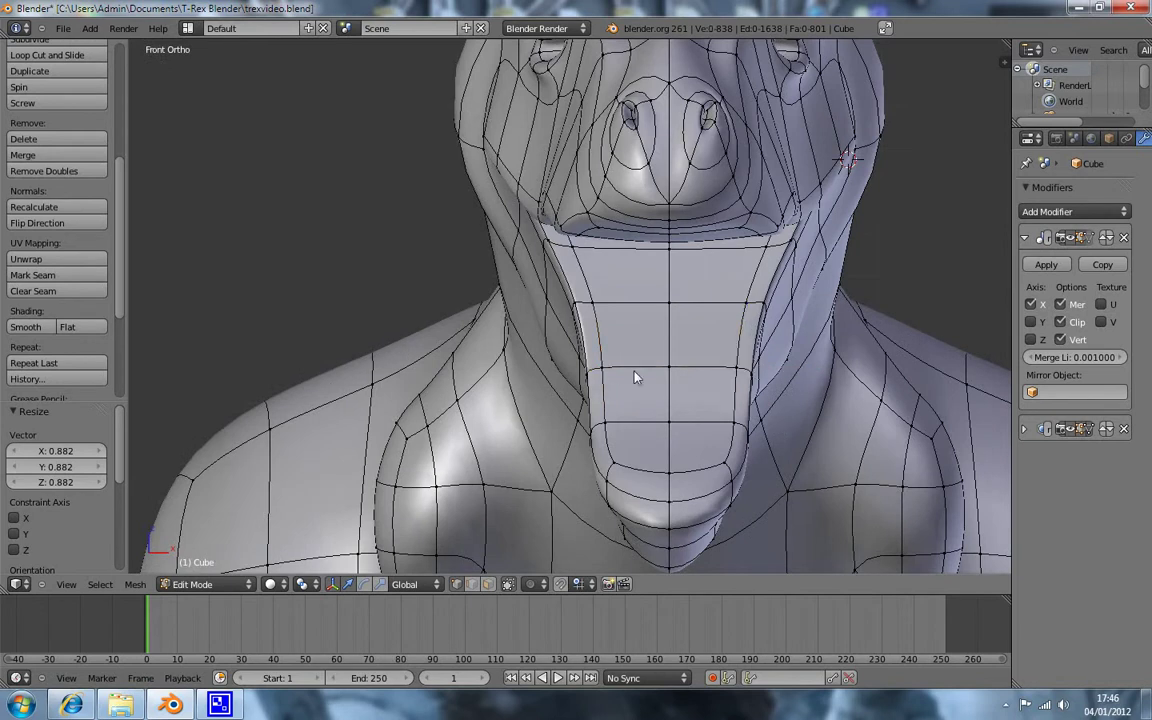
{"action": "left_click", "coordinate": [790, 376]}
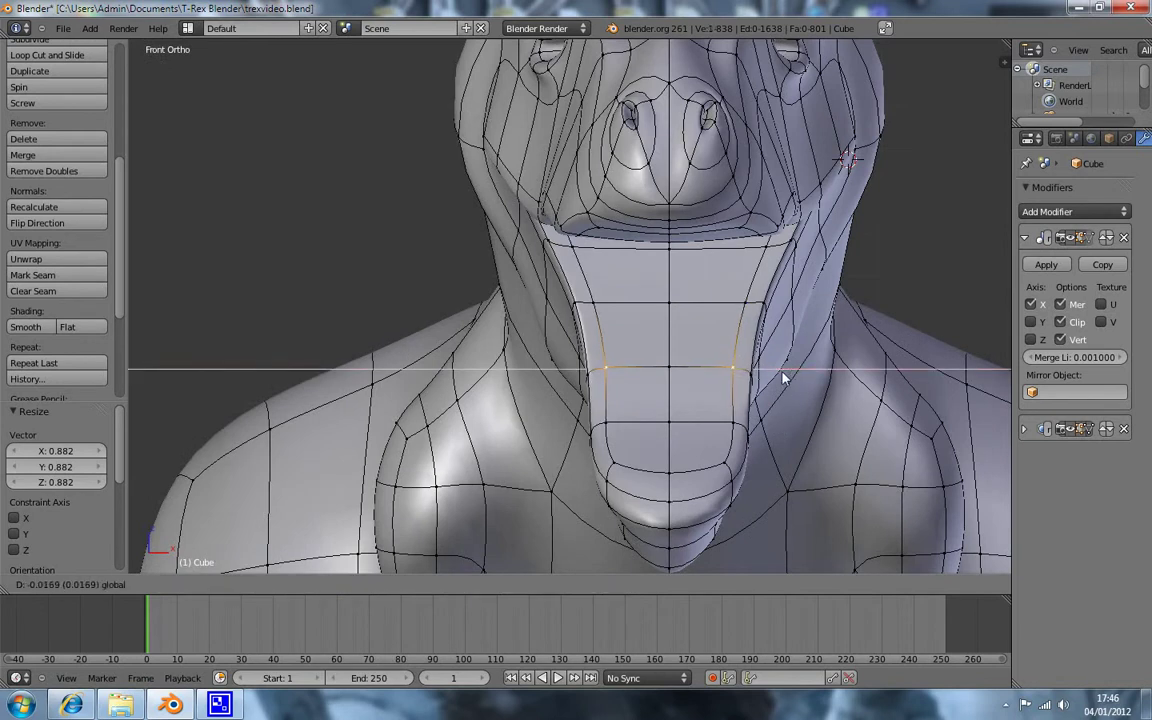
{"action": "left_click", "coordinate": [784, 378]}
{"action": "mouse_move", "coordinate": [784, 378]}
{"action": "middle_mouse_down"}
{"action": "mouse_move", "coordinate": [730, 413]}
{"action": "mouse_move", "coordinate": [663, 380]}
{"action": "mouse_move", "coordinate": [733, 404]}
{"action": "mouse_move", "coordinate": [740, 385]}
{"action": "mouse_move", "coordinate": [748, 437]}
{"action": "mouse_move", "coordinate": [728, 432]}
{"action": "middle_mouse_up"}
{"action": "right_click", "coordinate": [702, 437], "text": "shift"}
{"action": "key", "text": "KP_7"}
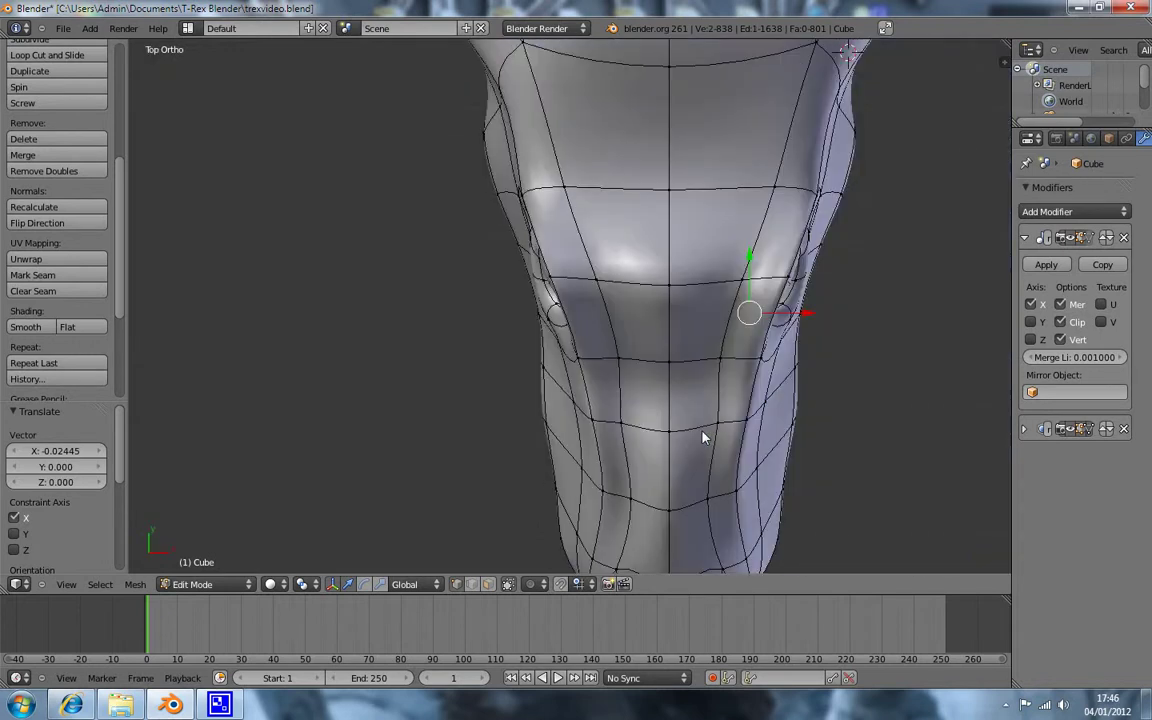
{"action": "key", "text": "KP_1"}
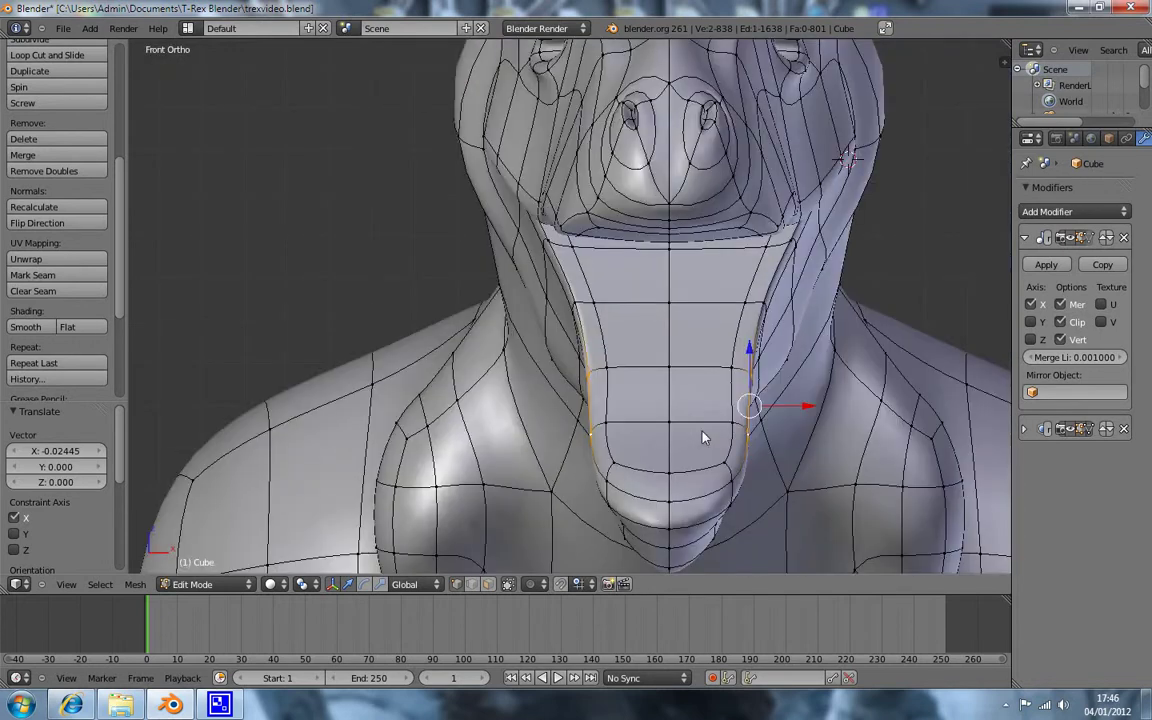
Step: Reposition the edge loop along the jaw's bottom, raising it on the mouth interior
{"action": "right_click", "coordinate": [735, 445], "text": "alt"}
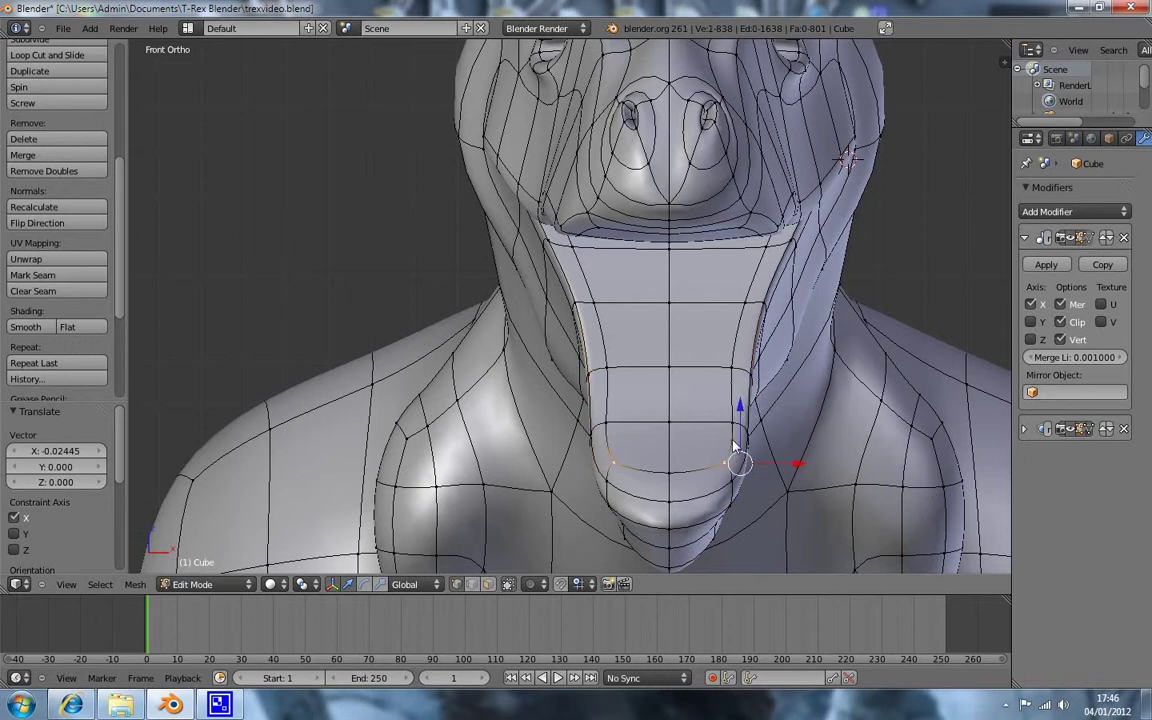
{"action": "mouse_move", "coordinate": [750, 435]}
{"action": "middle_mouse_down"}
{"action": "mouse_move", "coordinate": [697, 467]}
{"action": "mouse_move", "coordinate": [679, 463]}
{"action": "mouse_move", "coordinate": [795, 499]}
{"action": "mouse_move", "coordinate": [686, 399]}
{"action": "middle_mouse_up"}
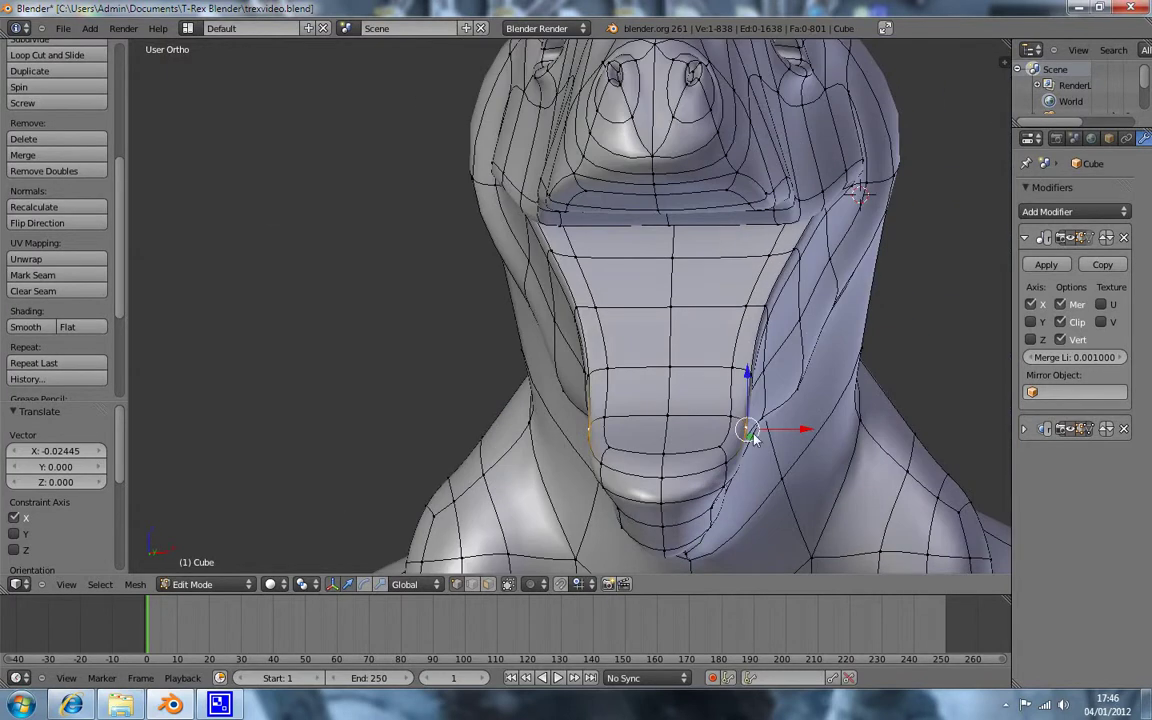
{"action": "left_click_drag", "start_coordinate": [745, 362], "coordinate": [737, 408]}
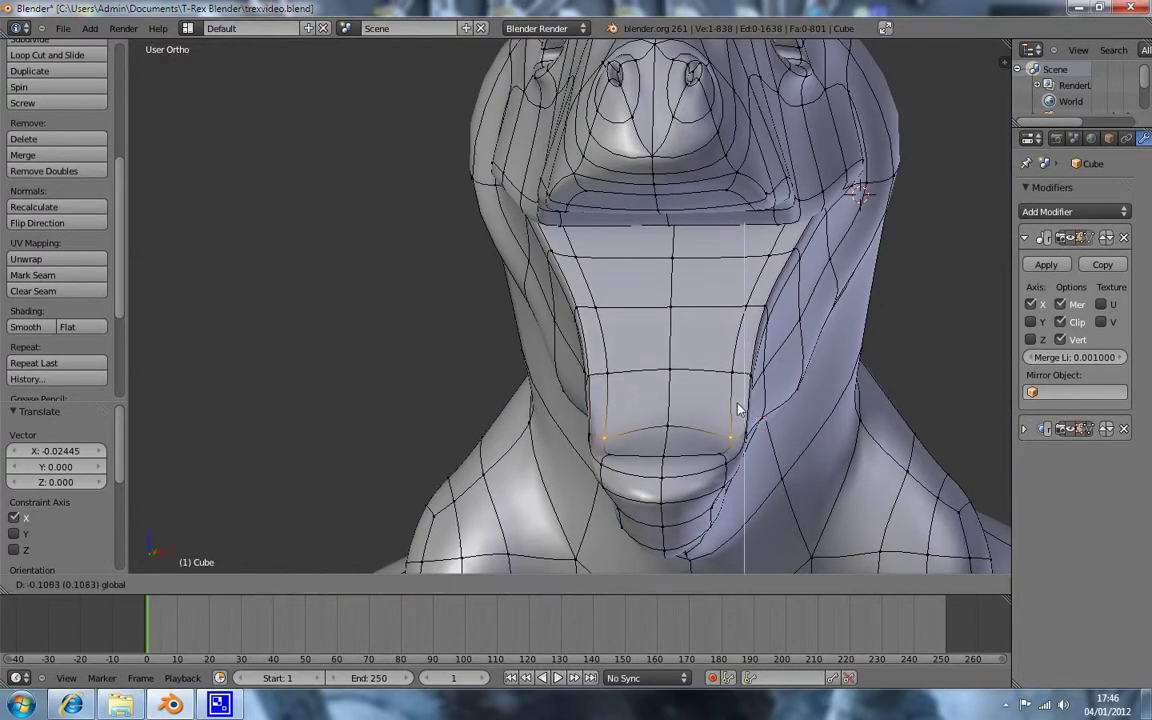
{"action": "key", "text": "Escape"}
{"action": "key", "text": "ctrl+z"}
{"action": "key", "text": "g"}
{"action": "key", "text": "Escape"}
{"action": "key", "text": "ctrl+shift+z"}
{"action": "key", "text": "g"}
{"action": "left_click", "coordinate": [778, 422]}
{"action": "mouse_move", "coordinate": [720, 417]}
{"action": "left_mouse_down"}
{"action": "mouse_move", "coordinate": [737, 375]}
{"action": "mouse_move", "coordinate": [761, 378]}
{"action": "left_mouse_up"}
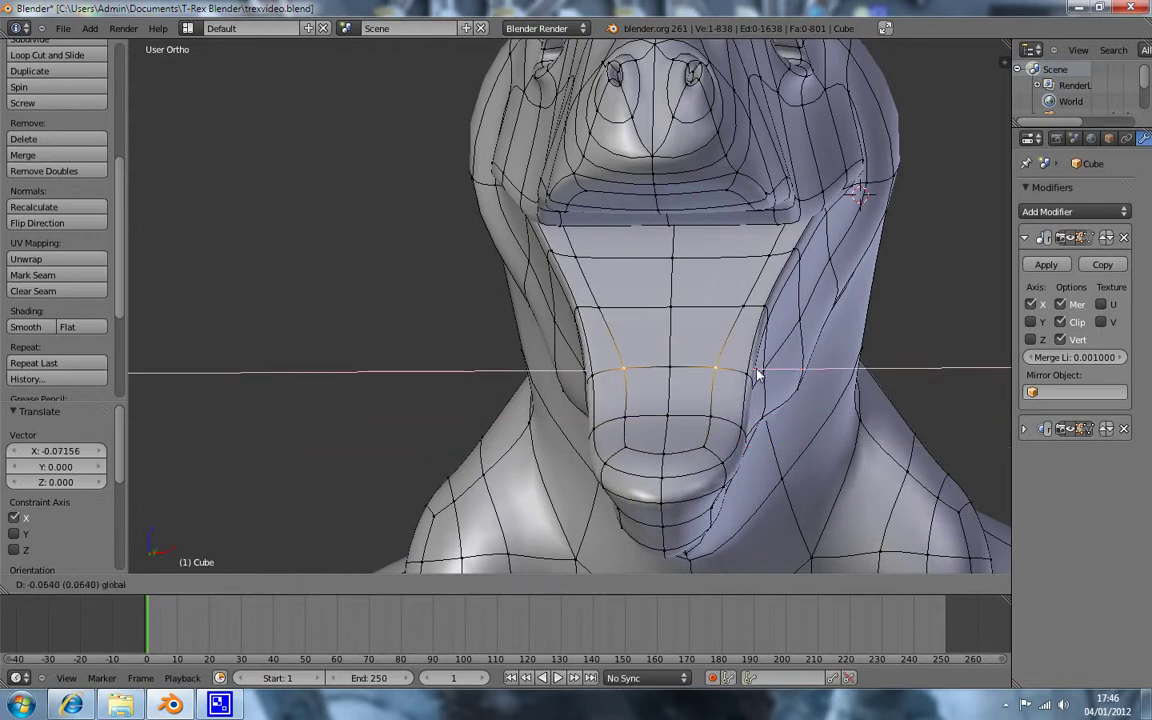
Step: Narrow the loop above and shift the back-of-mouth and mouth-corner vertices sideways, ending at -0.127 on X
{"action": "right_click", "coordinate": [755, 312], "text": "alt"}
{"action": "left_click_drag", "start_coordinate": [800, 313], "coordinate": [766, 311]}
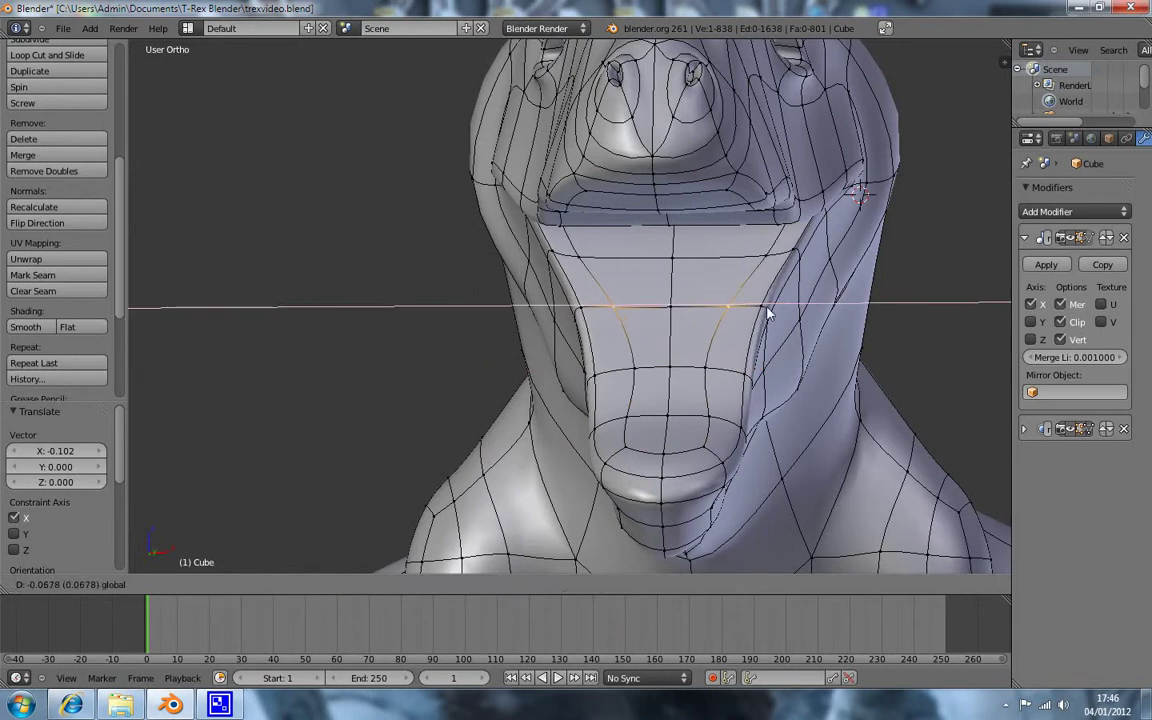
{"action": "mouse_move", "coordinate": [830, 288]}
{"action": "middle_mouse_down"}
{"action": "mouse_move", "coordinate": [768, 263]}
{"action": "mouse_move", "coordinate": [757, 285]}
{"action": "middle_mouse_up"}
{"action": "right_click", "coordinate": [770, 265], "text": "shift"}
{"action": "right_click", "coordinate": [759, 284], "text": "shift"}
{"action": "mouse_move", "coordinate": [830, 280]}
{"action": "left_mouse_down"}
{"action": "mouse_move", "coordinate": [832, 293]}
{"action": "mouse_move", "coordinate": [818, 290]}
{"action": "left_mouse_up"}
{"action": "right_click", "coordinate": [748, 284]}
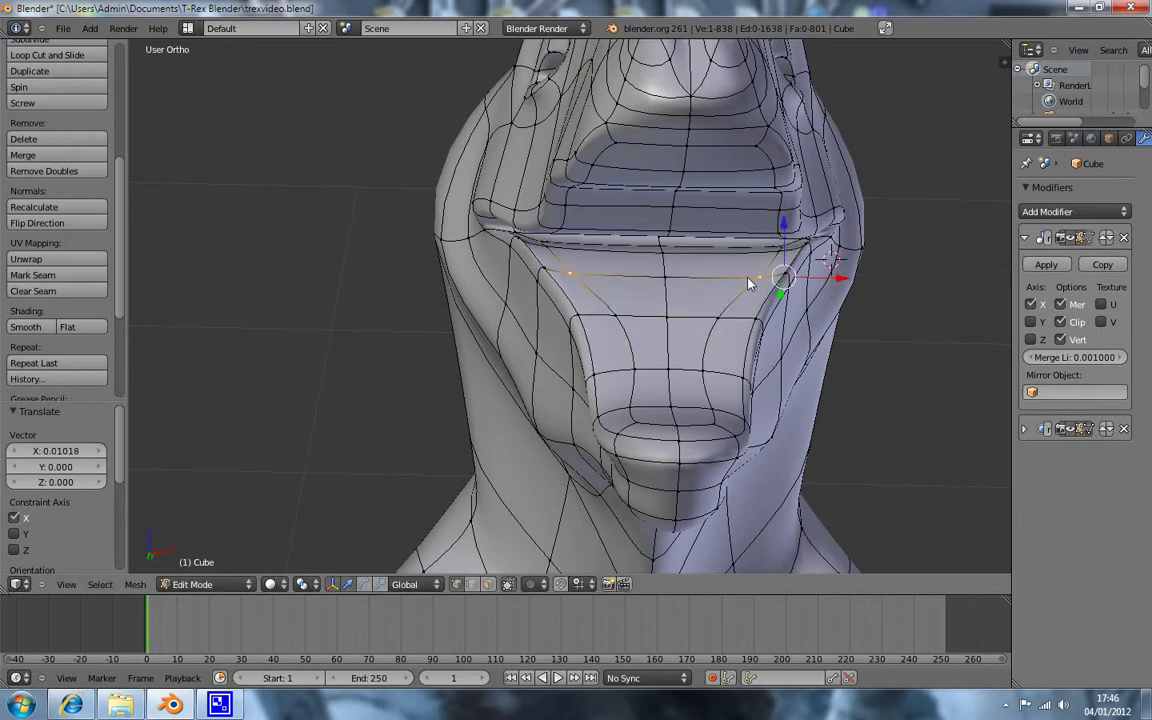
{"action": "left_click_drag", "start_coordinate": [835, 279], "coordinate": [779, 280]}
{"action": "right_click", "coordinate": [780, 258]}
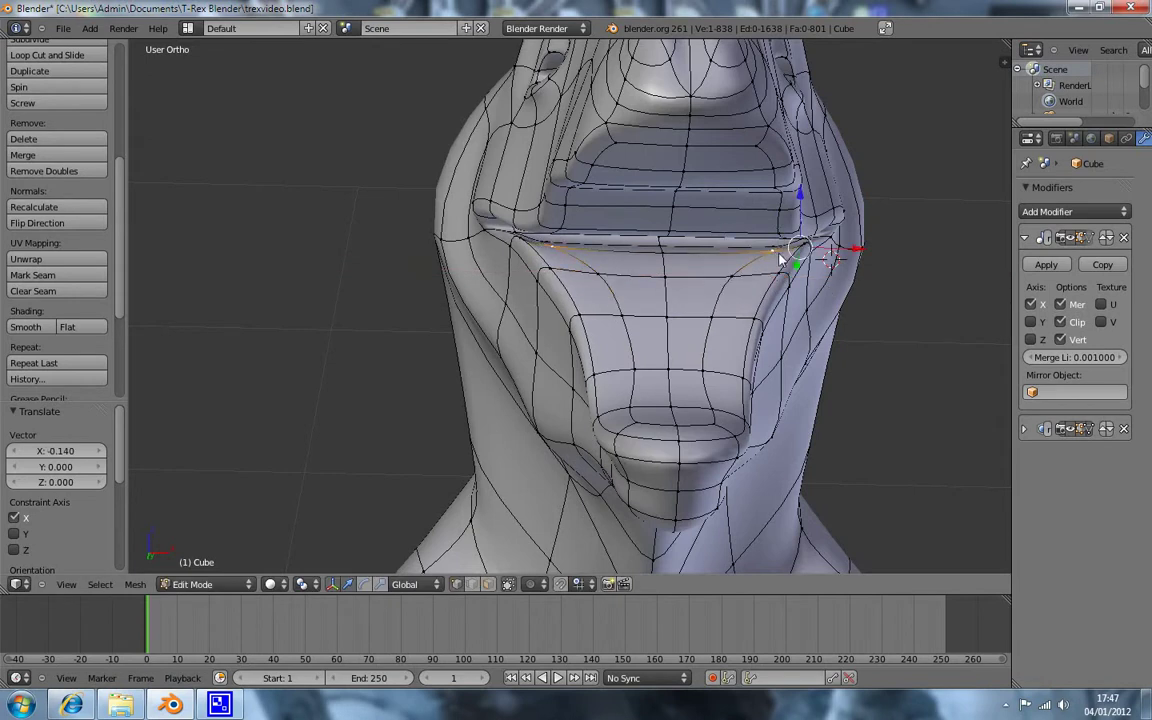
{"action": "left_click_drag", "start_coordinate": [851, 262], "coordinate": [812, 250]}
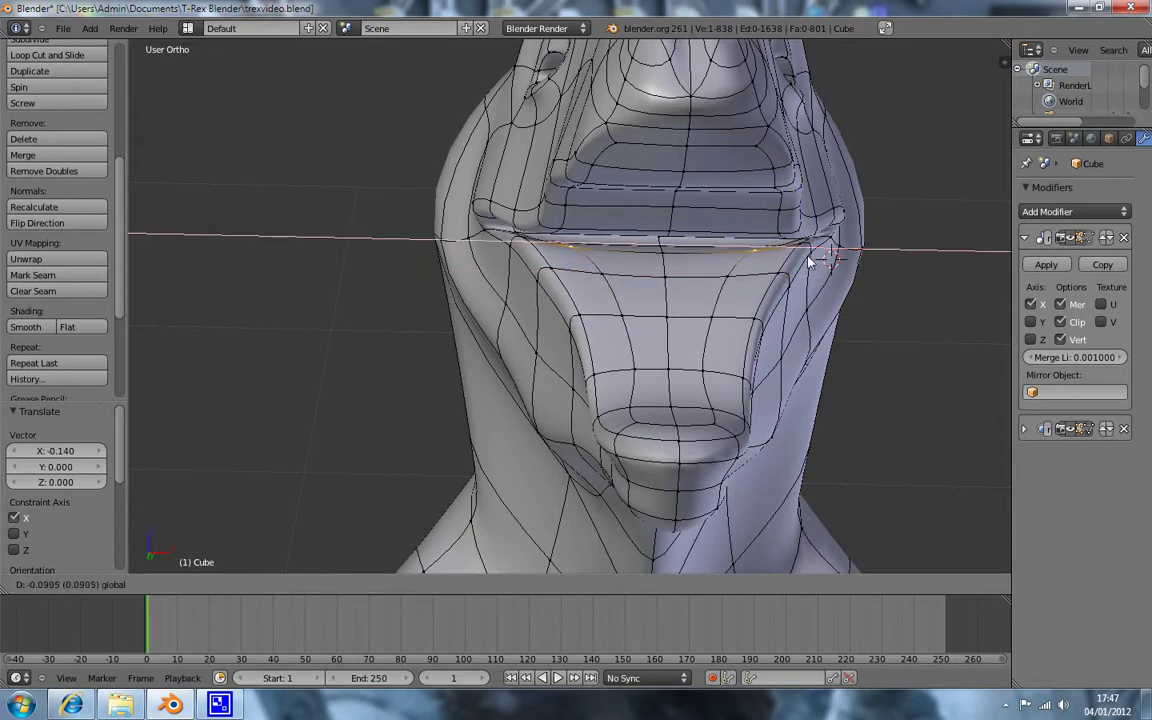
{"action": "middle_click_drag", "start_coordinate": [805, 295], "coordinate": [780, 303]}
{"action": "left_click_drag", "start_coordinate": [857, 249], "coordinate": [812, 240]}
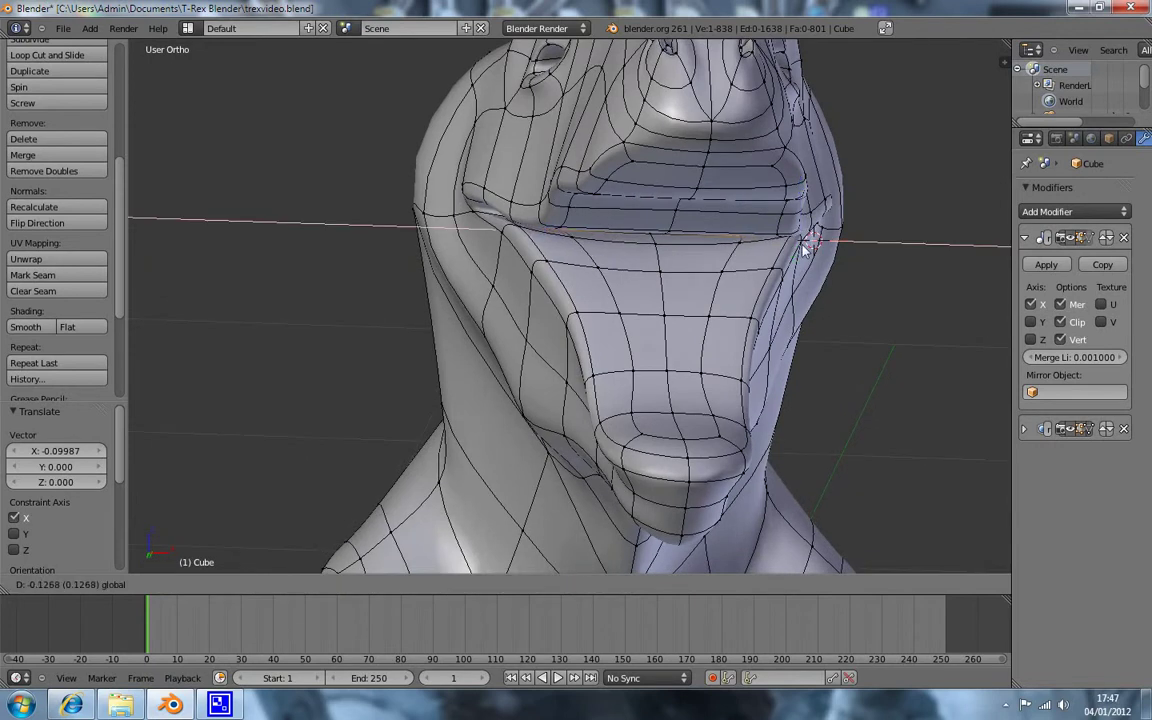
{"action": "mouse_move", "coordinate": [784, 416]}
{"action": "middle_mouse_down"}
{"action": "mouse_move", "coordinate": [668, 414]}
{"action": "mouse_move", "coordinate": [726, 440]}
{"action": "middle_mouse_up"}
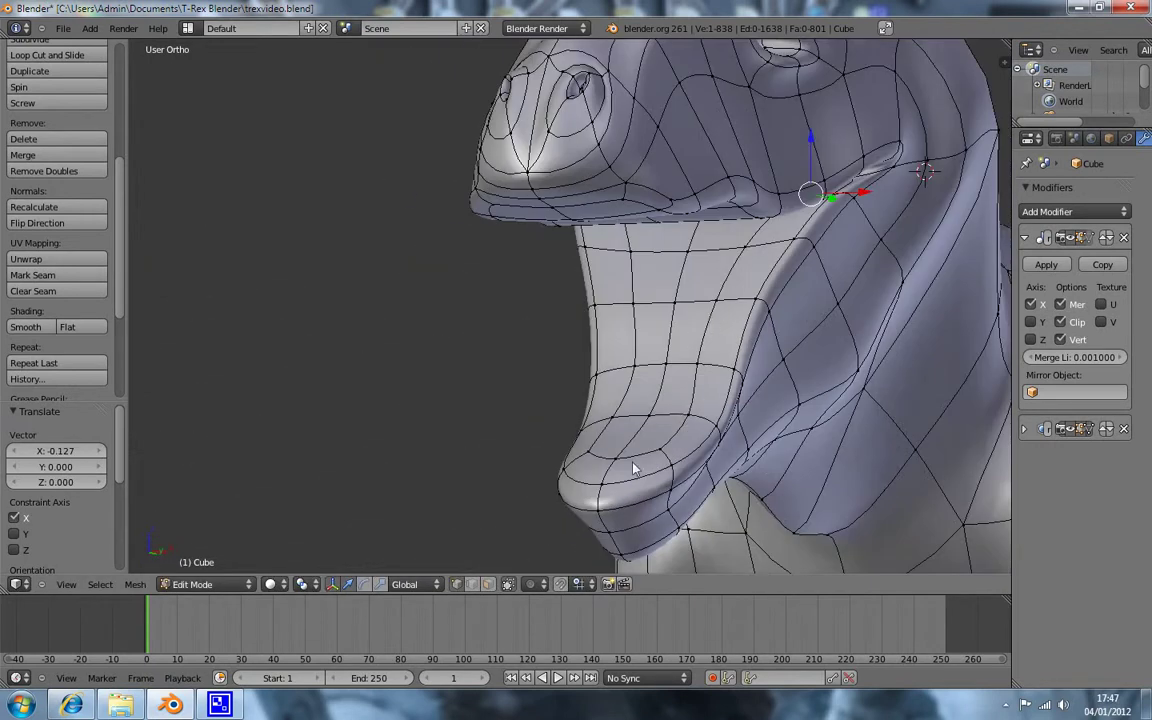
{"action": "key", "text": "ctrl+Tab"}
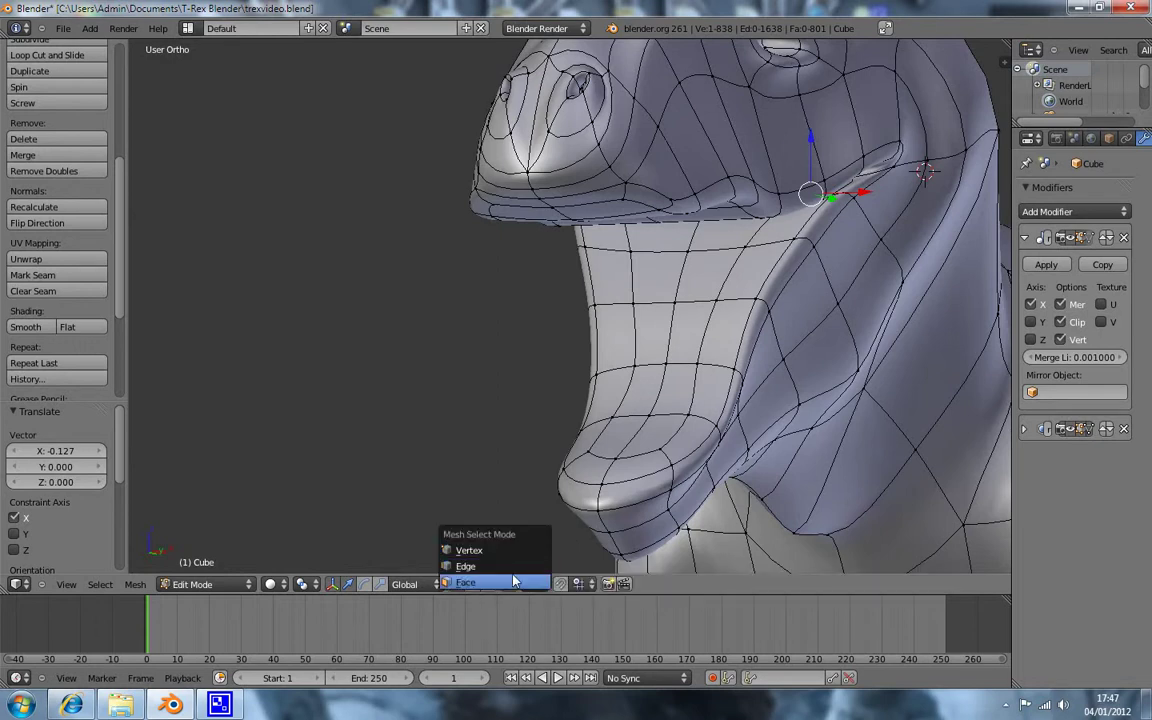
Step: In face select mode, move the jaw-tip face onto the reference outline in right side view
{"action": "left_click", "coordinate": [480, 584]}
{"action": "middle_click_drag", "start_coordinate": [730, 336], "coordinate": [628, 456]}
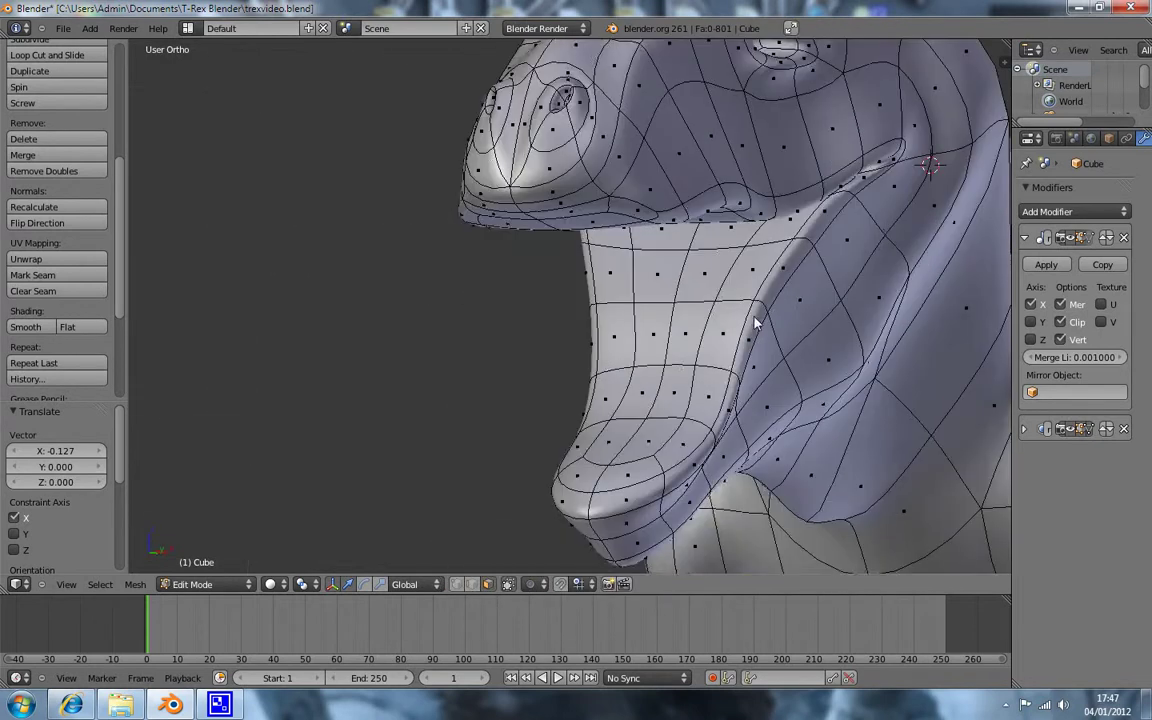
{"action": "right_click", "coordinate": [655, 452]}
{"action": "middle_click_drag", "start_coordinate": [710, 492], "coordinate": [657, 448]}
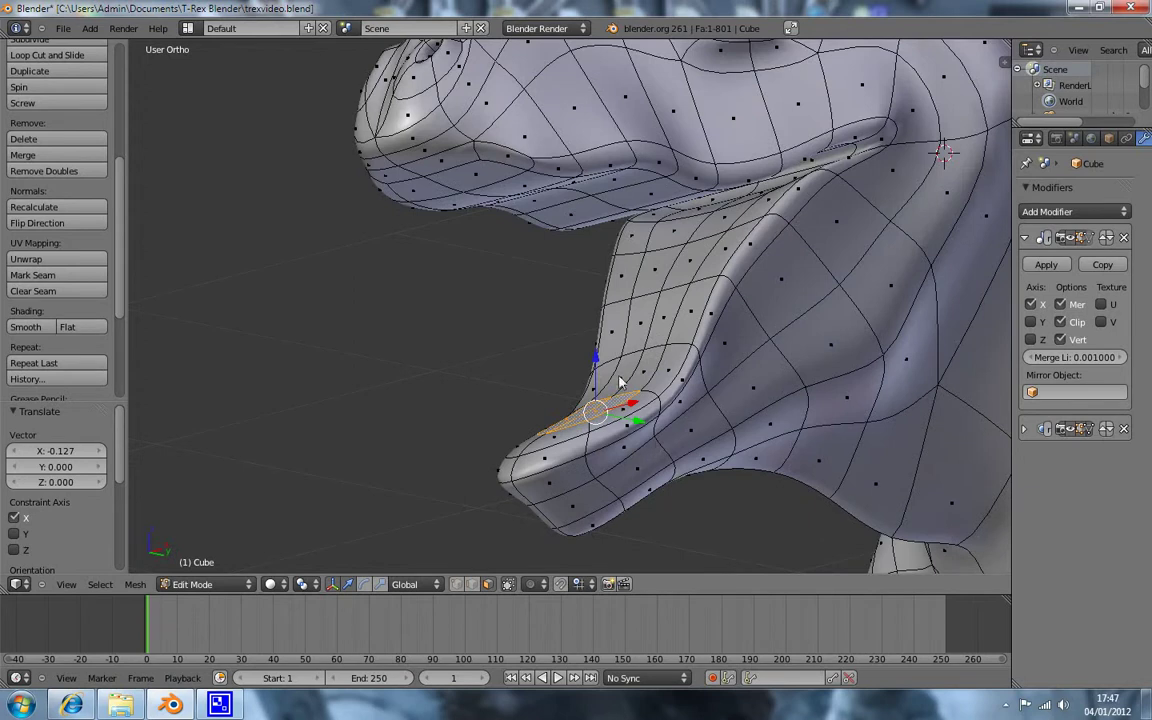
{"action": "mouse_move", "coordinate": [594, 357]}
{"action": "middle_mouse_down"}
{"action": "mouse_move", "coordinate": [833, 373]}
{"action": "mouse_move", "coordinate": [748, 411]}
{"action": "middle_mouse_up"}
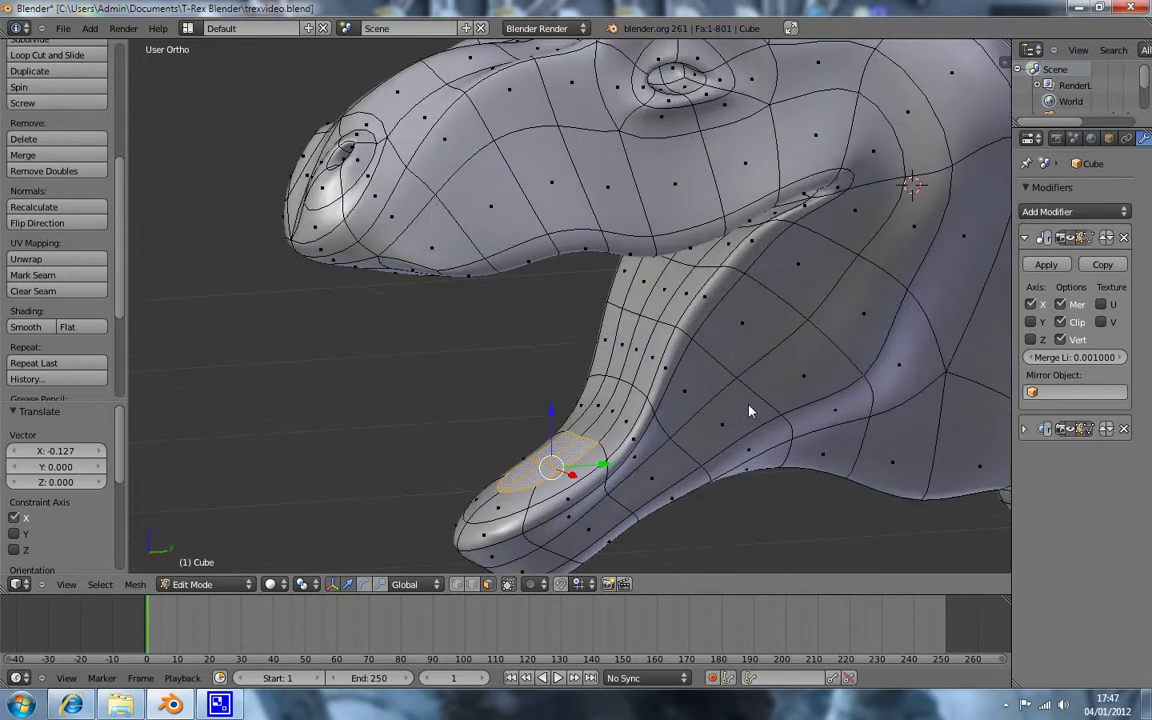
{"action": "key", "text": "KP_3"}
{"action": "key", "text": "z"}
{"action": "key", "text": "g"}
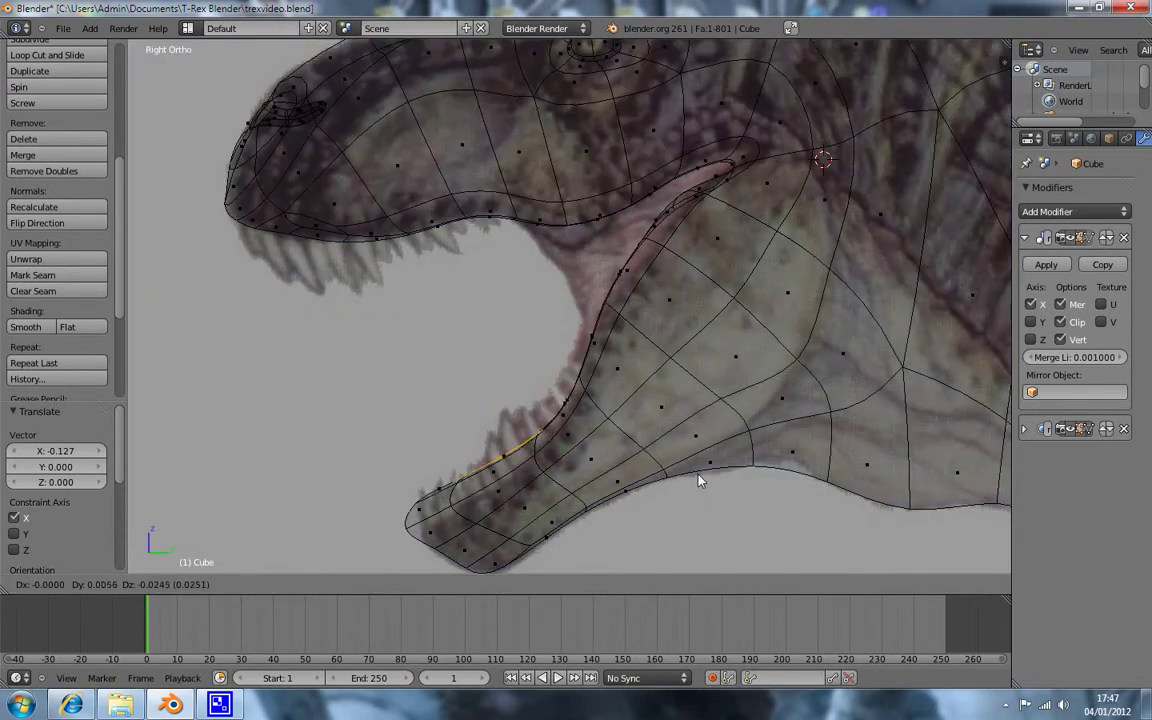
{"action": "left_click", "coordinate": [733, 527]}
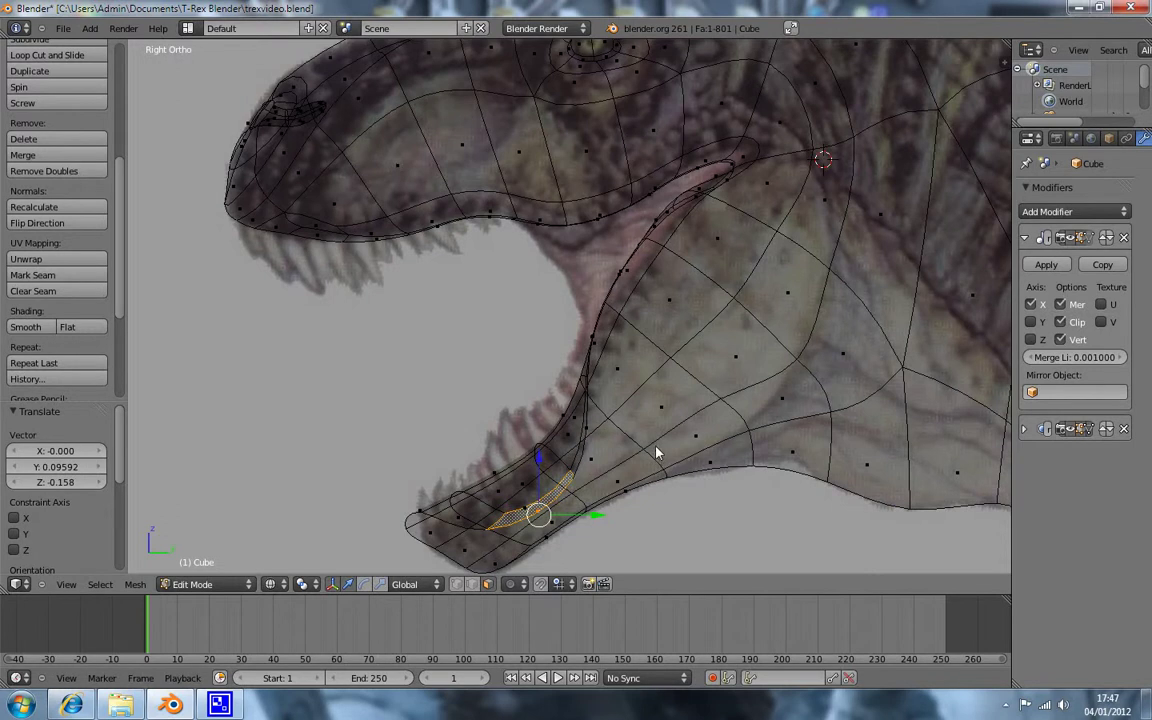
{"action": "key", "text": "z"}
Step: Select a three-loop band of faces at the back of the mouth and move it along the reference mouth edge
{"action": "mouse_move", "coordinate": [449, 400]}
{"action": "middle_mouse_down"}
{"action": "mouse_move", "coordinate": [535, 386]}
{"action": "mouse_move", "coordinate": [676, 404]}
{"action": "mouse_move", "coordinate": [663, 411]}
{"action": "mouse_move", "coordinate": [760, 433]}
{"action": "mouse_move", "coordinate": [605, 313]}
{"action": "mouse_move", "coordinate": [613, 338]}
{"action": "mouse_move", "coordinate": [738, 450]}
{"action": "middle_mouse_up"}
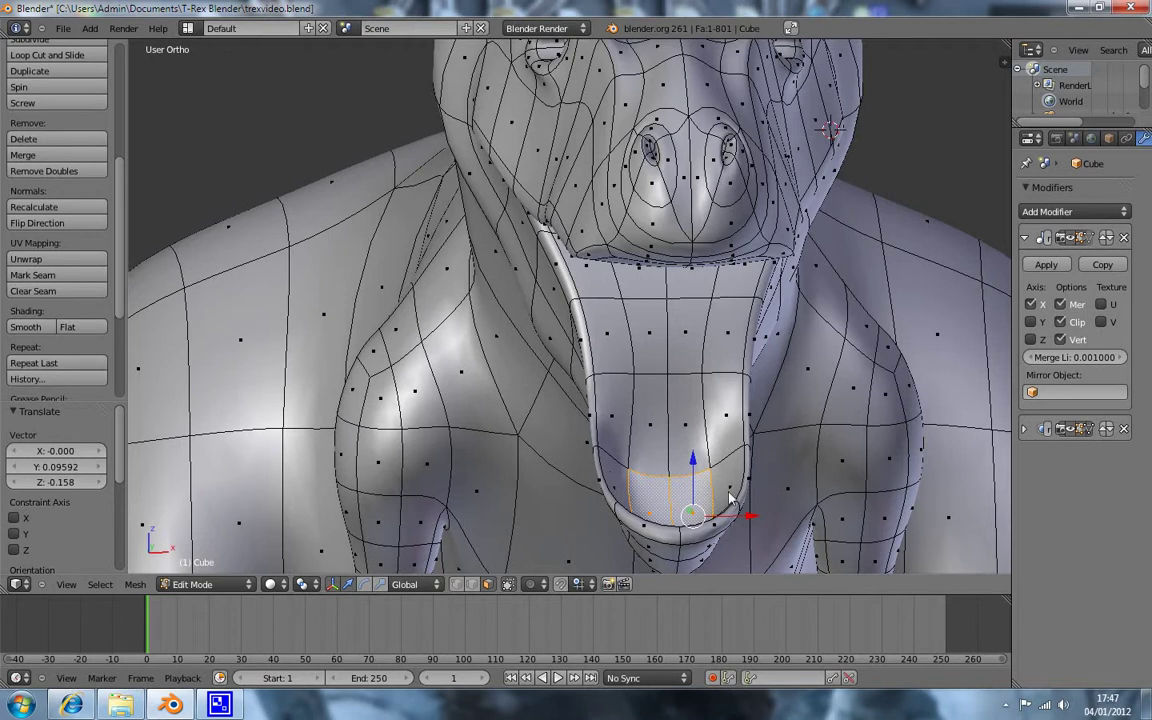
{"action": "mouse_move", "coordinate": [687, 373]}
{"action": "middle_mouse_down"}
{"action": "mouse_move", "coordinate": [690, 430]}
{"action": "mouse_move", "coordinate": [650, 420]}
{"action": "mouse_move", "coordinate": [710, 400]}
{"action": "mouse_move", "coordinate": [744, 404]}
{"action": "mouse_move", "coordinate": [658, 282]}
{"action": "mouse_move", "coordinate": [771, 421]}
{"action": "mouse_move", "coordinate": [714, 300]}
{"action": "mouse_move", "coordinate": [712, 250]}
{"action": "middle_mouse_up"}
{"action": "right_click", "coordinate": [712, 244], "text": "alt"}
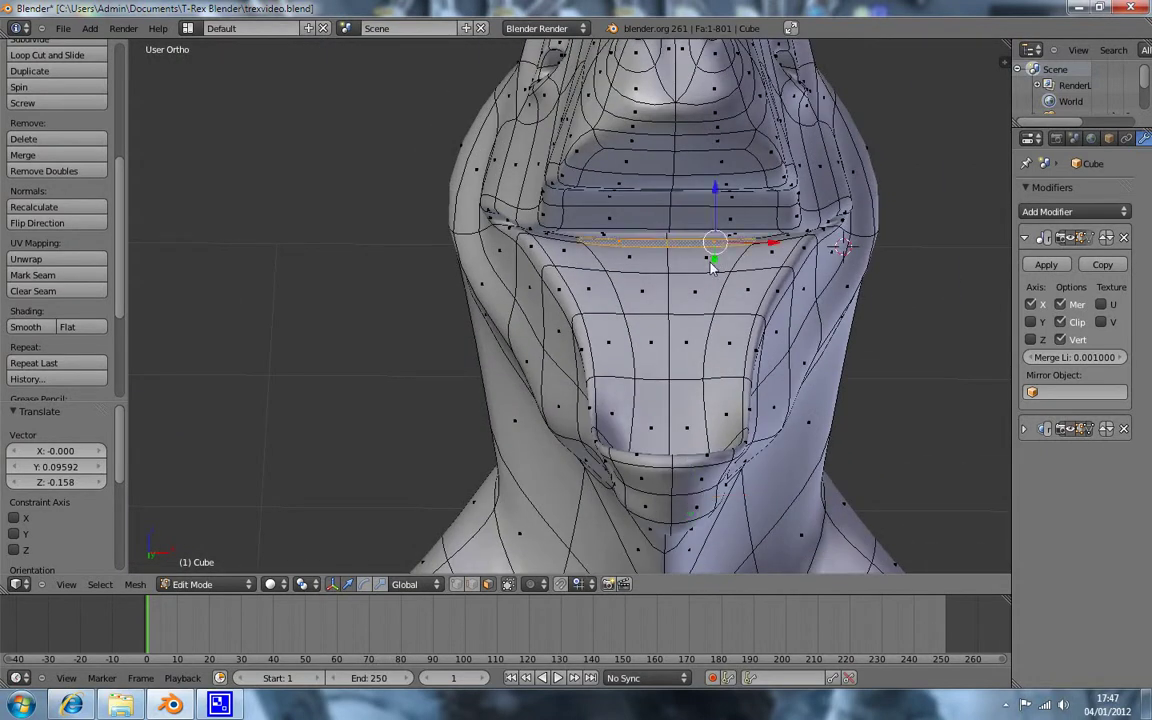
{"action": "right_click", "coordinate": [705, 310], "text": "alt+shift"}
{"action": "right_click", "coordinate": [697, 357], "text": "alt+shift"}
{"action": "key", "text": "KP_3"}
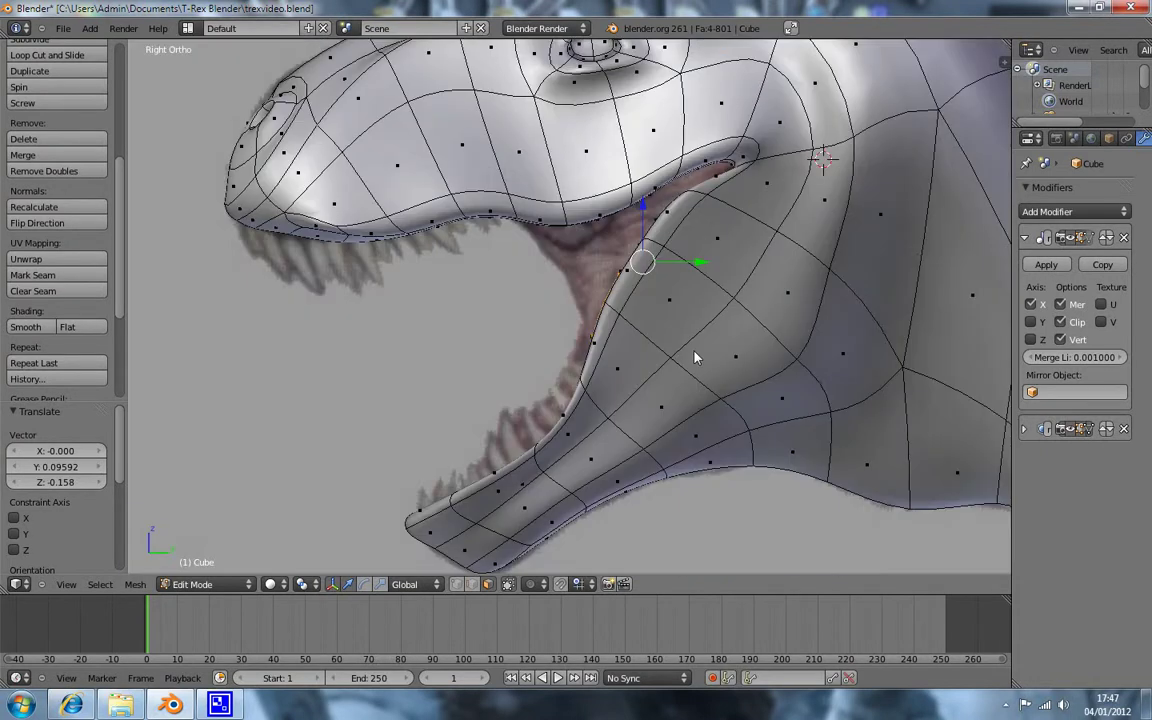
{"action": "key", "text": "g"}
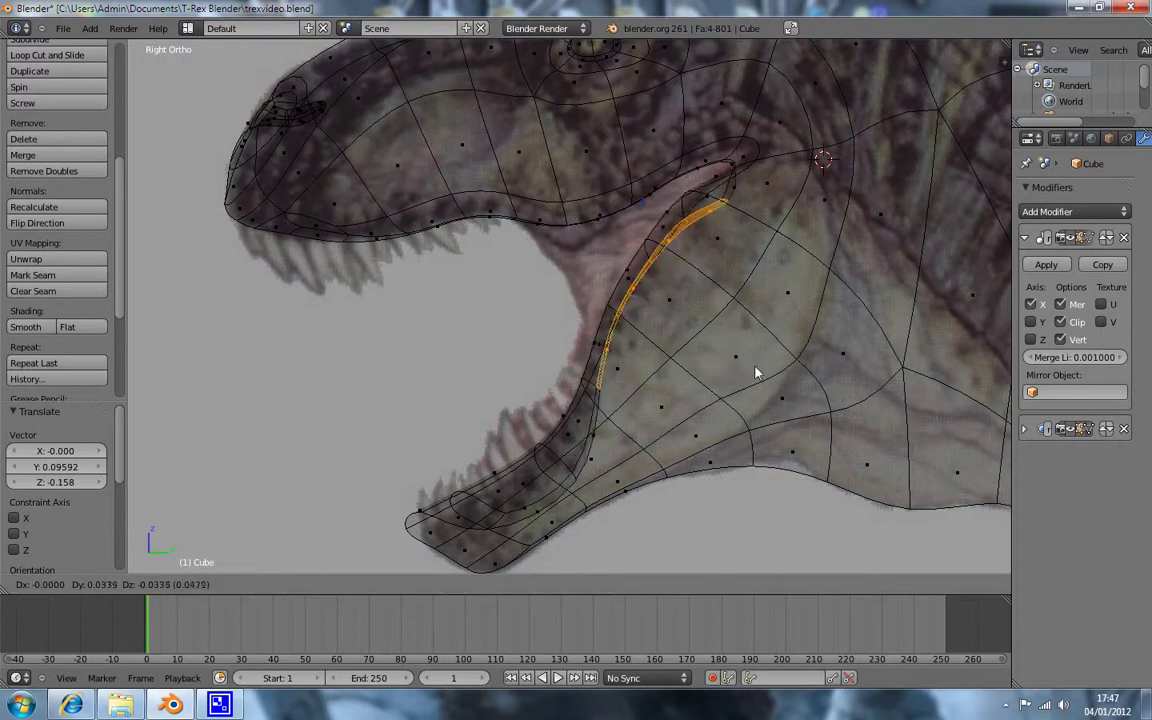
{"action": "left_click", "coordinate": [790, 405]}
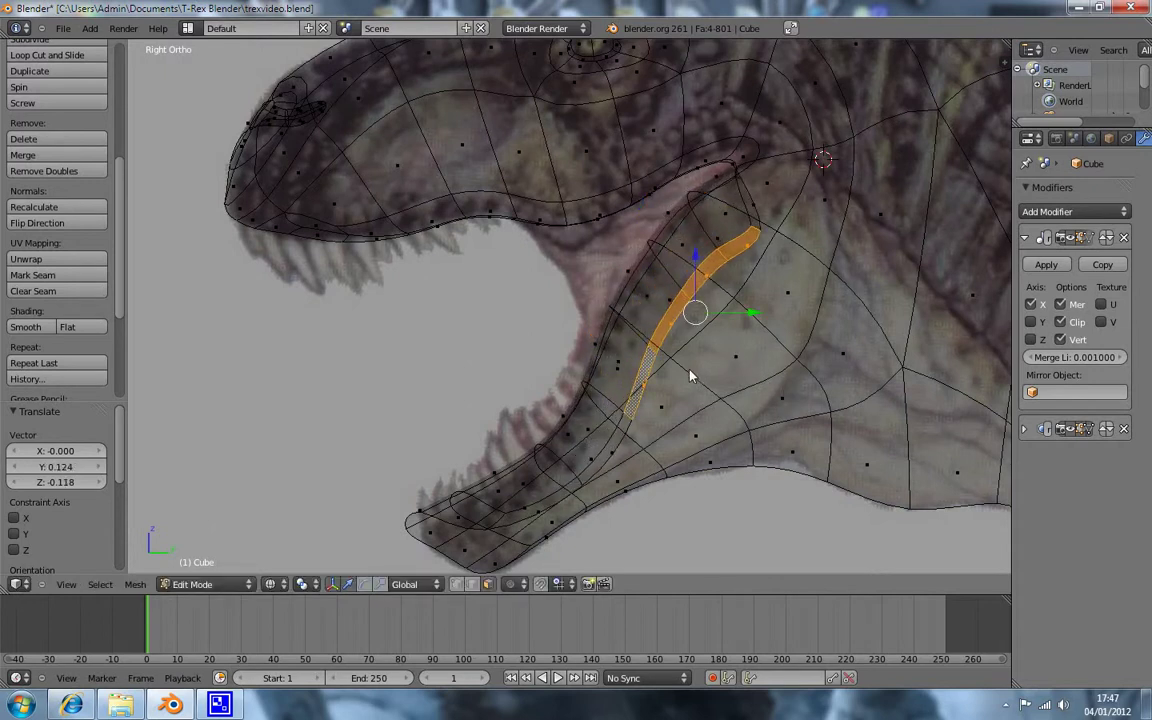
Step: Shift a single face in the band up toward the mouth corner, then deselect all
{"action": "key", "text": "a"}
{"action": "right_click", "coordinate": [648, 389]}
{"action": "key", "text": "g"}
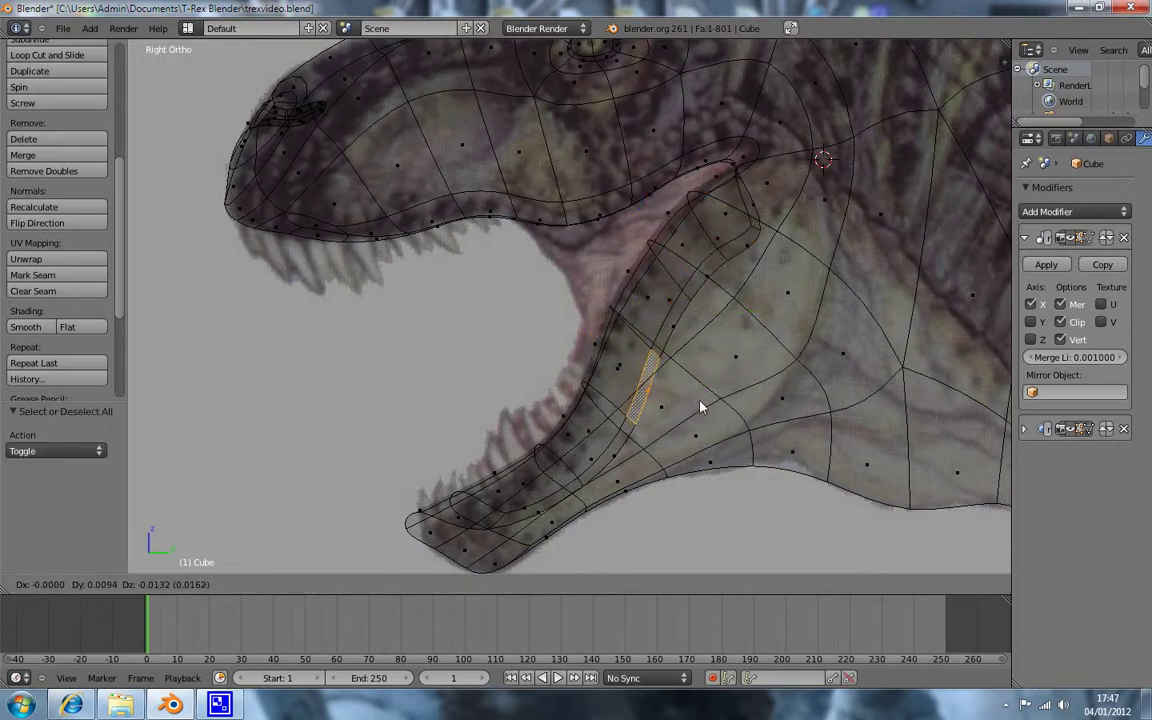
{"action": "left_click", "coordinate": [700, 407]}
{"action": "left_click_drag", "start_coordinate": [648, 386], "coordinate": [737, 301]}
{"action": "left_click", "coordinate": [737, 301]}
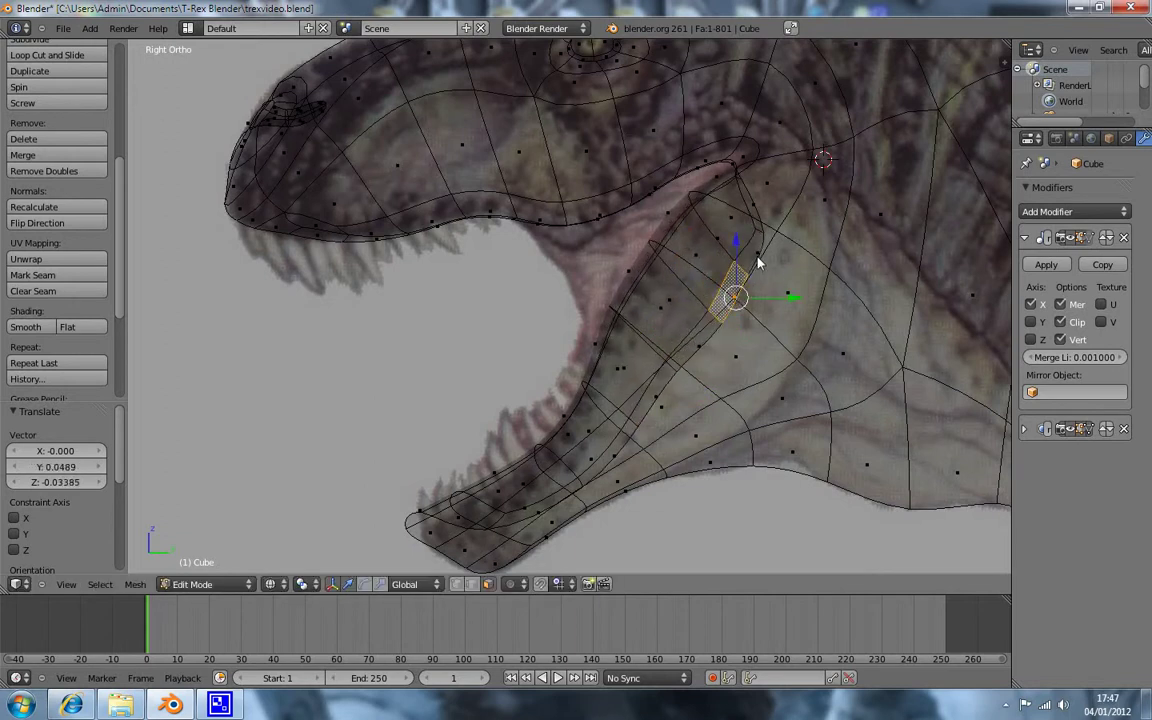
{"action": "right_click", "coordinate": [760, 257]}
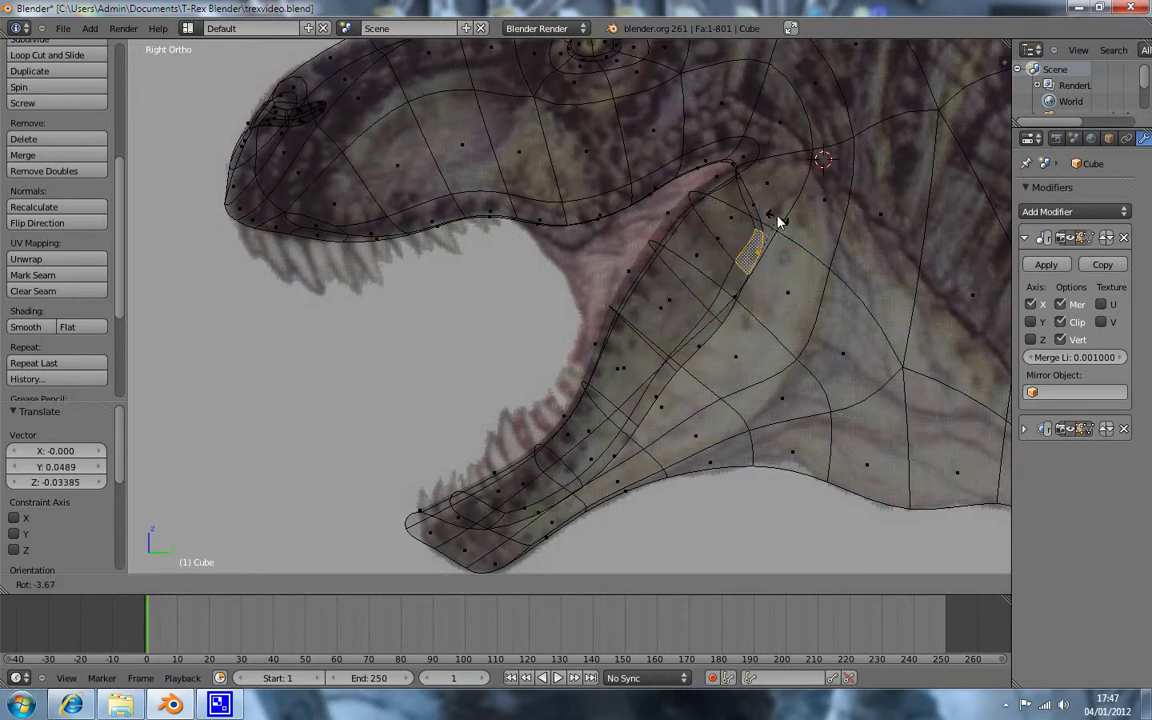
{"action": "key", "text": "a"}
{"action": "key", "text": "z"}
{"action": "mouse_move", "coordinate": [563, 410]}
{"action": "middle_mouse_down"}
{"action": "mouse_move", "coordinate": [663, 386]}
{"action": "mouse_move", "coordinate": [800, 385]}
{"action": "middle_mouse_up"}
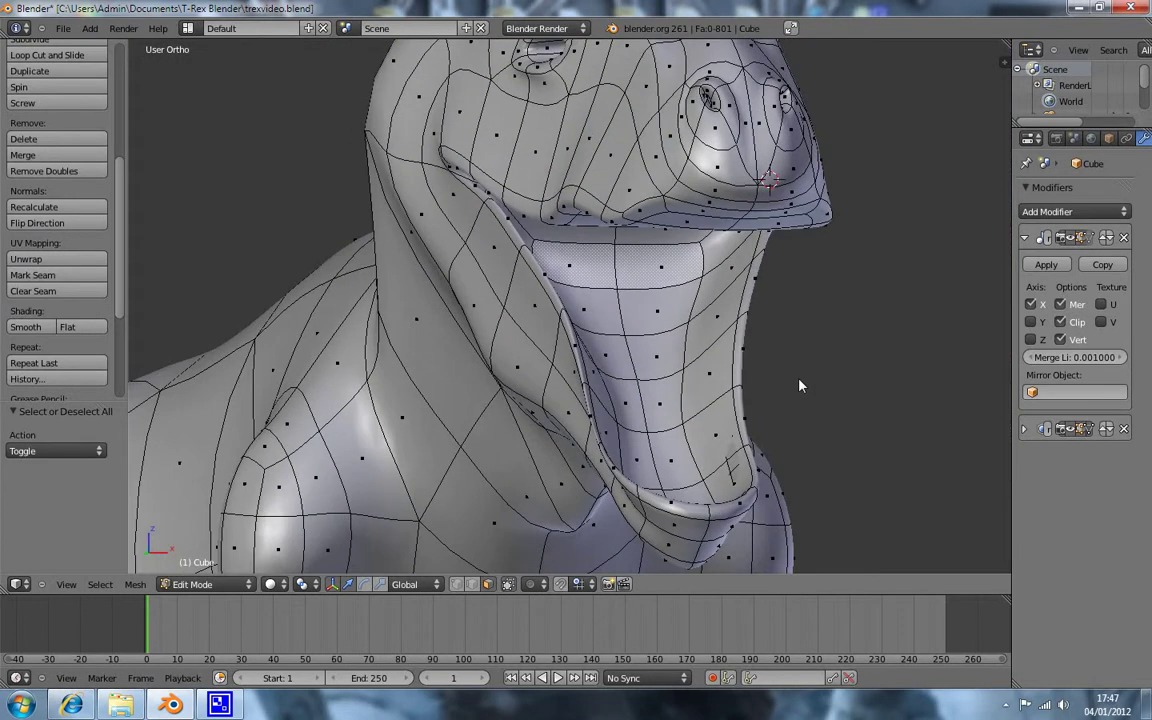
Step: Switch to vertex select and pull three jaw-edge vertices inward along X
{"action": "key", "text": "ctrl+Tab"}
{"action": "left_click", "coordinate": [776, 356]}
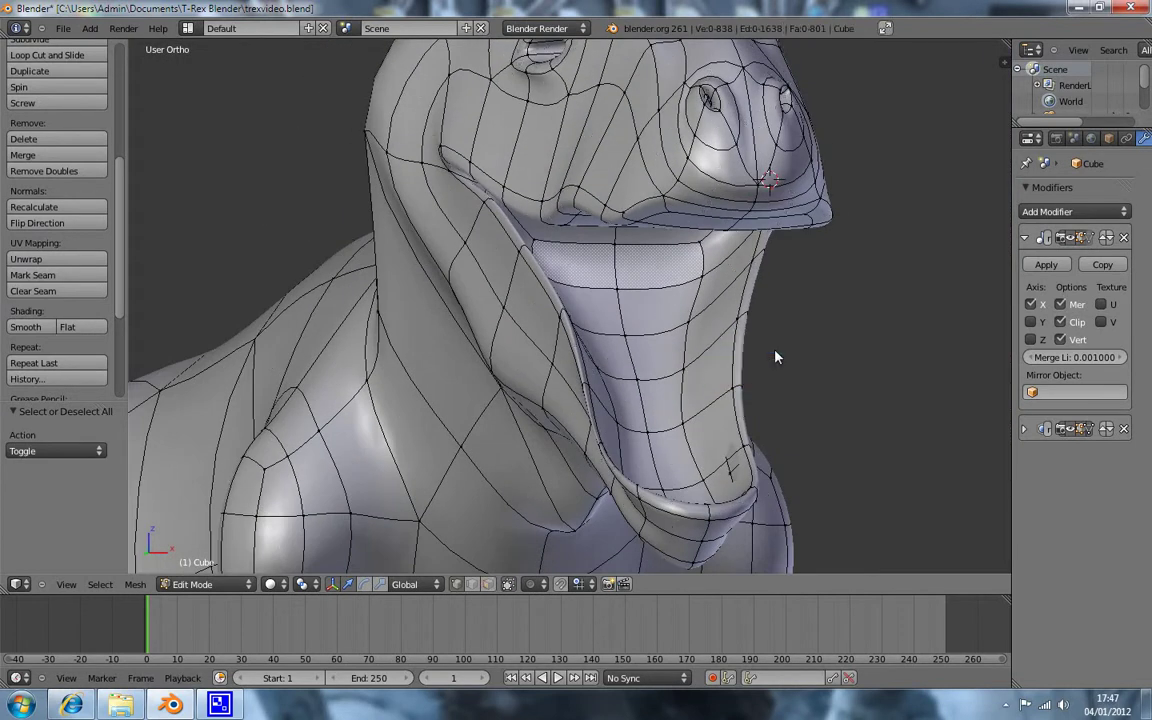
{"action": "mouse_move", "coordinate": [723, 305]}
{"action": "middle_mouse_down"}
{"action": "mouse_move", "coordinate": [733, 278]}
{"action": "mouse_move", "coordinate": [734, 391]}
{"action": "mouse_move", "coordinate": [787, 419]}
{"action": "mouse_move", "coordinate": [752, 442]}
{"action": "middle_mouse_up"}
{"action": "right_click", "coordinate": [734, 393]}
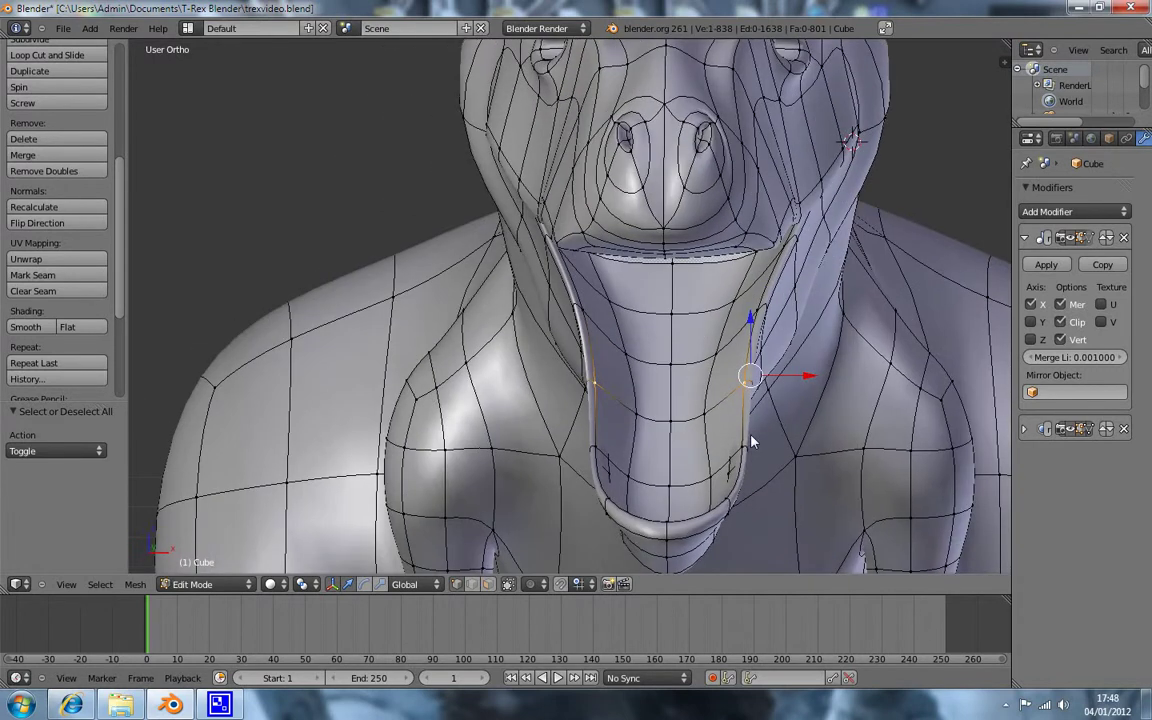
{"action": "left_click_drag", "start_coordinate": [805, 380], "coordinate": [761, 380]}
{"action": "right_click", "coordinate": [747, 452]}
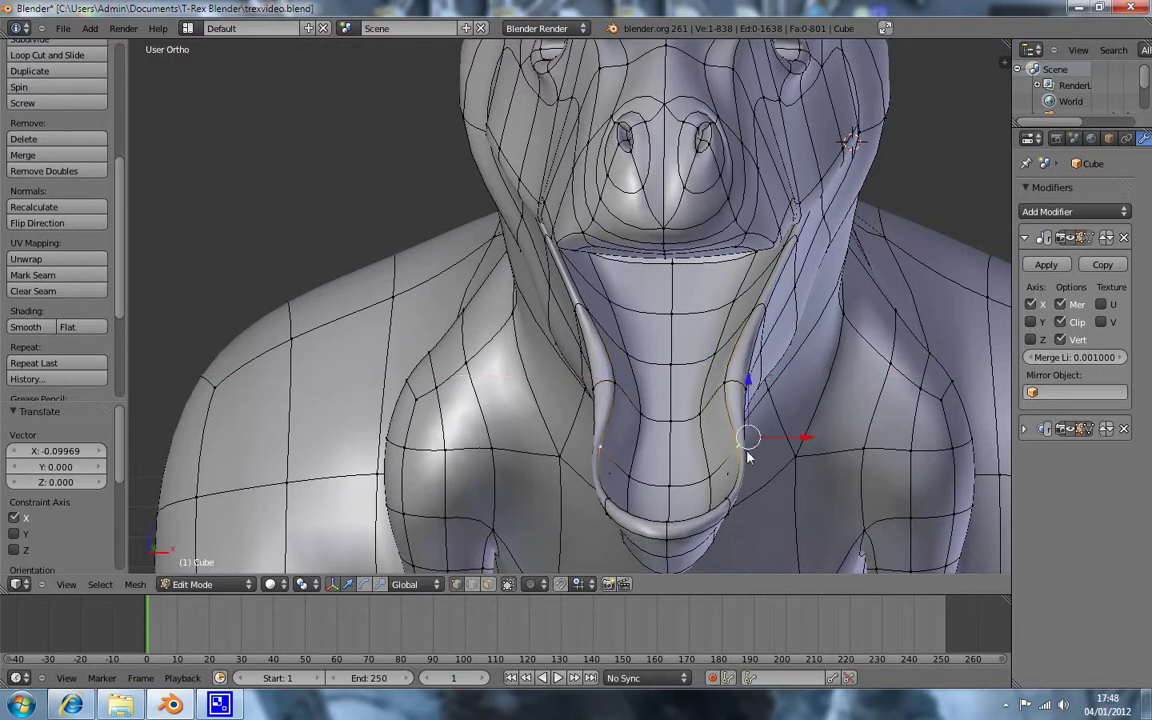
{"action": "key", "text": "g"}
{"action": "key", "text": "x"}
{"action": "left_click", "coordinate": [752, 442]}
{"action": "right_click", "coordinate": [722, 505]}
{"action": "key", "text": "g"}
{"action": "key", "text": "x"}
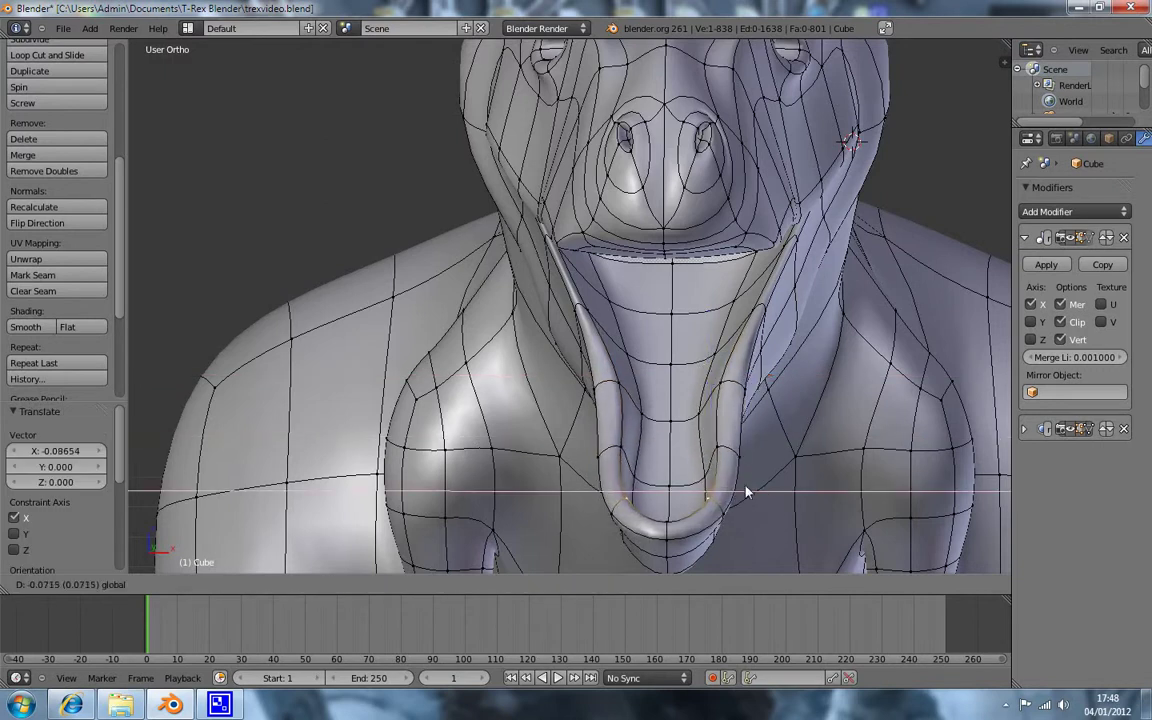
{"action": "left_click", "coordinate": [746, 490]}
Step: In front view, pull the edge loop across the jaw tube inward along X
{"action": "right_click", "coordinate": [717, 503]}
{"action": "mouse_move", "coordinate": [717, 503]}
{"action": "middle_mouse_down"}
{"action": "mouse_move", "coordinate": [638, 489]}
{"action": "mouse_move", "coordinate": [737, 498]}
{"action": "mouse_move", "coordinate": [386, 433]}
{"action": "middle_mouse_up"}
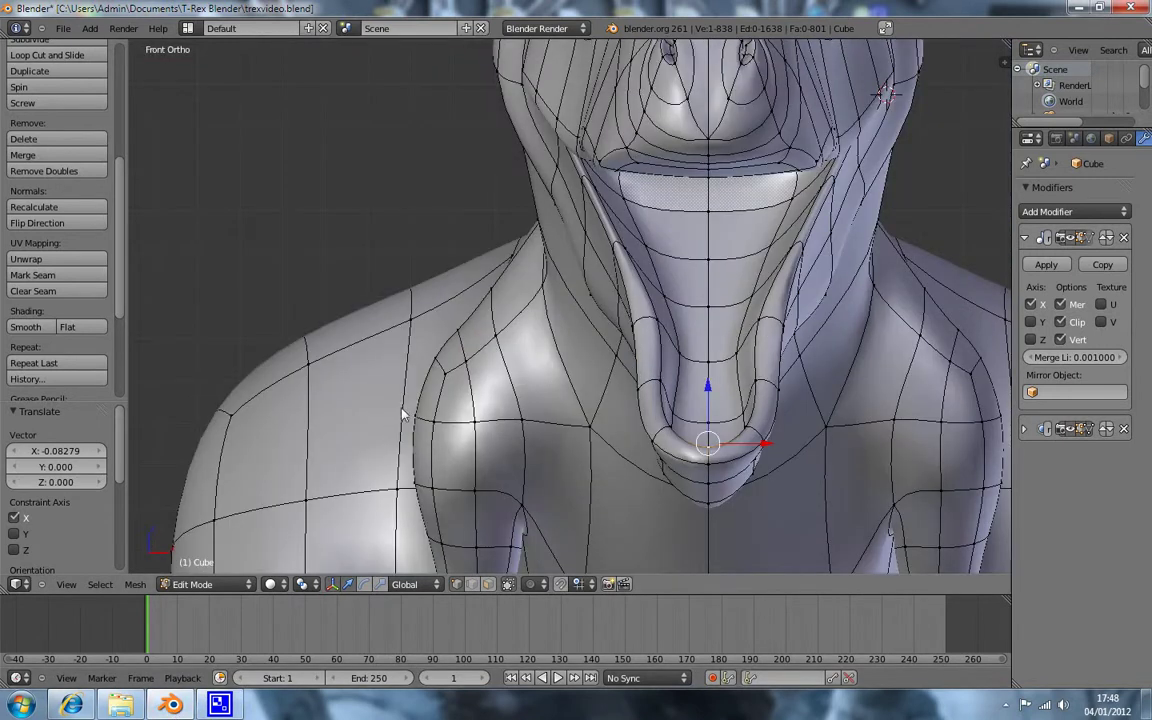
{"action": "key", "text": "KP_1"}
{"action": "scroll", "coordinate": [448, 373], "scroll_direction": "down", "scroll_amount": 1}
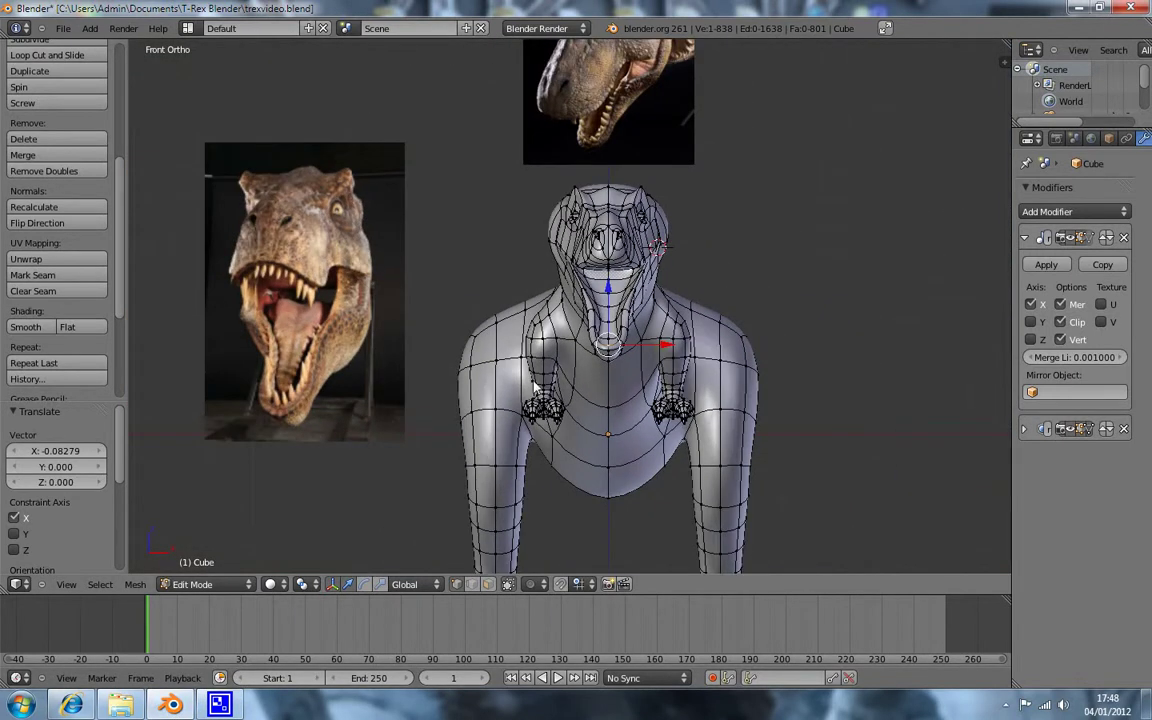
{"action": "scroll", "coordinate": [594, 398], "scroll_direction": "up", "scroll_amount": 2}
{"action": "scroll", "coordinate": [594, 395], "scroll_direction": "up", "scroll_amount": 3}
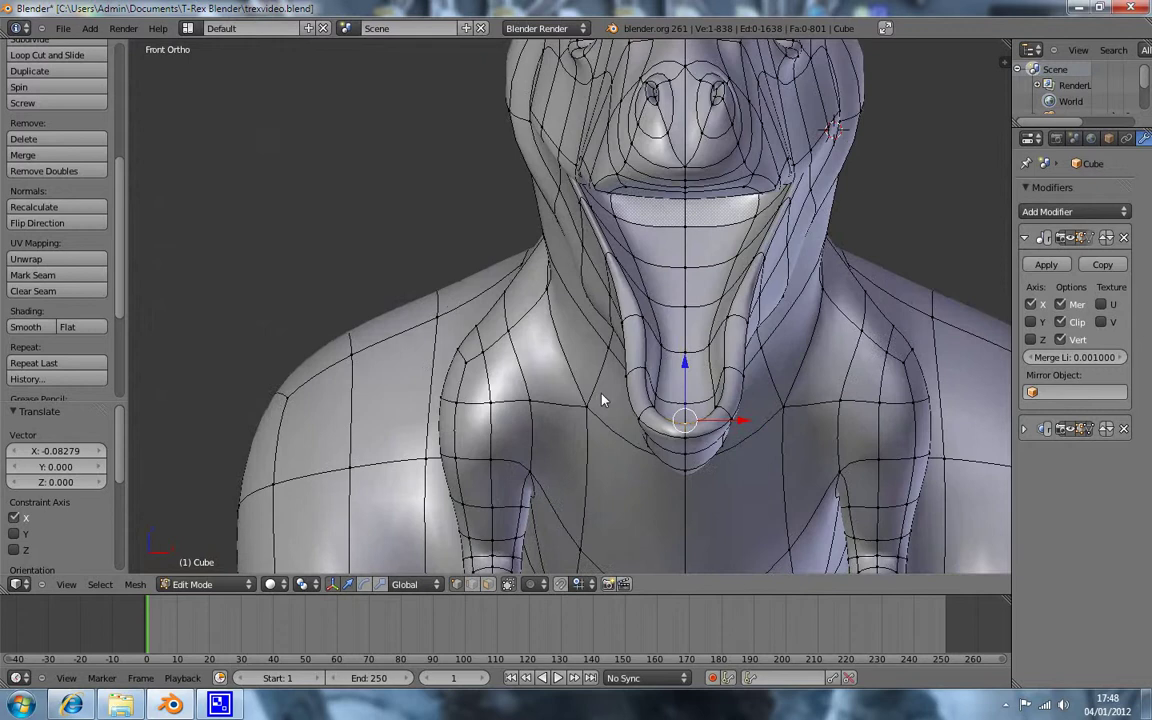
{"action": "scroll", "coordinate": [602, 399], "scroll_direction": "up", "scroll_amount": 1}
{"action": "scroll", "coordinate": [612, 401], "scroll_direction": "up", "scroll_amount": 1}
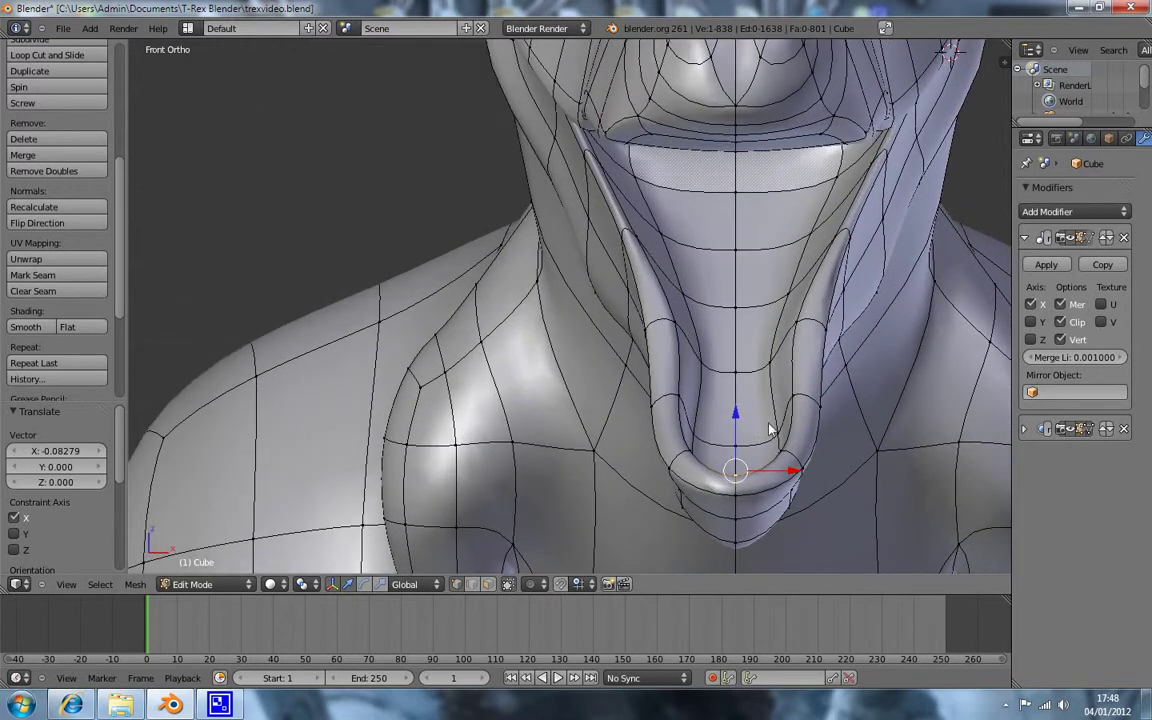
{"action": "right_click", "coordinate": [784, 386]}
{"action": "right_click", "coordinate": [790, 447], "text": "alt"}
{"action": "key", "text": "g"}
{"action": "key", "text": "x"}
{"action": "left_click", "coordinate": [815, 456]}
Step: Move the vertical chin loop inward, refining its position in front orthographic view
{"action": "middle_click_drag", "start_coordinate": [805, 455], "coordinate": [760, 484]}
{"action": "right_click", "coordinate": [764, 480], "text": "alt"}
{"action": "mouse_move", "coordinate": [798, 527]}
{"action": "middle_mouse_down"}
{"action": "mouse_move", "coordinate": [771, 527]}
{"action": "mouse_move", "coordinate": [792, 545]}
{"action": "mouse_move", "coordinate": [766, 473]}
{"action": "middle_mouse_up"}
{"action": "key", "text": "g"}
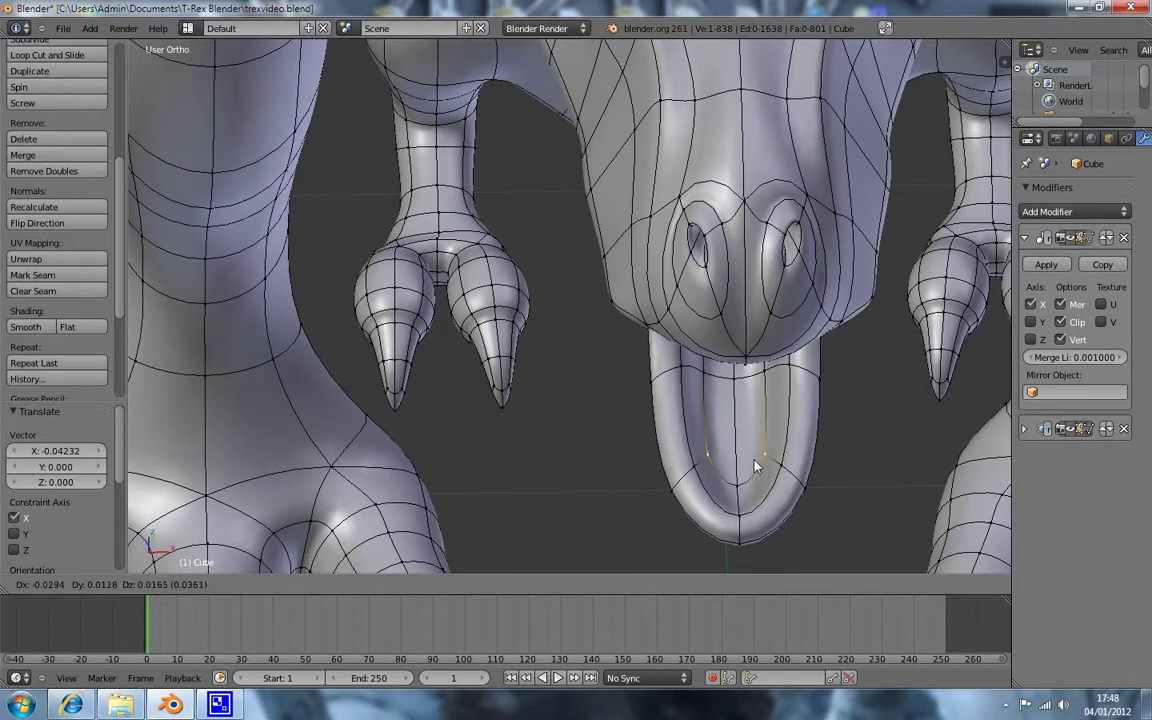
{"action": "left_click", "coordinate": [770, 468]}
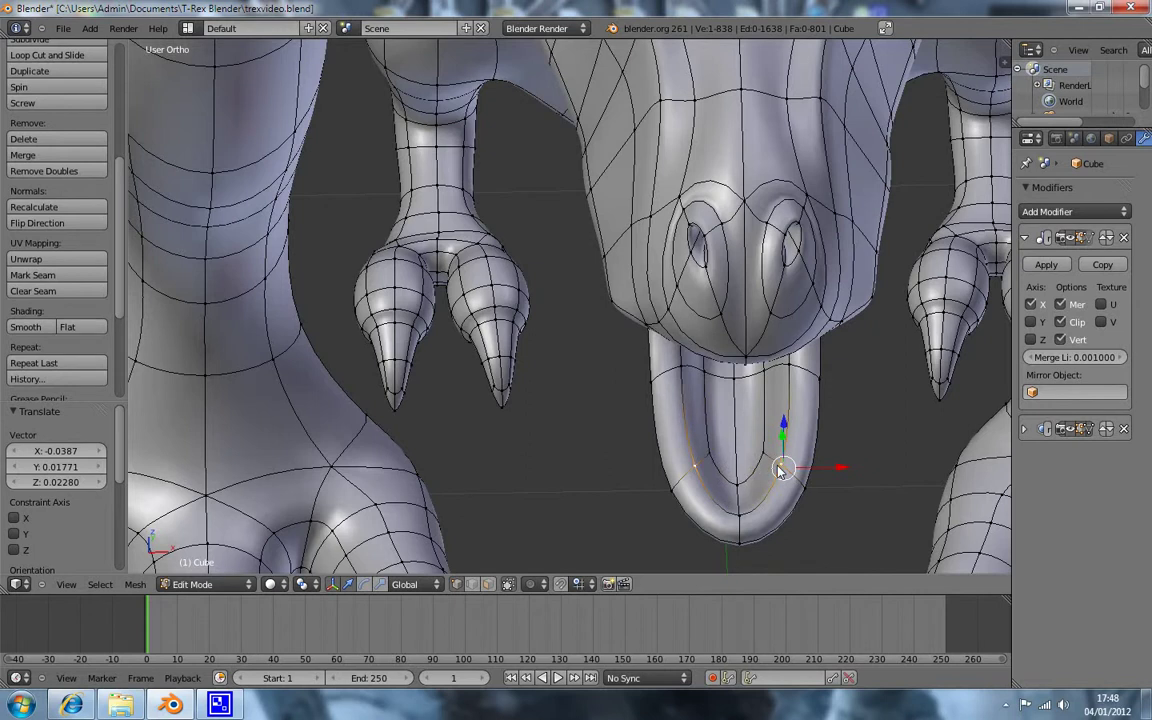
{"action": "key", "text": "KP_1"}
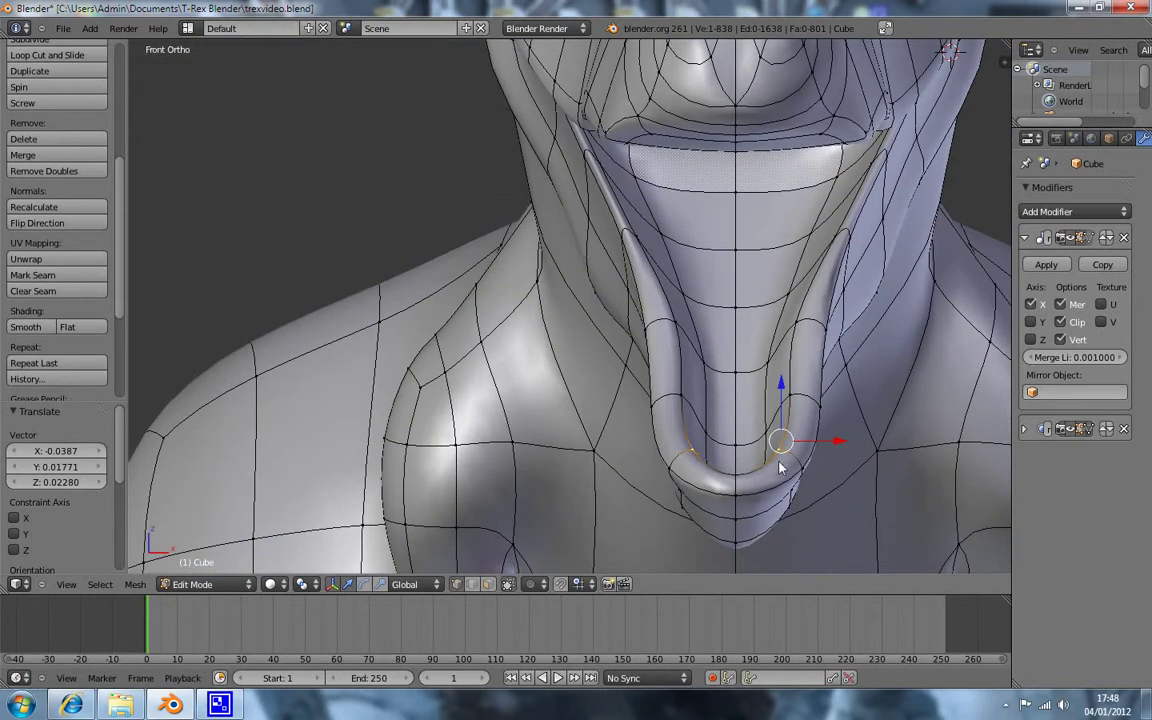
{"action": "key", "text": "g"}
{"action": "left_click", "coordinate": [767, 462]}
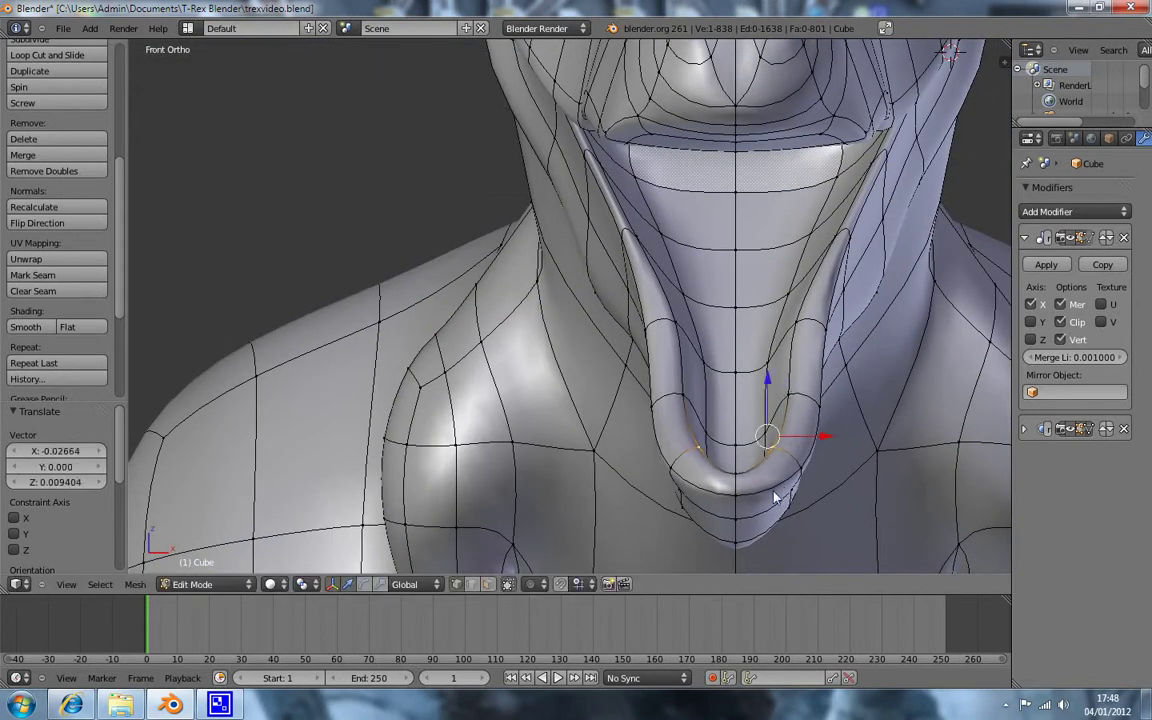
Step: In right side wireframe view, move the jaw tip vertex onto the reference chin outline
{"action": "middle_click_drag", "start_coordinate": [785, 530], "coordinate": [743, 582]}
{"action": "right_click", "coordinate": [693, 549]}
{"action": "key", "text": "KP_3"}
{"action": "key", "text": "z"}
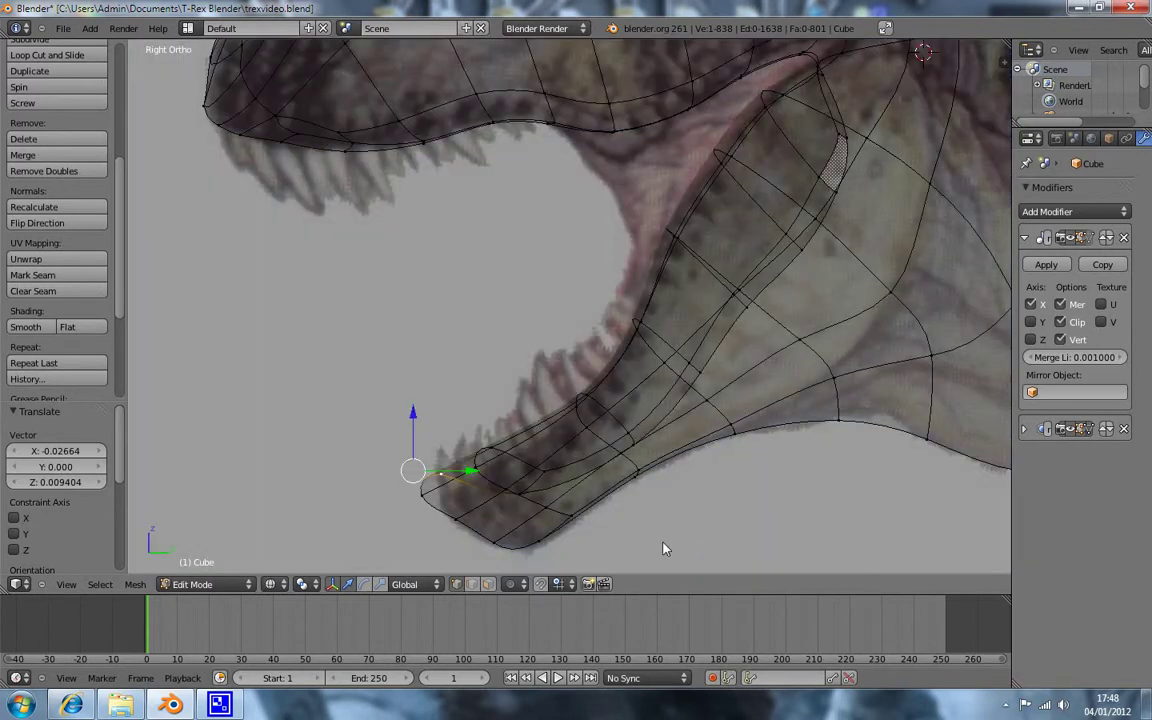
{"action": "key", "text": "g"}
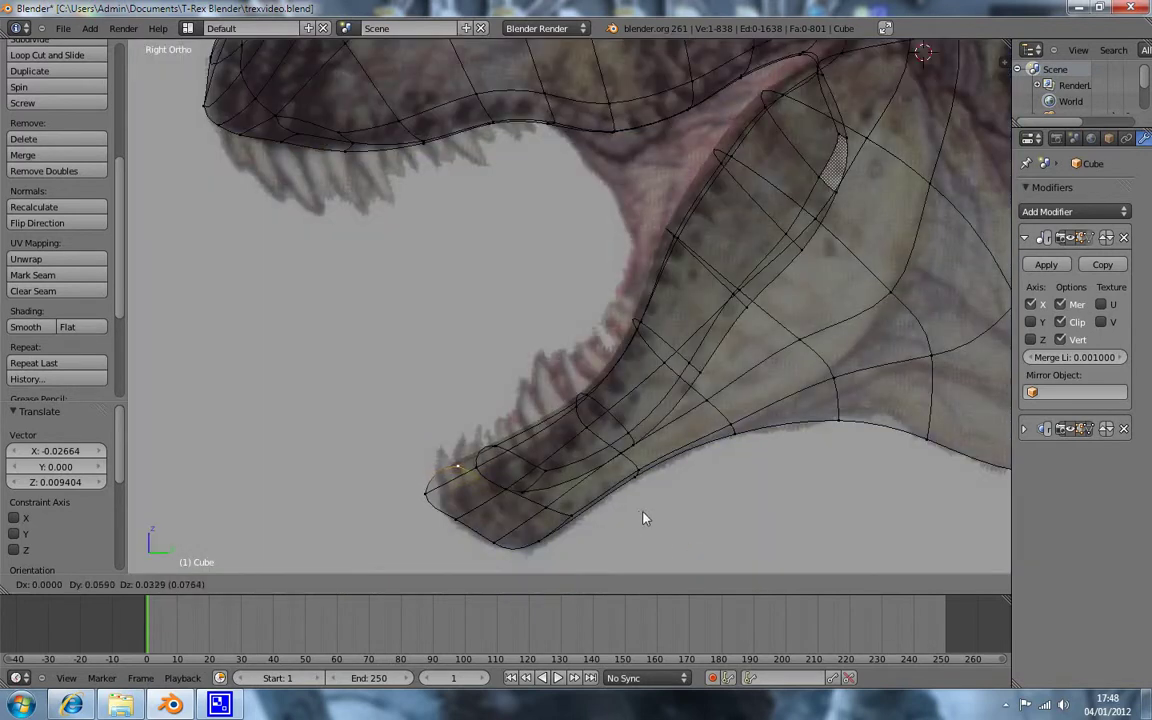
{"action": "left_click", "coordinate": [657, 524]}
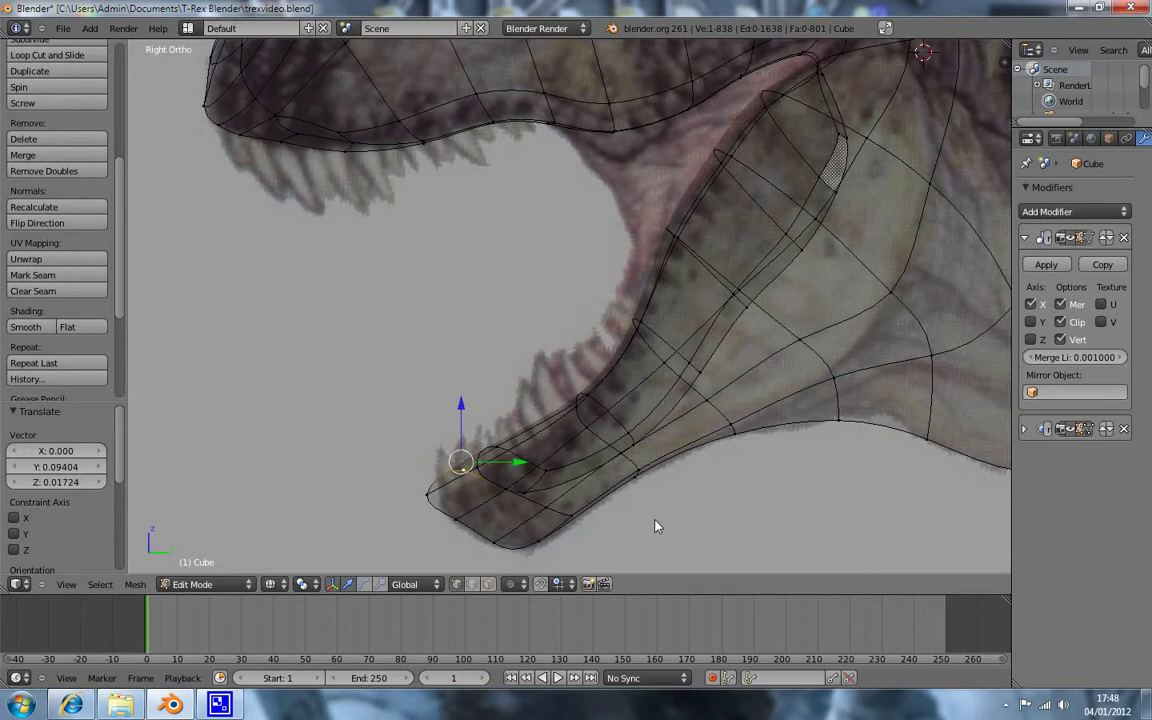
{"action": "key", "text": "a"}
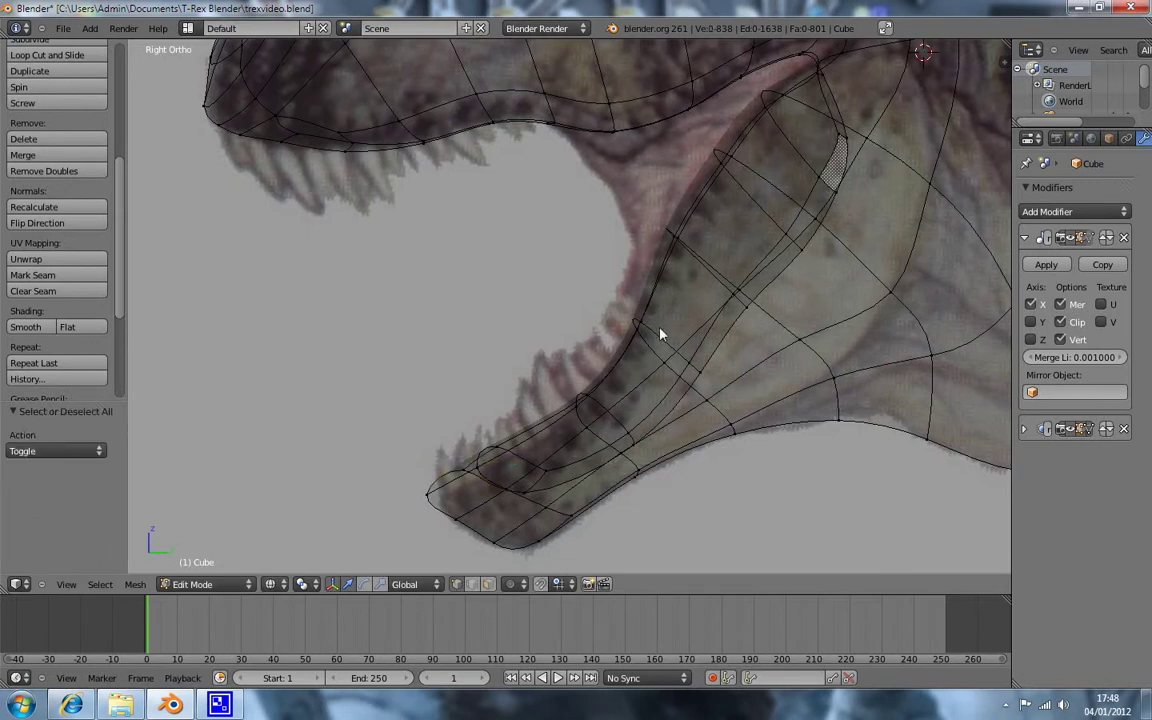
{"action": "key", "text": "KP_1"}
Step: Shift the vertices on the upper mouth sides inward along X
{"action": "key", "text": "z"}
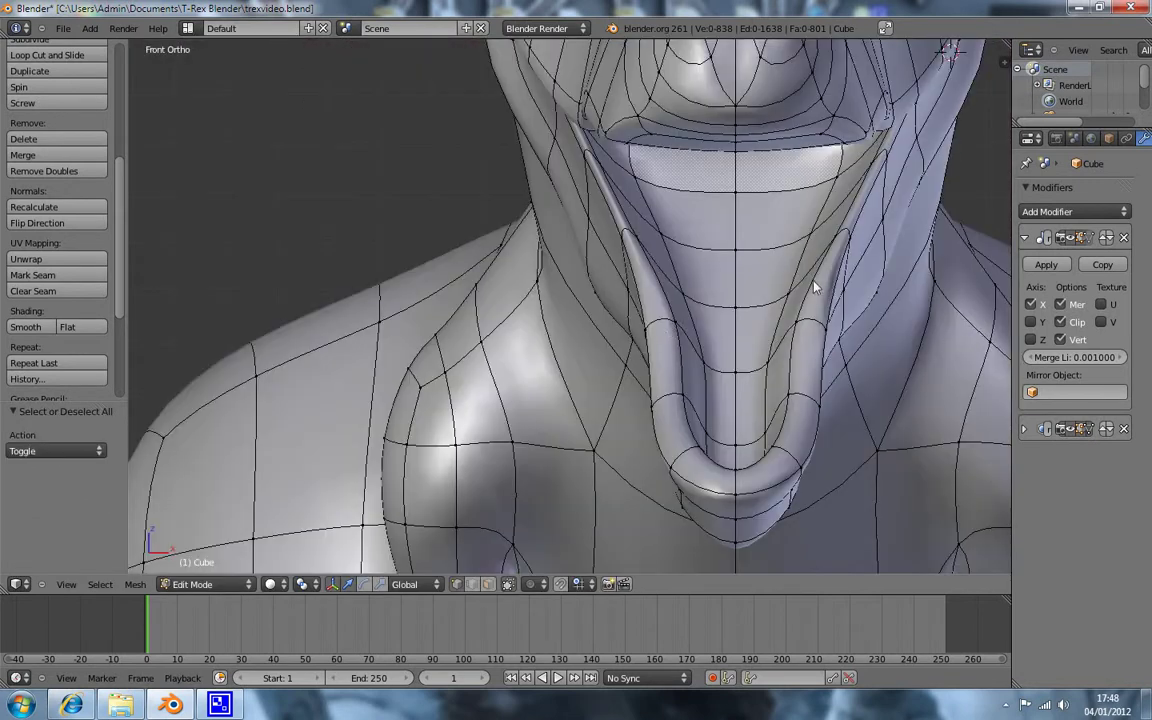
{"action": "right_click", "coordinate": [838, 244]}
{"action": "right_click", "coordinate": [785, 301]}
{"action": "key", "text": "g"}
{"action": "key", "text": "x"}
{"action": "left_click", "coordinate": [823, 310]}
{"action": "right_click", "coordinate": [807, 232]}
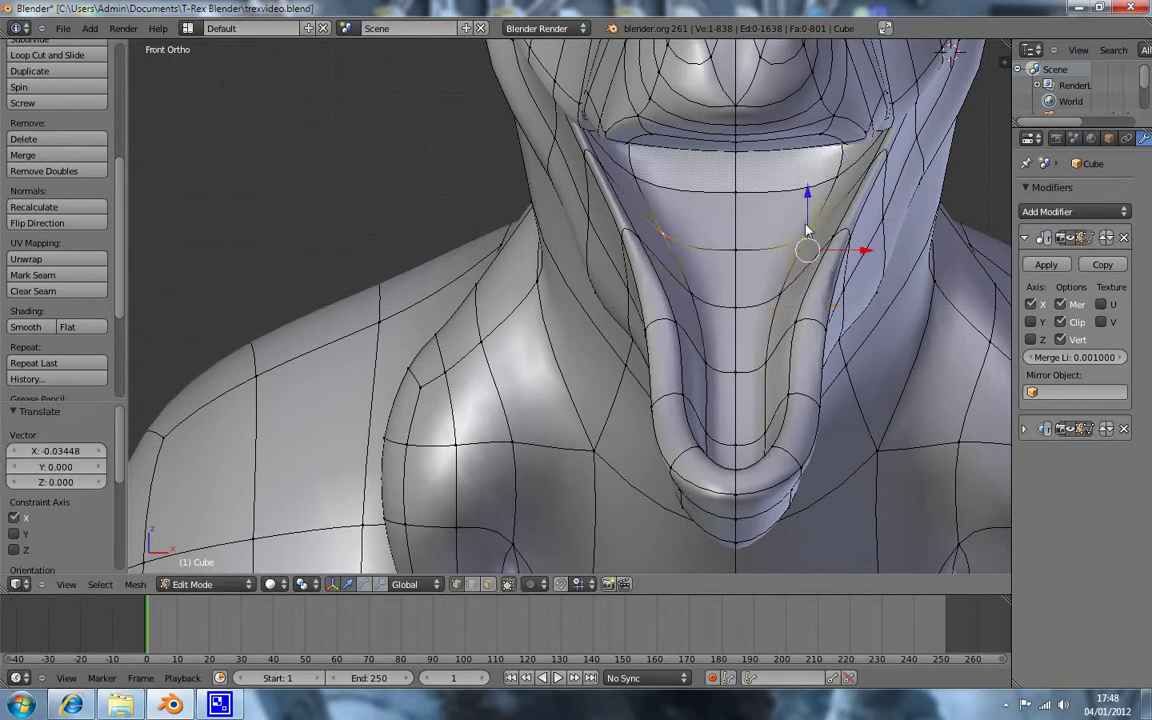
{"action": "key", "text": "g"}
{"action": "key", "text": "x"}
{"action": "left_click", "coordinate": [743, 166]}
Step: Pull the three upper mouth-side edge loops inward along X, then check the shape in side view
{"action": "right_click", "coordinate": [849, 189]}
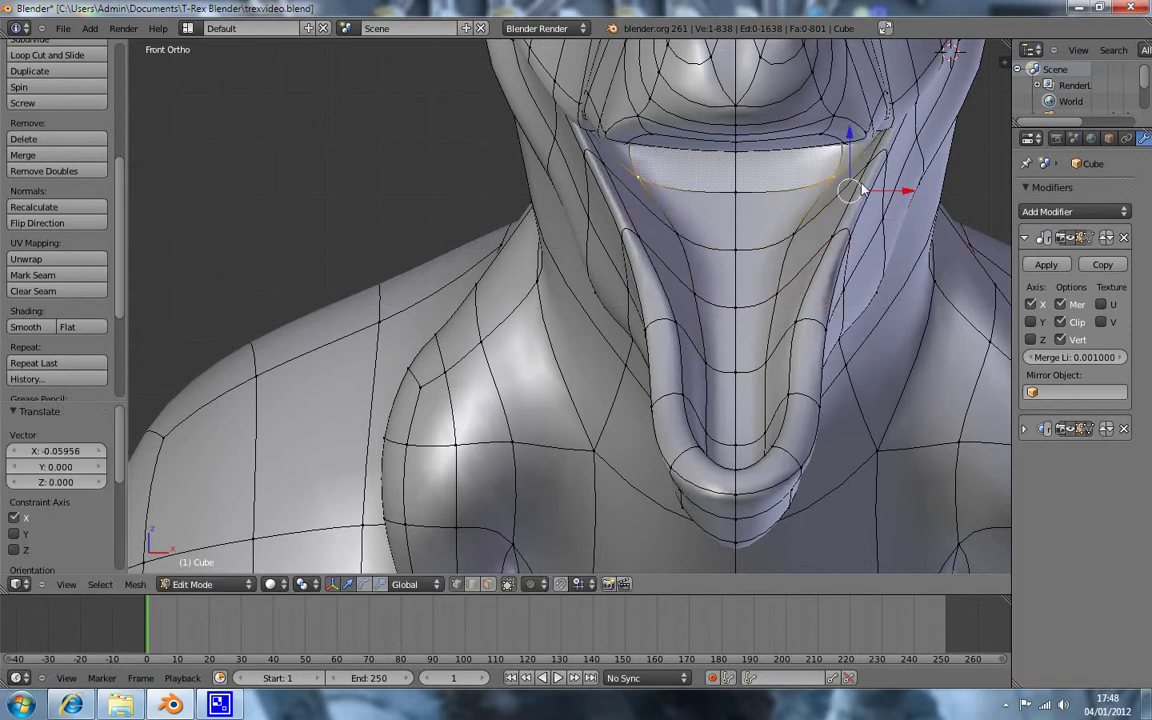
{"action": "key", "text": "g"}
{"action": "key", "text": "x"}
{"action": "left_click", "coordinate": [853, 198]}
{"action": "right_click", "coordinate": [830, 245]}
{"action": "key", "text": "g"}
{"action": "key", "text": "x"}
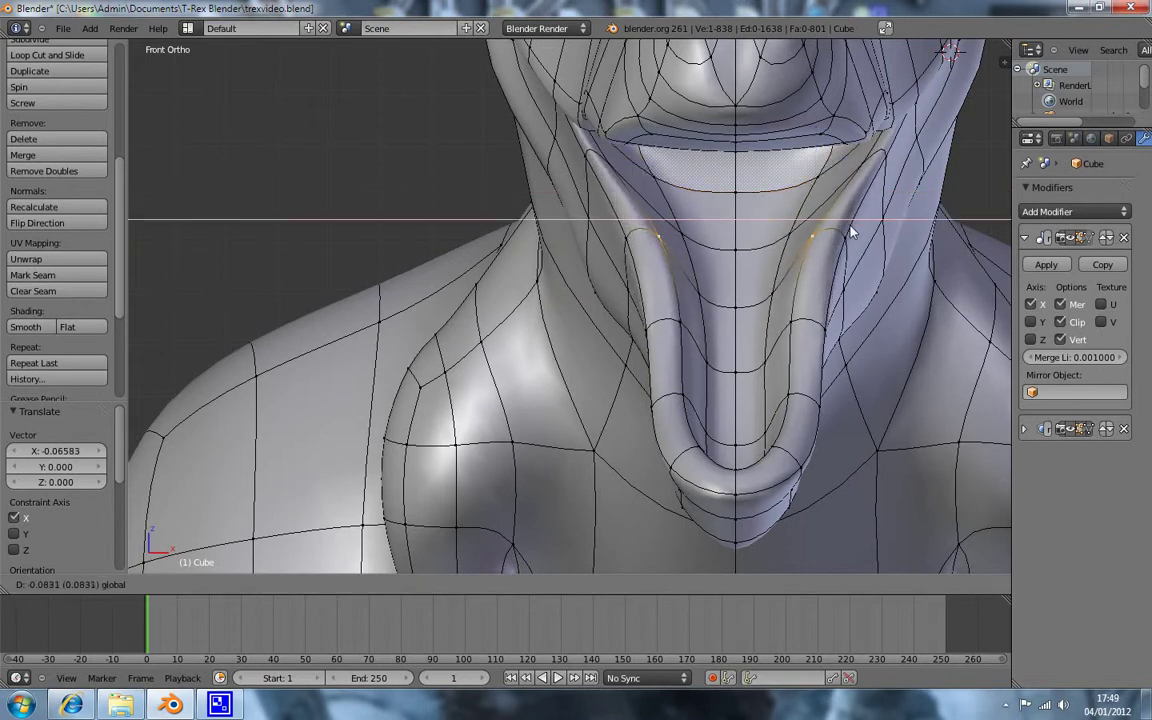
{"action": "left_click", "coordinate": [848, 202]}
{"action": "right_click", "coordinate": [862, 160]}
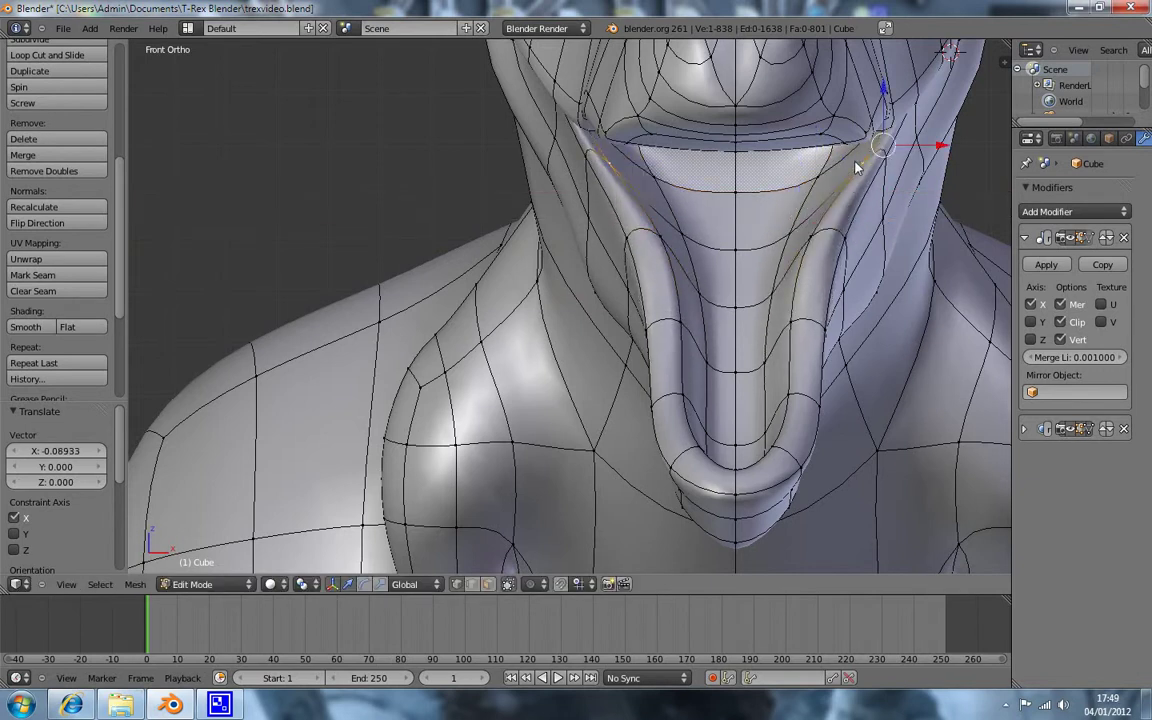
{"action": "key", "text": "g"}
{"action": "key", "text": "x"}
{"action": "left_click", "coordinate": [907, 148]}
{"action": "mouse_move", "coordinate": [731, 257]}
{"action": "middle_mouse_down"}
{"action": "mouse_move", "coordinate": [717, 206]}
{"action": "mouse_move", "coordinate": [1081, 167]}
{"action": "middle_mouse_up"}
{"action": "mouse_move", "coordinate": [964, 183]}
{"action": "middle_mouse_down"}
{"action": "mouse_move", "coordinate": [858, 234]}
{"action": "mouse_move", "coordinate": [869, 257]}
{"action": "mouse_move", "coordinate": [712, 252]}
{"action": "mouse_move", "coordinate": [757, 199]}
{"action": "middle_mouse_up"}
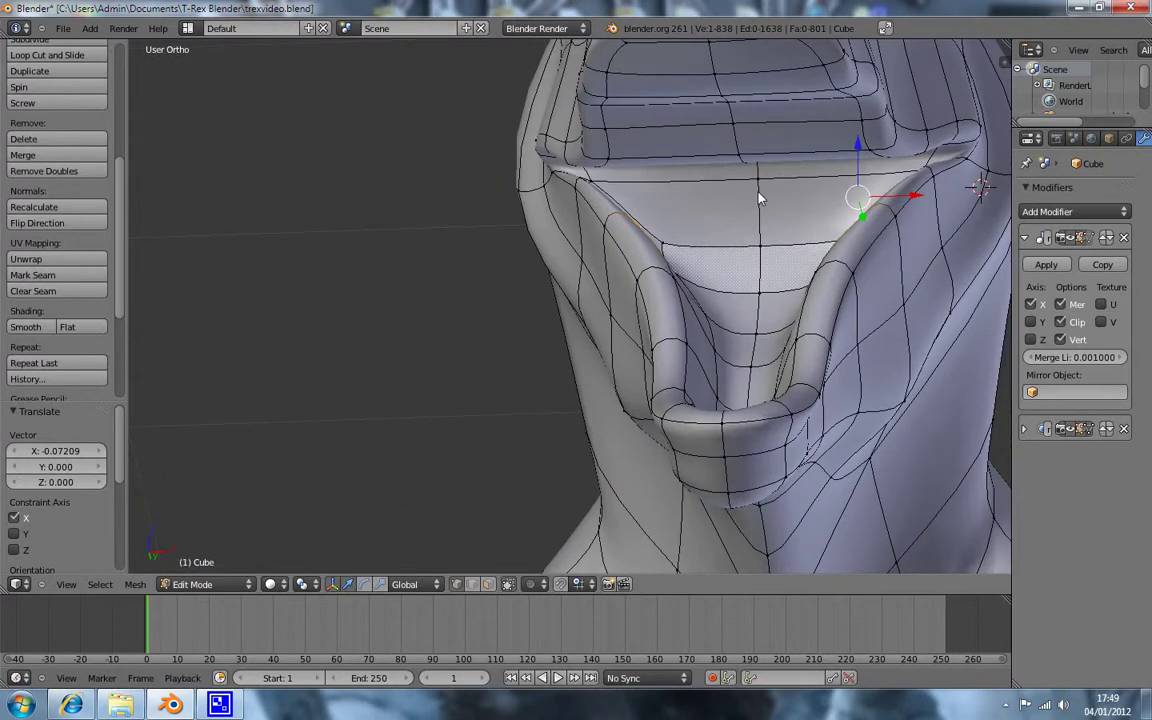
{"action": "key", "text": "KP_3"}
{"action": "scroll", "coordinate": [583, 270], "scroll_direction": "down", "scroll_amount": 4}
Step: Box-select the upper snout and skull vertices and hide them
{"action": "key", "text": "b"}
{"action": "left_click_drag", "start_coordinate": [403, 131], "coordinate": [518, 240]}
{"action": "key", "text": "b"}
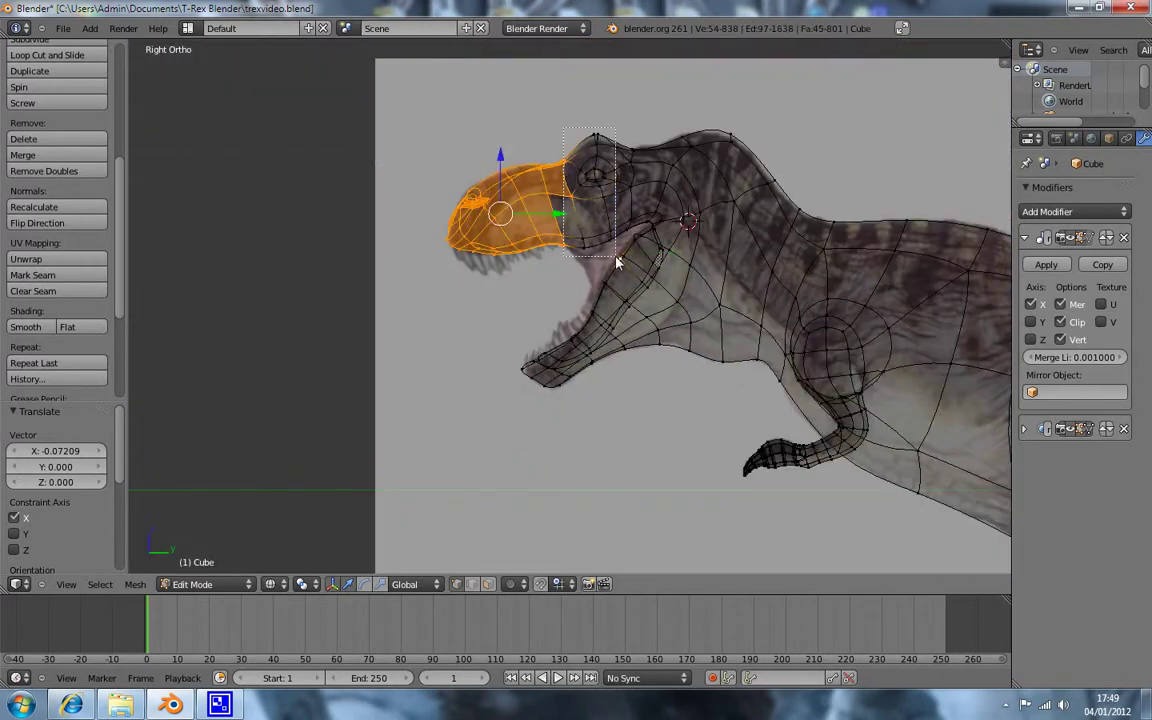
{"action": "left_click_drag", "start_coordinate": [520, 120], "coordinate": [615, 235]}
{"action": "key", "text": "b"}
{"action": "left_click_drag", "start_coordinate": [515, 116], "coordinate": [748, 193]}
{"action": "key", "text": "b"}
{"action": "left_click_drag", "start_coordinate": [541, 158], "coordinate": [655, 232]}
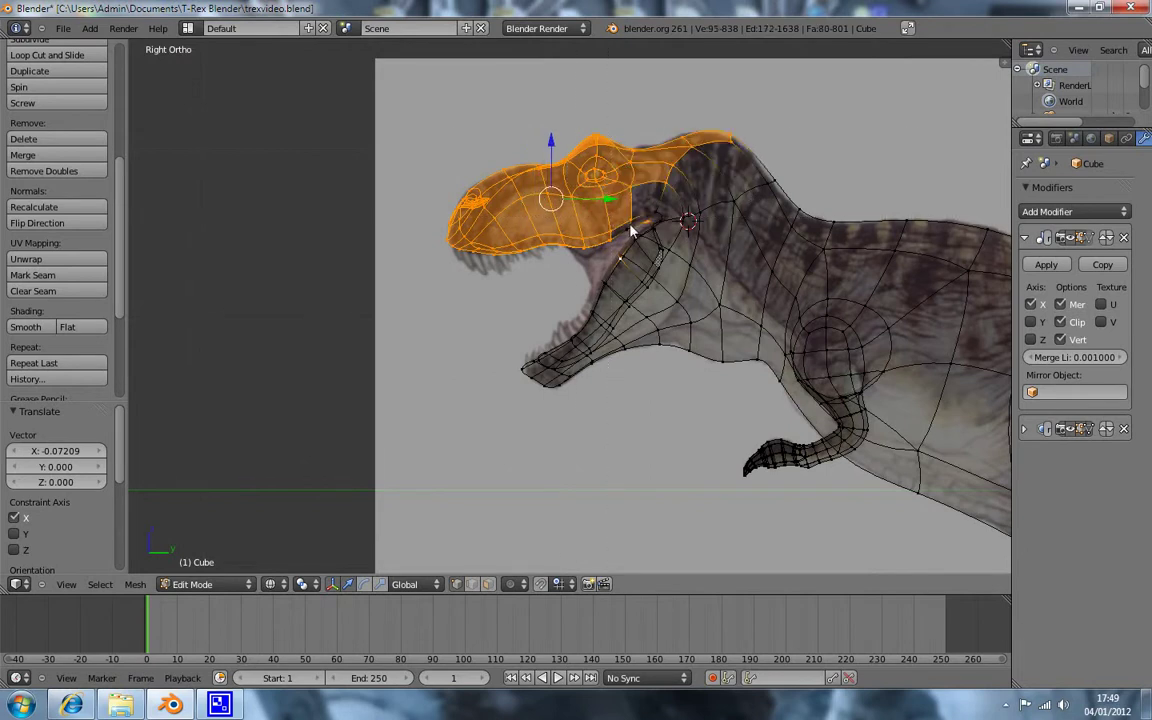
{"action": "key", "text": "b"}
{"action": "left_click_drag", "start_coordinate": [590, 162], "coordinate": [668, 218]}
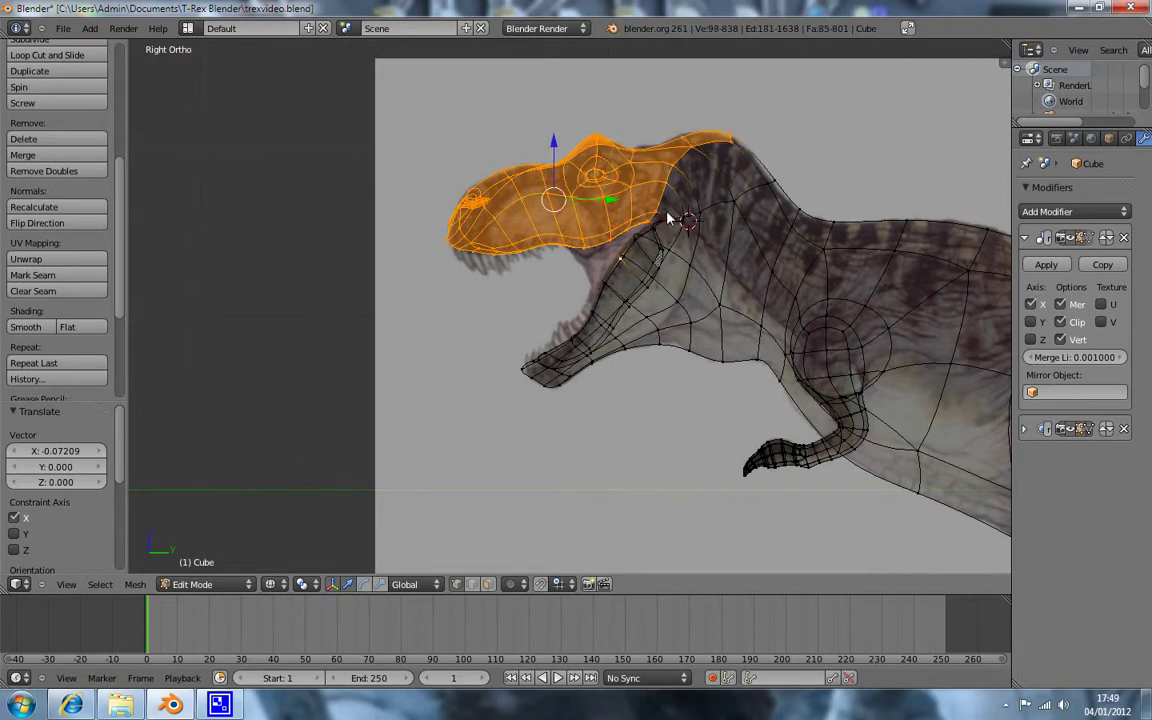
{"action": "key", "text": "h"}
Step: Inspect the jaw opening from front, side, below and top with the upper head hidden
{"action": "key", "text": "z"}
{"action": "mouse_move", "coordinate": [640, 240]}
{"action": "middle_mouse_down"}
{"action": "mouse_move", "coordinate": [680, 260]}
{"action": "mouse_move", "coordinate": [665, 293]}
{"action": "middle_mouse_up"}
{"action": "scroll", "coordinate": [665, 293], "scroll_direction": "up", "scroll_amount": 2}
{"action": "scroll", "coordinate": [665, 293], "scroll_direction": "up", "scroll_amount": 2}
{"action": "scroll", "coordinate": [680, 300], "scroll_direction": "up", "scroll_amount": 2}
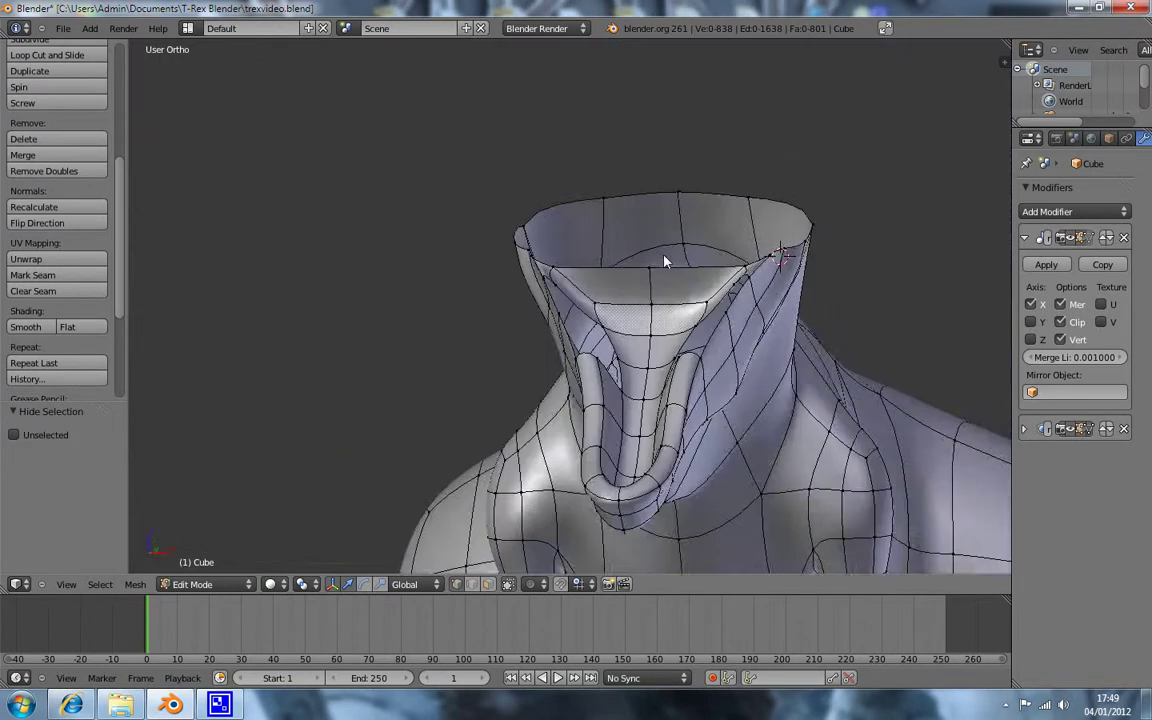
{"action": "scroll", "coordinate": [712, 314], "scroll_direction": "up", "scroll_amount": 1}
{"action": "scroll", "coordinate": [712, 314], "scroll_direction": "up", "scroll_amount": 2}
{"action": "scroll", "coordinate": [712, 314], "scroll_direction": "down", "scroll_amount": 2}
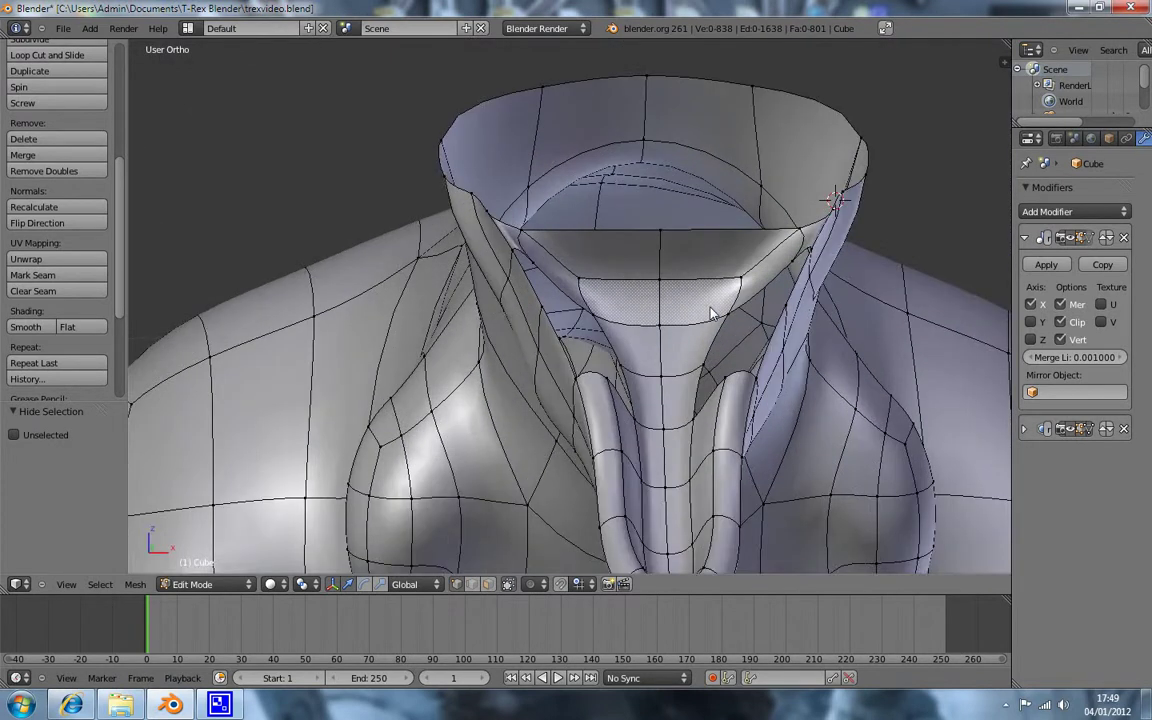
{"action": "key", "text": "alt+h"}
{"action": "mouse_move", "coordinate": [710, 305]}
{"action": "middle_mouse_down"}
{"action": "mouse_move", "coordinate": [763, 302]}
{"action": "mouse_move", "coordinate": [760, 336]}
{"action": "middle_mouse_up"}
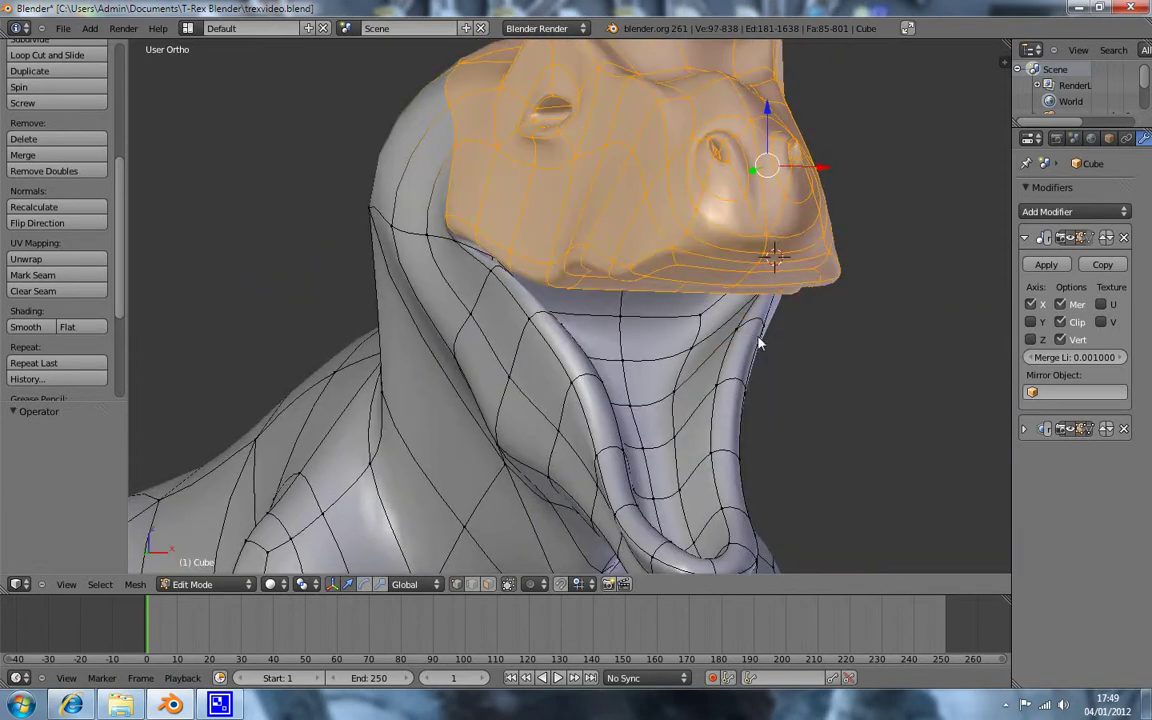
{"action": "key", "text": "h"}
{"action": "mouse_move", "coordinate": [764, 334]}
{"action": "middle_mouse_down"}
{"action": "mouse_move", "coordinate": [689, 473]}
{"action": "mouse_move", "coordinate": [685, 448]}
{"action": "middle_mouse_up"}
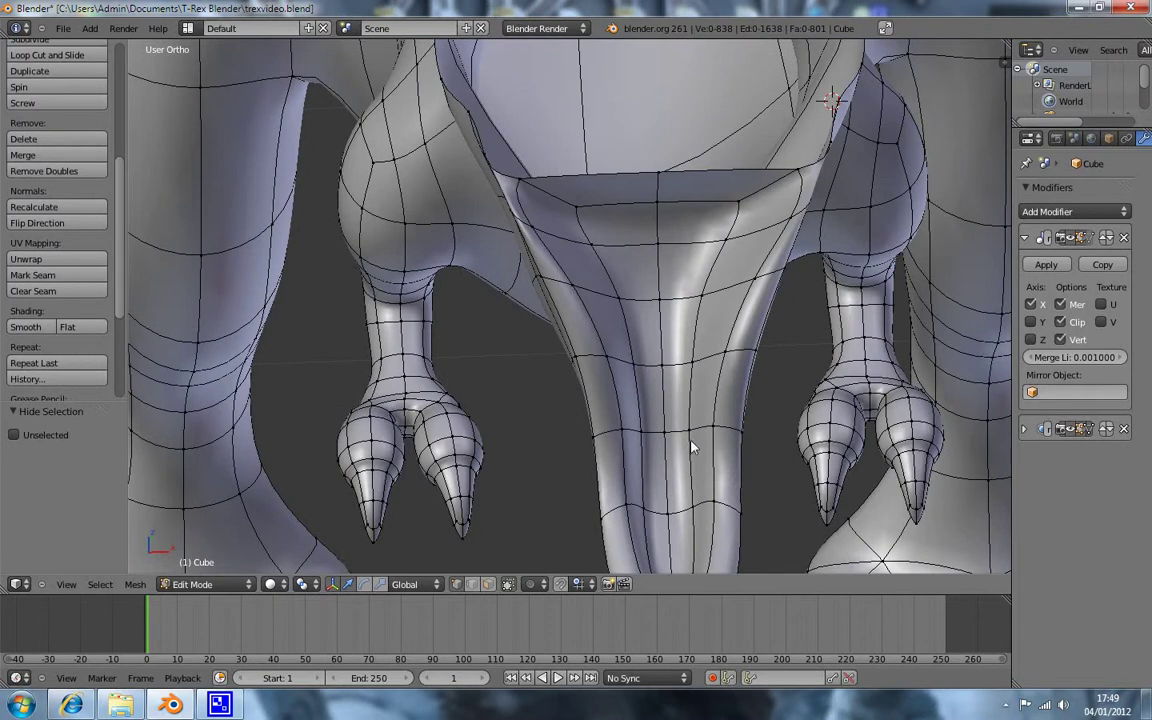
{"action": "key", "text": "KP_7"}
{"action": "mouse_move", "coordinate": [730, 247]}
{"action": "middle_mouse_down"}
{"action": "mouse_move", "coordinate": [694, 273]}
{"action": "mouse_move", "coordinate": [755, 342]}
{"action": "middle_mouse_up"}
{"action": "key", "text": "KP_7"}
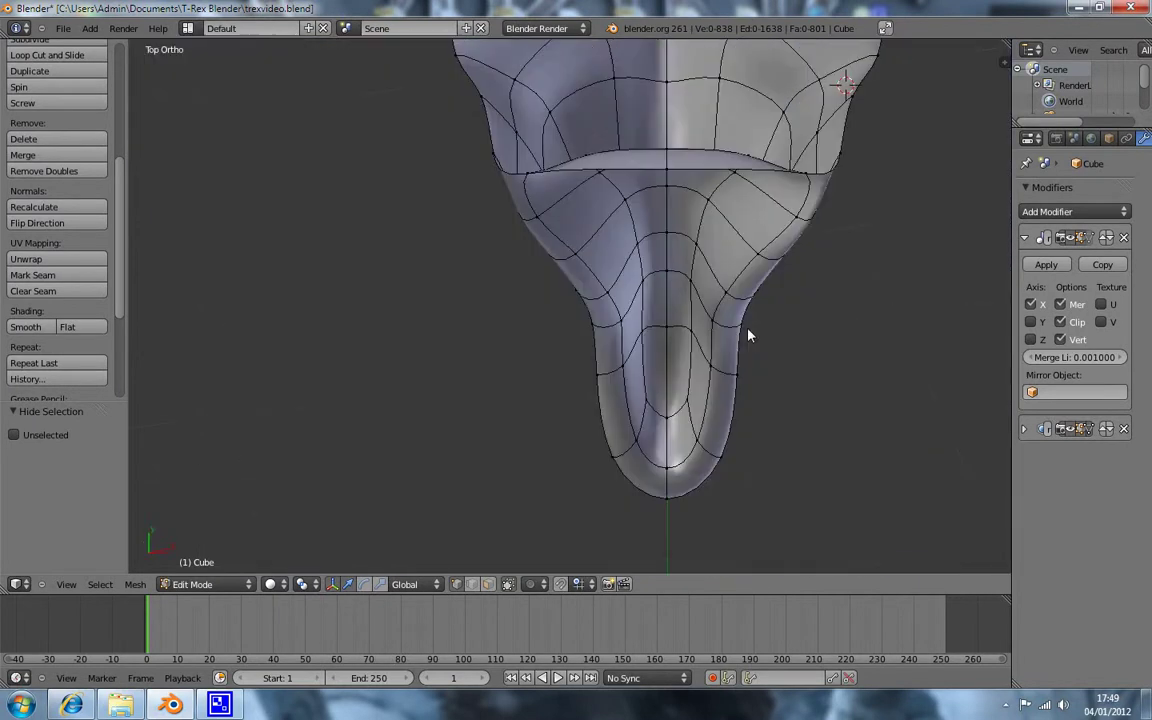
{"action": "key", "text": "KP_2"}
{"action": "key", "text": "KP_2"}
{"action": "key", "text": "KP_2"}
{"action": "key", "text": "KP_2"}
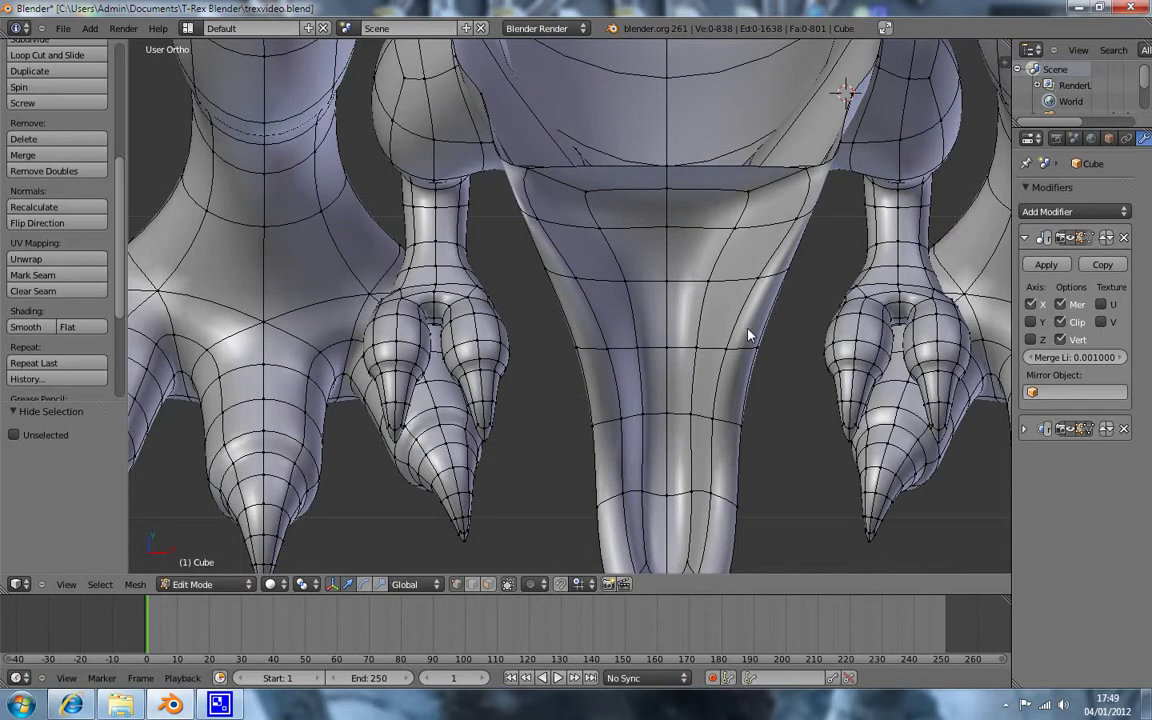
Step: Narrow the jaw edge loops and upper rim loop sideways, about -0.09027 along X
{"action": "right_click", "coordinate": [746, 280]}
{"action": "key", "text": "g"}
{"action": "key", "text": "x"}
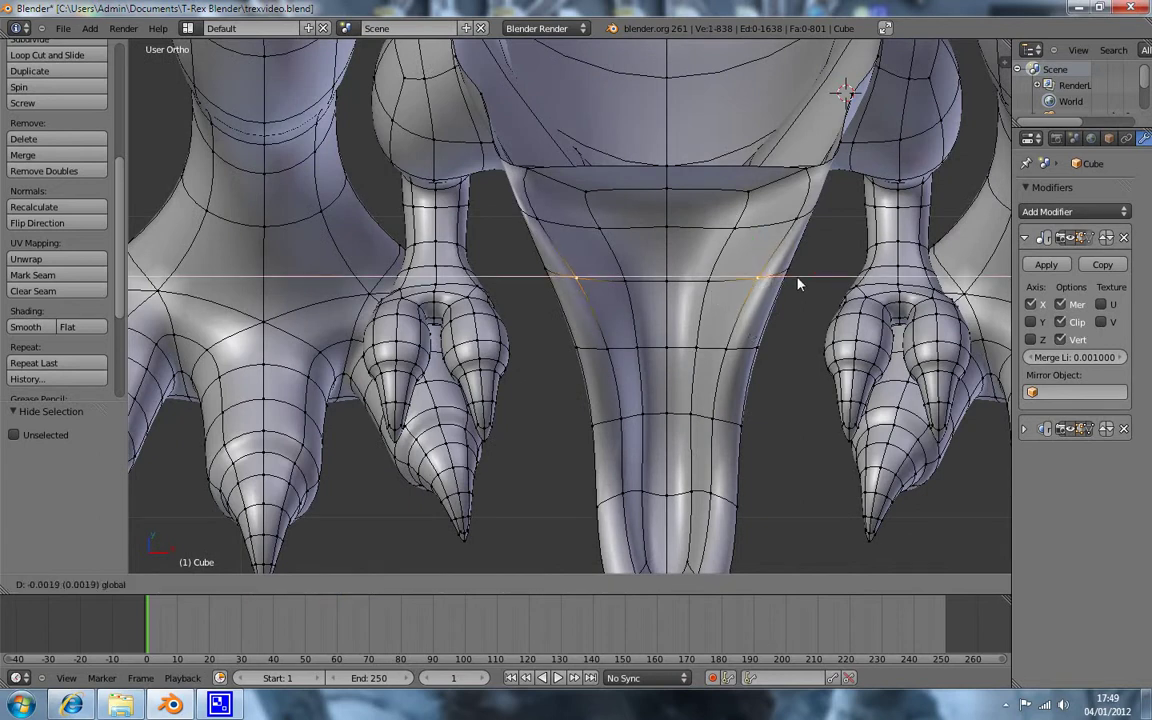
{"action": "left_click", "coordinate": [779, 277]}
{"action": "right_click", "coordinate": [772, 237]}
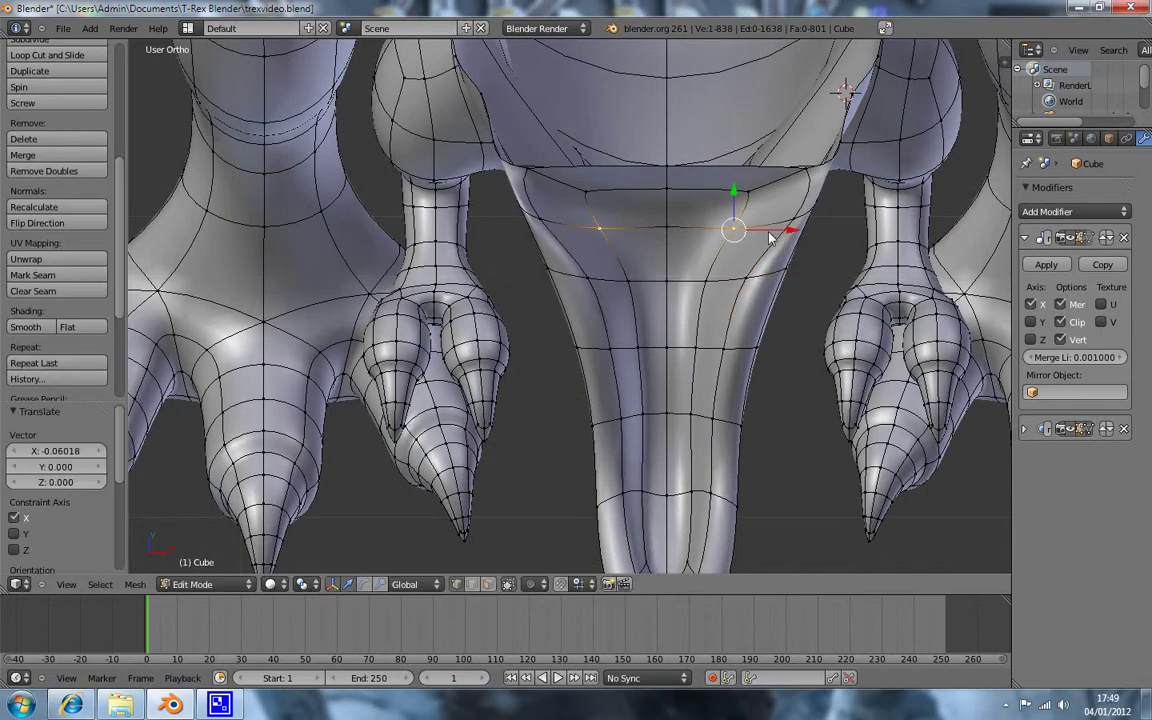
{"action": "key", "text": "g"}
{"action": "key", "text": "x"}
{"action": "left_click", "coordinate": [787, 225]}
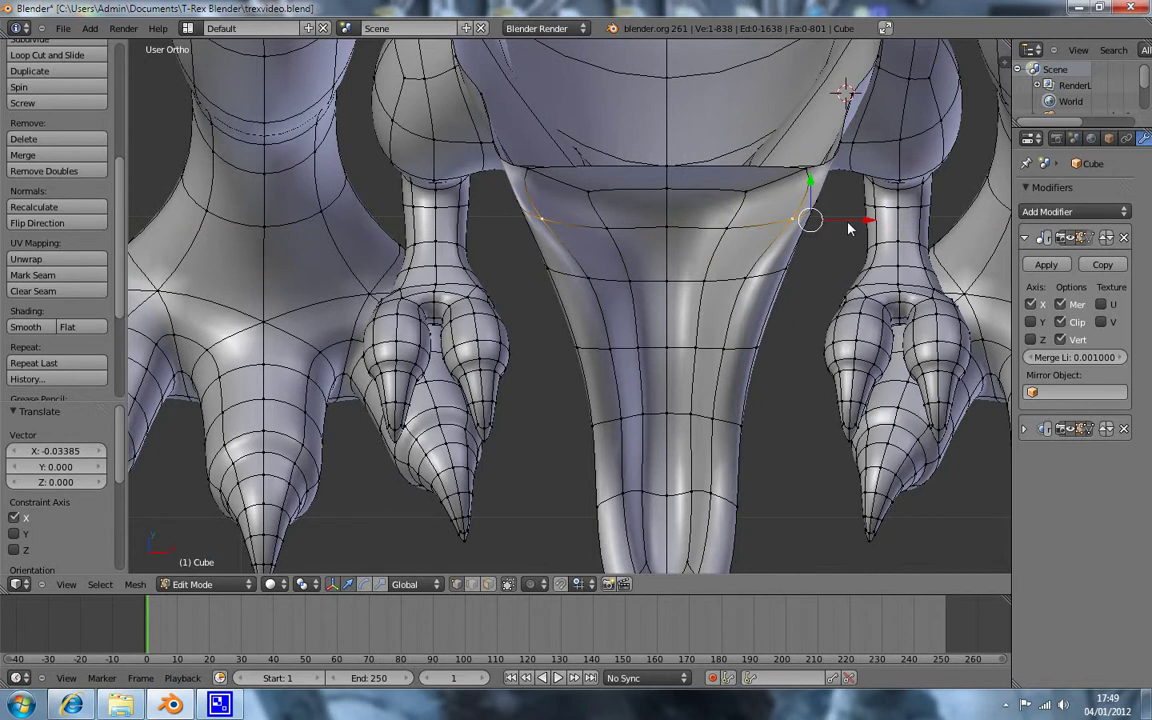
{"action": "key", "text": "g"}
{"action": "key", "text": "x"}
{"action": "left_click", "coordinate": [808, 229]}
{"action": "right_click", "coordinate": [806, 178], "text": "alt"}
{"action": "key", "text": "g"}
{"action": "key", "text": "x"}
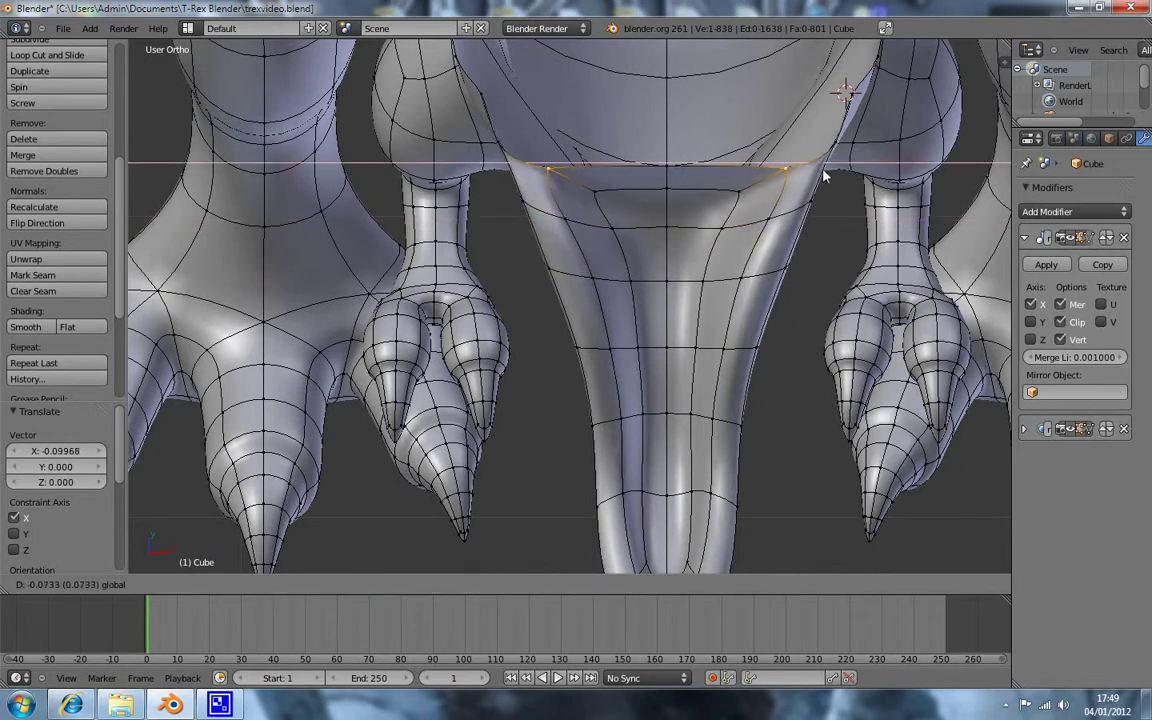
{"action": "left_click", "coordinate": [818, 176]}
Step: Raise the rim corner vertices 0.03613 along Z
{"action": "mouse_move", "coordinate": [758, 390]}
{"action": "middle_mouse_down"}
{"action": "mouse_move", "coordinate": [681, 283]}
{"action": "mouse_move", "coordinate": [710, 260]}
{"action": "mouse_move", "coordinate": [740, 257]}
{"action": "mouse_move", "coordinate": [770, 298]}
{"action": "mouse_move", "coordinate": [746, 301]}
{"action": "mouse_move", "coordinate": [740, 326]}
{"action": "mouse_move", "coordinate": [717, 285]}
{"action": "mouse_move", "coordinate": [675, 285]}
{"action": "mouse_move", "coordinate": [658, 298]}
{"action": "mouse_move", "coordinate": [620, 399]}
{"action": "mouse_move", "coordinate": [740, 327]}
{"action": "mouse_move", "coordinate": [716, 320]}
{"action": "mouse_move", "coordinate": [730, 300]}
{"action": "mouse_move", "coordinate": [738, 368]}
{"action": "mouse_move", "coordinate": [759, 327]}
{"action": "mouse_move", "coordinate": [690, 366]}
{"action": "mouse_move", "coordinate": [725, 458]}
{"action": "mouse_move", "coordinate": [742, 394]}
{"action": "middle_mouse_up"}
{"action": "left_click_drag", "start_coordinate": [706, 378], "coordinate": [723, 381]}
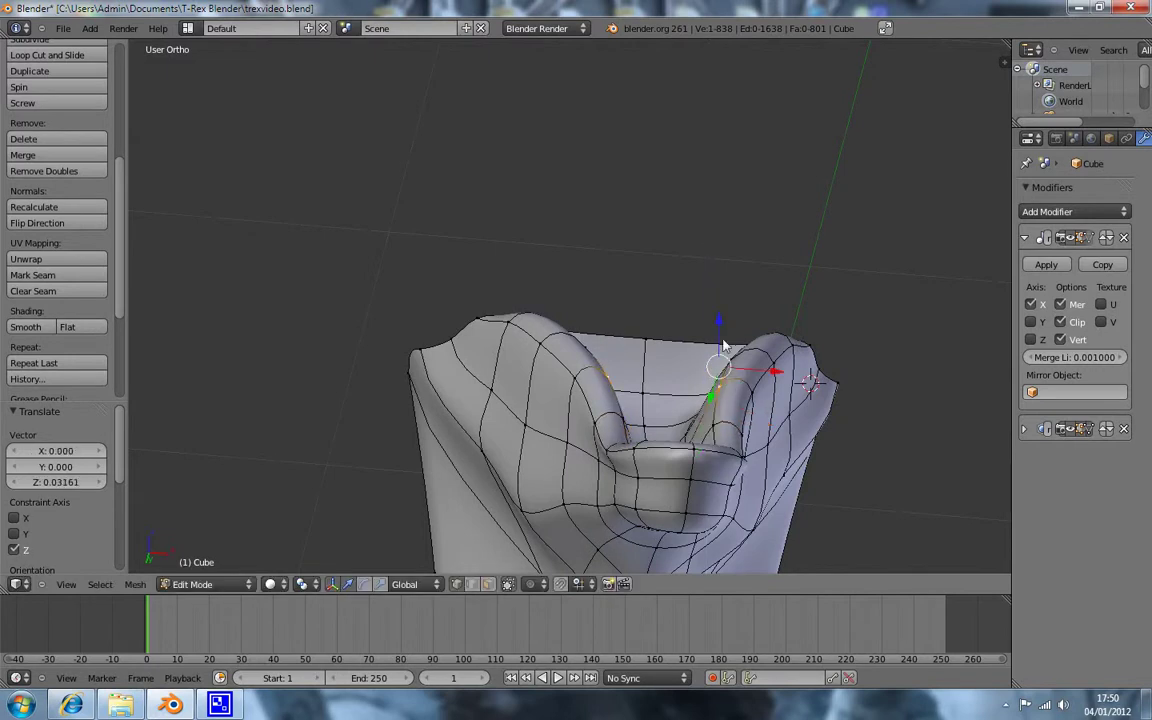
{"action": "key", "text": "g"}
{"action": "key", "text": "z"}
{"action": "left_click", "coordinate": [723, 327]}
{"action": "mouse_move", "coordinate": [723, 327]}
{"action": "middle_mouse_down"}
{"action": "mouse_move", "coordinate": [784, 398]}
{"action": "mouse_move", "coordinate": [689, 424]}
{"action": "middle_mouse_up"}
Step: In side wireframe view, move the back mouth-corner vertex onto the reference (-0.01083 Y, 0.01625 Z)
{"action": "mouse_move", "coordinate": [683, 366]}
{"action": "middle_mouse_down"}
{"action": "mouse_move", "coordinate": [470, 360]}
{"action": "mouse_move", "coordinate": [560, 380]}
{"action": "middle_mouse_up"}
{"action": "key", "text": "KP_3"}
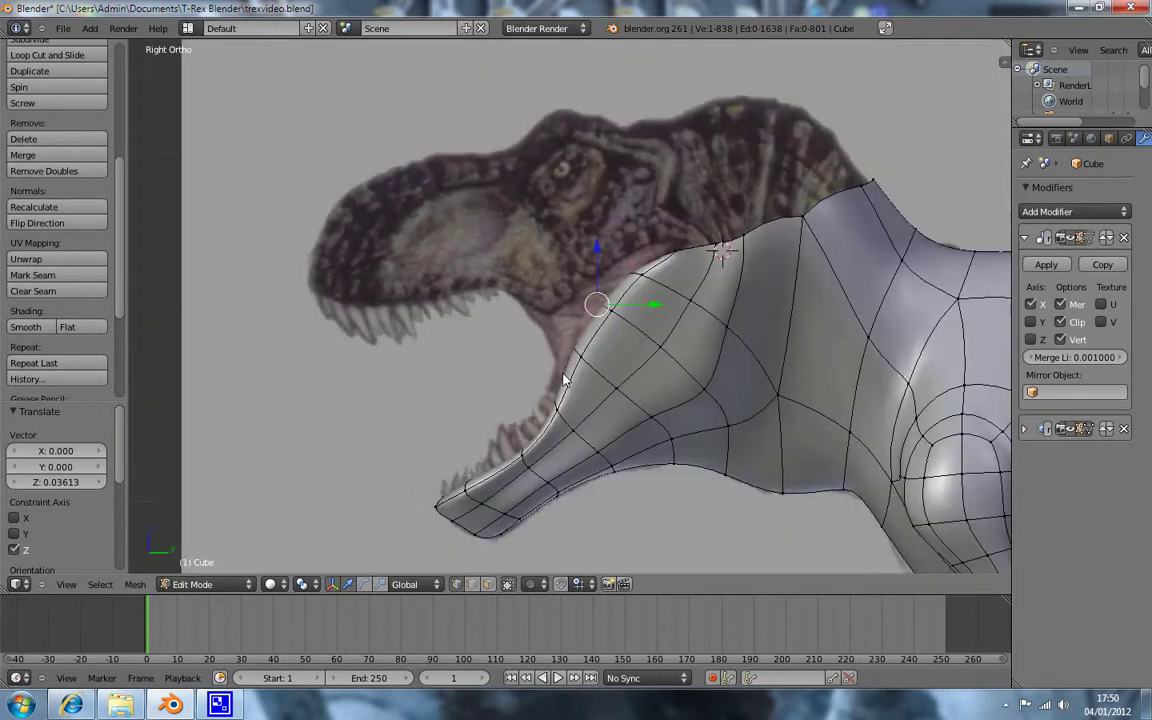
{"action": "key", "text": "z"}
{"action": "key", "text": "g"}
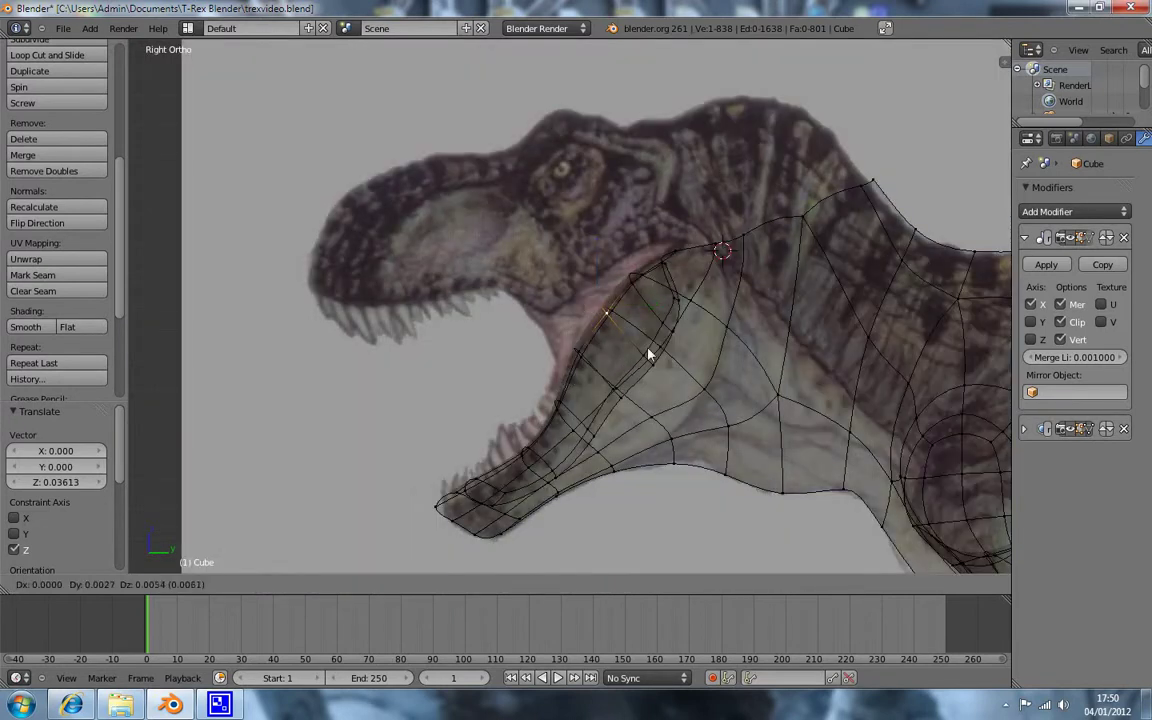
{"action": "left_click", "coordinate": [645, 347]}
{"action": "key", "text": "a"}
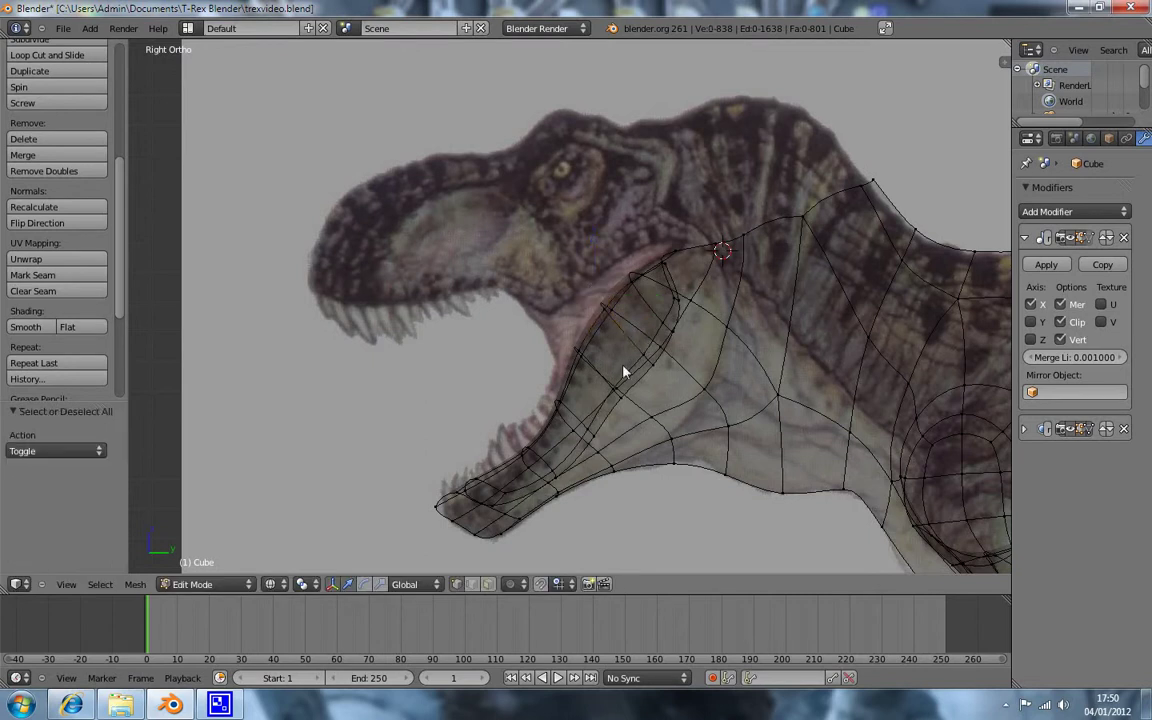
{"action": "key", "text": "g"}
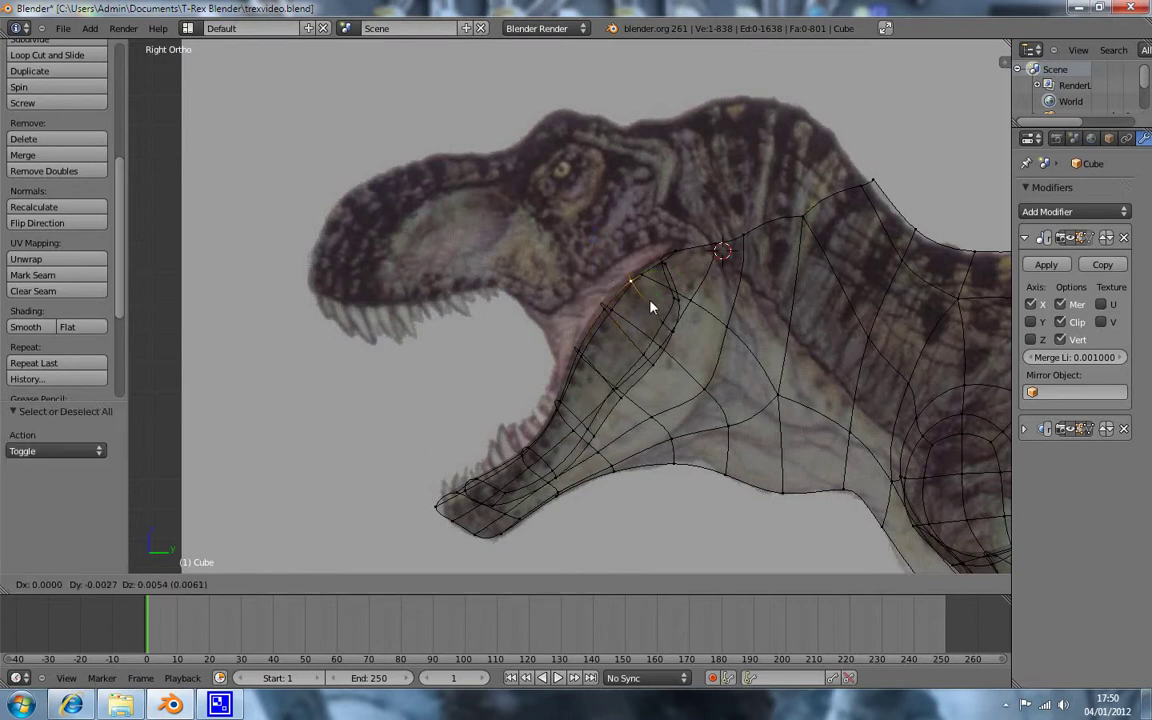
{"action": "left_click", "coordinate": [650, 306]}
{"action": "key", "text": "z"}
{"action": "mouse_move", "coordinate": [643, 480]}
{"action": "middle_mouse_down"}
{"action": "mouse_move", "coordinate": [591, 409]}
{"action": "mouse_move", "coordinate": [689, 404]}
{"action": "mouse_move", "coordinate": [764, 424]}
{"action": "mouse_move", "coordinate": [683, 381]}
{"action": "mouse_move", "coordinate": [725, 309]}
{"action": "mouse_move", "coordinate": [810, 345]}
{"action": "mouse_move", "coordinate": [828, 334]}
{"action": "middle_mouse_up"}
Step: Extrude the four-vertex jaw underside face inward, scale it to 0.646 and move it down
{"action": "right_click", "coordinate": [567, 267], "text": "shift"}
{"action": "right_click", "coordinate": [587, 296], "text": "shift"}
{"action": "right_click", "coordinate": [637, 295], "text": "shift"}
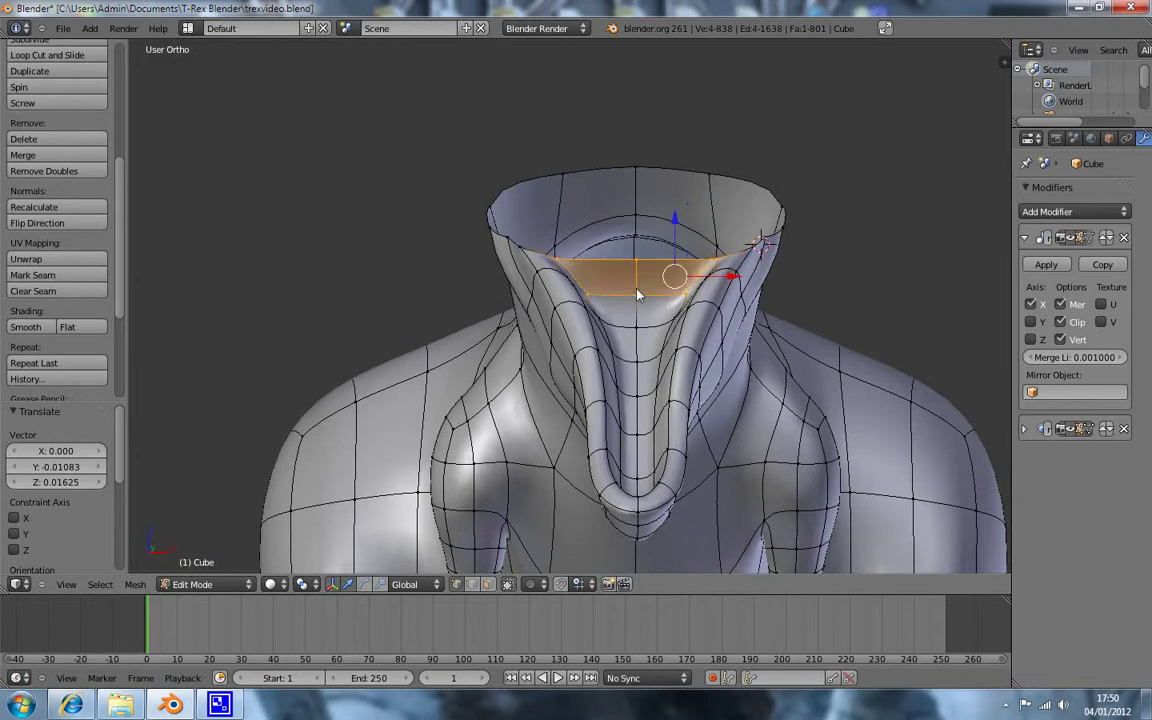
{"action": "key", "text": "e"}
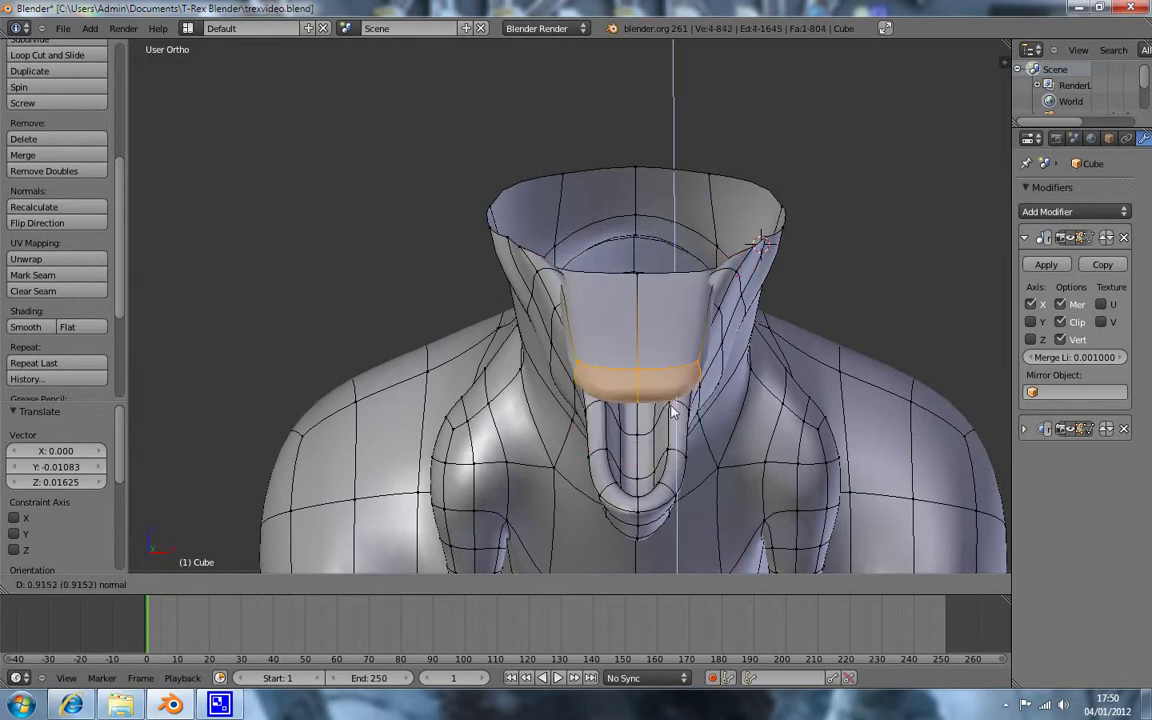
{"action": "left_click", "coordinate": [645, 318]}
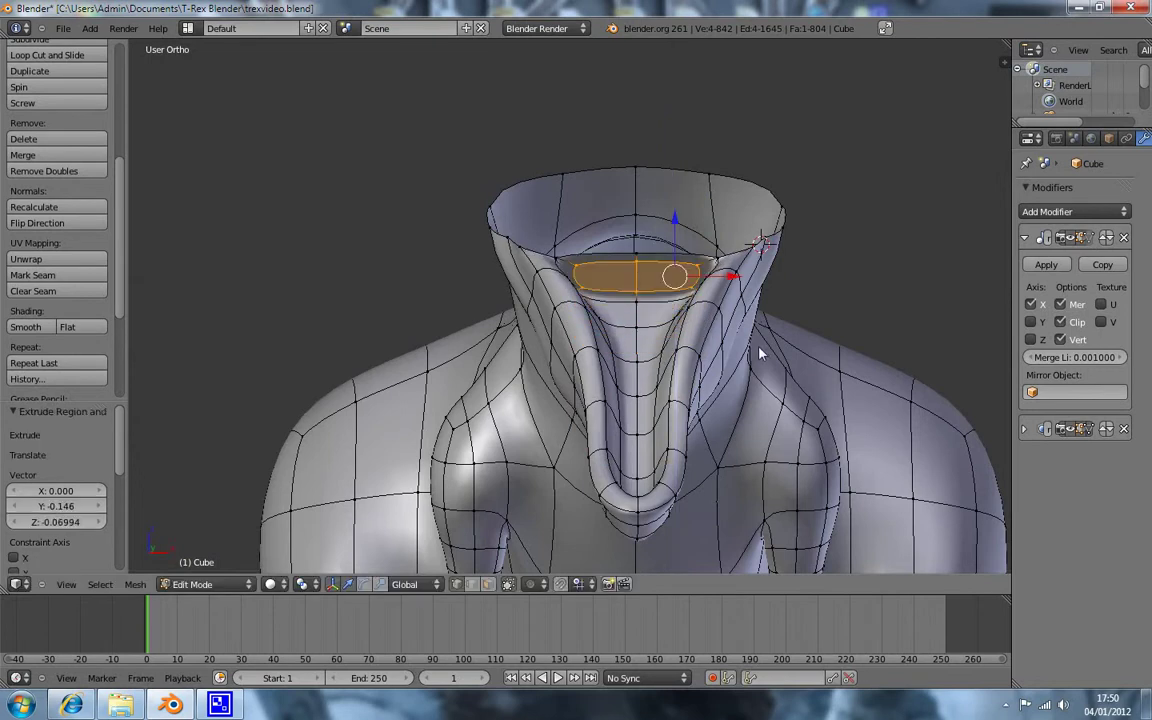
{"action": "key", "text": "s"}
{"action": "left_click", "coordinate": [680, 356]}
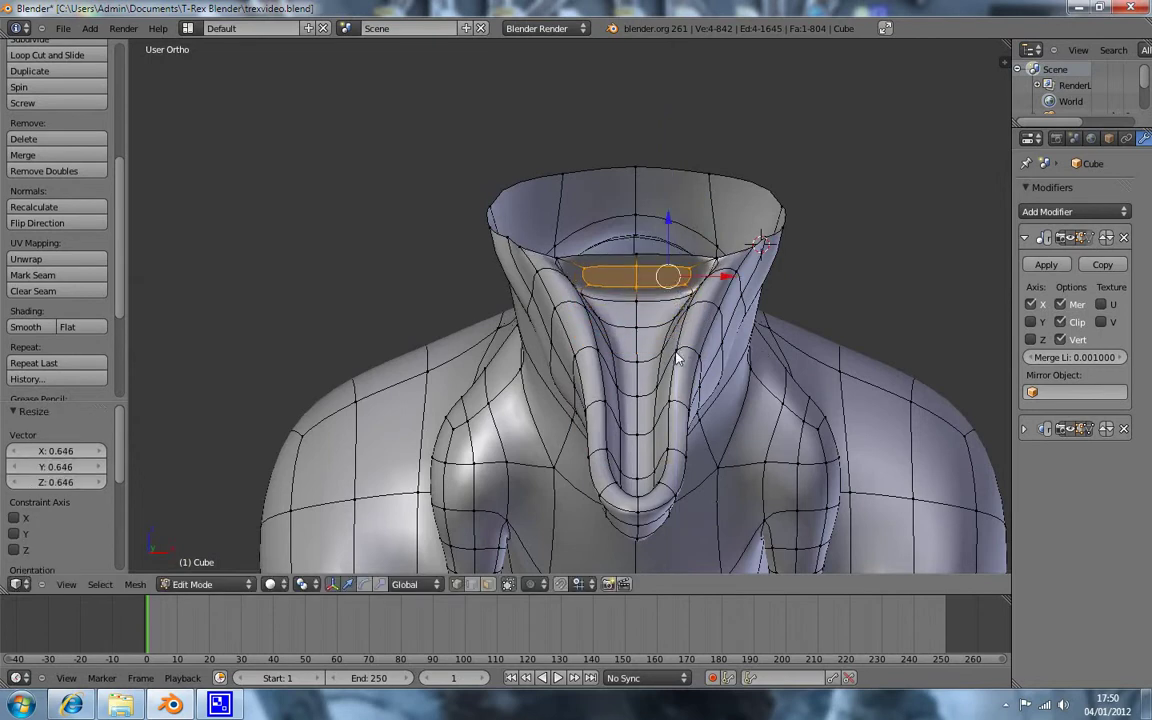
{"action": "key", "text": "g"}
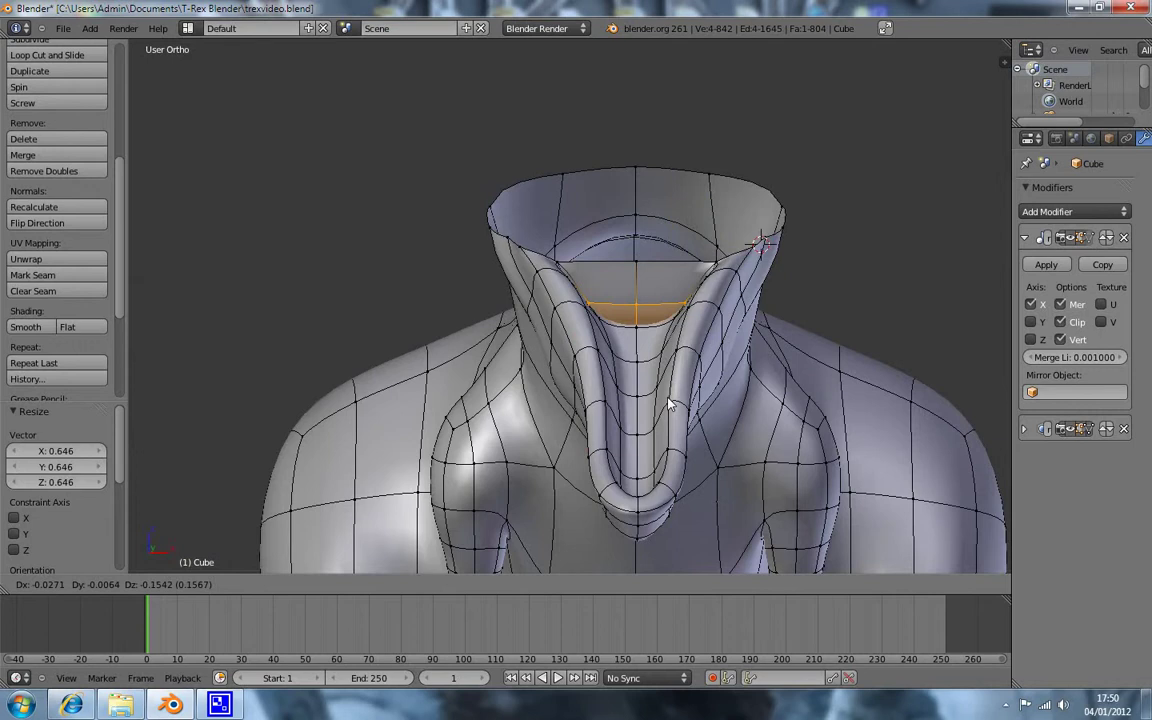
{"action": "left_click", "coordinate": [665, 397]}
Step: Align the extruded patch with the side reference image (0.01354 Y, -0.02708 Z)
{"action": "key", "text": "KP_3"}
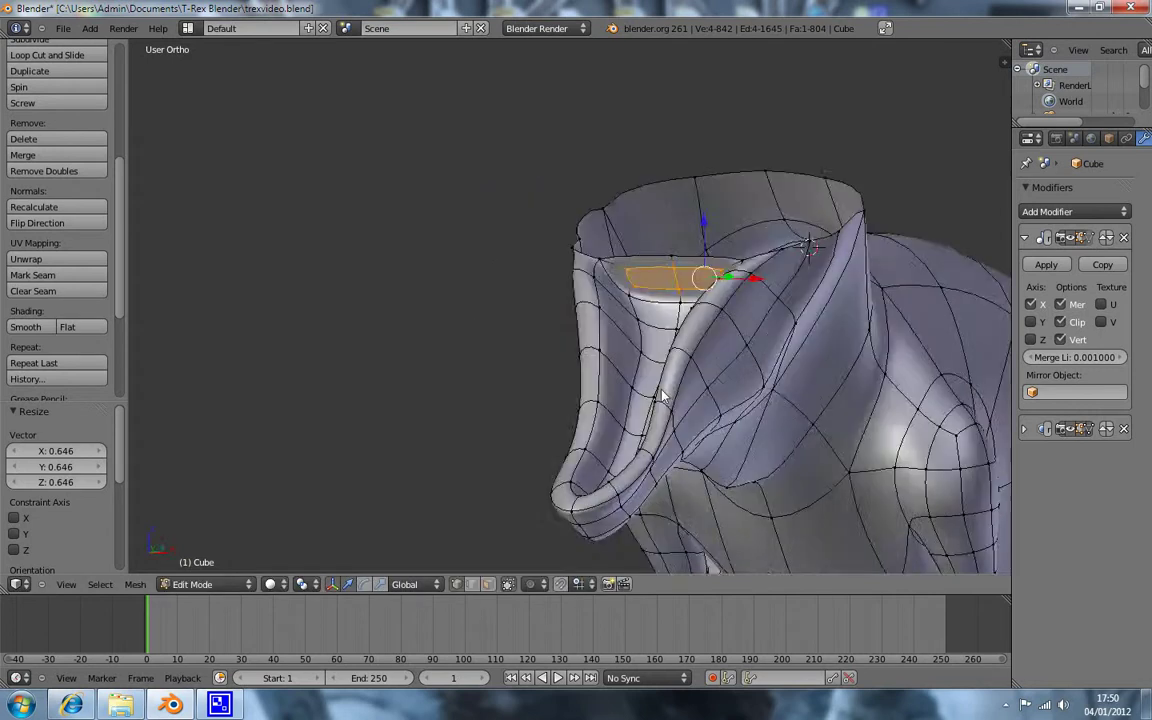
{"action": "key", "text": "z"}
{"action": "key", "text": "g"}
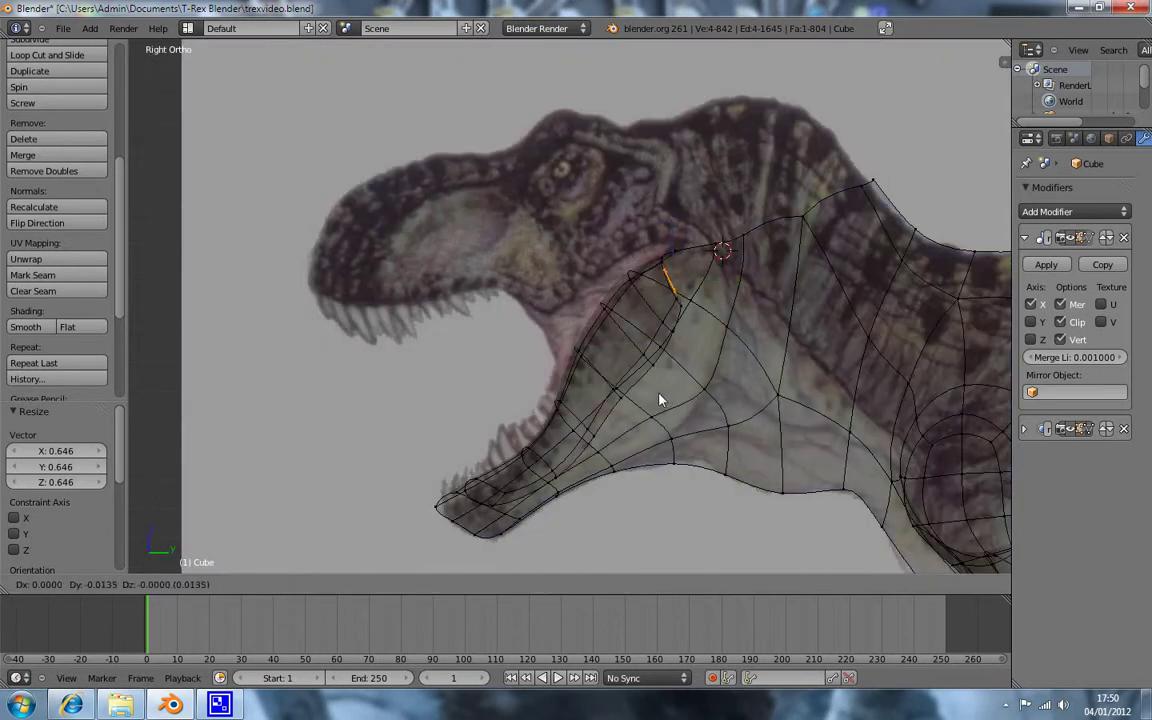
{"action": "left_click", "coordinate": [616, 443]}
{"action": "key", "text": "g"}
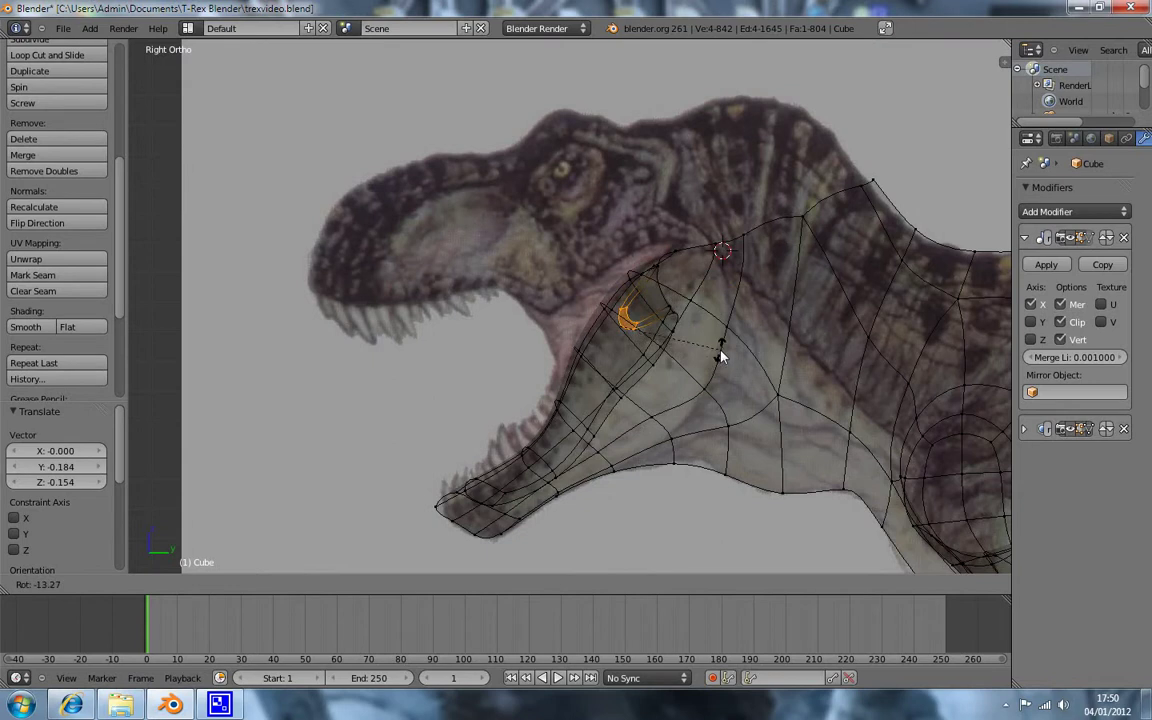
{"action": "left_click", "coordinate": [716, 362]}
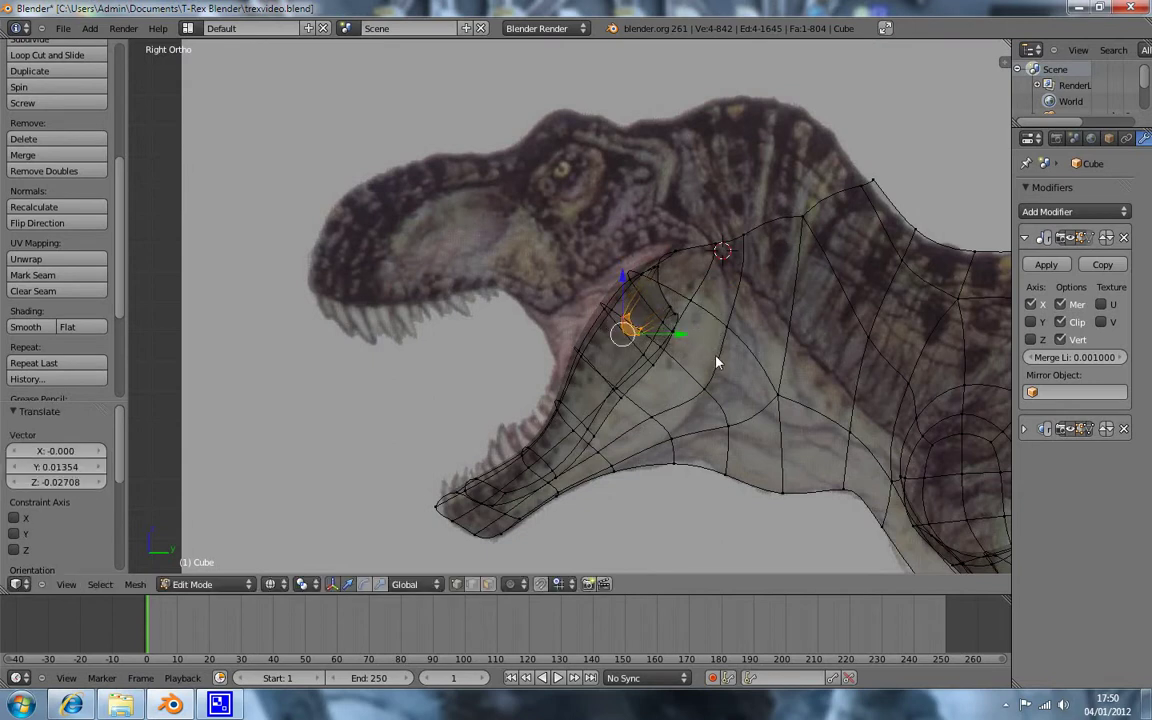
{"action": "key", "text": "KP_1"}
Step: Narrow the selected palate loop along X
{"action": "key", "text": "z"}
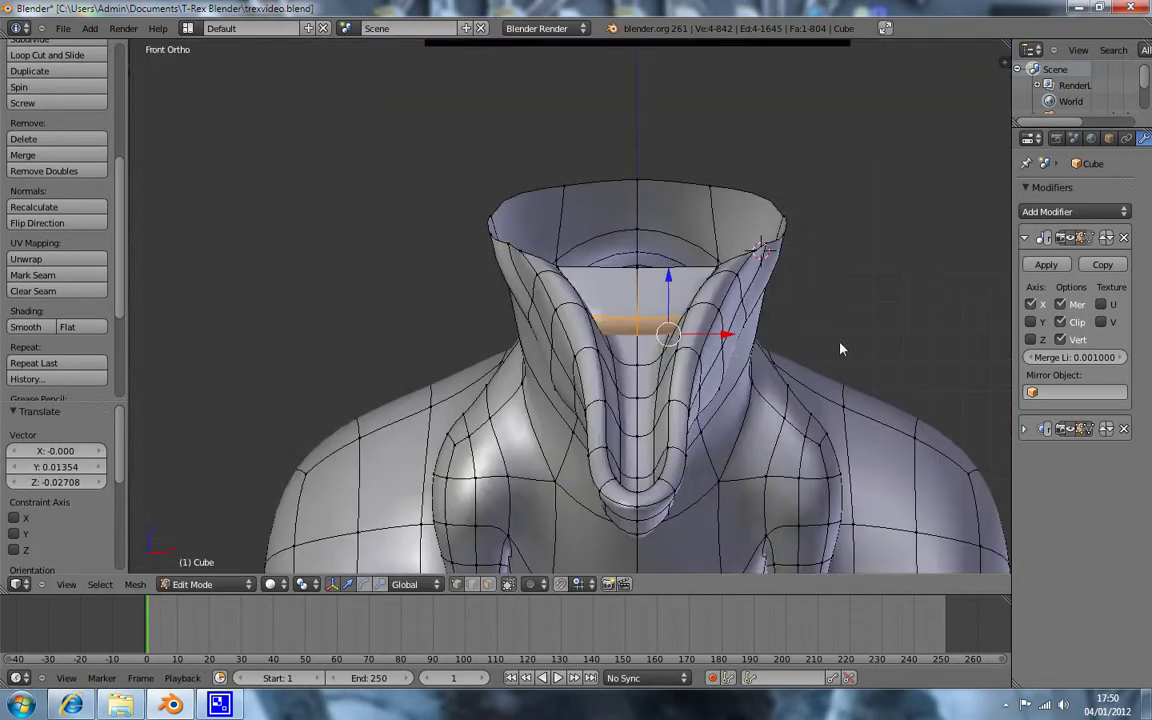
{"action": "key", "text": "s"}
{"action": "key", "text": "x"}
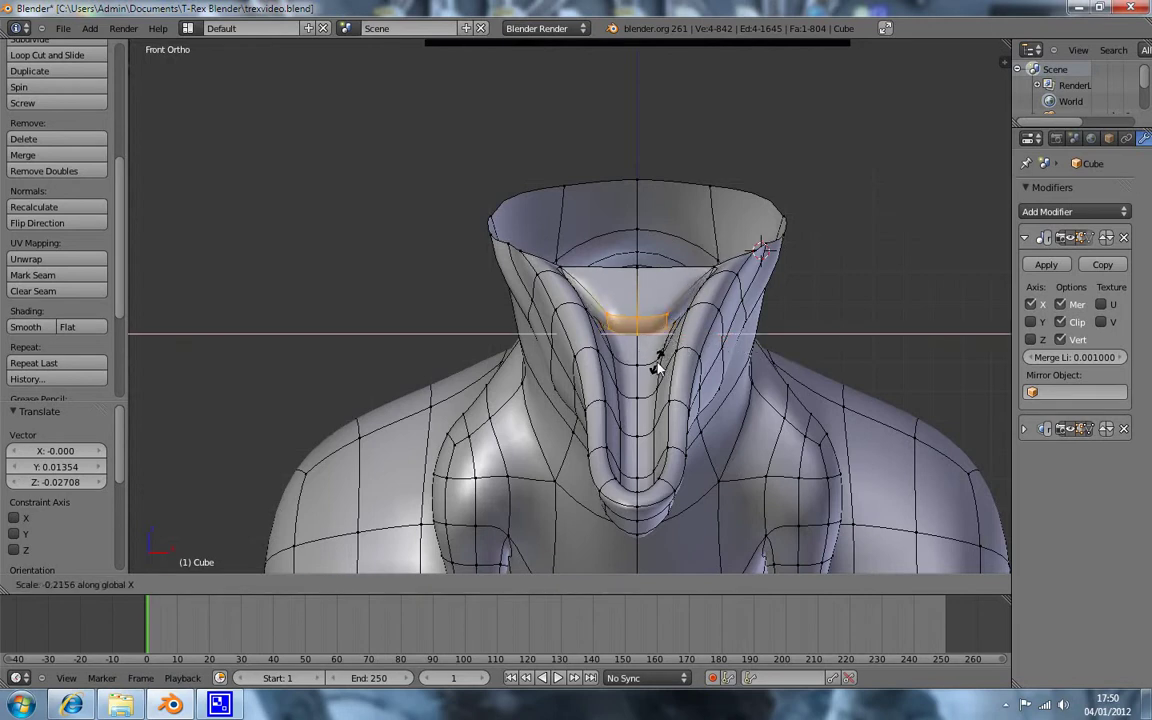
{"action": "left_click", "coordinate": [657, 369]}
{"action": "key", "text": "a"}
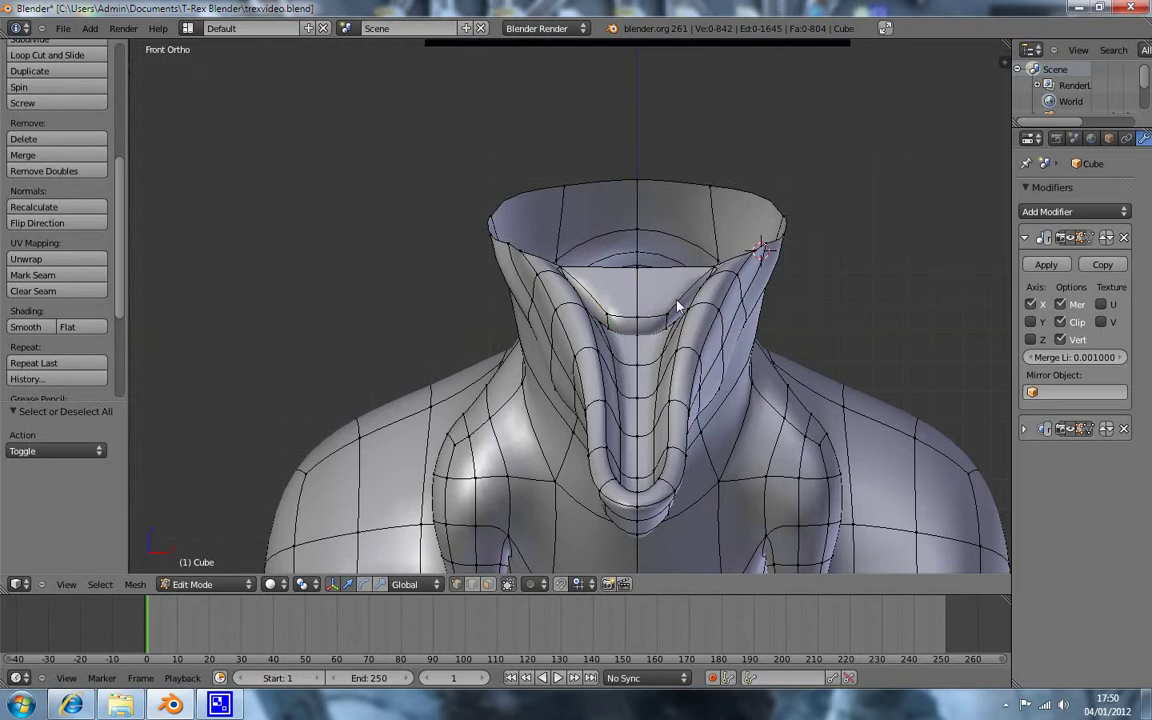
Step: Add a loop cut inside the rim and pinch it to 0.552 along X
{"action": "key", "text": "ctrl+r"}
{"action": "left_click", "coordinate": [665, 298]}
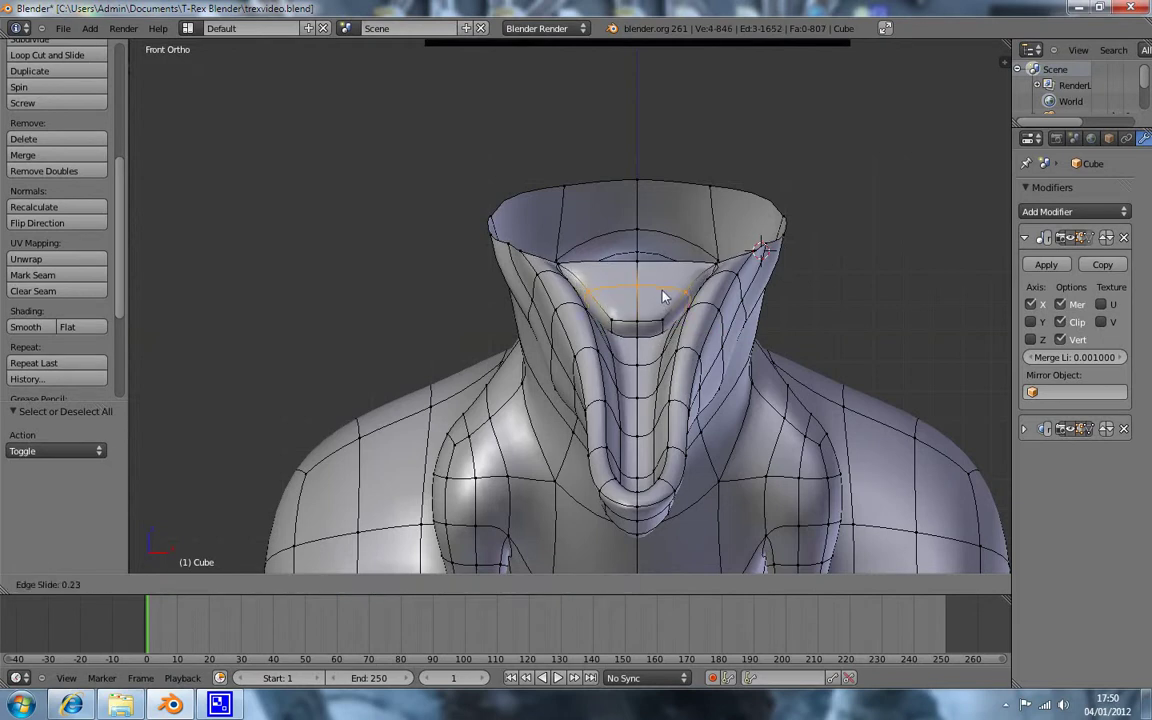
{"action": "left_click", "coordinate": [662, 292]}
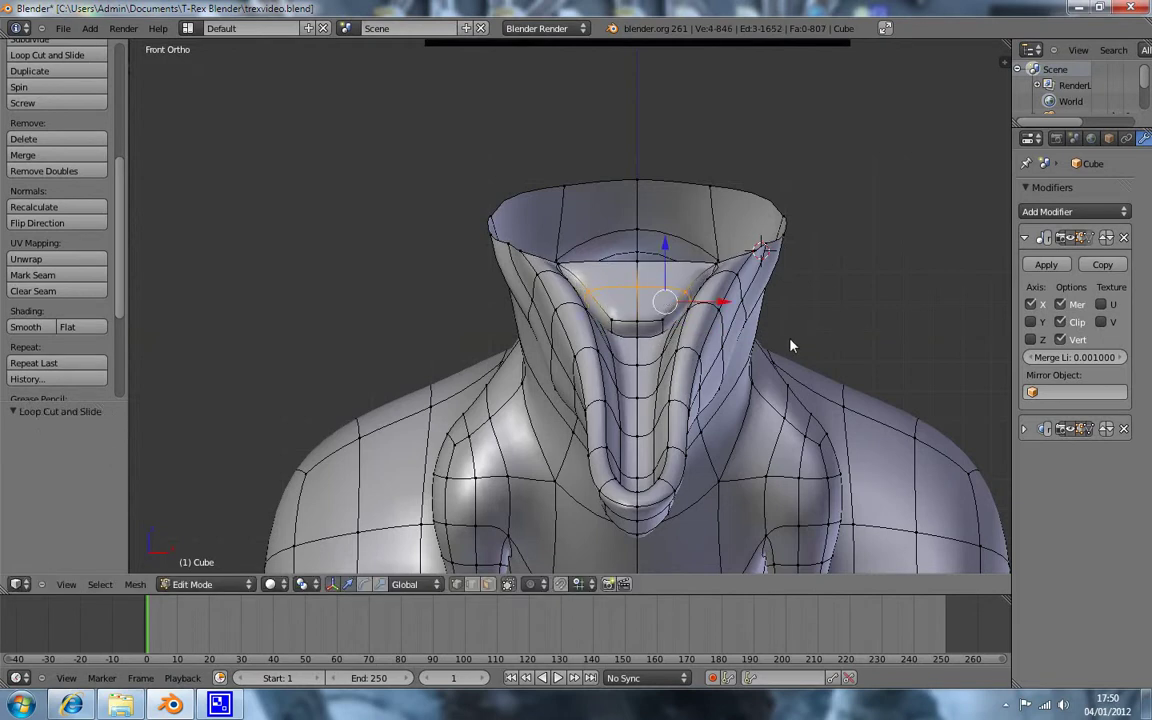
{"action": "key", "text": "s"}
{"action": "key", "text": "x"}
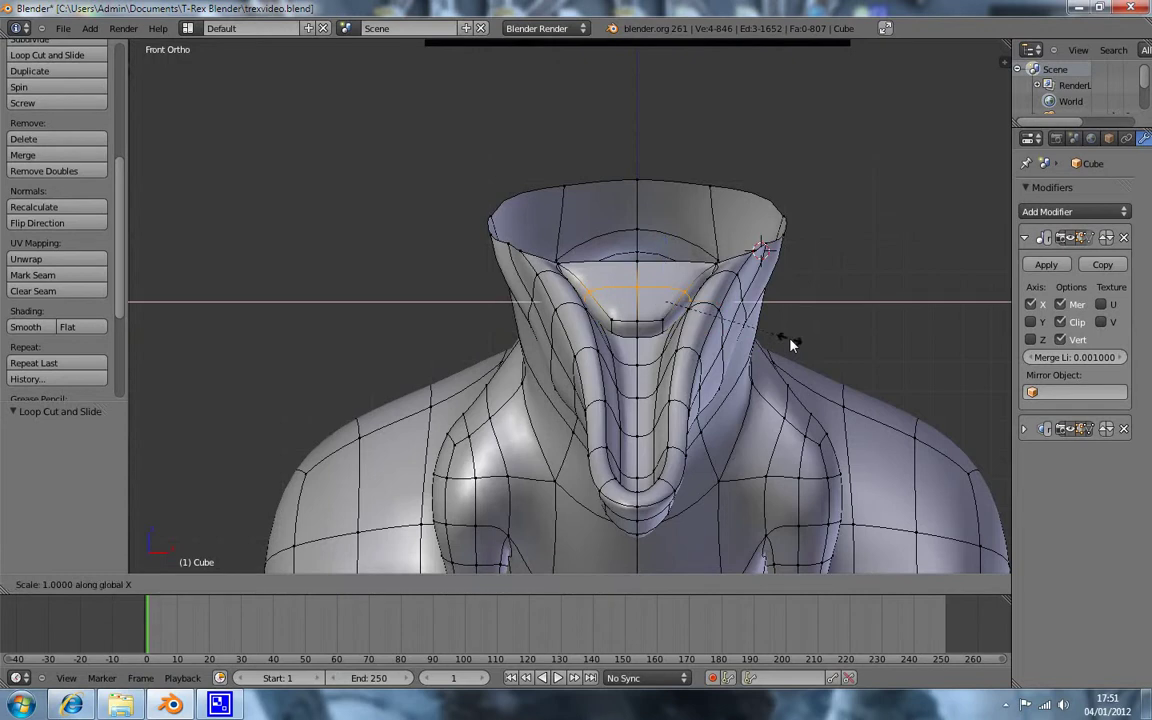
{"action": "left_click", "coordinate": [725, 334]}
{"action": "key", "text": "s"}
{"action": "key", "text": "x"}
{"action": "left_click", "coordinate": [742, 343]}
{"action": "middle_click_drag", "start_coordinate": [742, 343], "coordinate": [652, 355]}
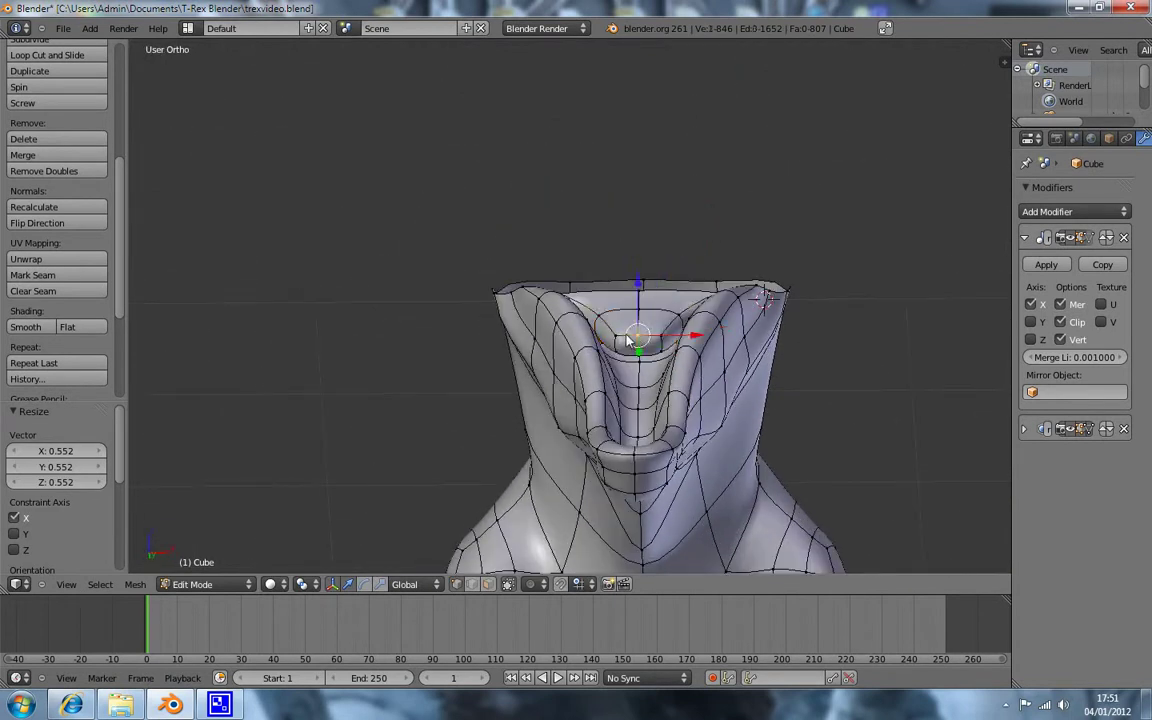
Step: Extrude the palate-tip face down and forward, nudge it, and tilt it -8.304° about X
{"action": "right_click", "coordinate": [647, 357], "text": "shift"}
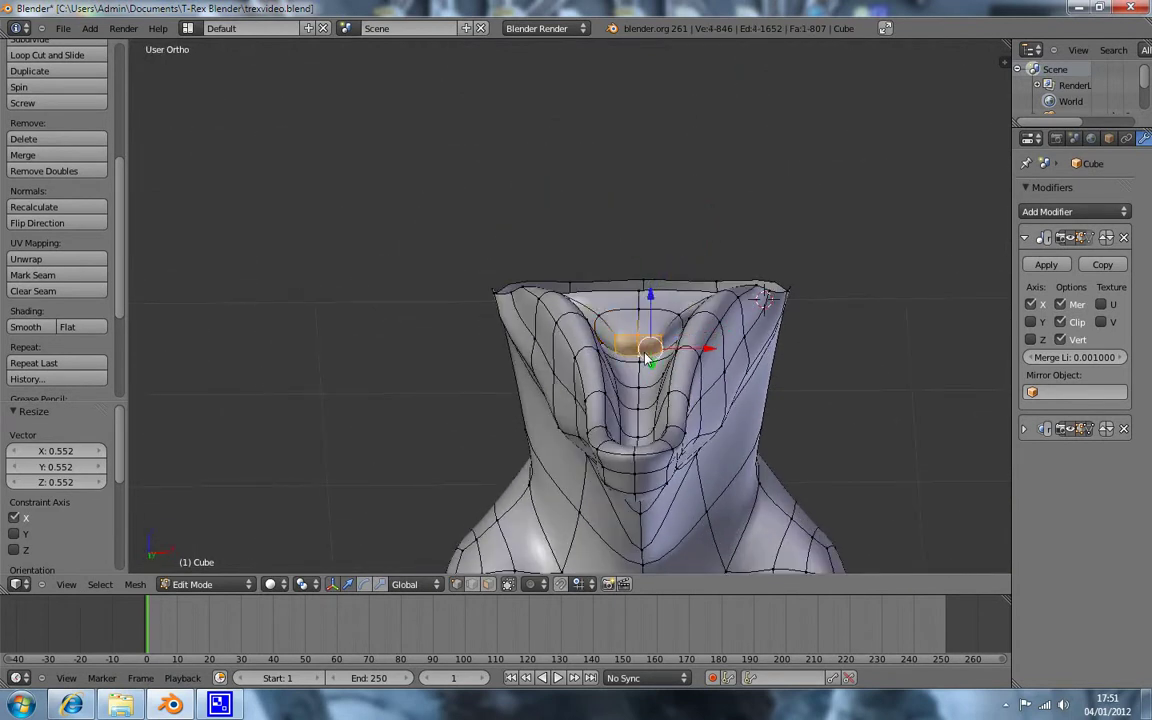
{"action": "key", "text": "KP_3"}
{"action": "key", "text": "e"}
{"action": "left_click", "coordinate": [645, 414]}
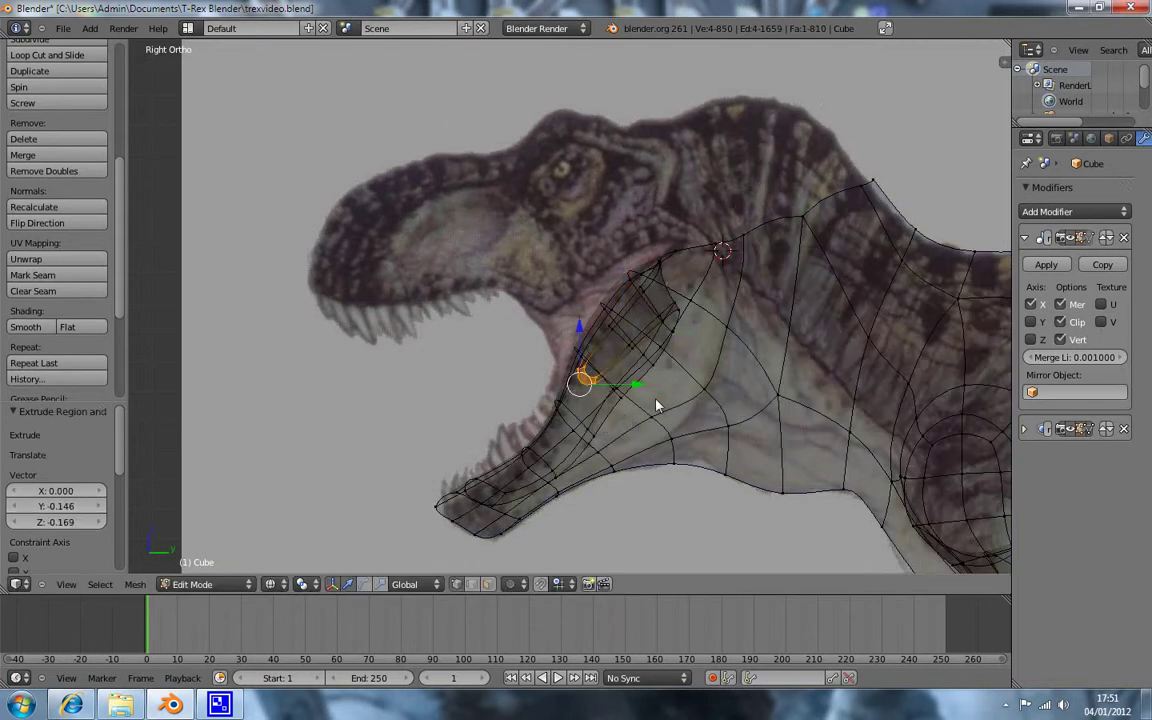
{"action": "key", "text": "g"}
{"action": "left_click", "coordinate": [670, 403]}
{"action": "key", "text": "r"}
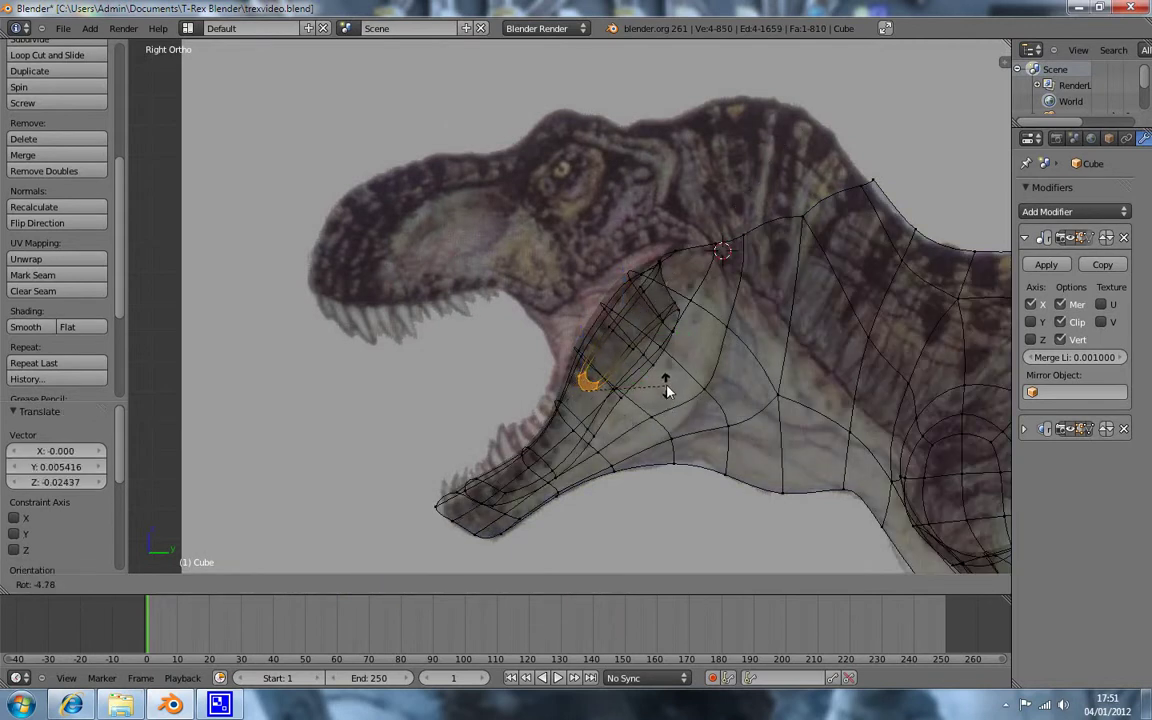
{"action": "left_click", "coordinate": [664, 389]}
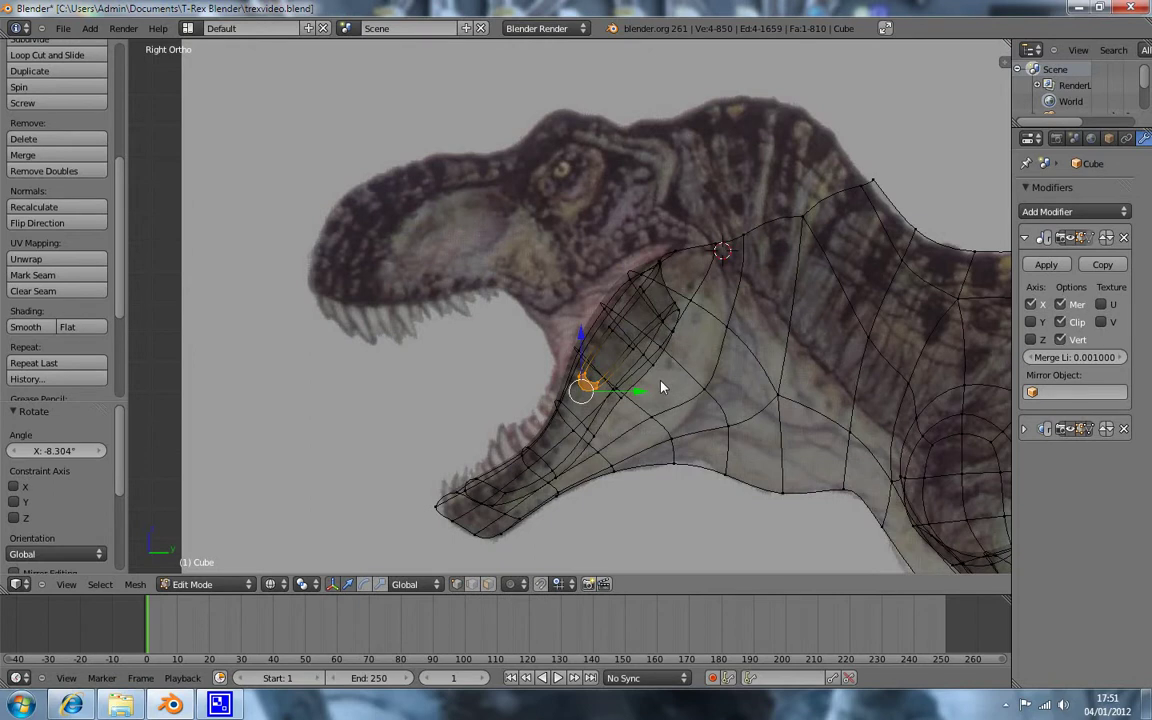
{"action": "key", "text": "KP_1"}
Step: Widen the selected palate face along X in solid shading
{"action": "key", "text": "z"}
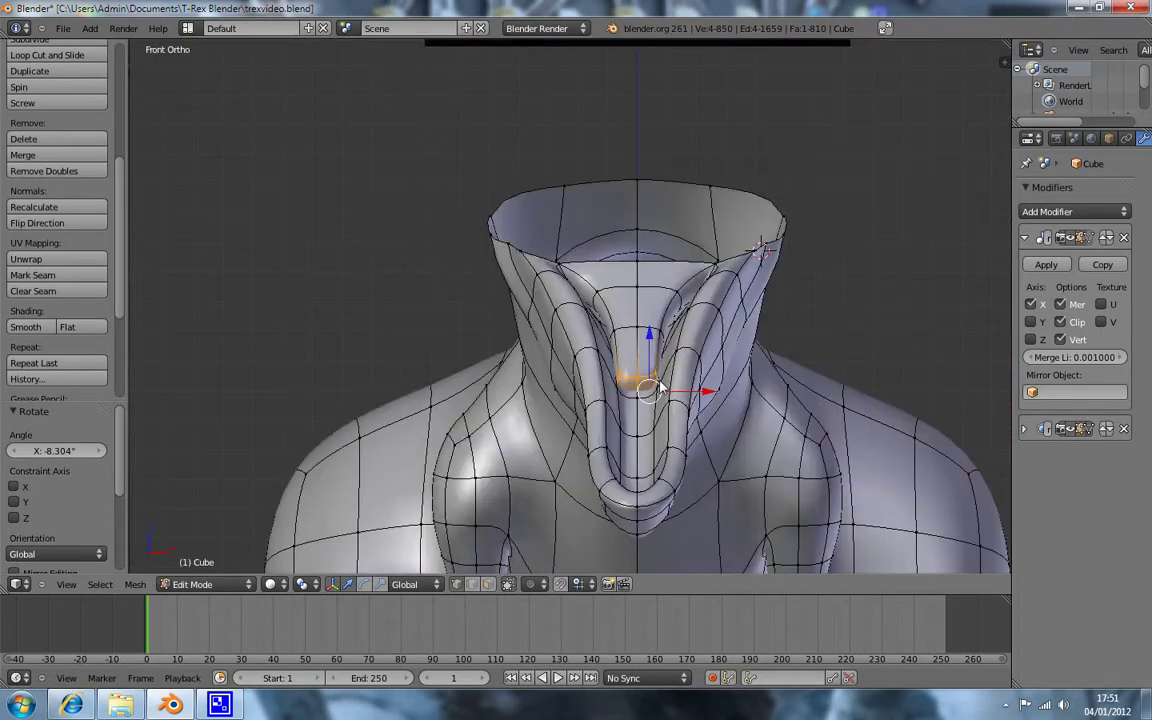
{"action": "key", "text": "s"}
{"action": "key", "text": "x"}
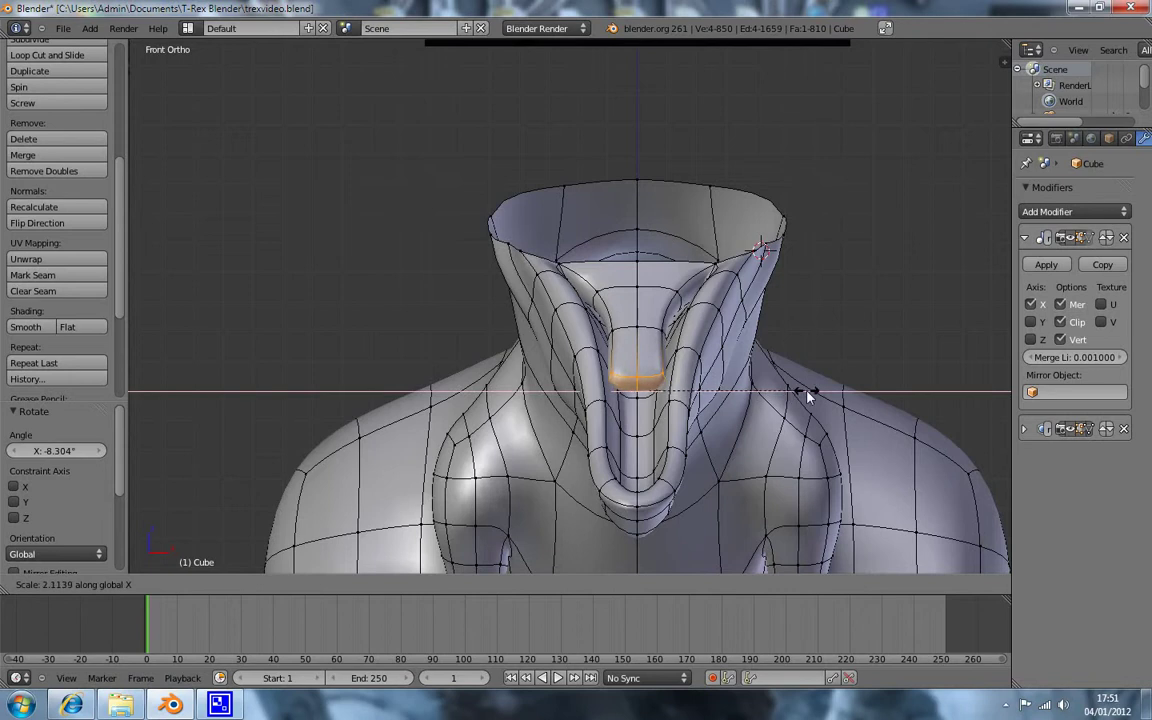
{"action": "left_click", "coordinate": [808, 397]}
Step: Rescale the snout edge loop along X, settling on a width of 0.833
{"action": "right_click", "coordinate": [712, 340], "text": "alt"}
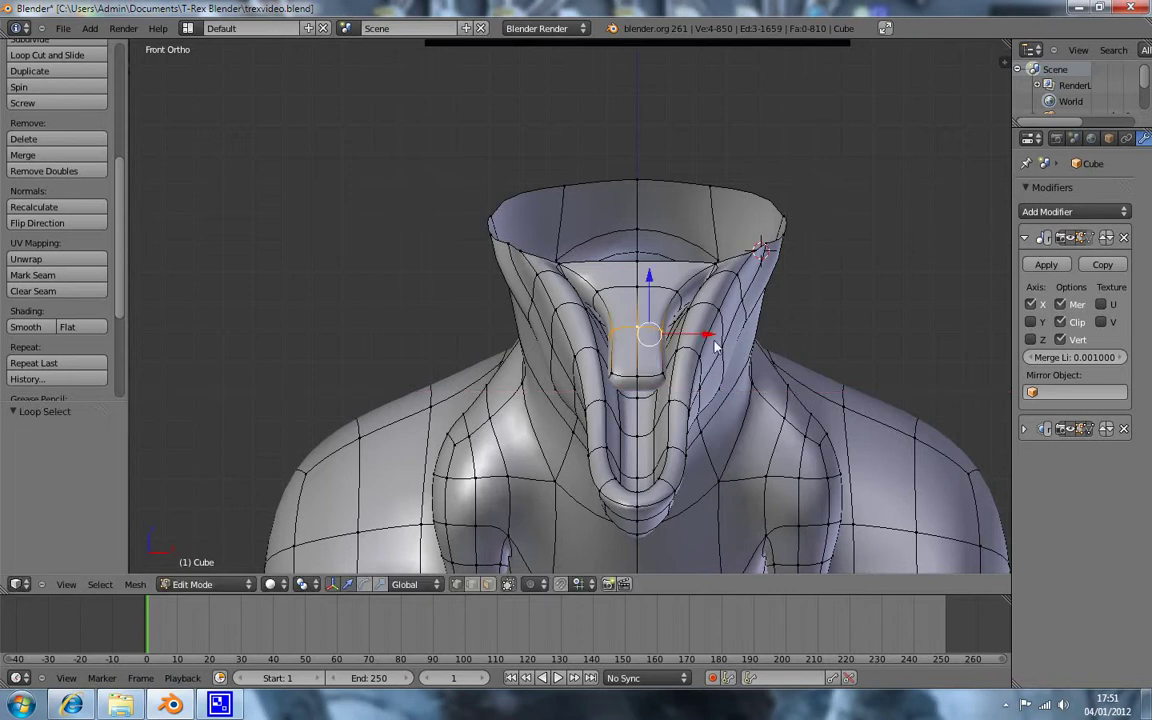
{"action": "key", "text": "s"}
{"action": "key", "text": "x"}
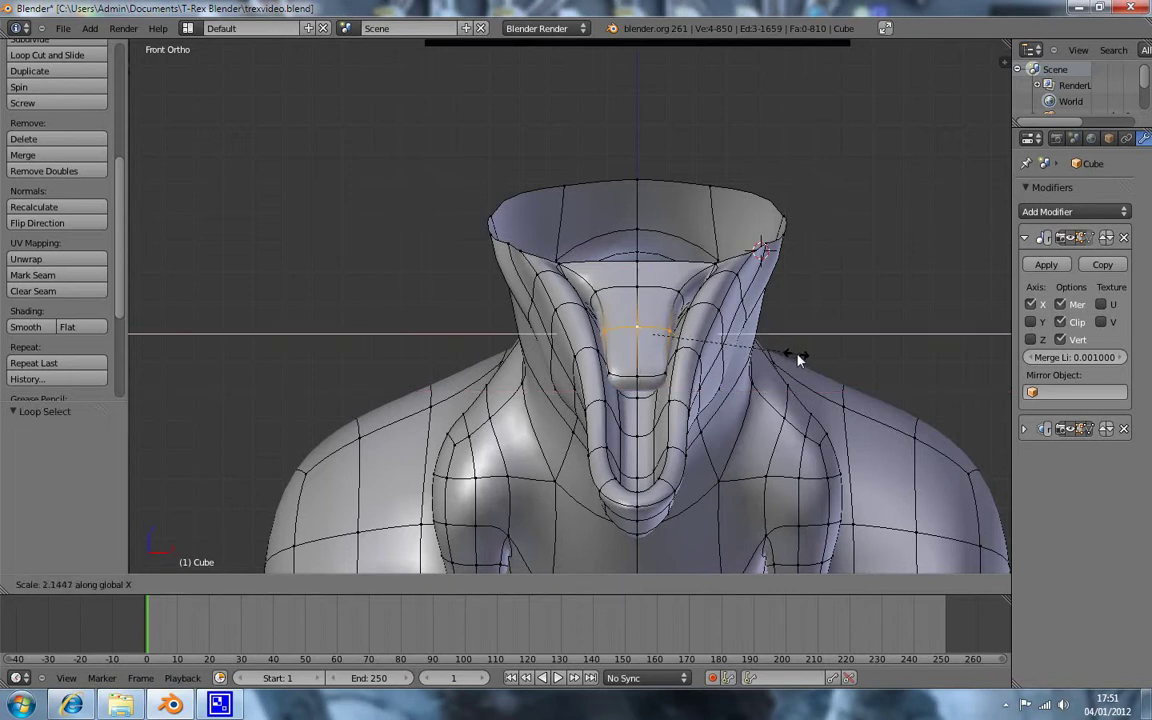
{"action": "left_click", "coordinate": [806, 360]}
{"action": "key", "text": "s"}
{"action": "key", "text": "Escape"}
{"action": "key", "text": "s"}
{"action": "key", "text": "x"}
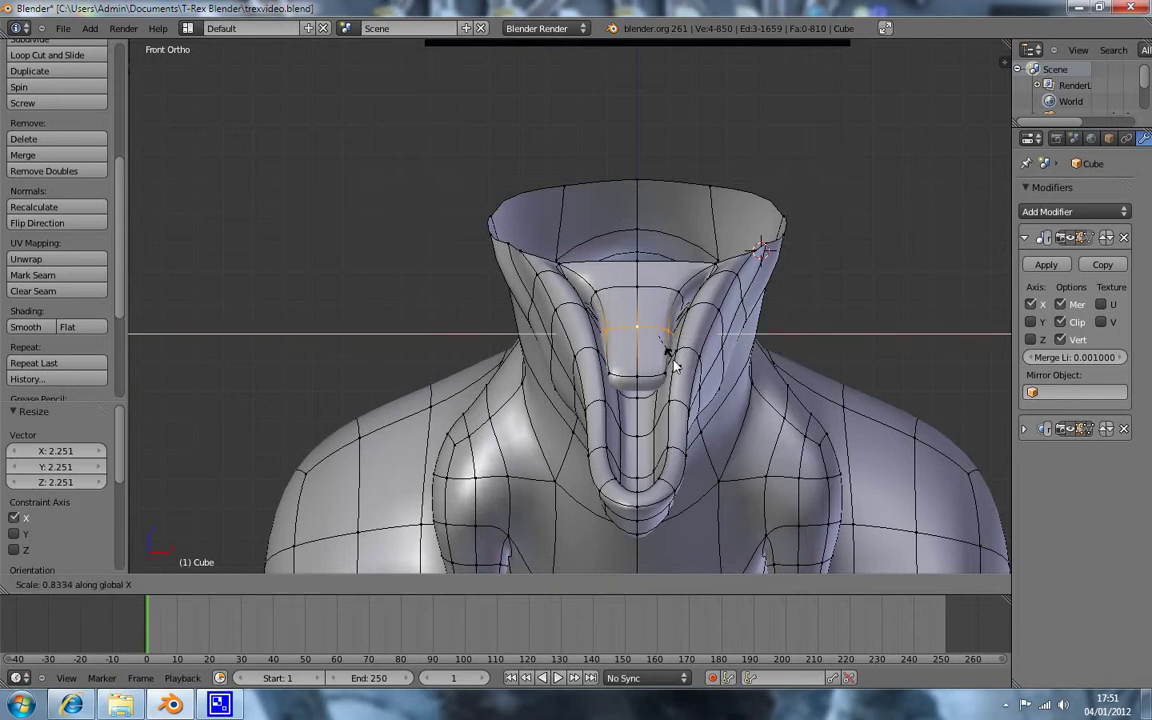
{"action": "left_click", "coordinate": [673, 368]}
Step: Select another jaw edge loop and rescale it along X
{"action": "right_click", "coordinate": [673, 368]}
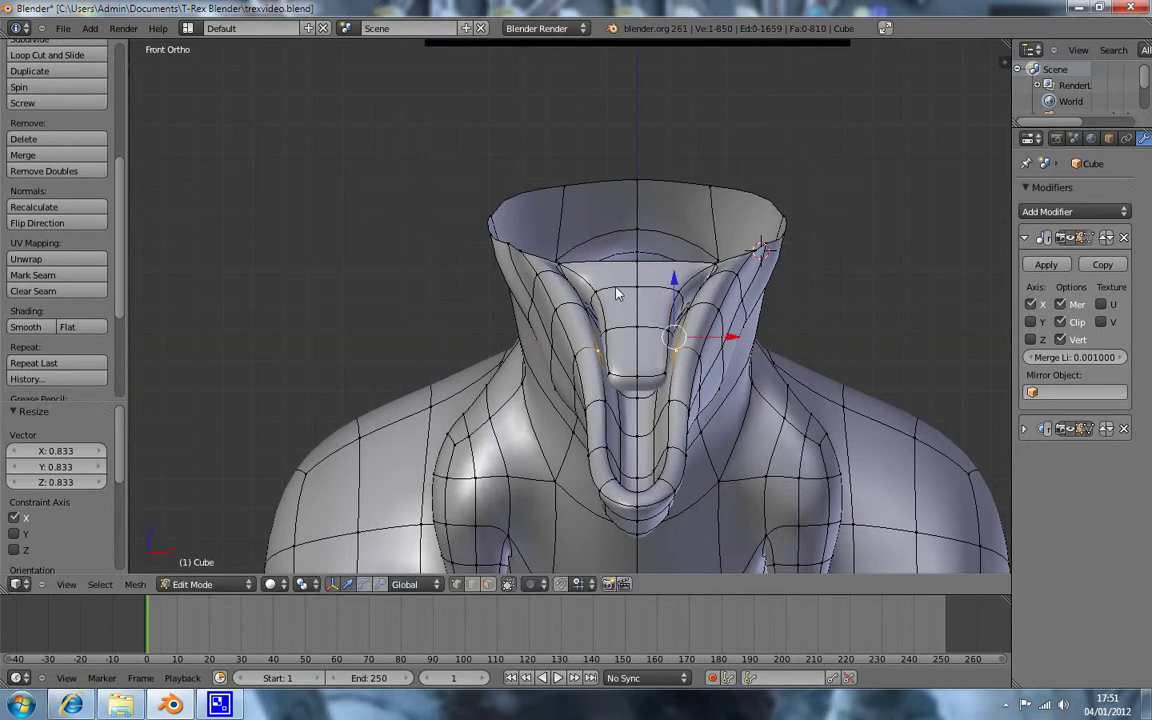
{"action": "right_click", "coordinate": [620, 295], "text": "alt"}
{"action": "key", "text": "s"}
{"action": "key", "text": "x"}
{"action": "left_click", "coordinate": [718, 346]}
Step: Select the four corner vertices of the throat-tip face under the jaw
{"action": "key", "text": "a"}
{"action": "right_click", "coordinate": [640, 386]}
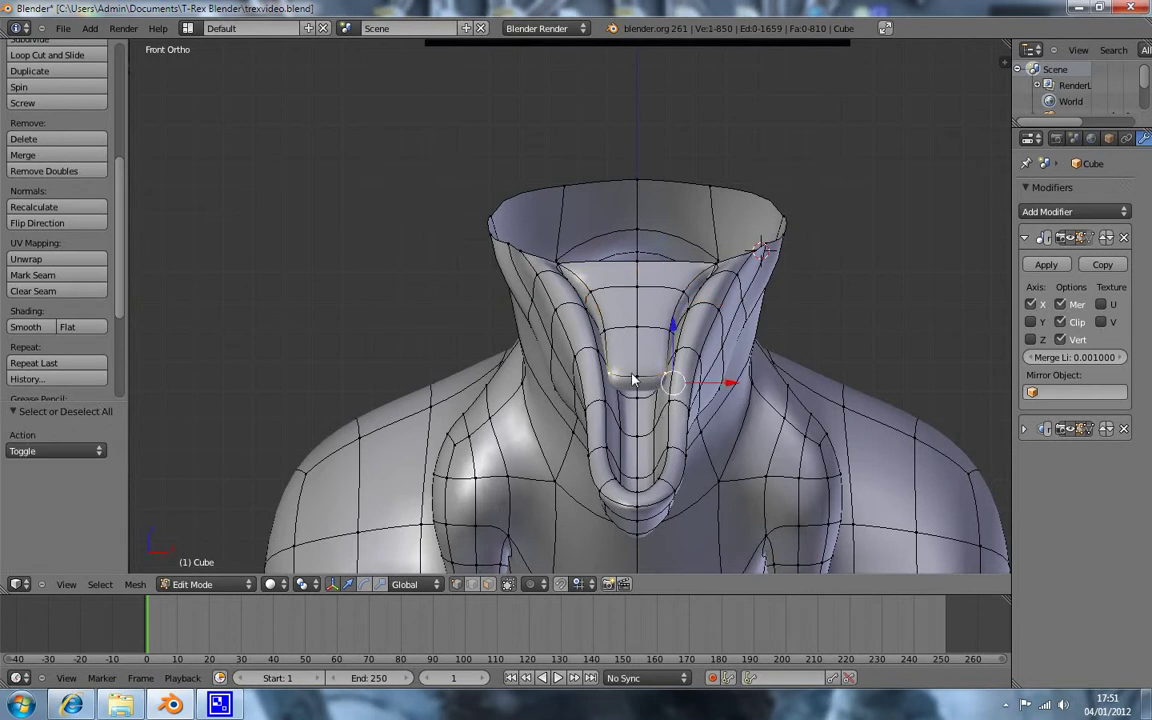
{"action": "scroll", "coordinate": [645, 387], "scroll_direction": "down", "scroll_amount": 4}
{"action": "middle_click_drag", "start_coordinate": [645, 387], "coordinate": [660, 404]}
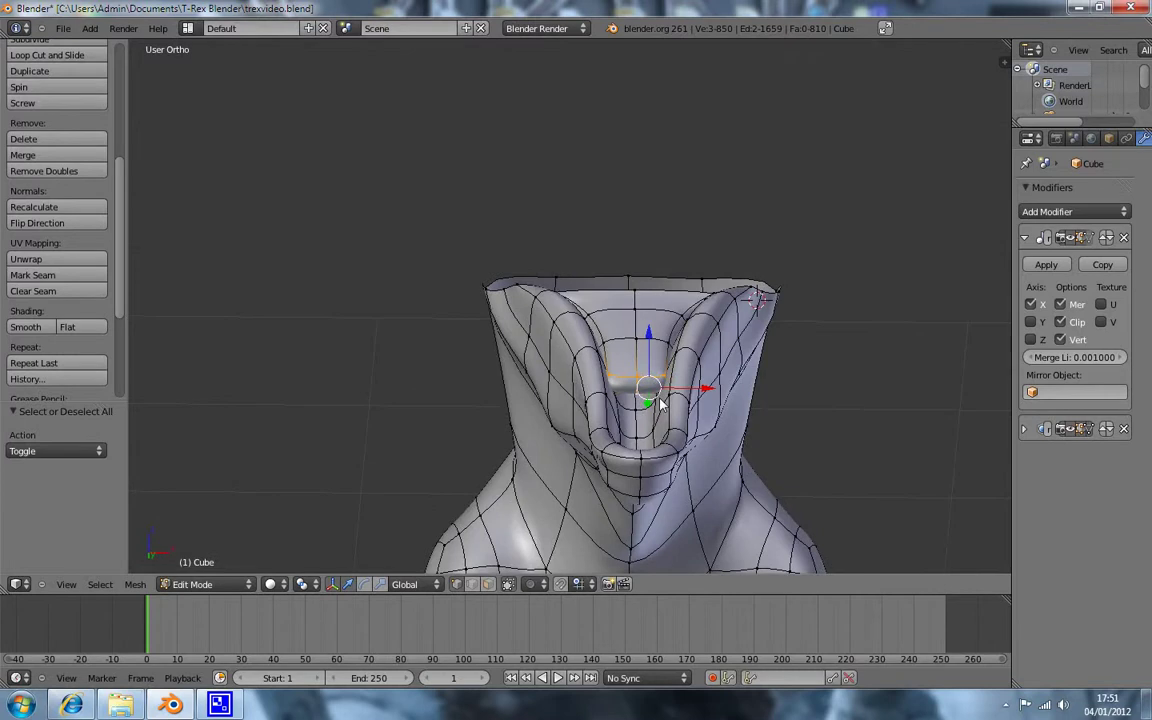
{"action": "right_click", "coordinate": [663, 399], "text": "shift"}
{"action": "right_click", "coordinate": [672, 408], "text": "shift"}
{"action": "key", "text": "z"}
{"action": "mouse_move", "coordinate": [669, 404]}
{"action": "middle_mouse_down"}
{"action": "mouse_move", "coordinate": [735, 422]}
{"action": "mouse_move", "coordinate": [706, 443]}
{"action": "middle_mouse_up"}
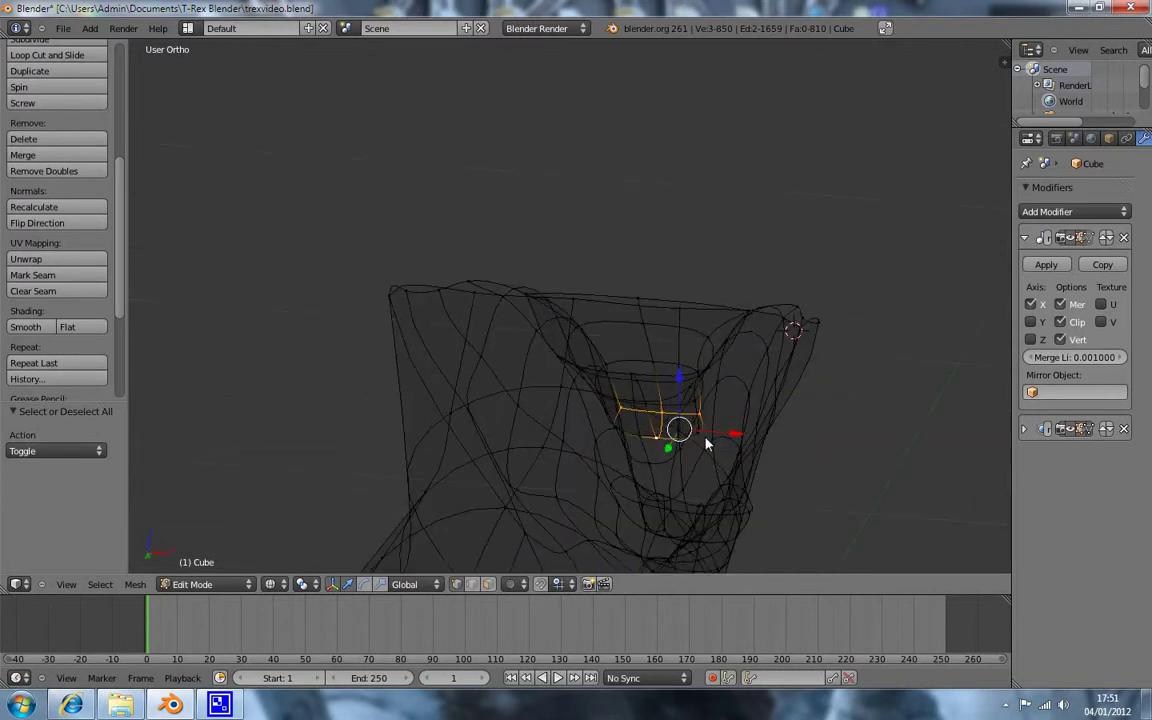
{"action": "right_click", "coordinate": [690, 446], "text": "shift"}
Step: Narrow the throat-tip face to 0.688 along X, then show the side reference view
{"action": "key", "text": "KP_1"}
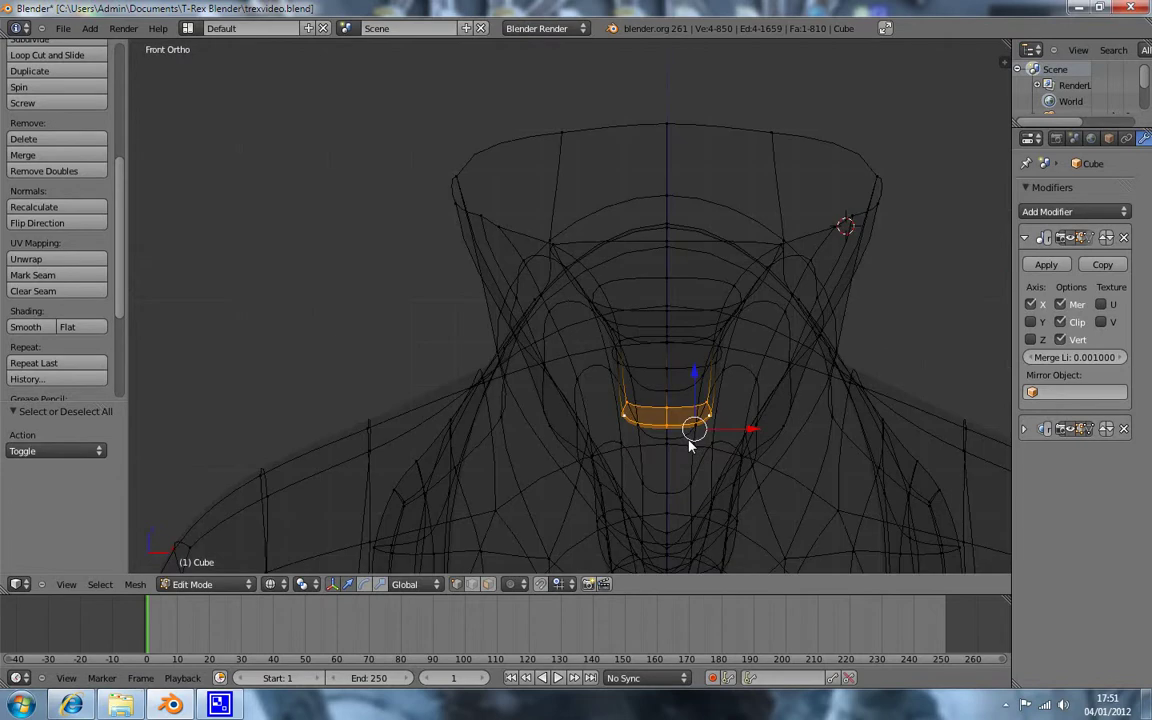
{"action": "key", "text": "z"}
{"action": "key", "text": "s"}
{"action": "key", "text": "x"}
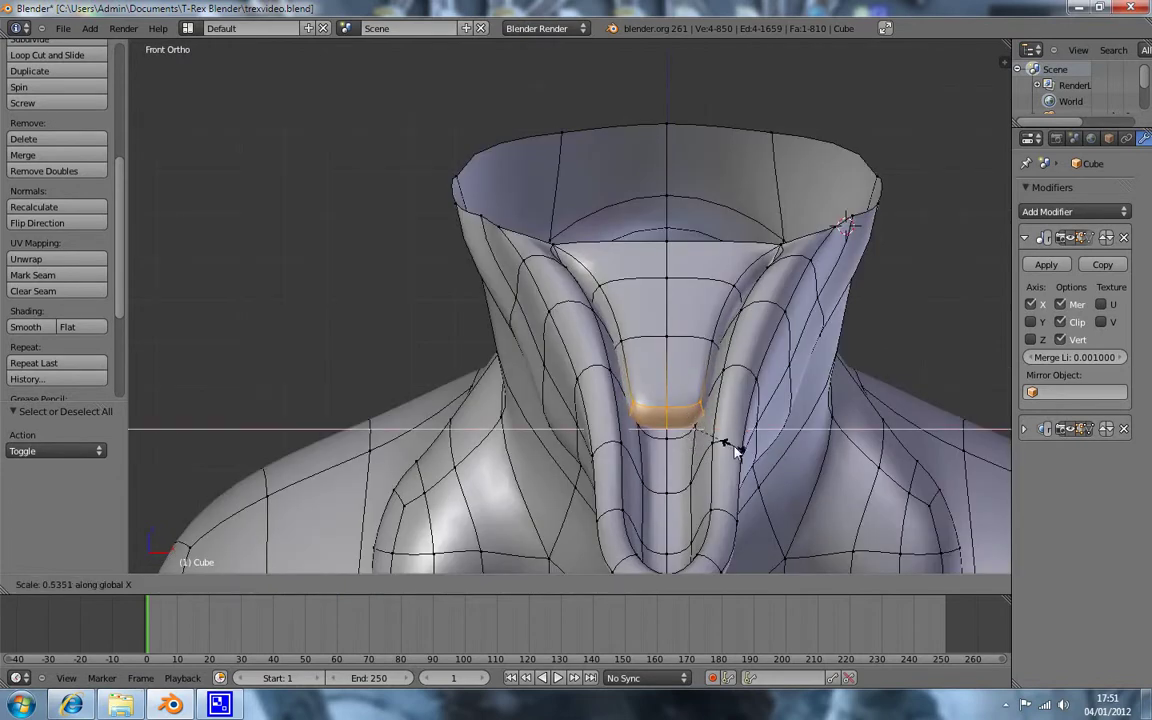
{"action": "left_click", "coordinate": [740, 457]}
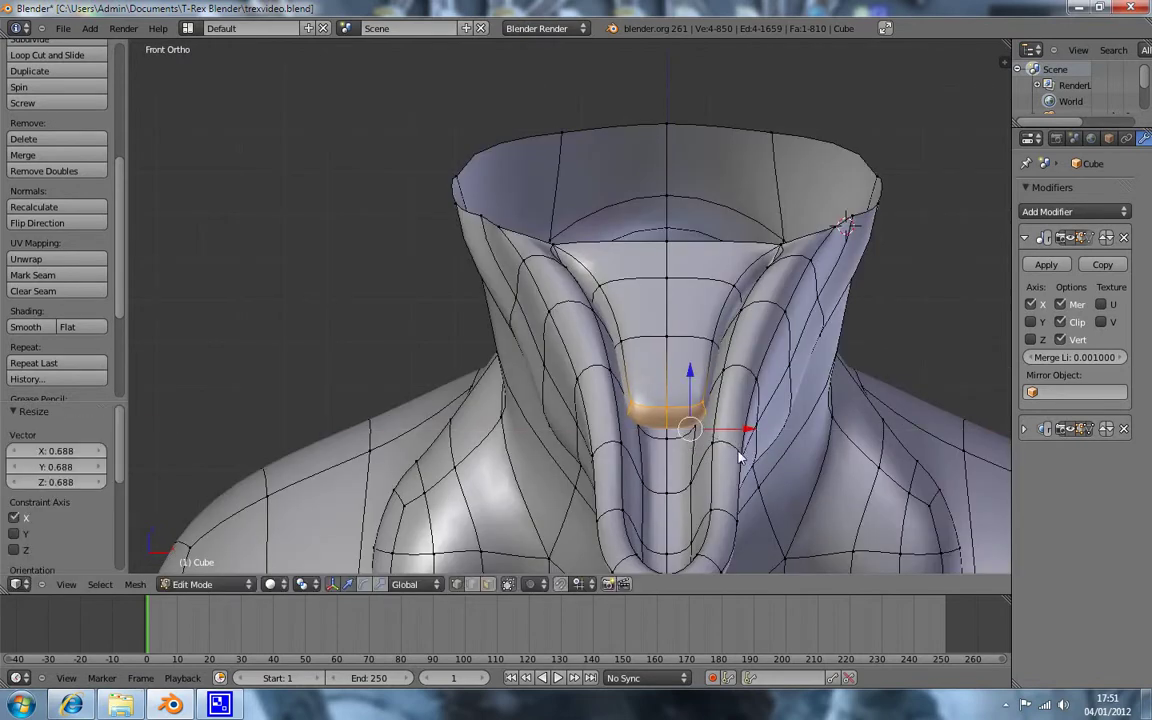
{"action": "key", "text": "KP_3"}
Step: Extrude the palate face toward the jaw tip in side wireframe view
{"action": "key", "text": "z"}
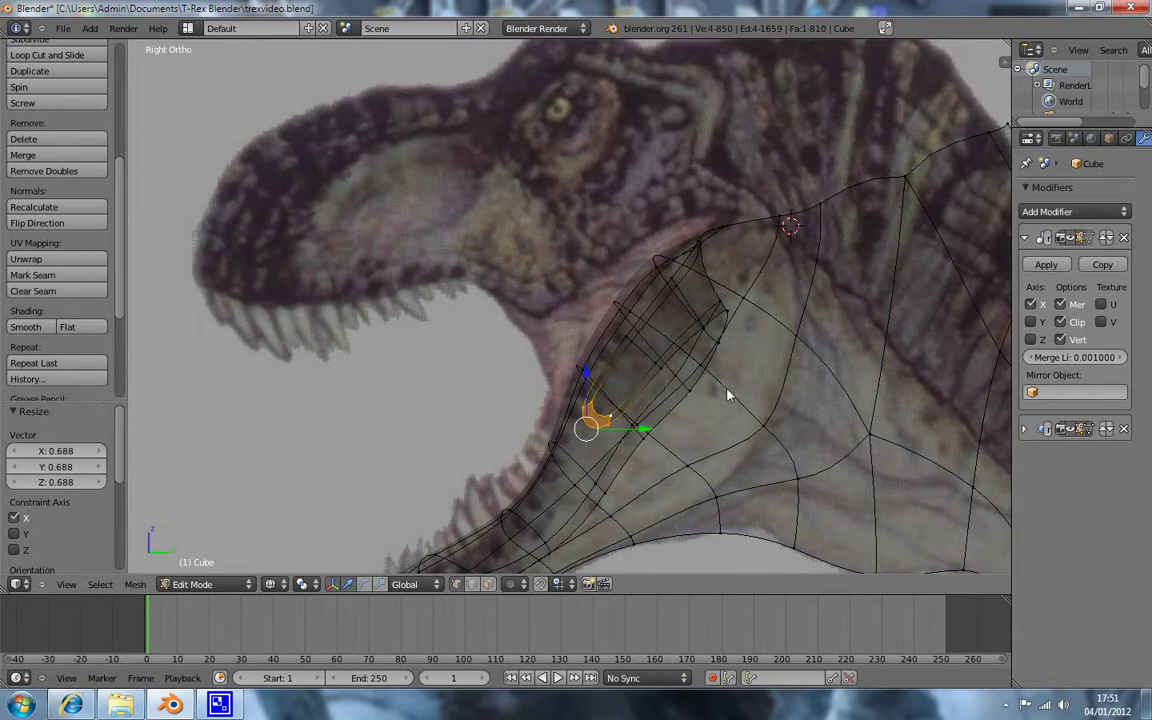
{"action": "middle_click_drag", "start_coordinate": [716, 391], "coordinate": [815, 242], "text": "shift"}
{"action": "key", "text": "g"}
{"action": "key", "text": "z"}
{"action": "key", "text": "z"}
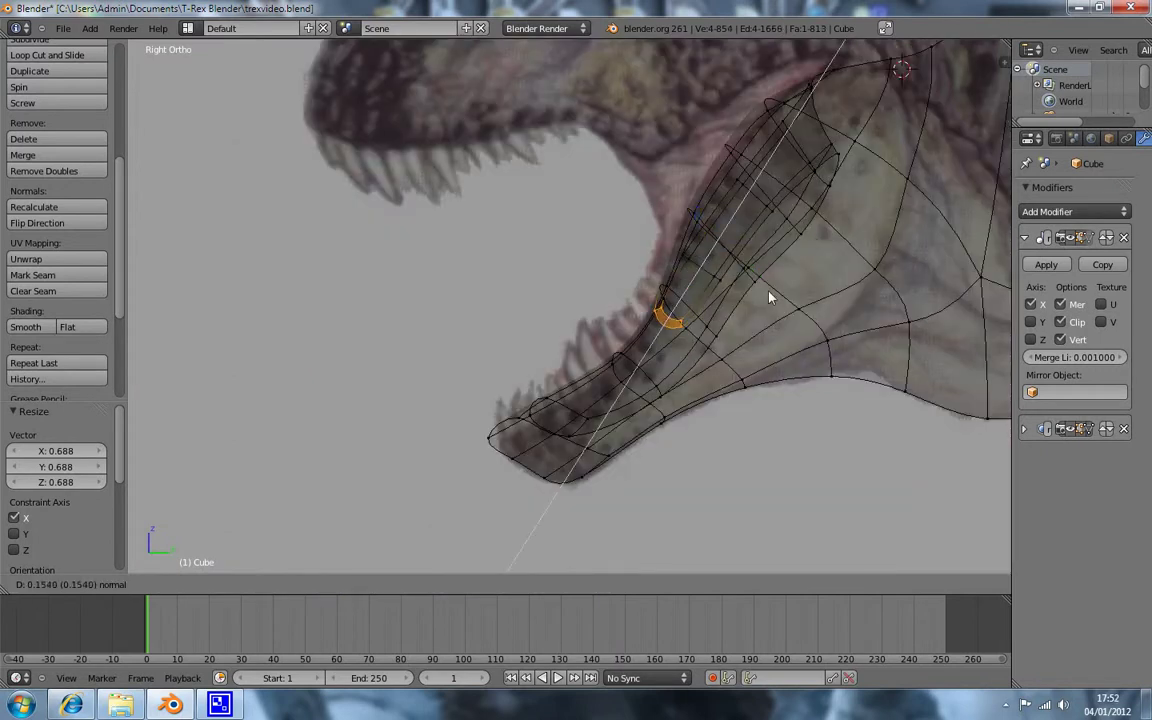
{"action": "left_click", "coordinate": [752, 320]}
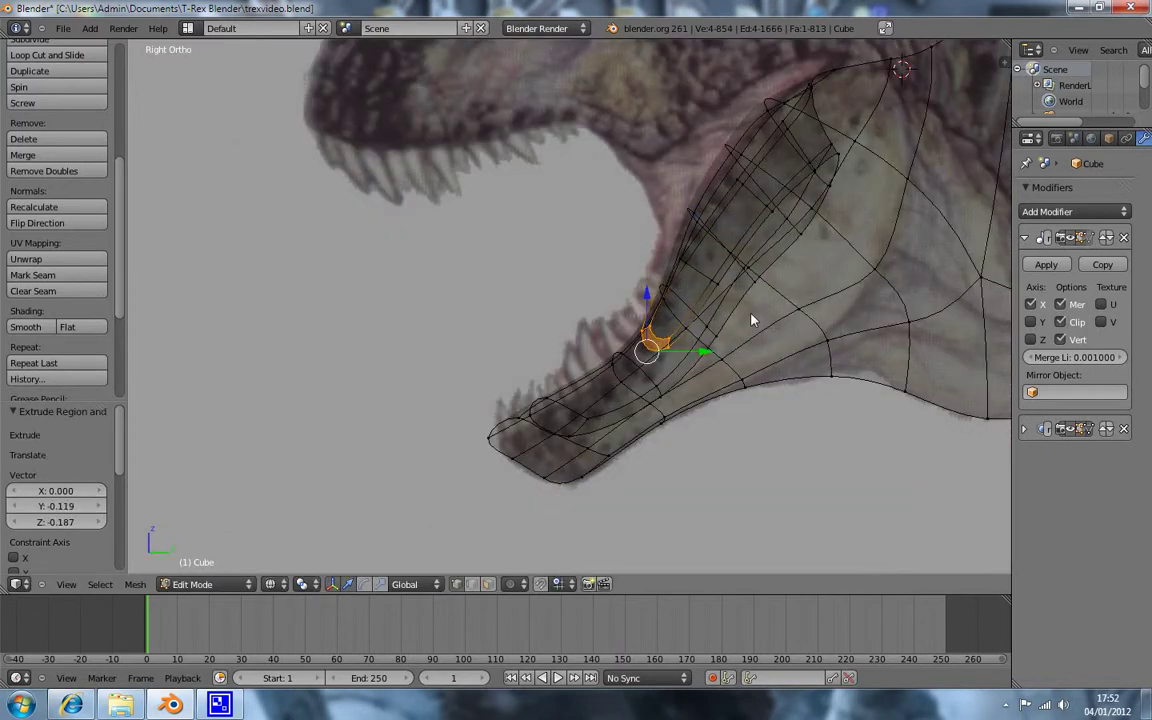
Step: Move and tilt the new face to fit the reference jaw
{"action": "key", "text": "g"}
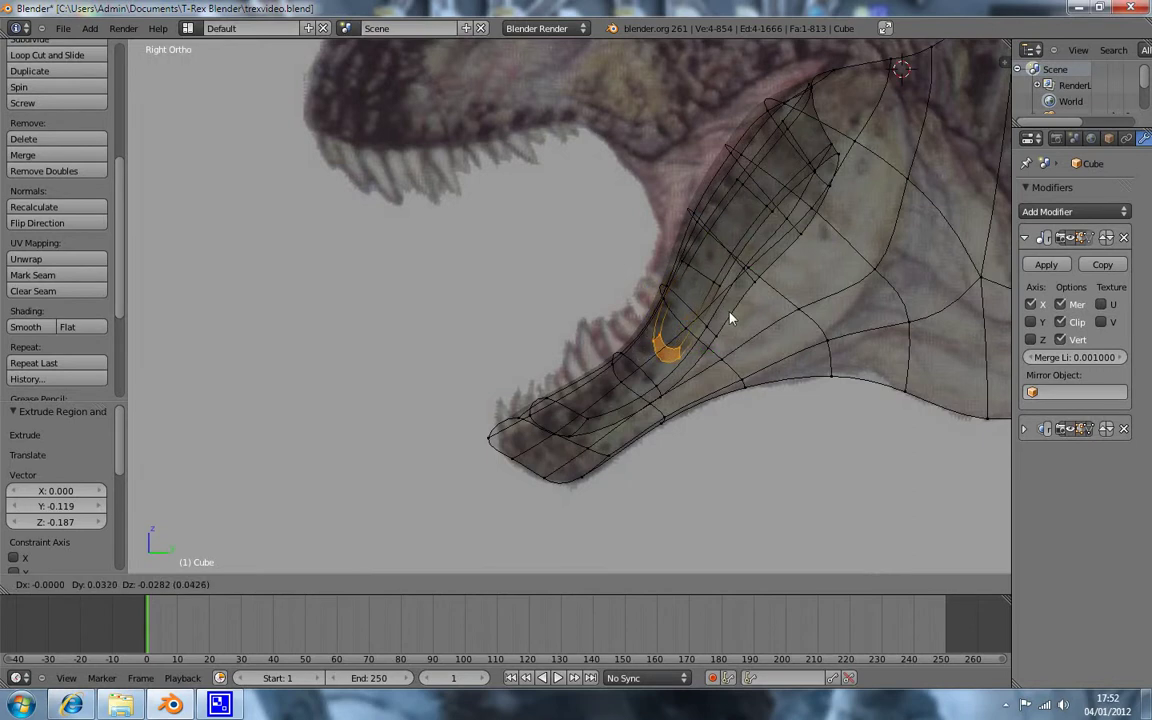
{"action": "left_click", "coordinate": [726, 318]}
{"action": "key", "text": "r"}
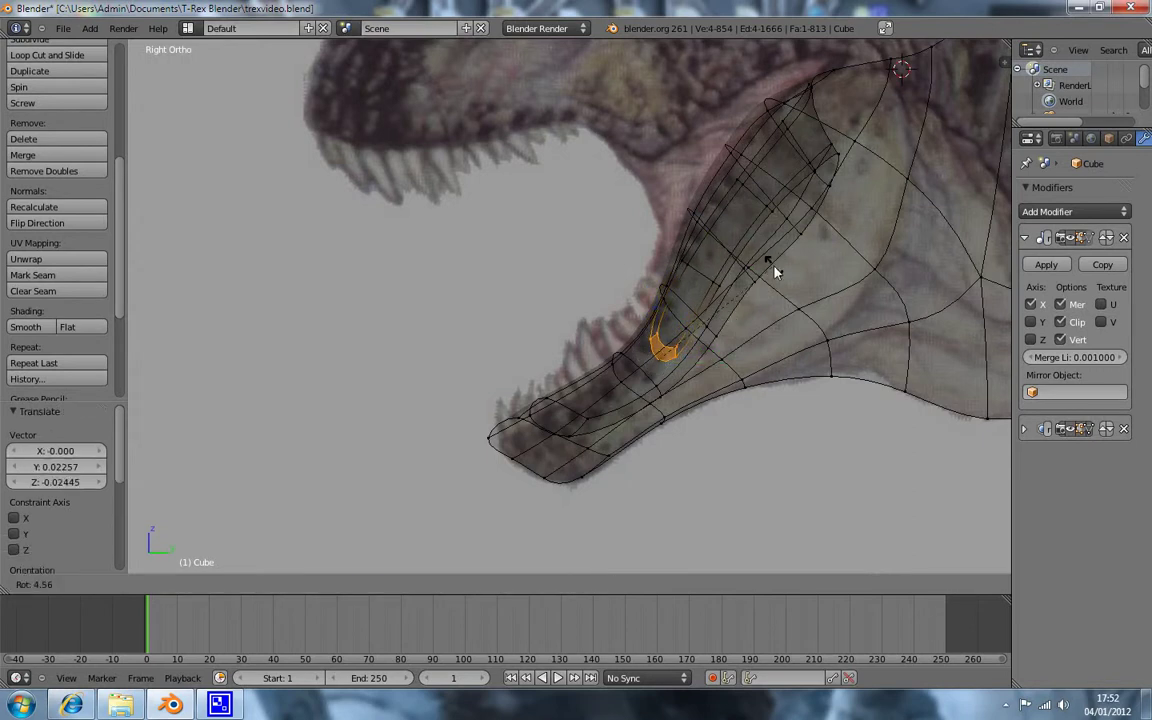
{"action": "left_click", "coordinate": [770, 274]}
{"action": "key", "text": "g"}
{"action": "key", "text": "Escape"}
{"action": "key", "text": "g"}
{"action": "left_click", "coordinate": [762, 282]}
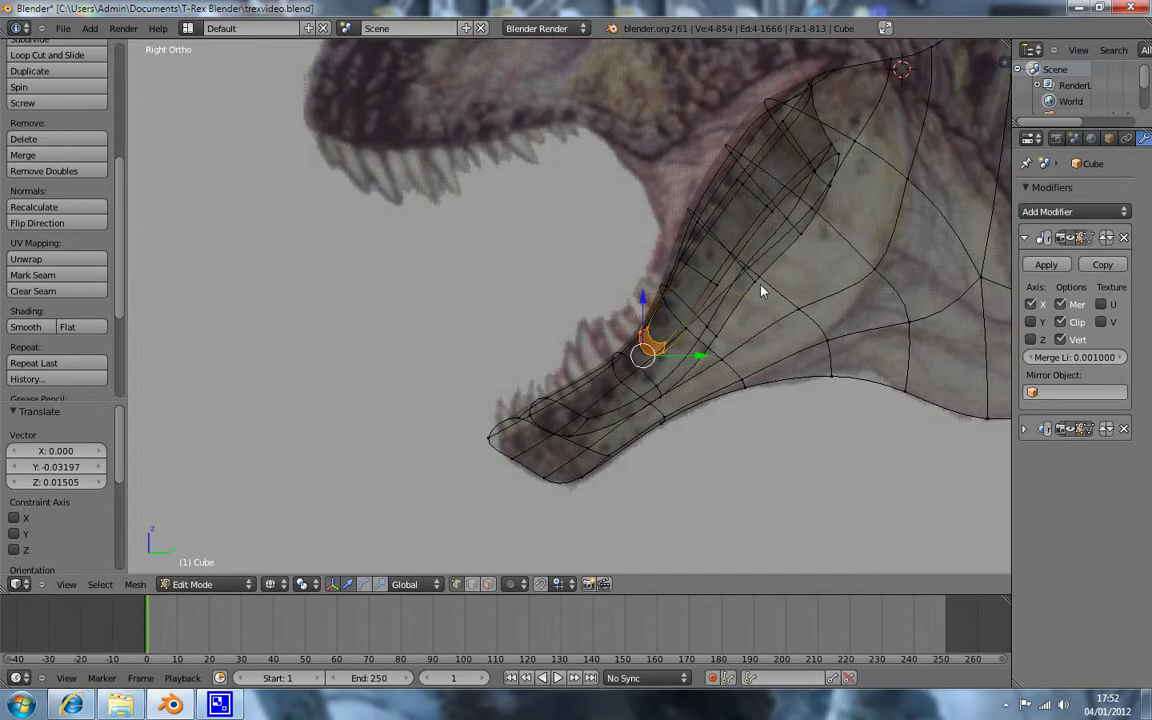
Step: Extrude another palate section toward the tip, then tilt and position it
{"action": "key", "text": "e"}
{"action": "left_click", "coordinate": [702, 321]}
{"action": "key", "text": "r"}
{"action": "left_click", "coordinate": [768, 333]}
{"action": "key", "text": "g"}
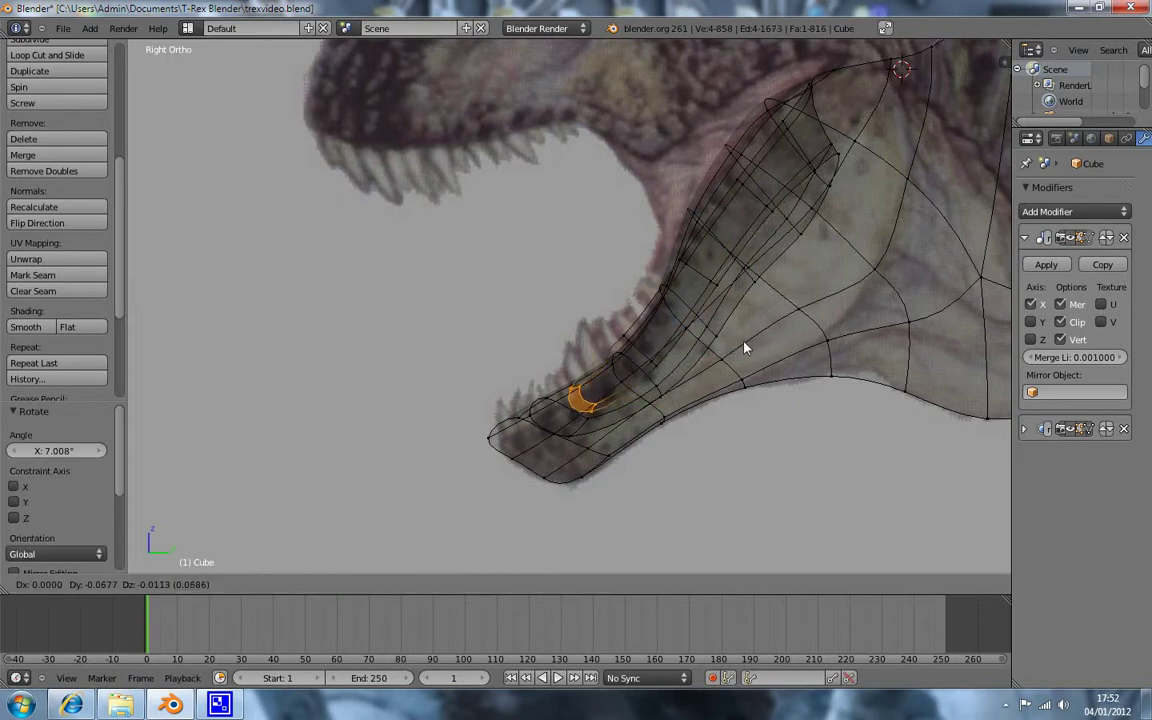
{"action": "left_click", "coordinate": [744, 348]}
Step: Check the jaw from the front, then return to the side wireframe view
{"action": "key", "text": "z"}
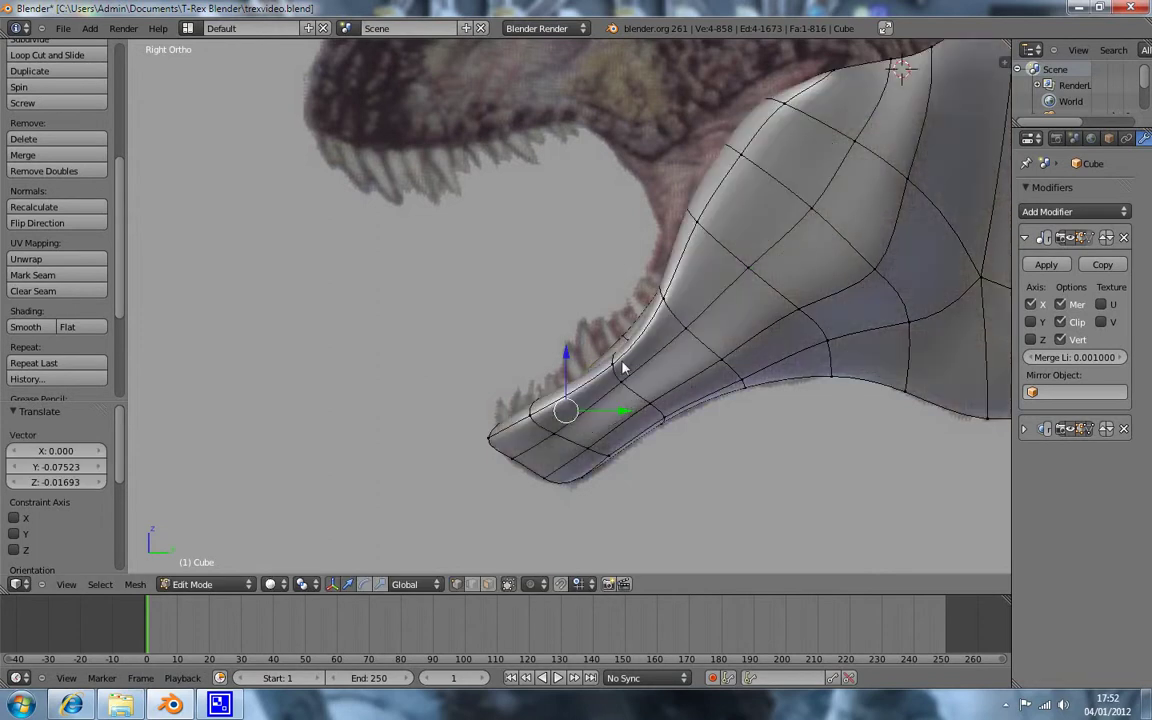
{"action": "mouse_move", "coordinate": [615, 336]}
{"action": "middle_mouse_down"}
{"action": "mouse_move", "coordinate": [810, 368]}
{"action": "mouse_move", "coordinate": [771, 386]}
{"action": "mouse_move", "coordinate": [784, 389]}
{"action": "mouse_move", "coordinate": [790, 334]}
{"action": "middle_mouse_up"}
{"action": "key", "text": "KP_1"}
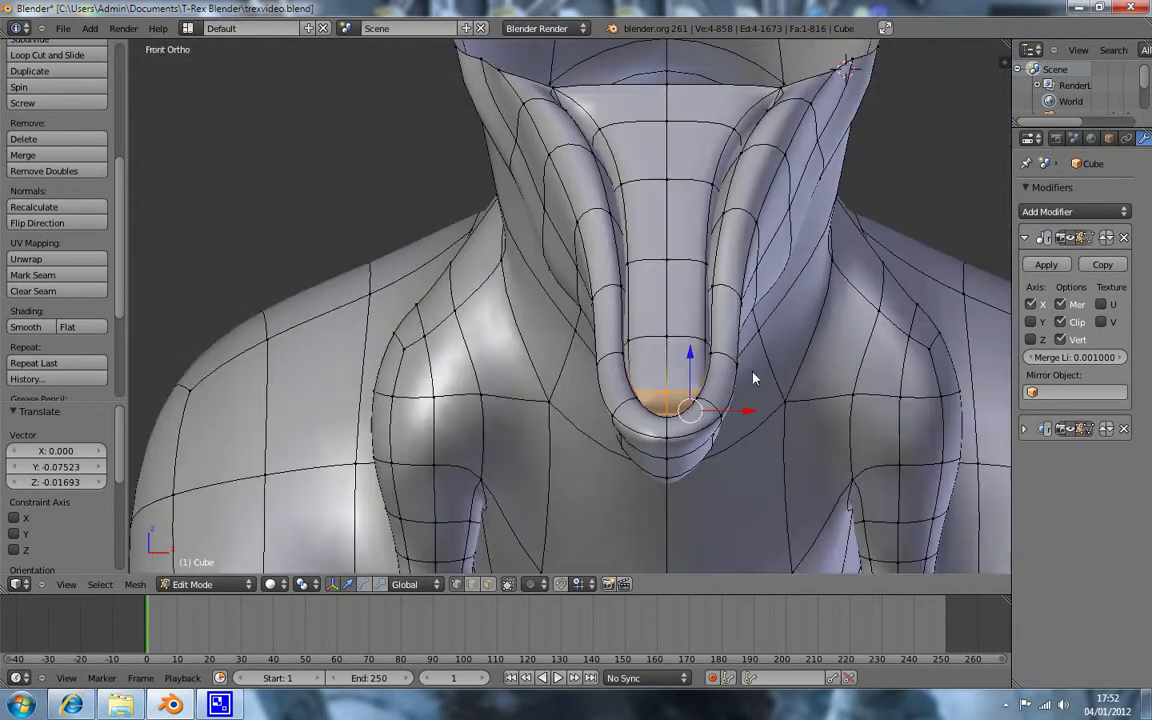
{"action": "key", "text": "KP_3"}
{"action": "key", "text": "a"}
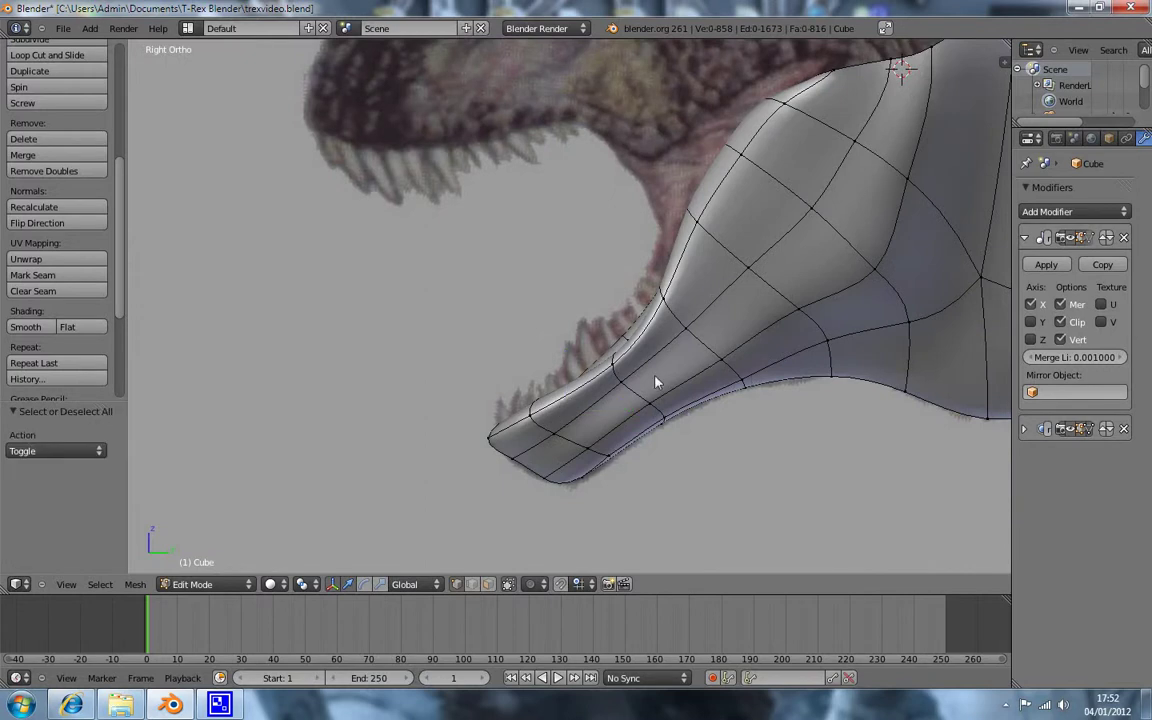
{"action": "key", "text": "a"}
{"action": "key", "text": "a"}
{"action": "key", "text": "z"}
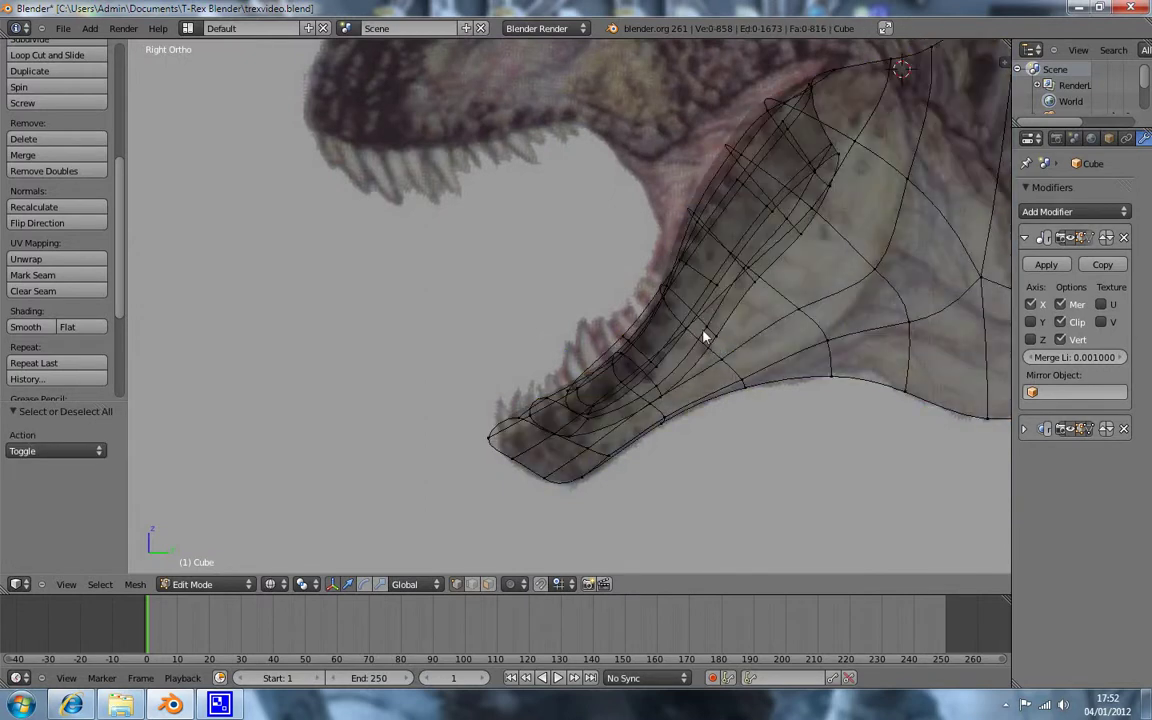
Step: Stretch a palate edge loop vertically, tilt it and move it into place
{"action": "right_click", "coordinate": [704, 279], "text": "alt"}
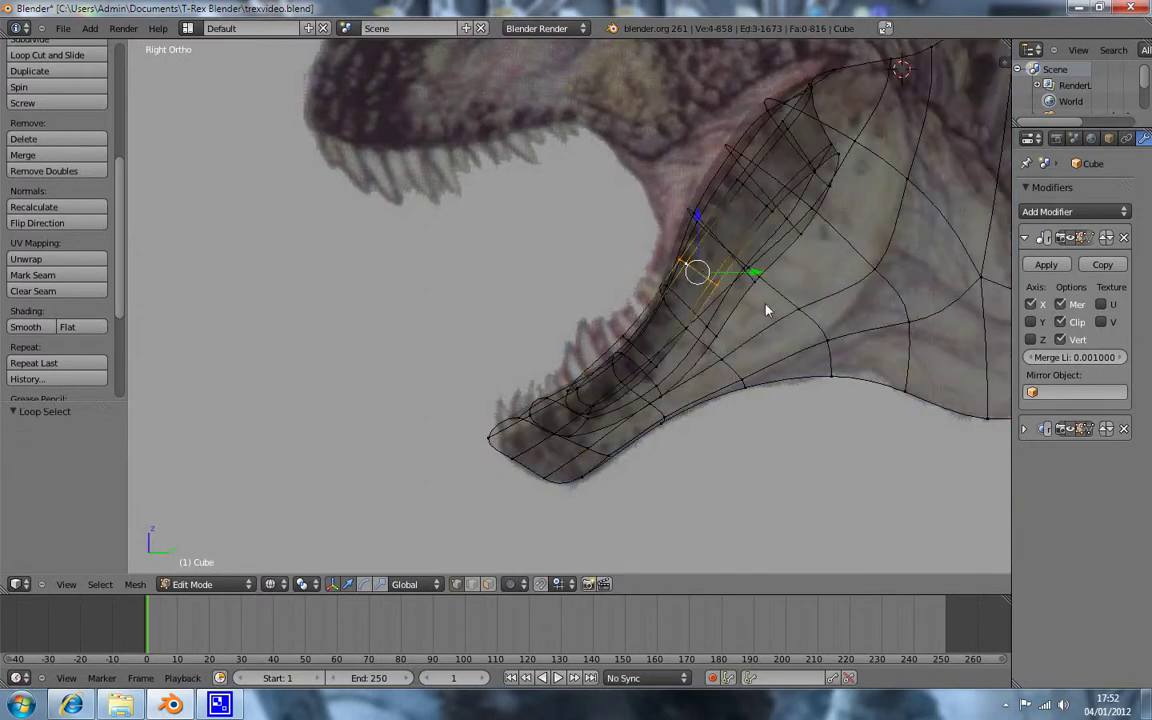
{"action": "key", "text": "s"}
{"action": "key", "text": "z"}
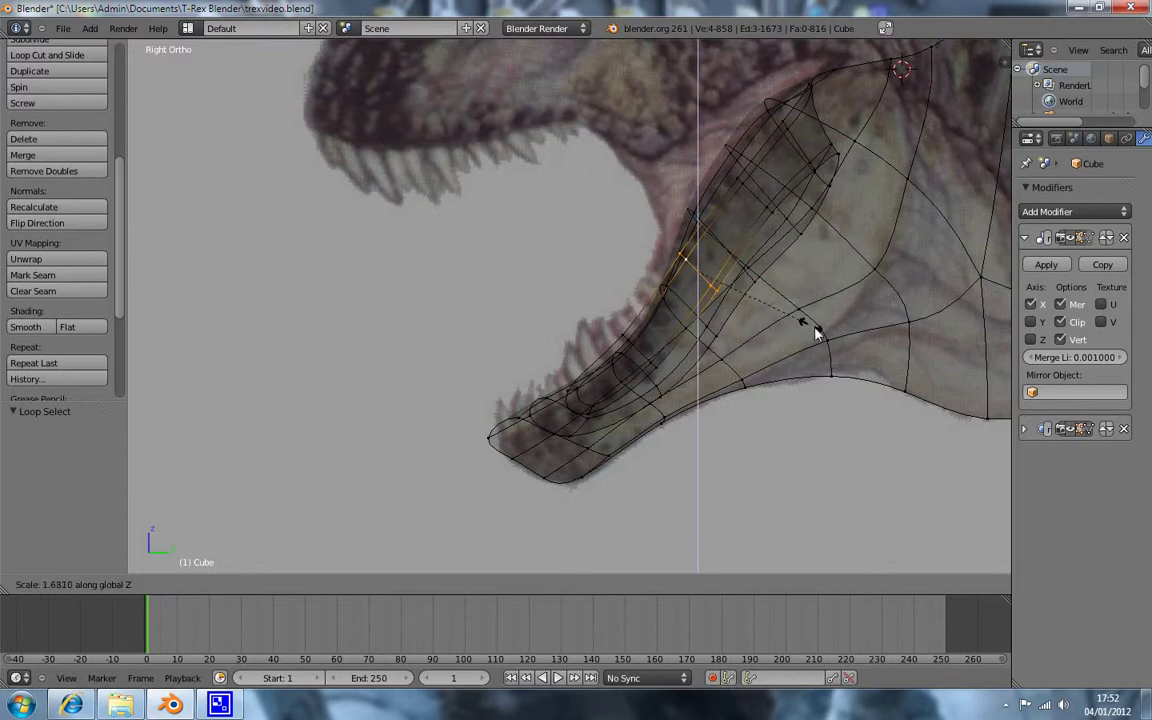
{"action": "left_click", "coordinate": [822, 326]}
{"action": "key", "text": "r"}
{"action": "left_click", "coordinate": [835, 300]}
{"action": "key", "text": "g"}
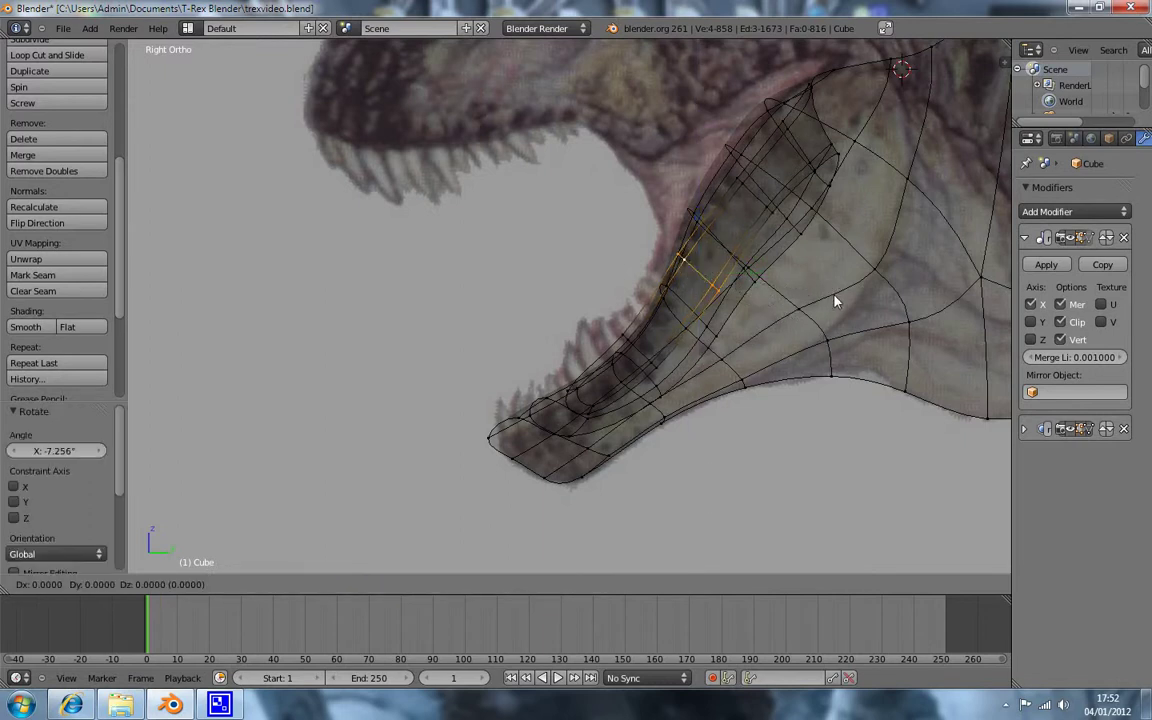
{"action": "left_click", "coordinate": [838, 303]}
{"action": "key", "text": "g"}
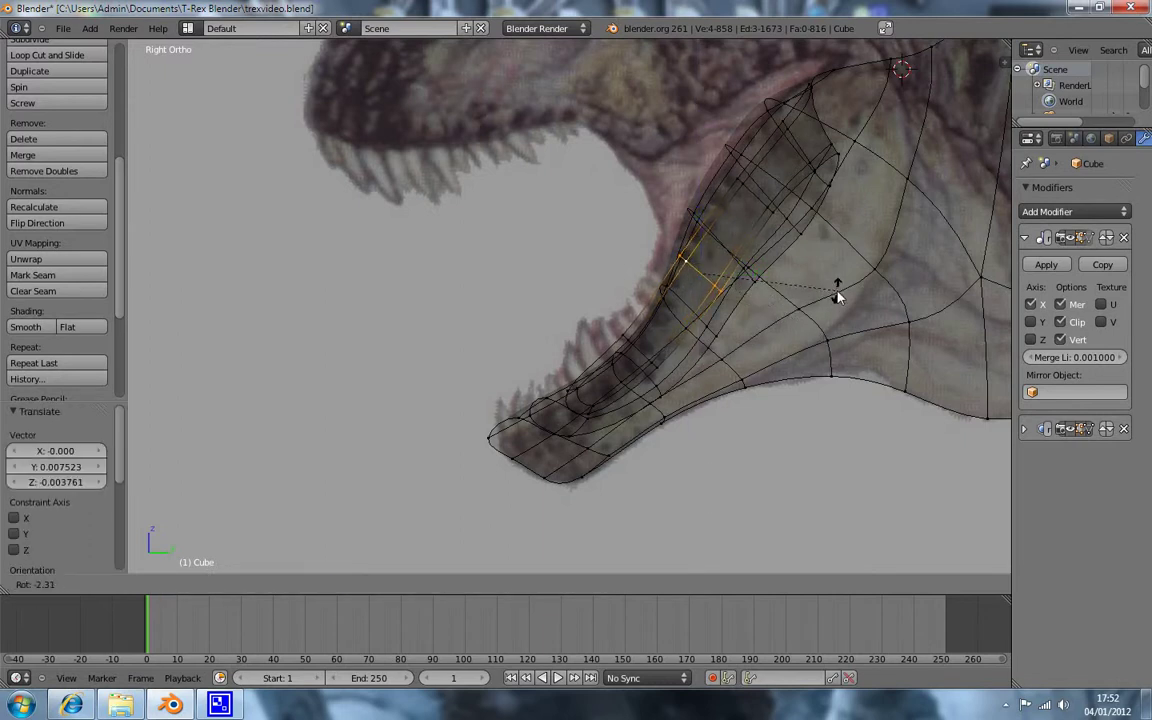
{"action": "left_click", "coordinate": [836, 297]}
Step: Stretch the loop near the snout 1.9 along Z, tilt it -11.568°, and position it
{"action": "key", "text": "a"}
{"action": "right_click", "coordinate": [645, 357], "text": "alt"}
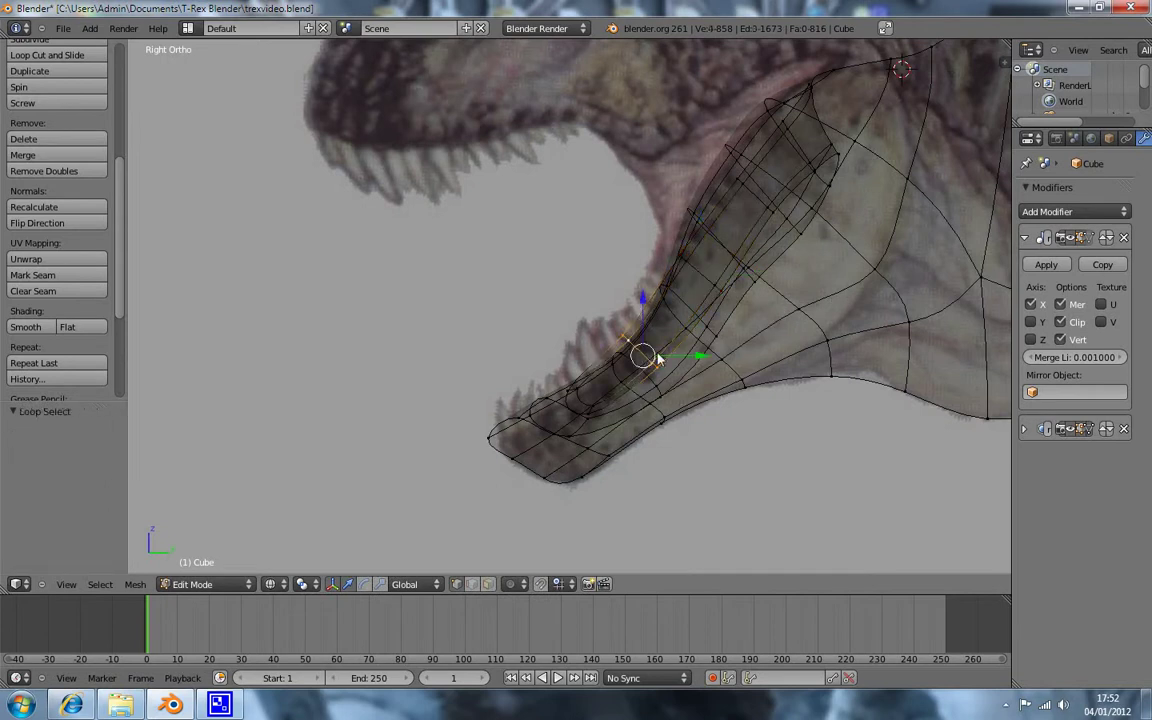
{"action": "key", "text": "s"}
{"action": "key", "text": "z"}
{"action": "left_click", "coordinate": [782, 369]}
{"action": "key", "text": "r"}
{"action": "left_click", "coordinate": [768, 336]}
{"action": "key", "text": "g"}
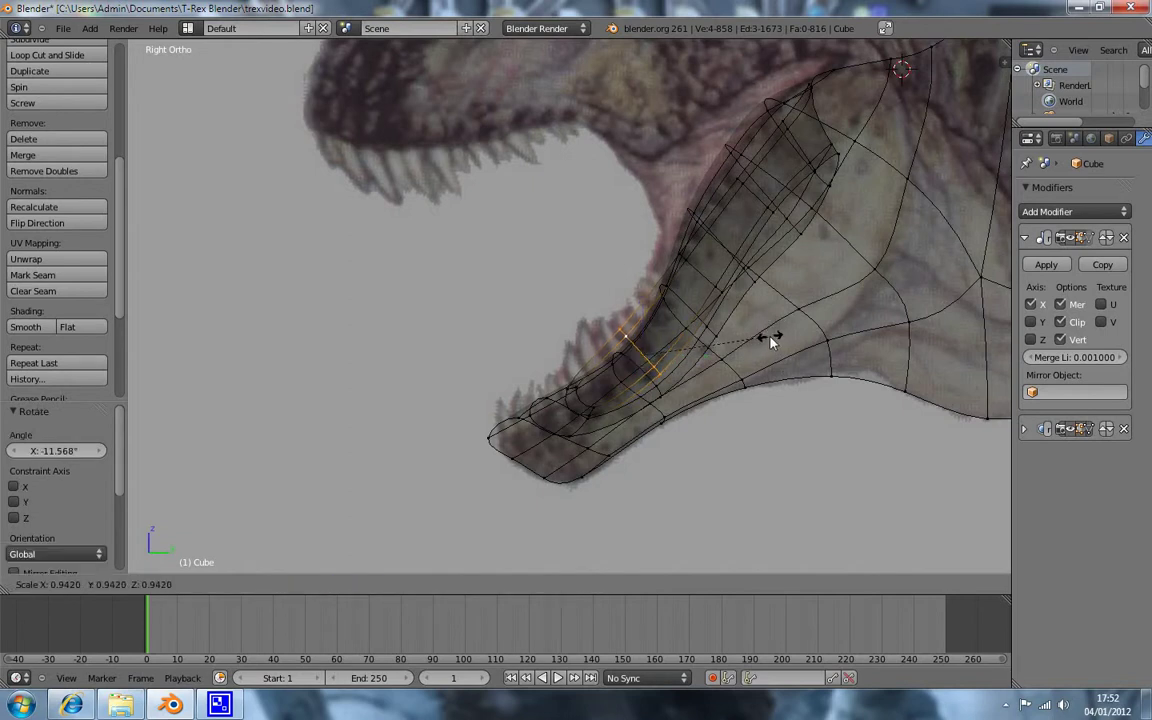
{"action": "left_click", "coordinate": [776, 344]}
{"action": "key", "text": "g"}
{"action": "left_click", "coordinate": [774, 345]}
Step: Select another jaw edge loop from a new viewing angle
{"action": "key", "text": "a"}
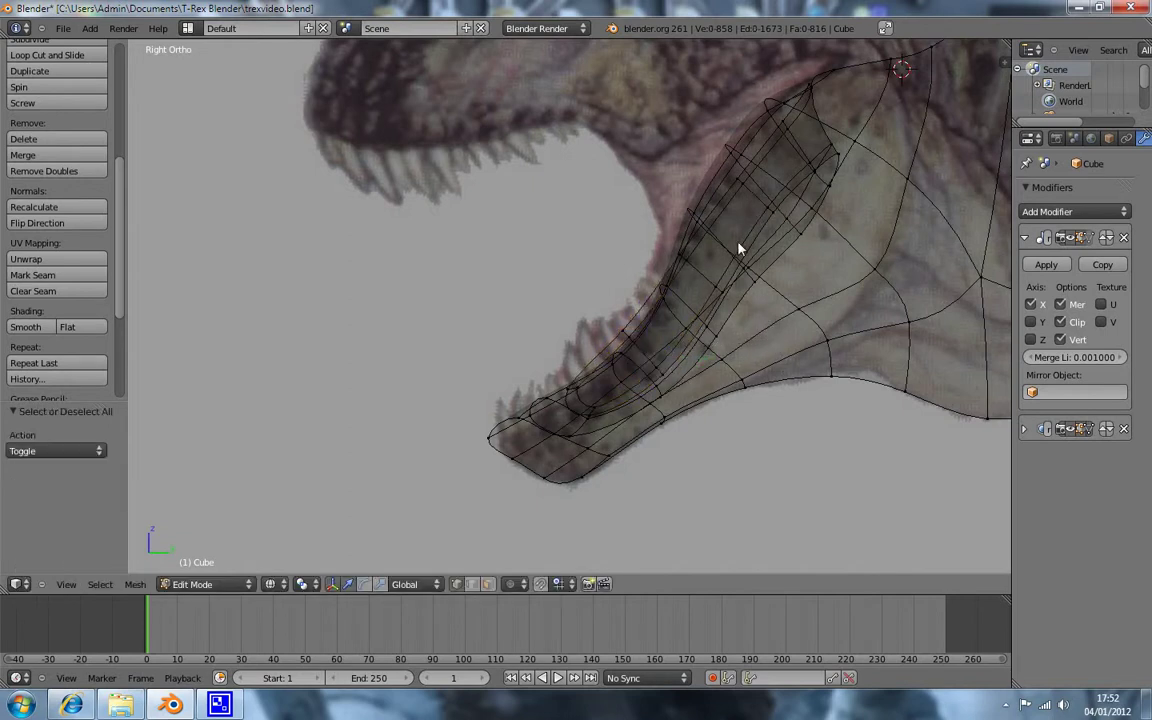
{"action": "mouse_move", "coordinate": [710, 289]}
{"action": "middle_mouse_down"}
{"action": "mouse_move", "coordinate": [771, 296]}
{"action": "mouse_move", "coordinate": [830, 329]}
{"action": "mouse_move", "coordinate": [785, 178]}
{"action": "middle_mouse_up"}
{"action": "right_click", "coordinate": [783, 178], "text": "alt"}
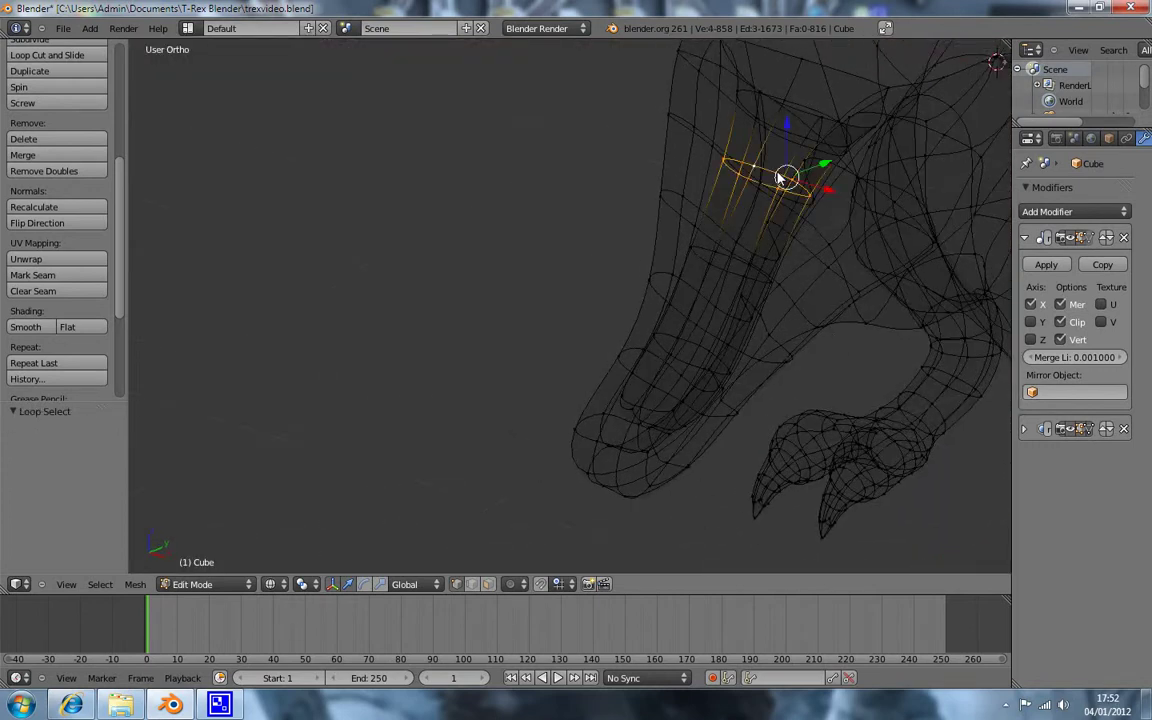
Step: Stretch the selected jaw loop vertically, tilt it and move it onto the reference mouth
{"action": "key", "text": "KP_3"}
{"action": "key", "text": "s"}
{"action": "key", "text": "z"}
{"action": "left_click", "coordinate": [941, 292]}
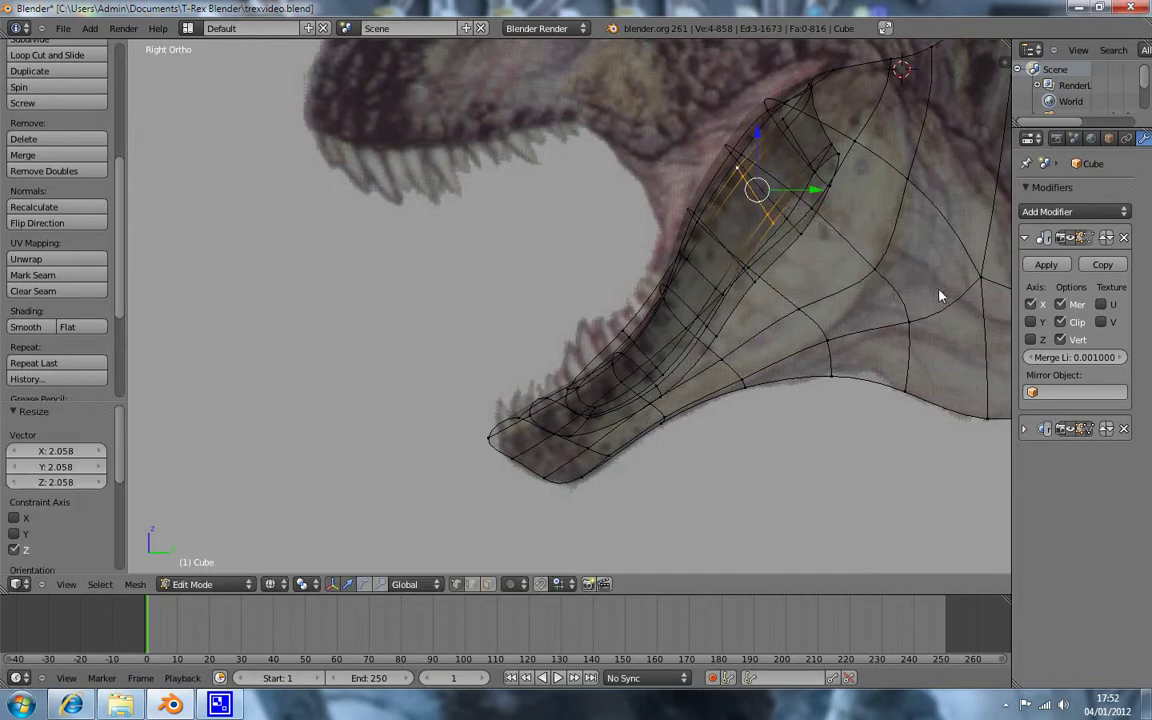
{"action": "key", "text": "r"}
{"action": "left_click", "coordinate": [936, 203]}
{"action": "key", "text": "g"}
{"action": "left_click", "coordinate": [948, 209]}
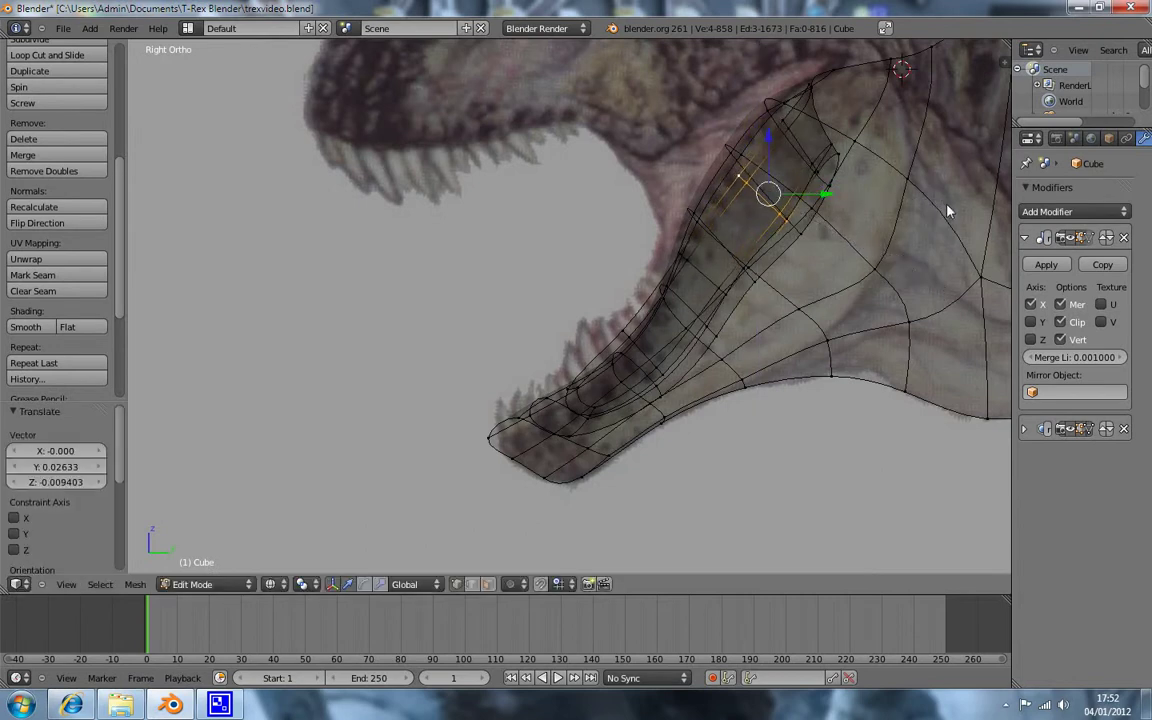
Step: Stretch, tilt and reposition the next jaw loop to match the reference jaw
{"action": "key", "text": "s"}
{"action": "key", "text": "z"}
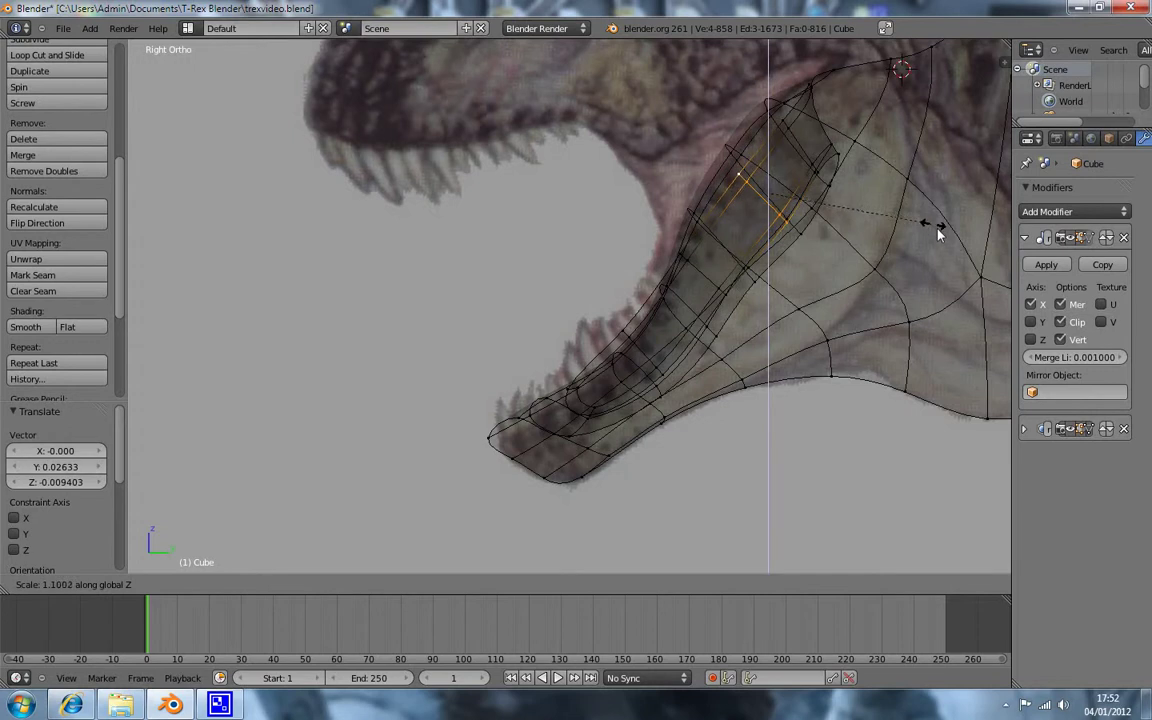
{"action": "left_click", "coordinate": [915, 300]}
{"action": "key", "text": "r"}
{"action": "left_click", "coordinate": [918, 197]}
{"action": "key", "text": "g"}
{"action": "left_click", "coordinate": [930, 192]}
{"action": "key", "text": "r"}
{"action": "left_click", "coordinate": [931, 178]}
Step: Move the mouth-tip vertices -0.03761 along Y and -0.02445 along Z onto the reference jaw
{"action": "key", "text": "a"}
{"action": "key", "text": "z"}
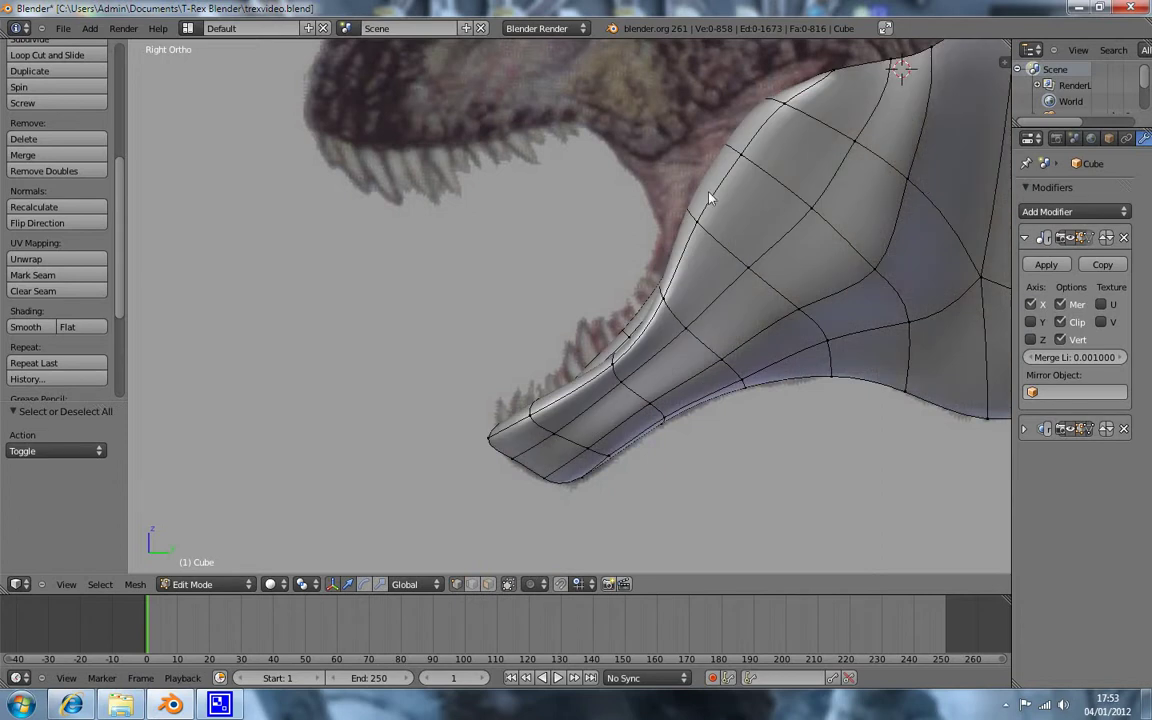
{"action": "mouse_move", "coordinate": [667, 163]}
{"action": "middle_mouse_down"}
{"action": "mouse_move", "coordinate": [867, 139]}
{"action": "mouse_move", "coordinate": [849, 185]}
{"action": "mouse_move", "coordinate": [813, 180]}
{"action": "mouse_move", "coordinate": [743, 234]}
{"action": "mouse_move", "coordinate": [812, 249]}
{"action": "mouse_move", "coordinate": [802, 226]}
{"action": "mouse_move", "coordinate": [812, 231]}
{"action": "middle_mouse_up"}
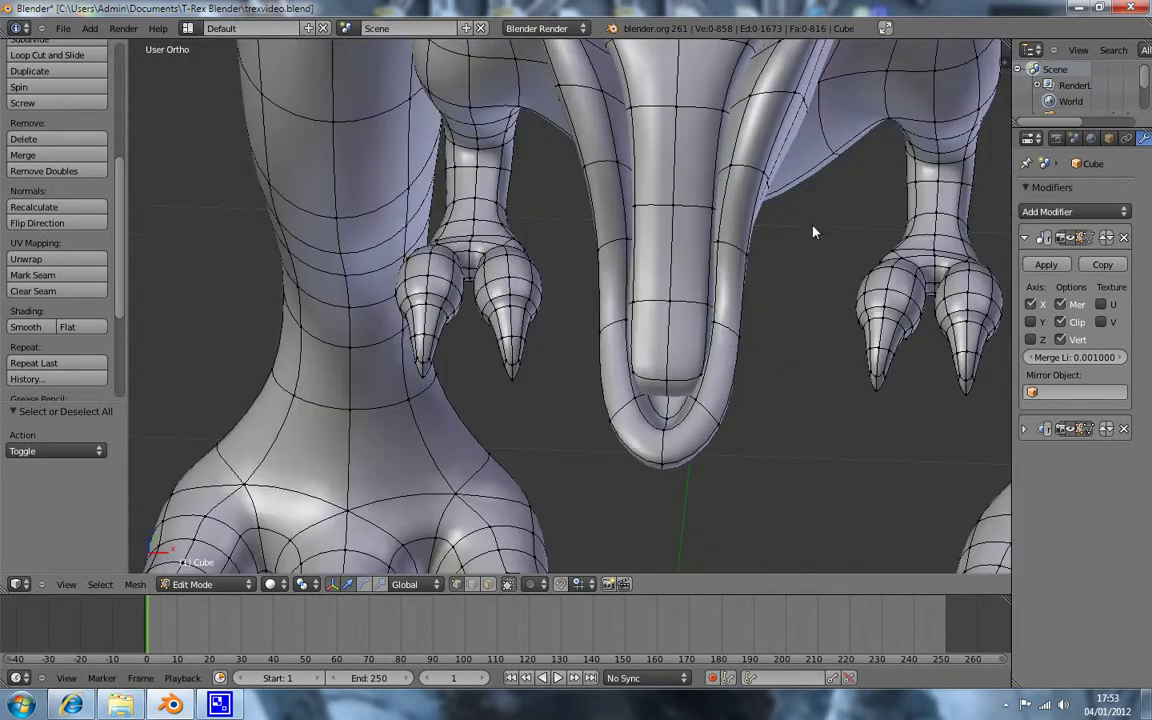
{"action": "middle_click_drag", "start_coordinate": [680, 390], "coordinate": [680, 366]}
{"action": "right_click", "coordinate": [670, 418], "text": "shift"}
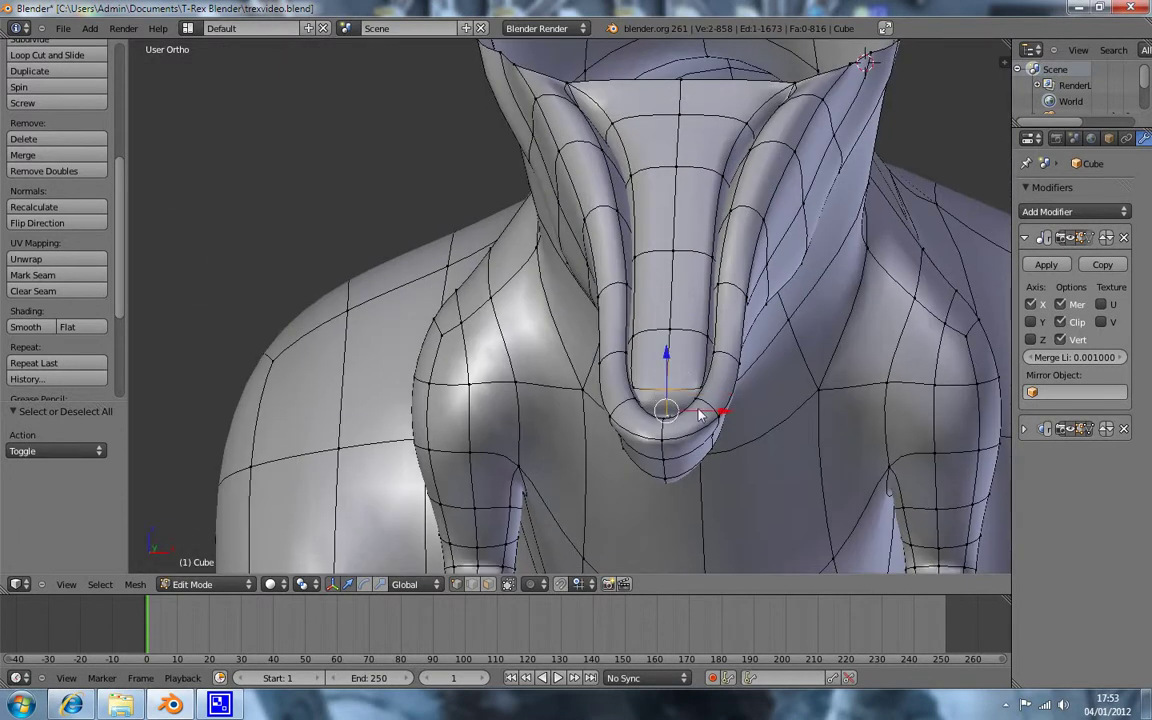
{"action": "key", "text": "KP_3"}
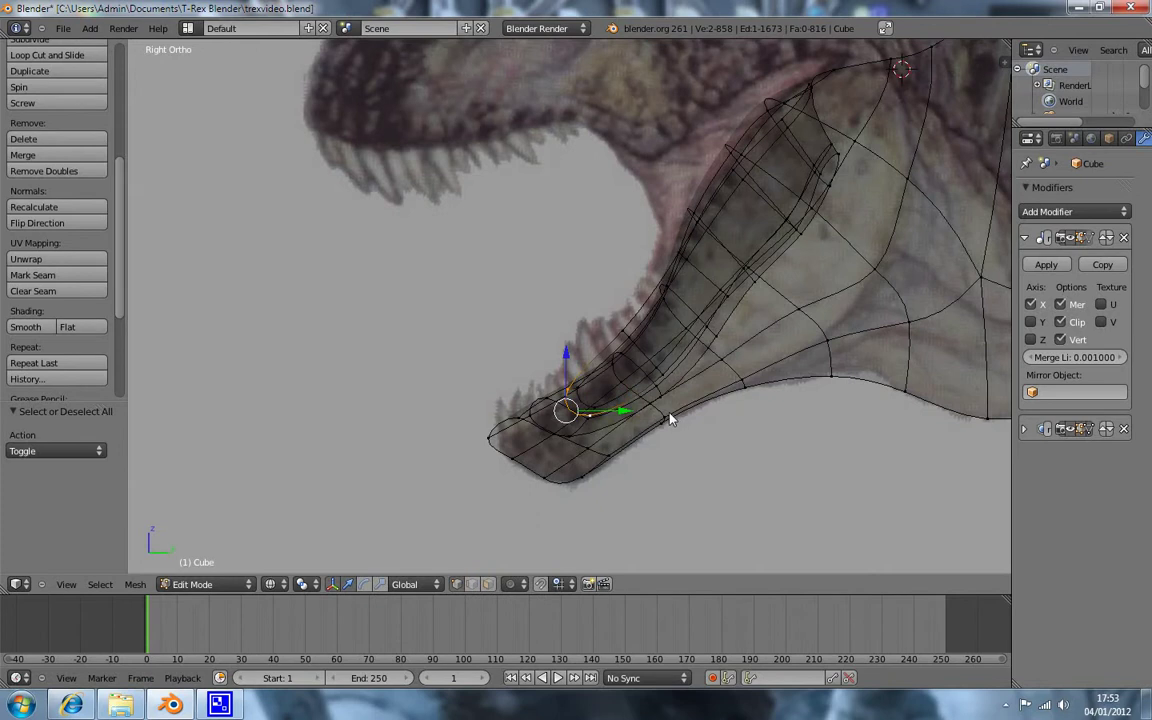
{"action": "key", "text": "g"}
{"action": "left_click", "coordinate": [653, 426]}
{"action": "key", "text": "a"}
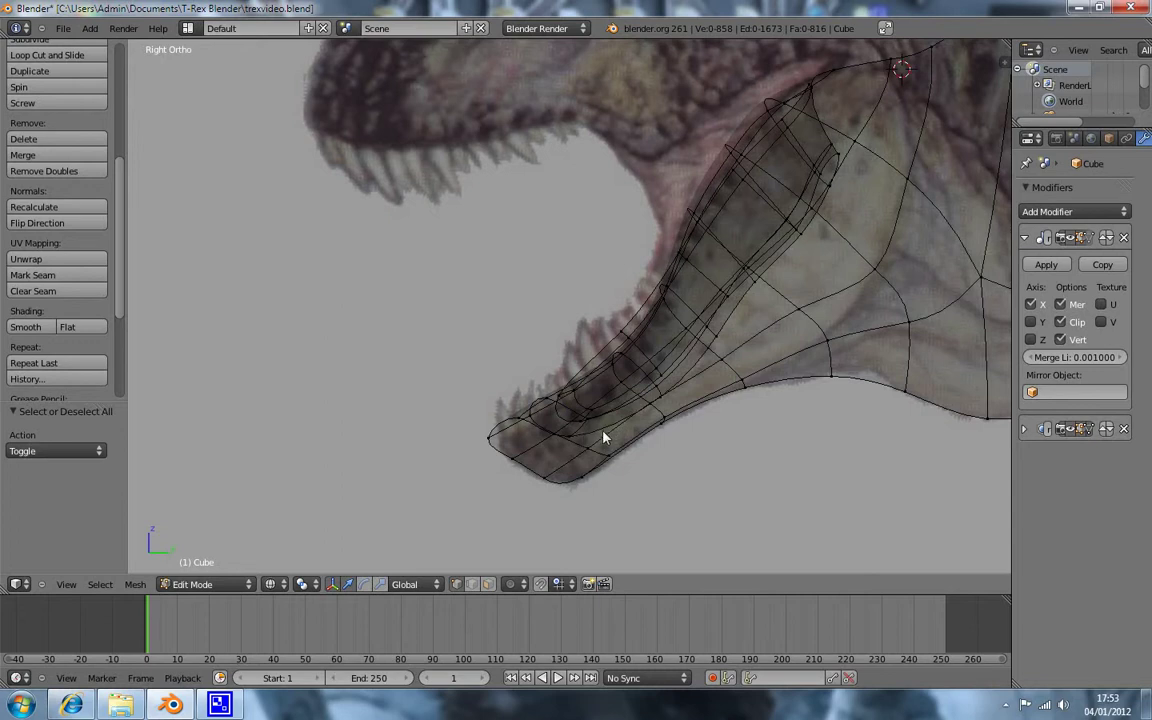
{"action": "key", "text": "z"}
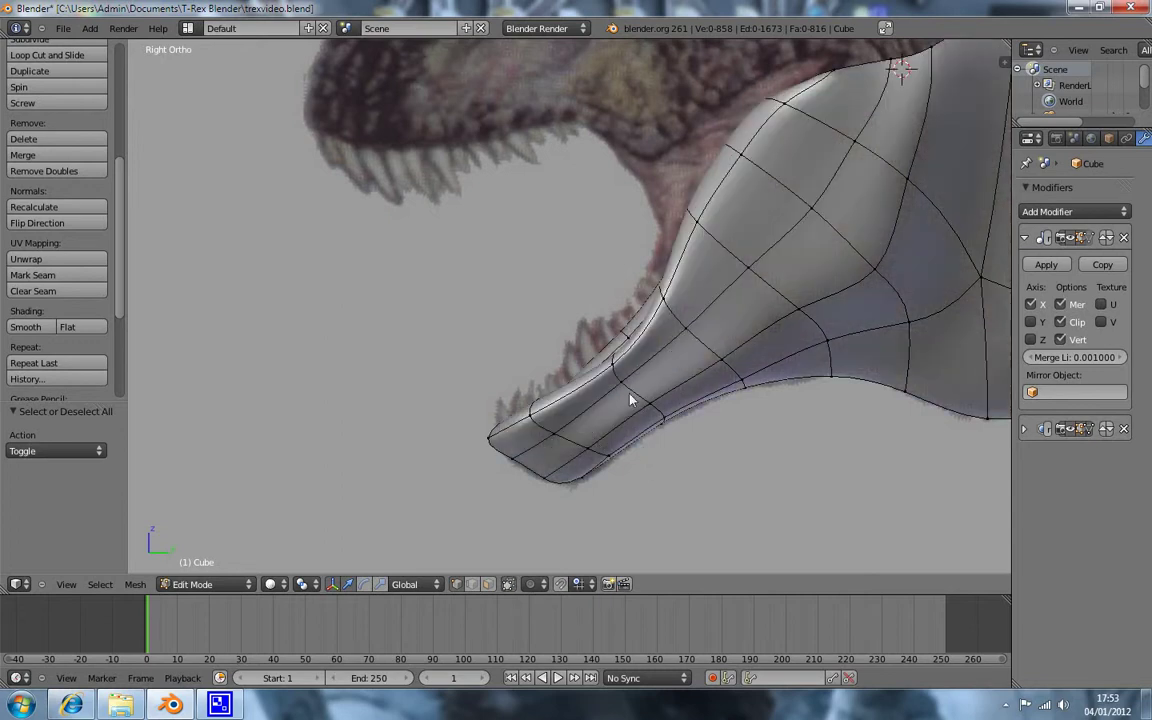
{"action": "scroll", "coordinate": [684, 391], "scroll_direction": "down", "scroll_amount": 3}
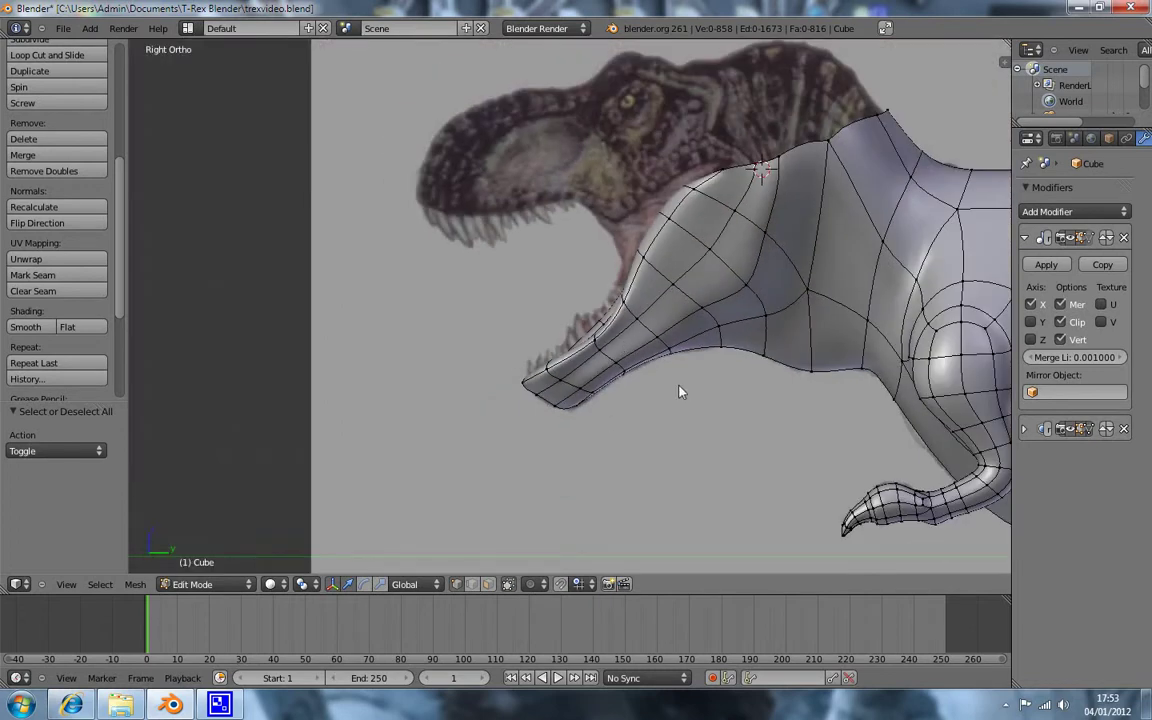
Step: Reveal all hidden mesh parts, deselect them, and return to side wireframe view
{"action": "key", "text": "alt+h"}
{"action": "key", "text": "a"}
{"action": "mouse_move", "coordinate": [613, 270]}
{"action": "middle_mouse_down"}
{"action": "mouse_move", "coordinate": [745, 190]}
{"action": "mouse_move", "coordinate": [784, 211]}
{"action": "mouse_move", "coordinate": [797, 185]}
{"action": "mouse_move", "coordinate": [793, 210]}
{"action": "mouse_move", "coordinate": [748, 237]}
{"action": "mouse_move", "coordinate": [818, 185]}
{"action": "mouse_move", "coordinate": [740, 229]}
{"action": "mouse_move", "coordinate": [656, 224]}
{"action": "mouse_move", "coordinate": [700, 200]}
{"action": "mouse_move", "coordinate": [764, 200]}
{"action": "mouse_move", "coordinate": [752, 224]}
{"action": "mouse_move", "coordinate": [679, 234]}
{"action": "middle_mouse_up"}
{"action": "scroll", "coordinate": [745, 260], "scroll_direction": "down", "scroll_amount": 3}
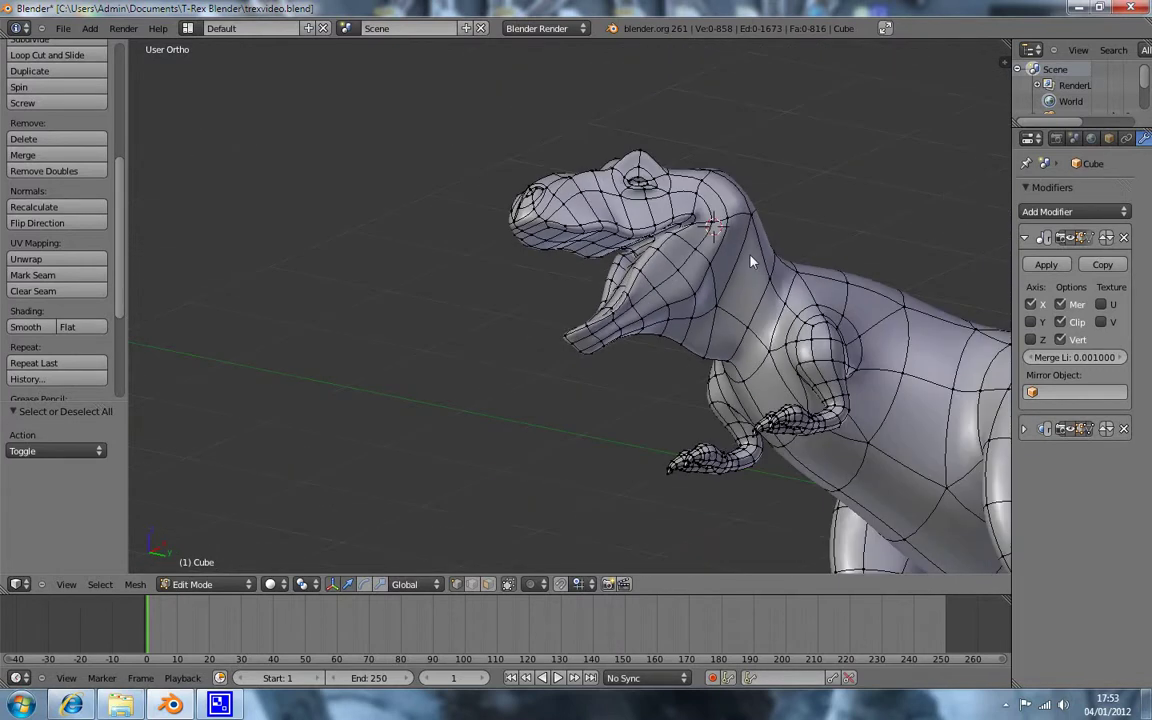
{"action": "key", "text": "KP_1"}
{"action": "key", "text": "KP_3"}
{"action": "key", "text": "z"}
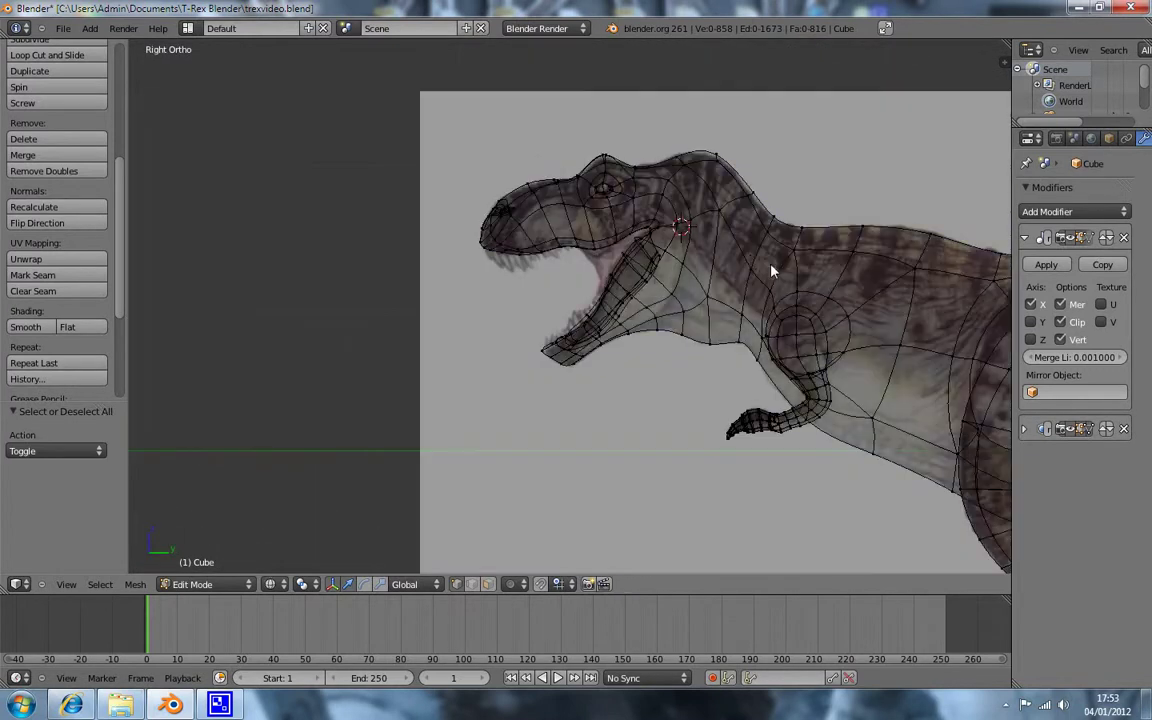
{"action": "scroll", "coordinate": [847, 363], "scroll_direction": "down", "scroll_amount": 4}
{"action": "scroll", "coordinate": [847, 363], "scroll_direction": "up", "scroll_amount": 2}
Step: Box-select the body, legs, tail, arm, neck and chest vertices
{"action": "key", "text": "b"}
{"action": "left_click_drag", "start_coordinate": [655, 230], "coordinate": [1008, 548]}
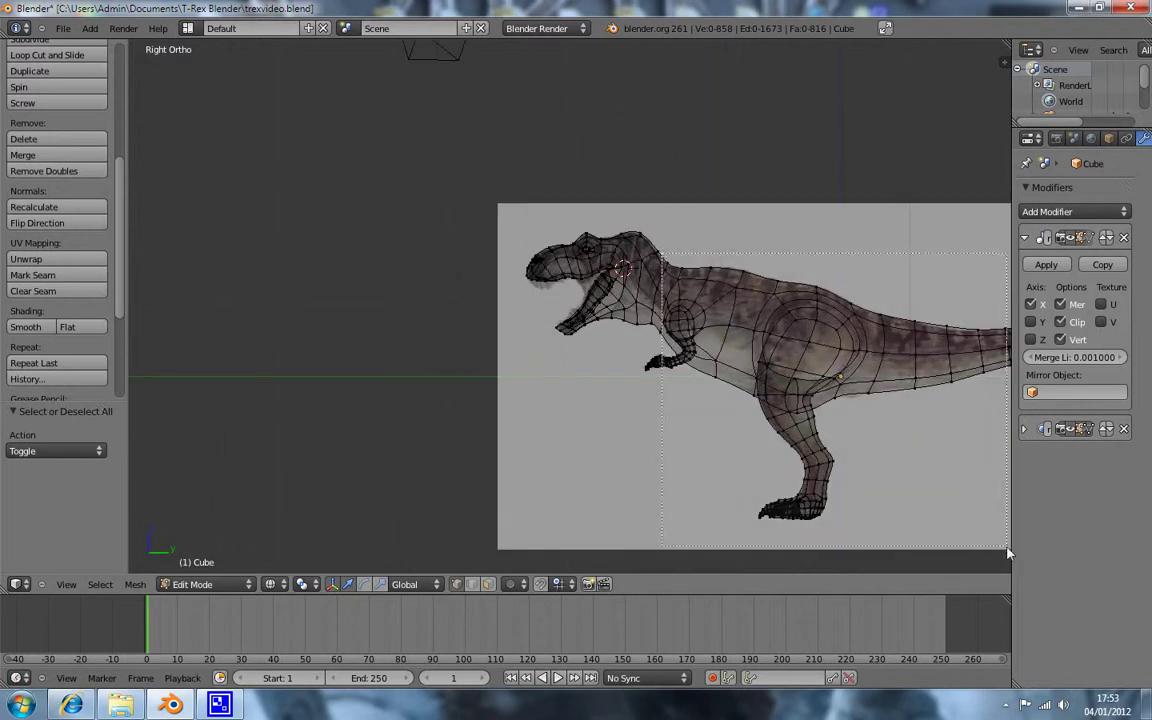
{"action": "middle_click_drag", "start_coordinate": [879, 444], "coordinate": [766, 419], "text": "shift"}
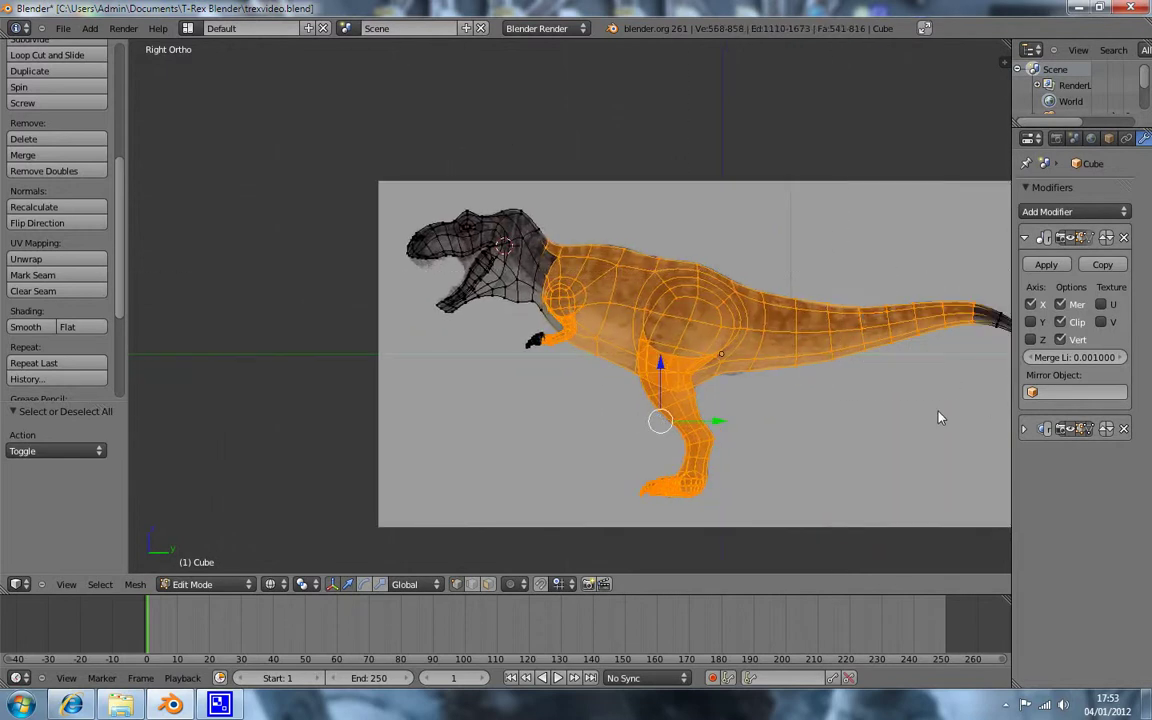
{"action": "middle_click_drag", "start_coordinate": [944, 417], "coordinate": [854, 385], "text": "shift"}
{"action": "scroll", "coordinate": [784, 419], "scroll_direction": "up", "scroll_amount": 3}
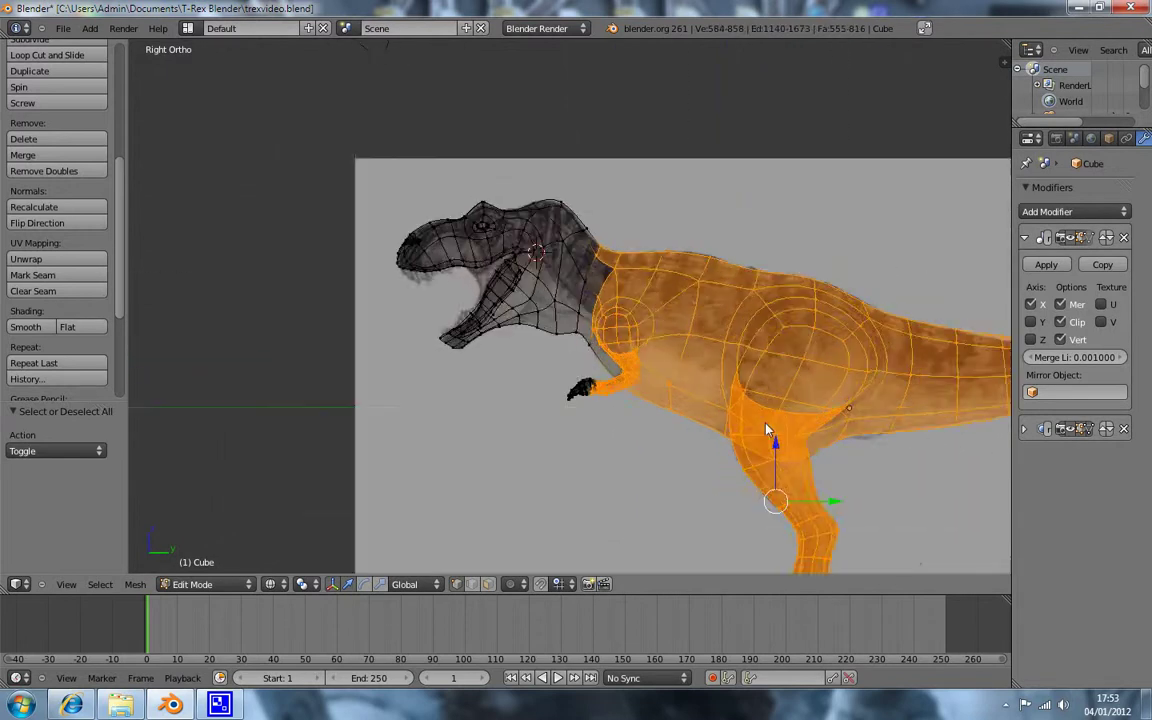
{"action": "key", "text": "b"}
{"action": "left_click_drag", "start_coordinate": [555, 425], "coordinate": [612, 475]}
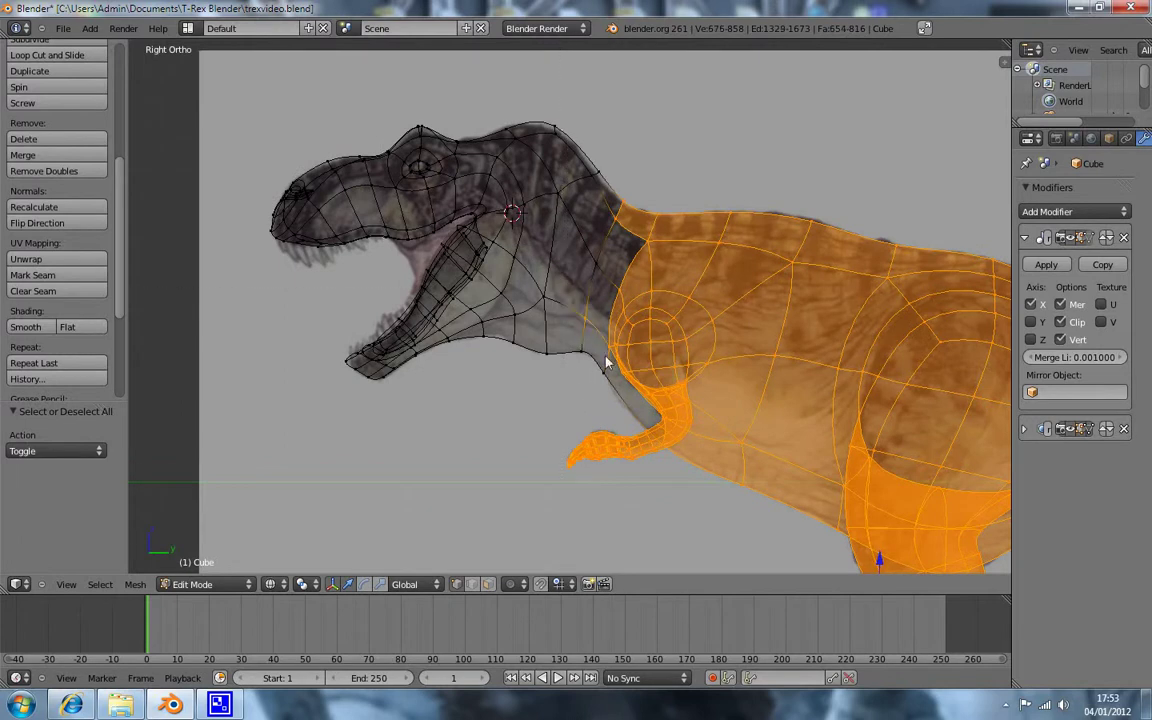
{"action": "key", "text": "b"}
{"action": "left_click_drag", "start_coordinate": [520, 128], "coordinate": [596, 308]}
{"action": "key", "text": "b"}
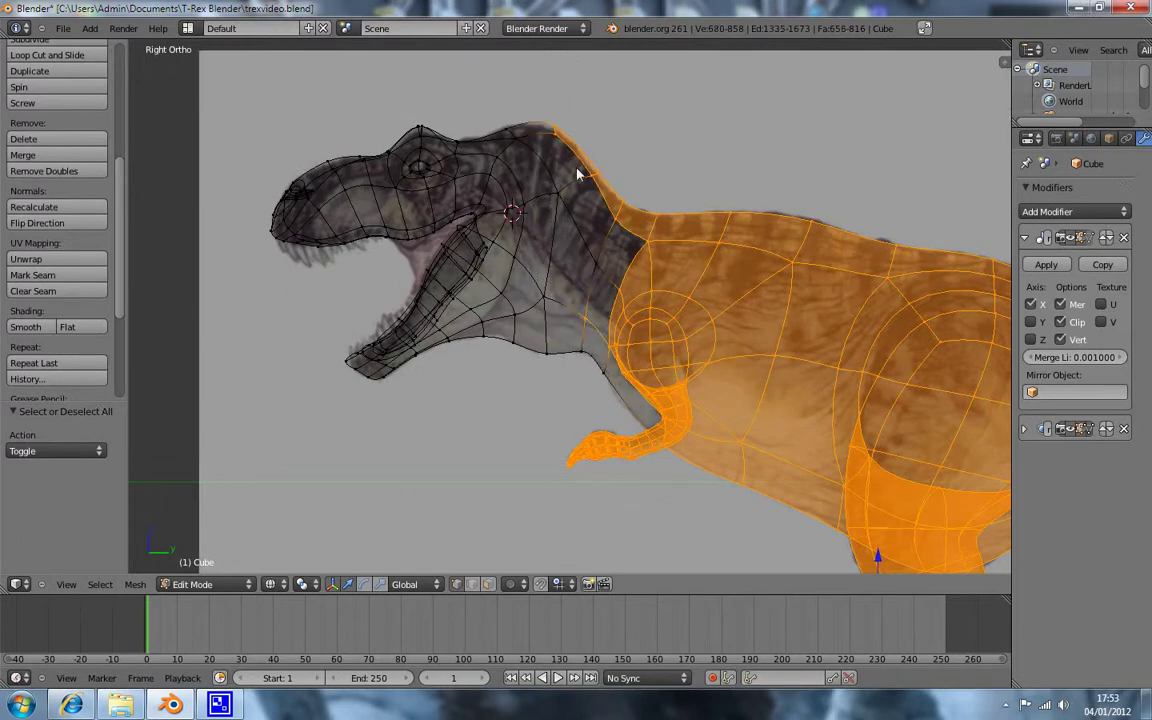
{"action": "left_click_drag", "start_coordinate": [558, 340], "coordinate": [630, 408]}
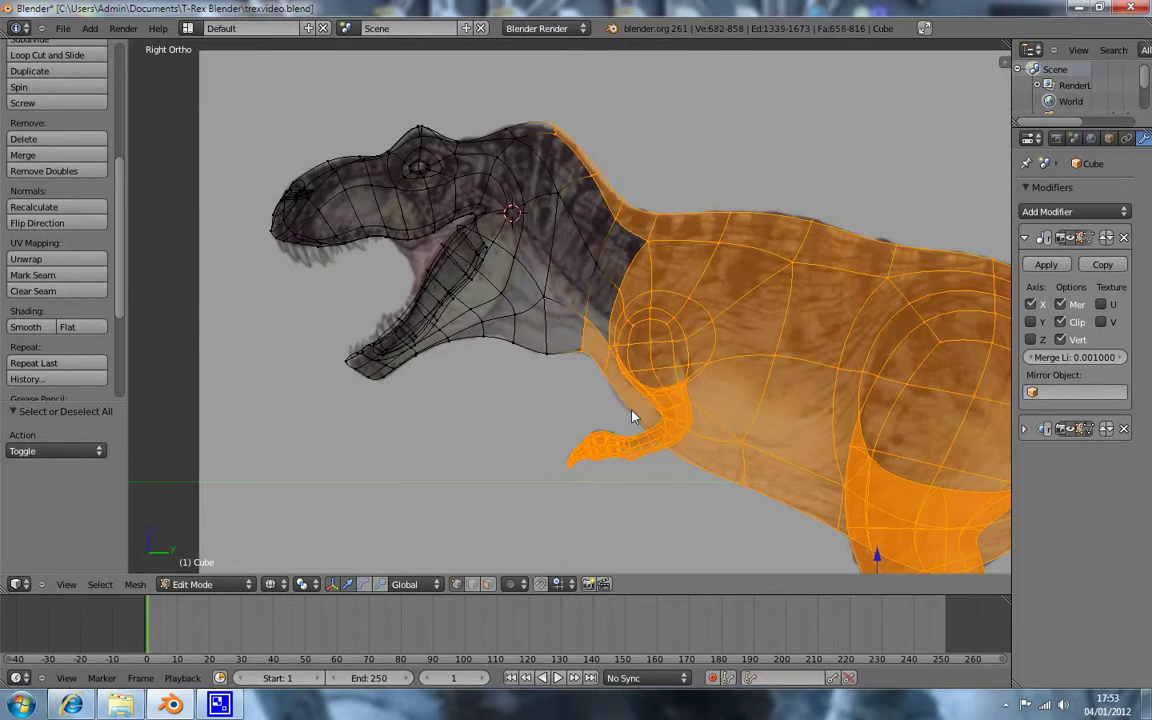
Step: Hide the selected parts and view the isolated head in solid shading
{"action": "key", "text": "h"}
{"action": "key", "text": "z"}
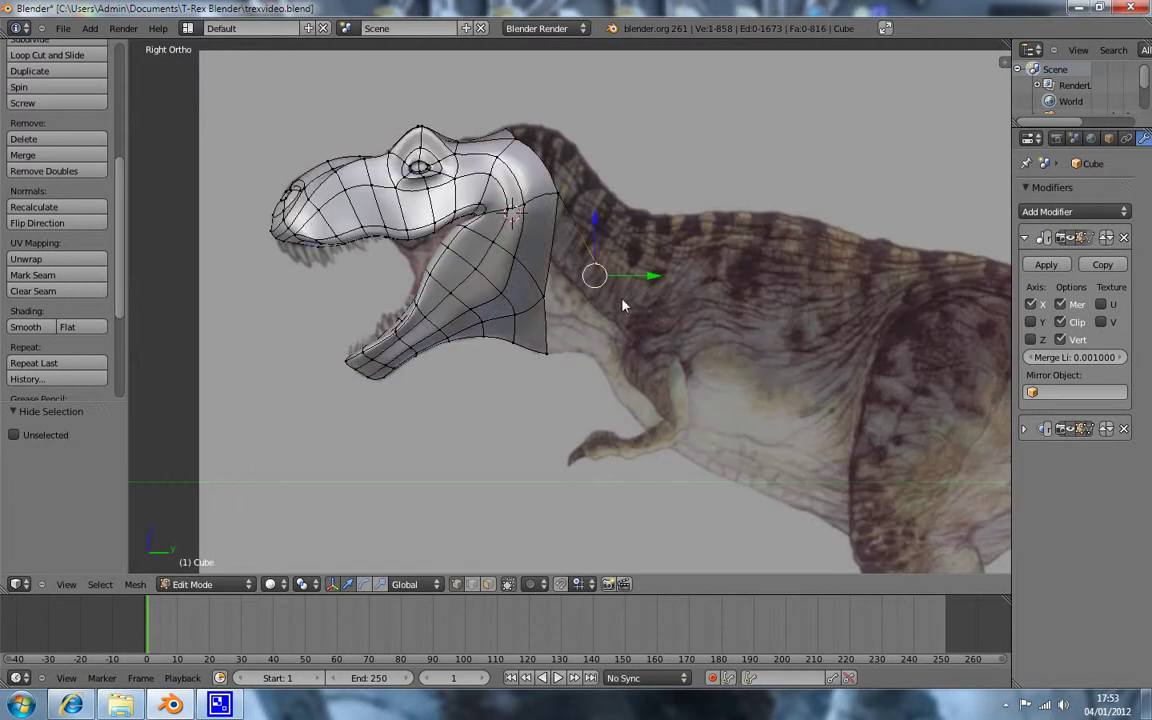
{"action": "key", "text": "ctrl+space"}
Step: Select the edge loop across the upper jaw's underside, including both end vertices
{"action": "mouse_move", "coordinate": [709, 221]}
{"action": "middle_mouse_down"}
{"action": "mouse_move", "coordinate": [598, 206]}
{"action": "mouse_move", "coordinate": [634, 251]}
{"action": "mouse_move", "coordinate": [545, 267]}
{"action": "mouse_move", "coordinate": [563, 273]}
{"action": "middle_mouse_up"}
{"action": "scroll", "coordinate": [565, 284], "scroll_direction": "up", "scroll_amount": 2}
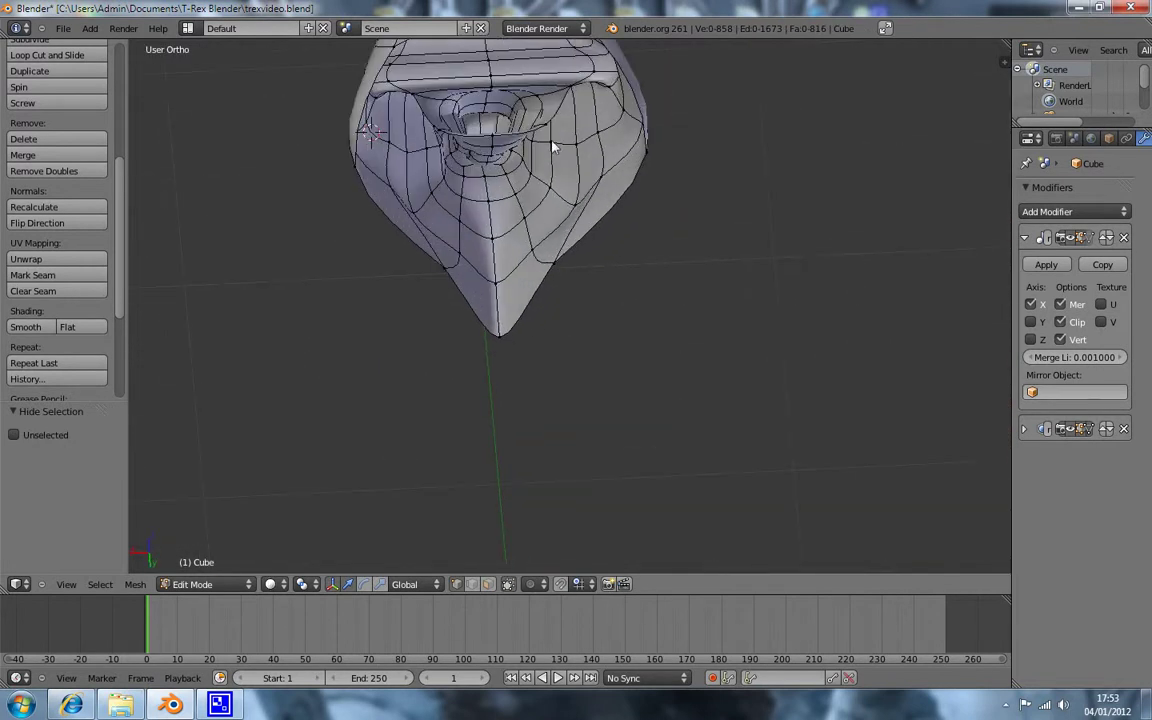
{"action": "middle_click_drag", "start_coordinate": [555, 147], "coordinate": [633, 337]}
{"action": "scroll", "coordinate": [609, 303], "scroll_direction": "up", "scroll_amount": 2}
{"action": "mouse_move", "coordinate": [604, 278]}
{"action": "middle_mouse_down"}
{"action": "mouse_move", "coordinate": [624, 261]}
{"action": "mouse_move", "coordinate": [661, 327]}
{"action": "mouse_move", "coordinate": [607, 257]}
{"action": "mouse_move", "coordinate": [617, 265]}
{"action": "mouse_move", "coordinate": [471, 342]}
{"action": "mouse_move", "coordinate": [638, 244]}
{"action": "mouse_move", "coordinate": [609, 237]}
{"action": "mouse_move", "coordinate": [676, 244]}
{"action": "mouse_move", "coordinate": [638, 231]}
{"action": "mouse_move", "coordinate": [661, 213]}
{"action": "mouse_move", "coordinate": [689, 244]}
{"action": "mouse_move", "coordinate": [604, 244]}
{"action": "mouse_move", "coordinate": [440, 309]}
{"action": "mouse_move", "coordinate": [350, 314]}
{"action": "mouse_move", "coordinate": [502, 291]}
{"action": "middle_mouse_up"}
{"action": "scroll", "coordinate": [471, 340], "scroll_direction": "up", "scroll_amount": 2}
{"action": "scroll", "coordinate": [490, 338], "scroll_direction": "up", "scroll_amount": 1}
{"action": "right_click", "coordinate": [410, 250], "text": "alt+shift"}
{"action": "right_click", "coordinate": [440, 266], "text": "shift"}
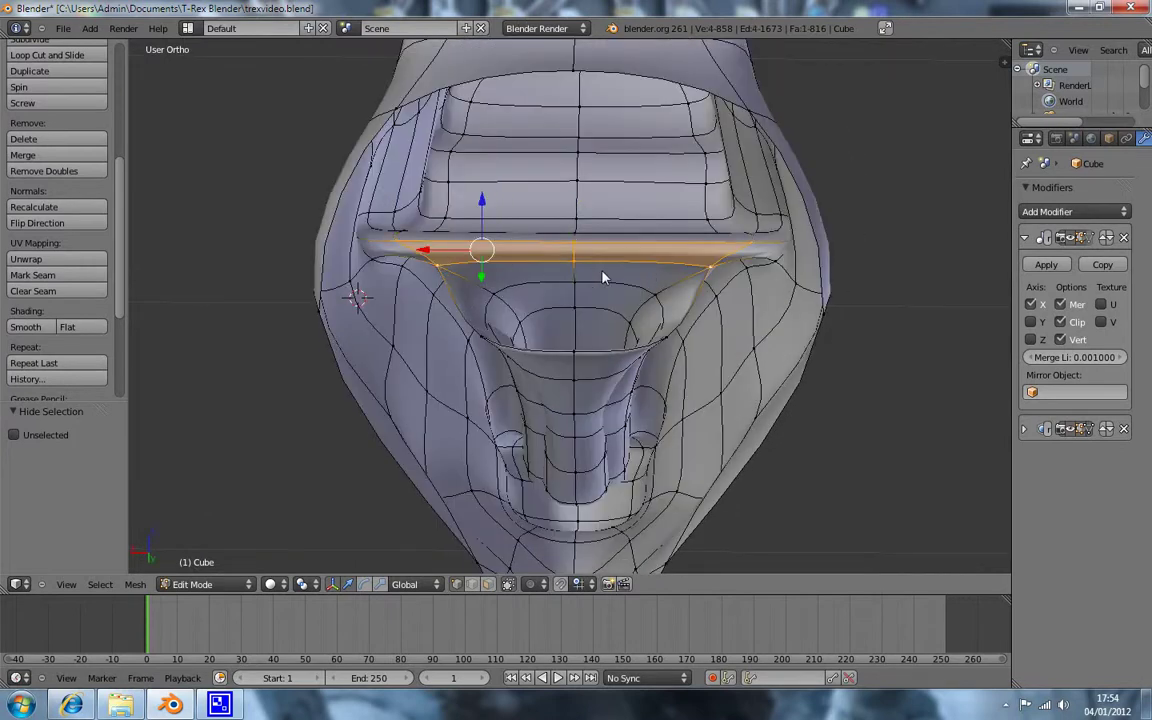
{"action": "mouse_move", "coordinate": [603, 277]}
{"action": "middle_mouse_down"}
{"action": "mouse_move", "coordinate": [617, 290]}
{"action": "mouse_move", "coordinate": [603, 255]}
{"action": "mouse_move", "coordinate": [612, 239]}
{"action": "mouse_move", "coordinate": [680, 245]}
{"action": "middle_mouse_up"}
{"action": "right_click", "coordinate": [686, 248], "text": "shift"}
{"action": "right_click", "coordinate": [555, 228], "text": "shift"}
Step: Scale the selected jaw loop along X to 0.371, then switch to the right side view
{"action": "mouse_move", "coordinate": [555, 228]}
{"action": "middle_mouse_down"}
{"action": "mouse_move", "coordinate": [580, 317]}
{"action": "mouse_move", "coordinate": [637, 255]}
{"action": "mouse_move", "coordinate": [697, 327]}
{"action": "middle_mouse_up"}
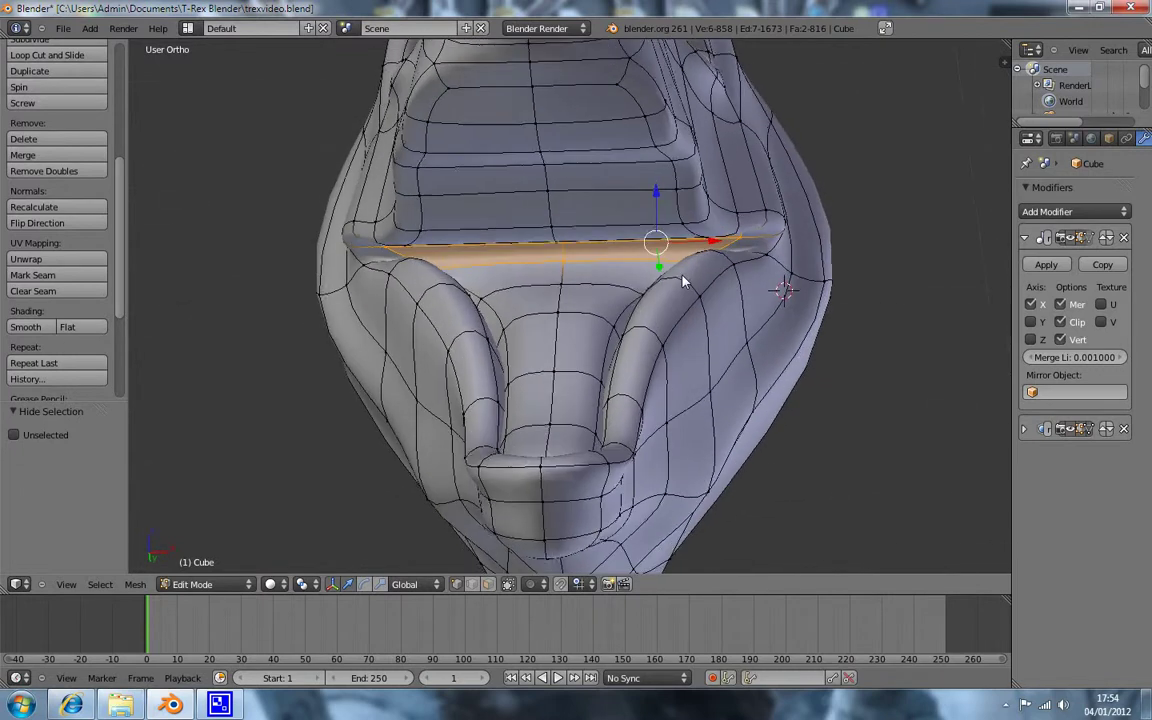
{"action": "key", "text": "s"}
{"action": "key", "text": "x"}
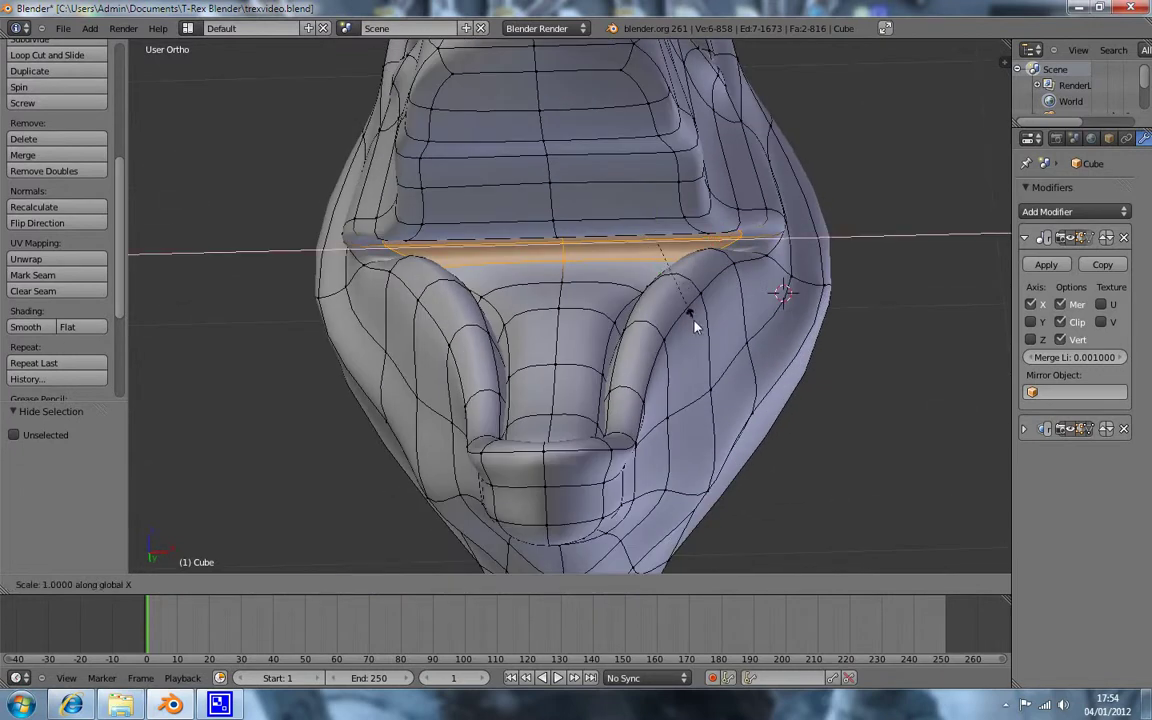
{"action": "left_click", "coordinate": [641, 276]}
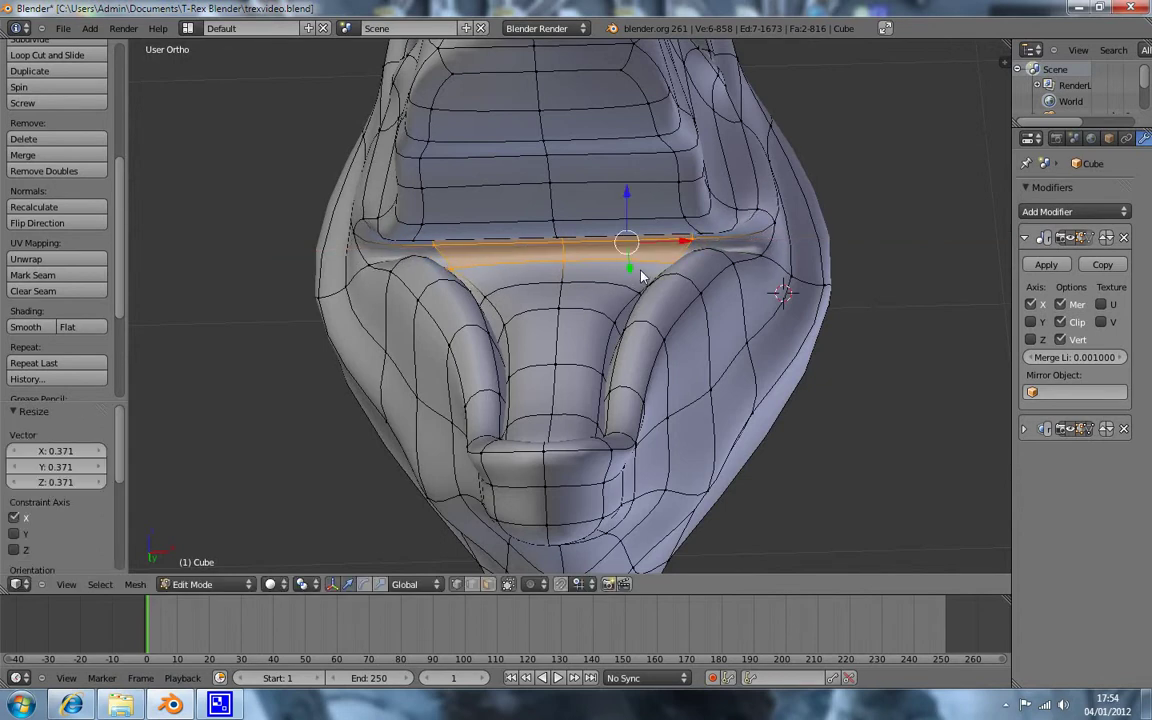
{"action": "key", "text": "KP_3"}
Step: In wireframe, extrude the jaw loop up into the head and roughly move and rotate it
{"action": "key", "text": "z"}
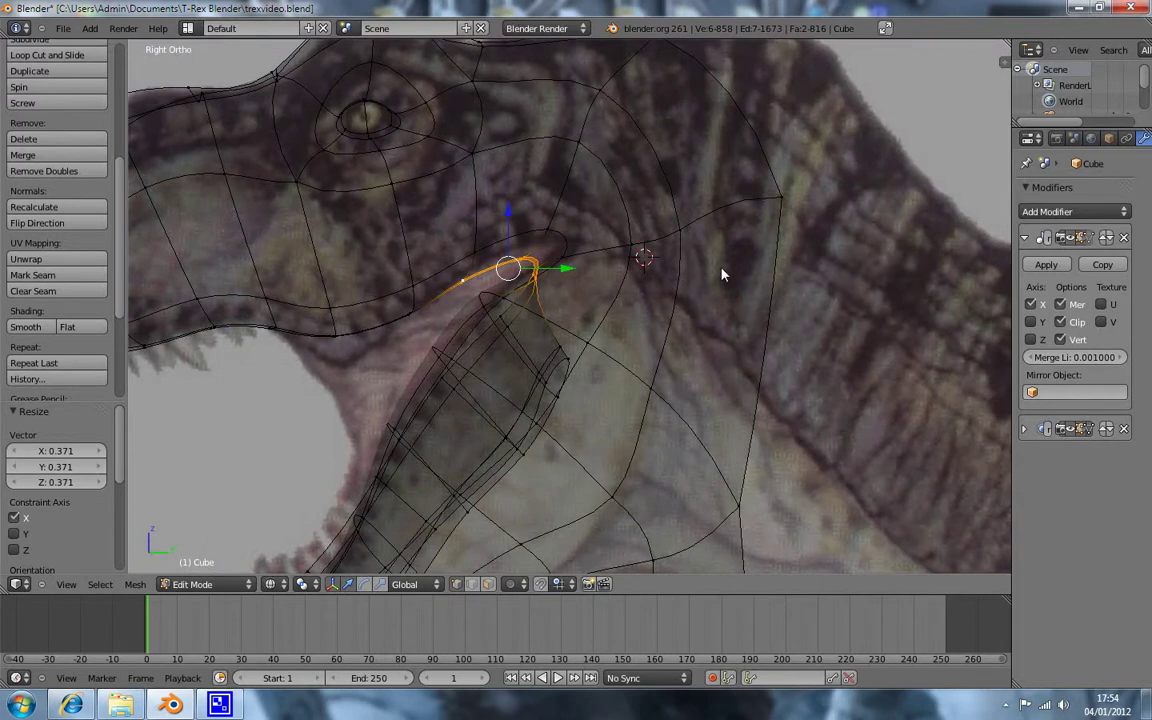
{"action": "key", "text": "e"}
{"action": "left_click", "coordinate": [792, 154]}
{"action": "key", "text": "g"}
{"action": "left_click", "coordinate": [790, 165]}
{"action": "key", "text": "r"}
{"action": "left_click", "coordinate": [764, 329]}
Step: Refine the extruded loop's angle and position to form the palate, then check it in solid shading
{"action": "key", "text": "g"}
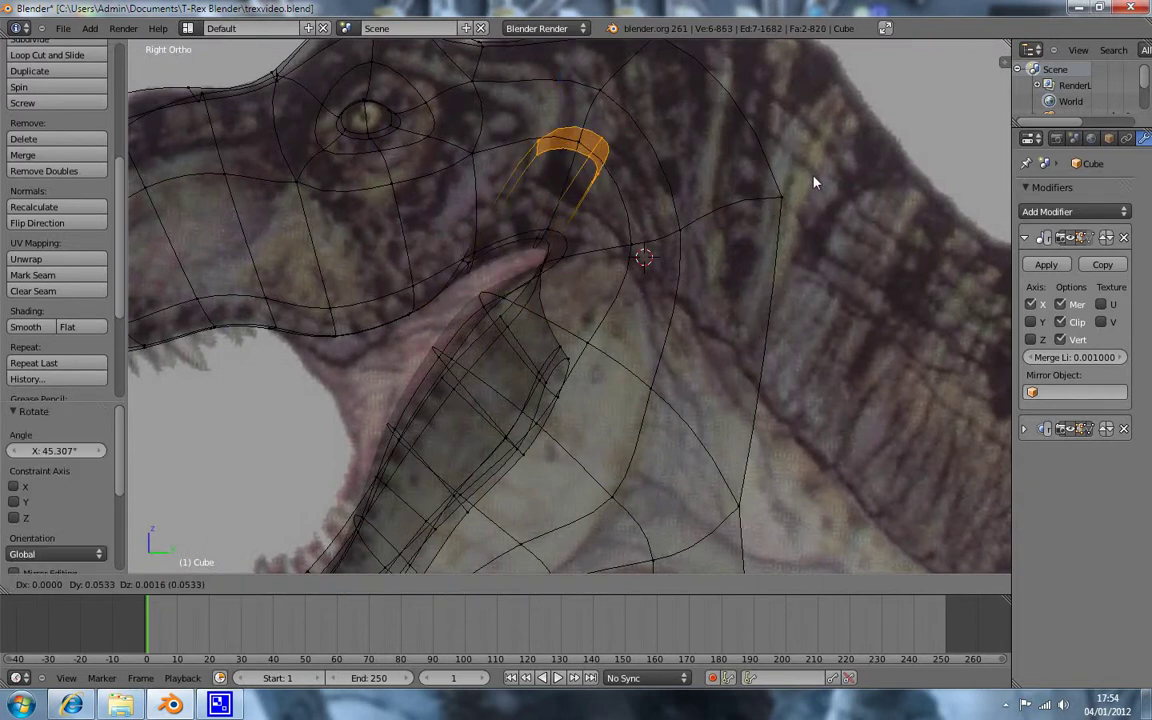
{"action": "left_click", "coordinate": [836, 218]}
{"action": "key", "text": "r"}
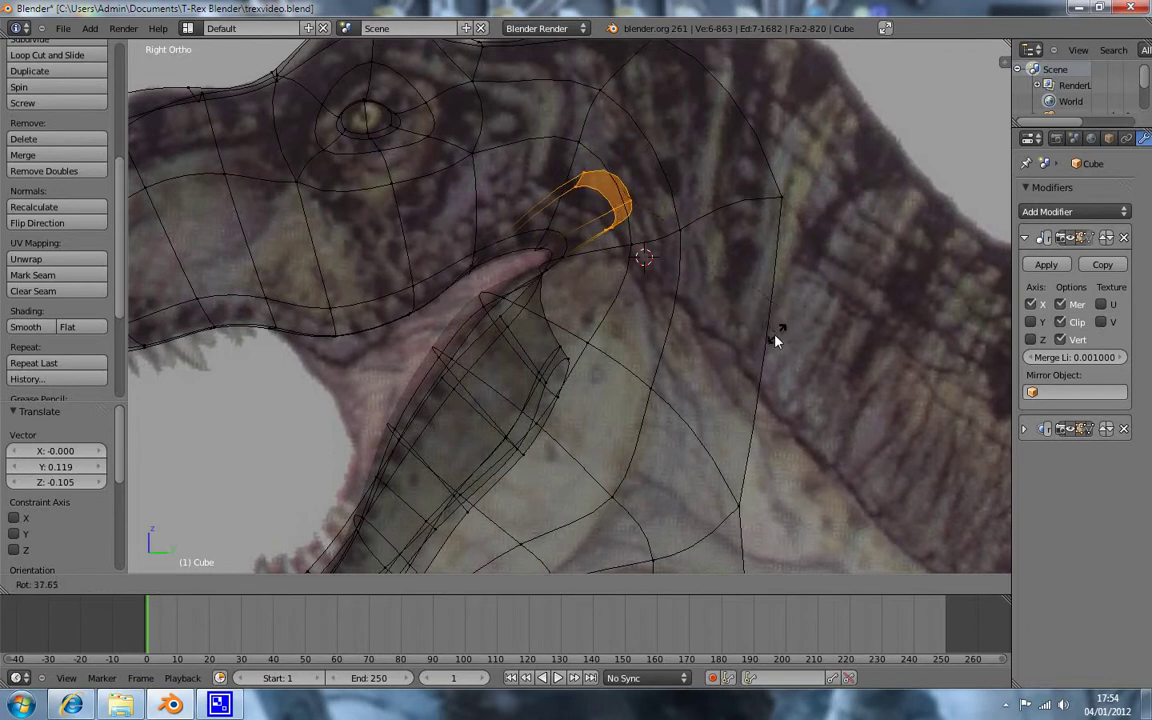
{"action": "left_click", "coordinate": [775, 340]}
{"action": "key", "text": "g"}
{"action": "left_click", "coordinate": [836, 289]}
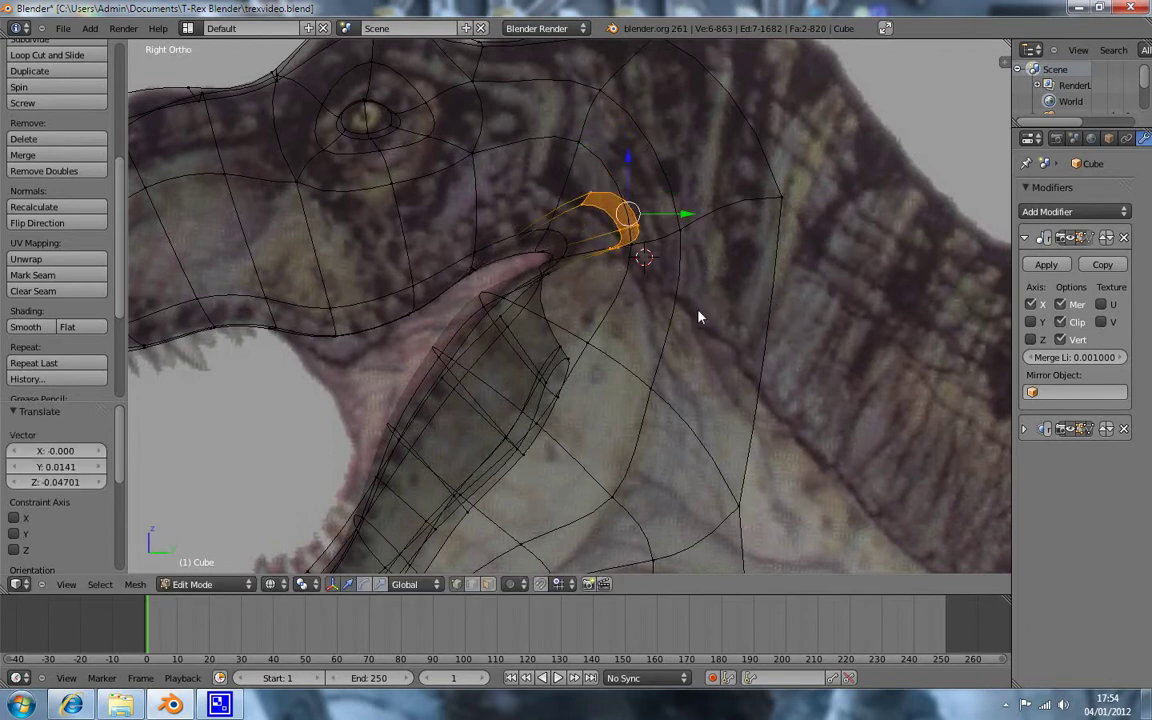
{"action": "key", "text": "a"}
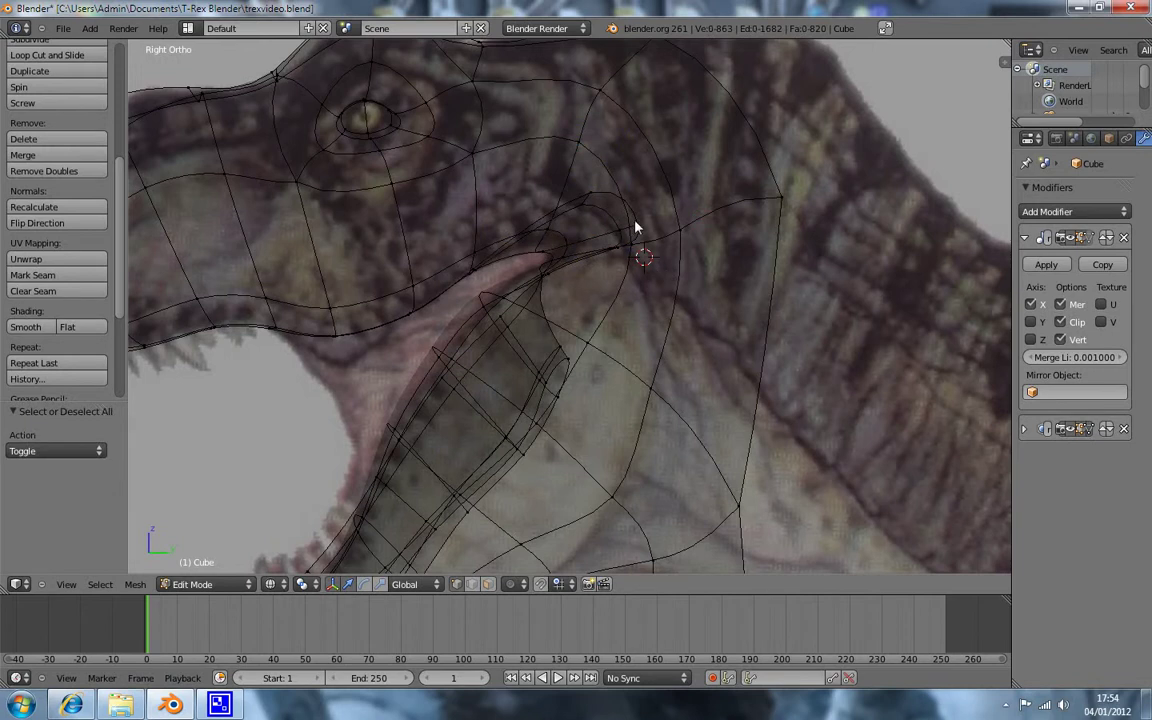
{"action": "key", "text": "z"}
{"action": "mouse_move", "coordinate": [793, 238]}
{"action": "middle_mouse_down"}
{"action": "mouse_move", "coordinate": [679, 285]}
{"action": "mouse_move", "coordinate": [617, 280]}
{"action": "mouse_move", "coordinate": [600, 300]}
{"action": "mouse_move", "coordinate": [565, 277]}
{"action": "mouse_move", "coordinate": [599, 226]}
{"action": "mouse_move", "coordinate": [617, 234]}
{"action": "mouse_move", "coordinate": [643, 298]}
{"action": "mouse_move", "coordinate": [642, 235]}
{"action": "mouse_move", "coordinate": [635, 265]}
{"action": "mouse_move", "coordinate": [517, 252]}
{"action": "mouse_move", "coordinate": [540, 301]}
{"action": "mouse_move", "coordinate": [626, 278]}
{"action": "mouse_move", "coordinate": [599, 327]}
{"action": "mouse_move", "coordinate": [635, 285]}
{"action": "mouse_move", "coordinate": [584, 292]}
{"action": "mouse_move", "coordinate": [620, 249]}
{"action": "mouse_move", "coordinate": [651, 234]}
{"action": "mouse_move", "coordinate": [675, 282]}
{"action": "mouse_move", "coordinate": [663, 260]}
{"action": "middle_mouse_up"}
Step: Select the lip faces at the back corner of the mouth and rotate them in side view
{"action": "mouse_move", "coordinate": [599, 329]}
{"action": "middle_mouse_down"}
{"action": "mouse_move", "coordinate": [648, 291]}
{"action": "mouse_move", "coordinate": [859, 249]}
{"action": "mouse_move", "coordinate": [784, 244]}
{"action": "mouse_move", "coordinate": [553, 352]}
{"action": "mouse_move", "coordinate": [508, 259]}
{"action": "mouse_move", "coordinate": [604, 278]}
{"action": "mouse_move", "coordinate": [571, 239]}
{"action": "mouse_move", "coordinate": [500, 245]}
{"action": "middle_mouse_up"}
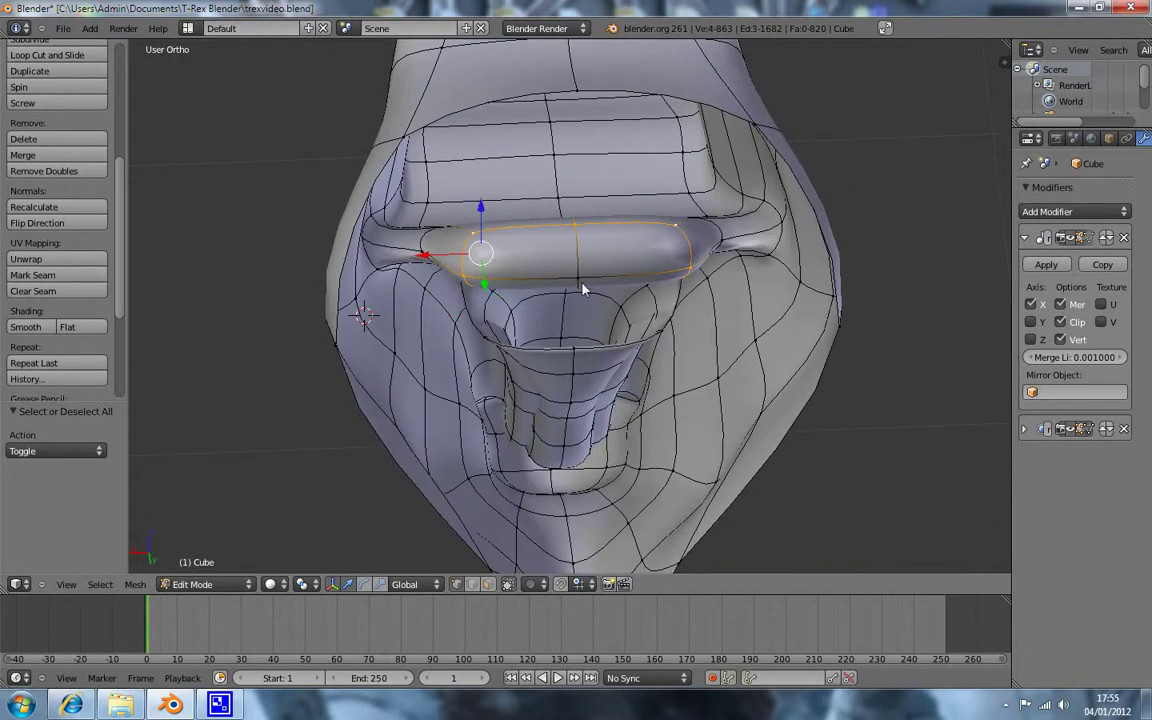
{"action": "key", "text": "f"}
{"action": "mouse_move", "coordinate": [589, 308]}
{"action": "middle_mouse_down"}
{"action": "mouse_move", "coordinate": [589, 234]}
{"action": "mouse_move", "coordinate": [587, 247]}
{"action": "middle_mouse_up"}
{"action": "right_click", "coordinate": [586, 248], "text": "shift"}
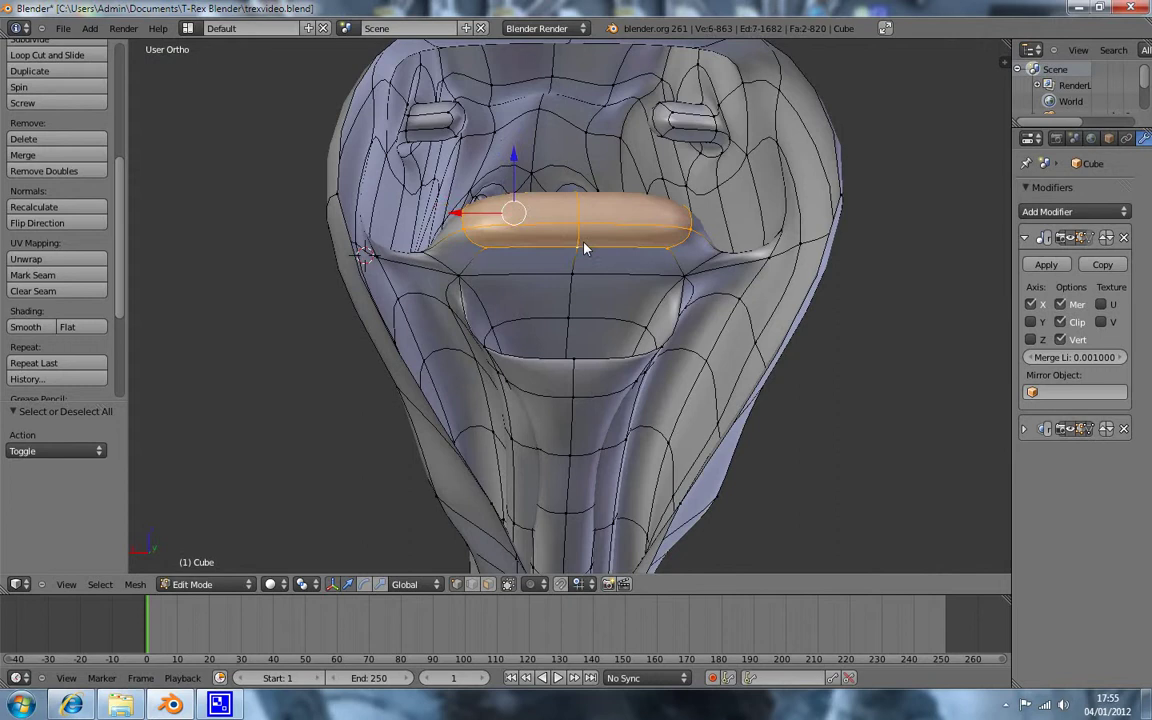
{"action": "key", "text": "KP_3"}
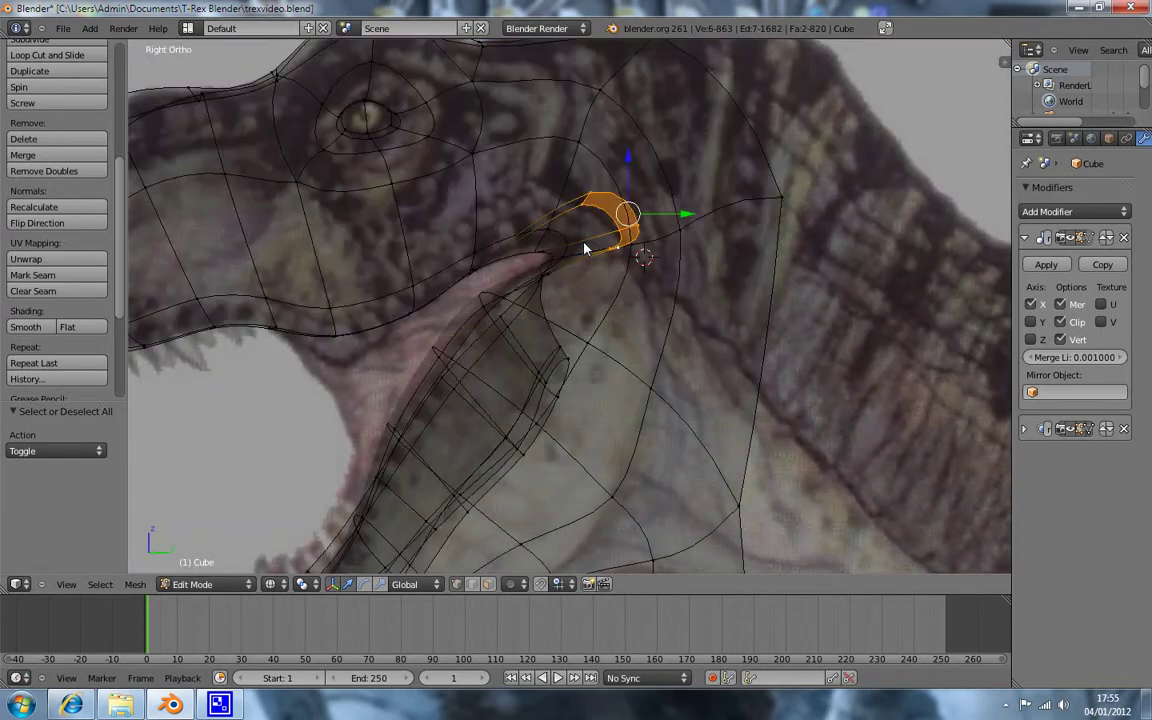
{"action": "key", "text": "r"}
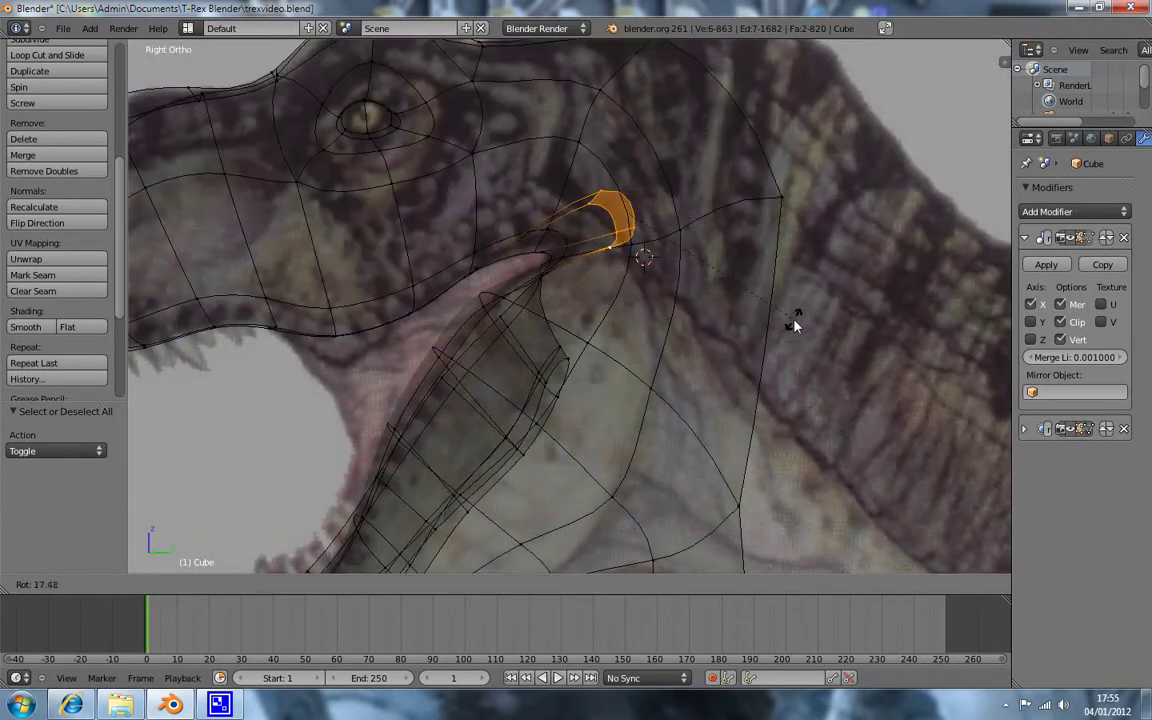
{"action": "left_click", "coordinate": [797, 318]}
Step: Extrude the faces back along the neck, rotate about 38°, reposition, and enlarge the piece 1.877
{"action": "key", "text": "e"}
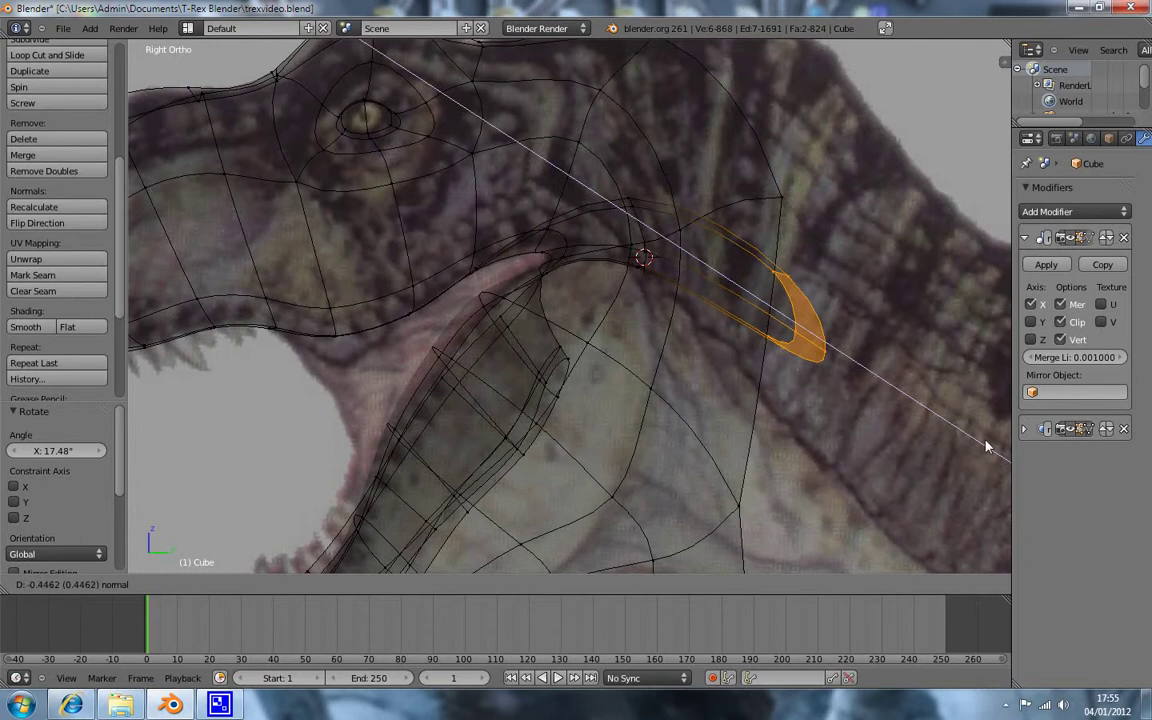
{"action": "left_click", "coordinate": [938, 392]}
{"action": "key", "text": "r"}
{"action": "left_click", "coordinate": [900, 450]}
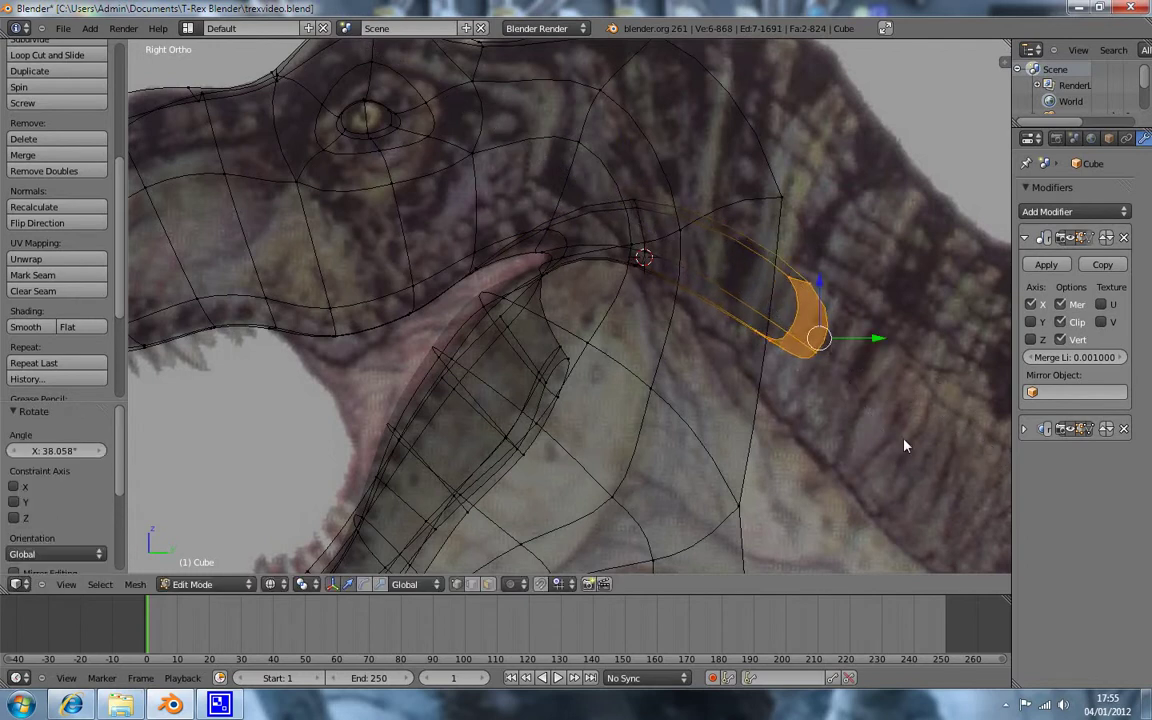
{"action": "middle_click_drag", "start_coordinate": [868, 372], "coordinate": [837, 335], "text": "shift"}
{"action": "scroll", "coordinate": [837, 335], "scroll_direction": "down", "scroll_amount": 3}
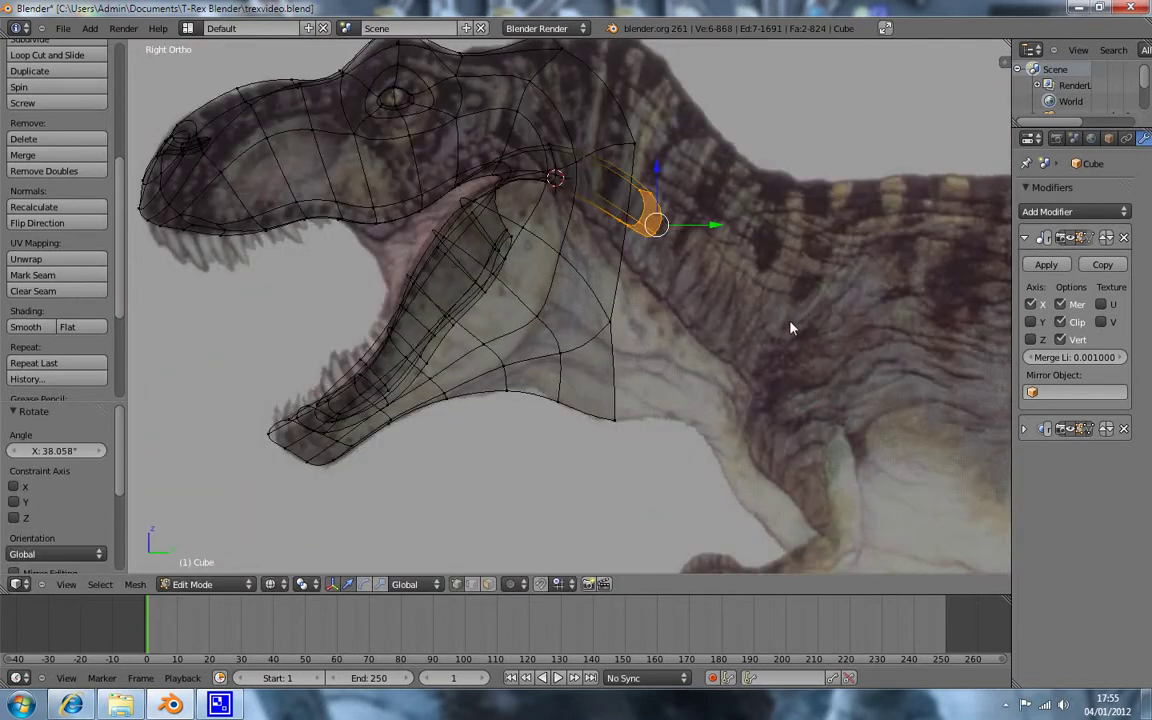
{"action": "key", "text": "g"}
{"action": "left_click", "coordinate": [766, 362]}
{"action": "key", "text": "r"}
{"action": "left_click", "coordinate": [792, 345]}
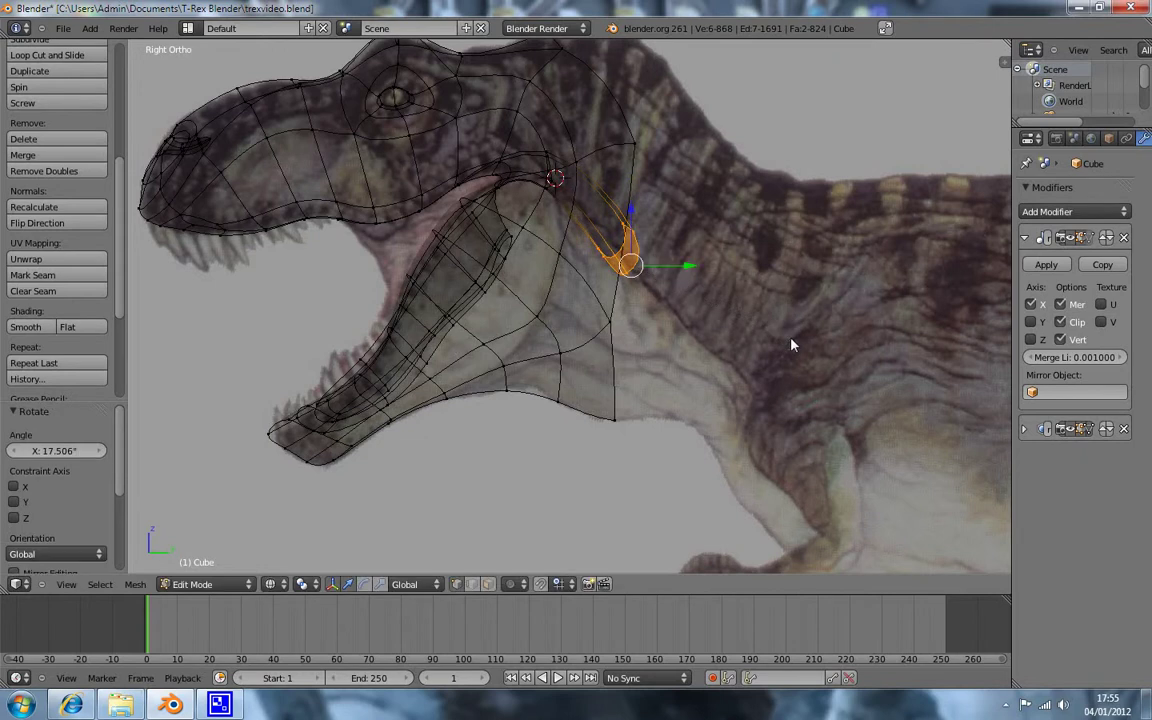
{"action": "key", "text": "s"}
{"action": "left_click", "coordinate": [822, 283]}
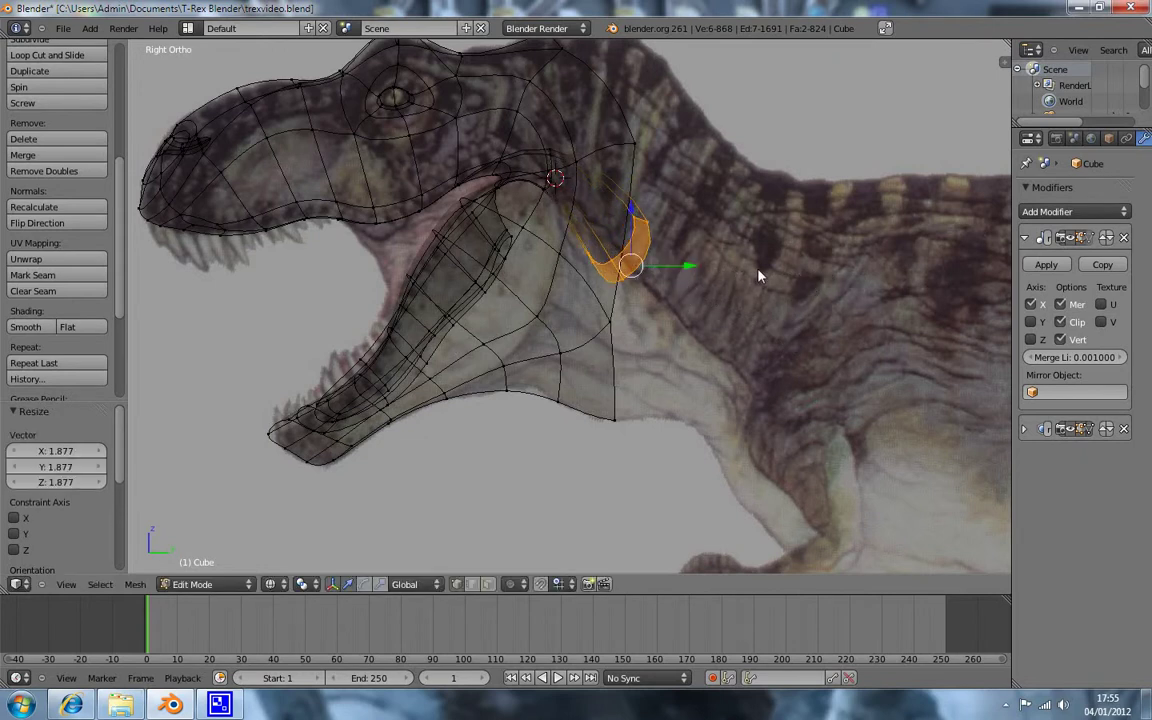
Step: Move the tube's end faces down the neck, tilt them -10.643° to match the reference, then view solid
{"action": "key", "text": "g"}
{"action": "key", "text": "z"}
{"action": "key", "text": "z"}
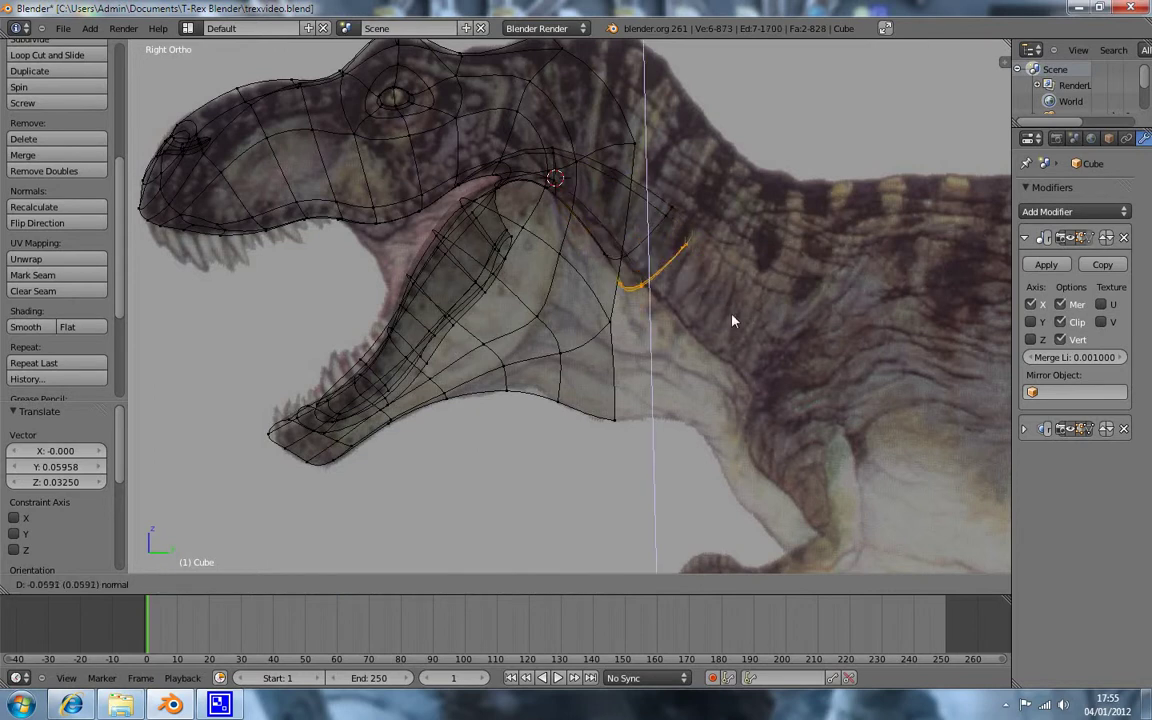
{"action": "left_click", "coordinate": [838, 406]}
{"action": "key", "text": "g"}
{"action": "left_click", "coordinate": [913, 378]}
{"action": "key", "text": "r"}
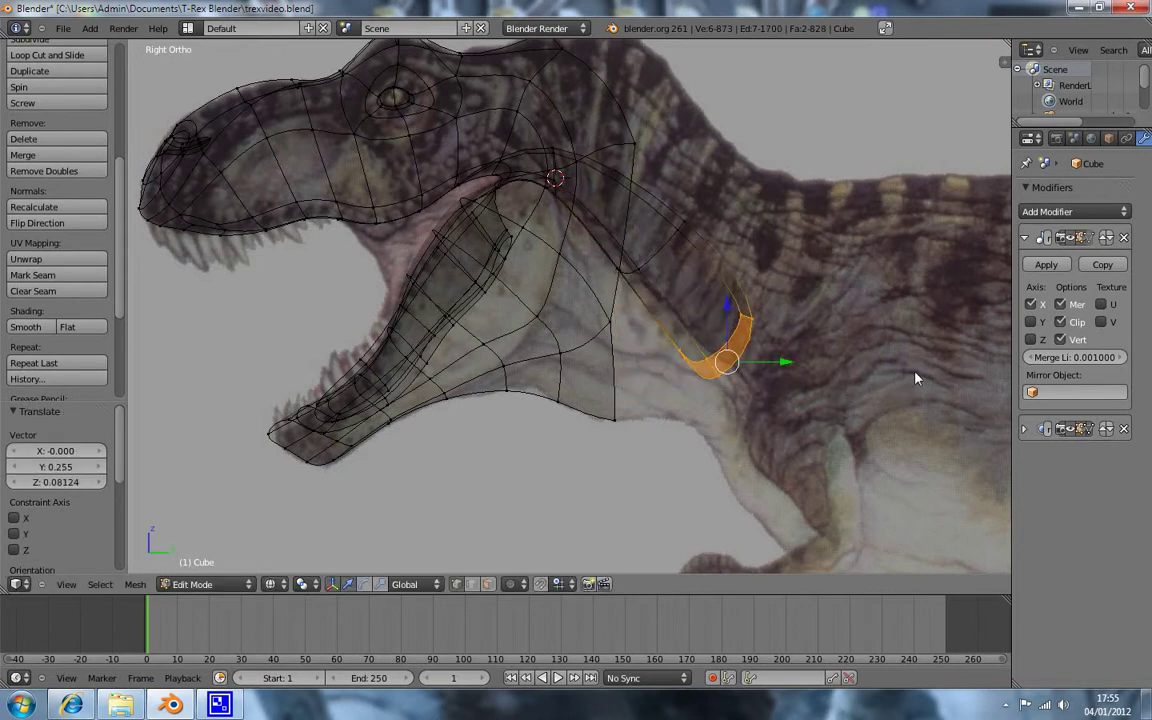
{"action": "left_click", "coordinate": [910, 370]}
{"action": "key", "text": "g"}
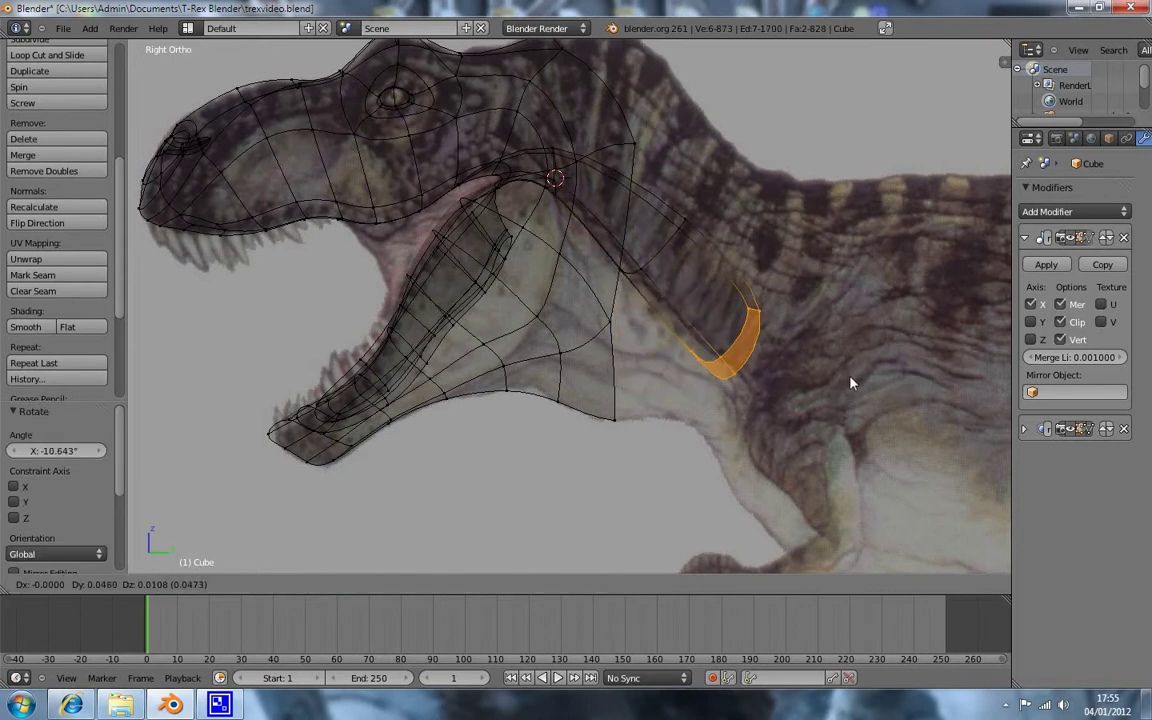
{"action": "left_click", "coordinate": [860, 398]}
{"action": "key", "text": "a"}
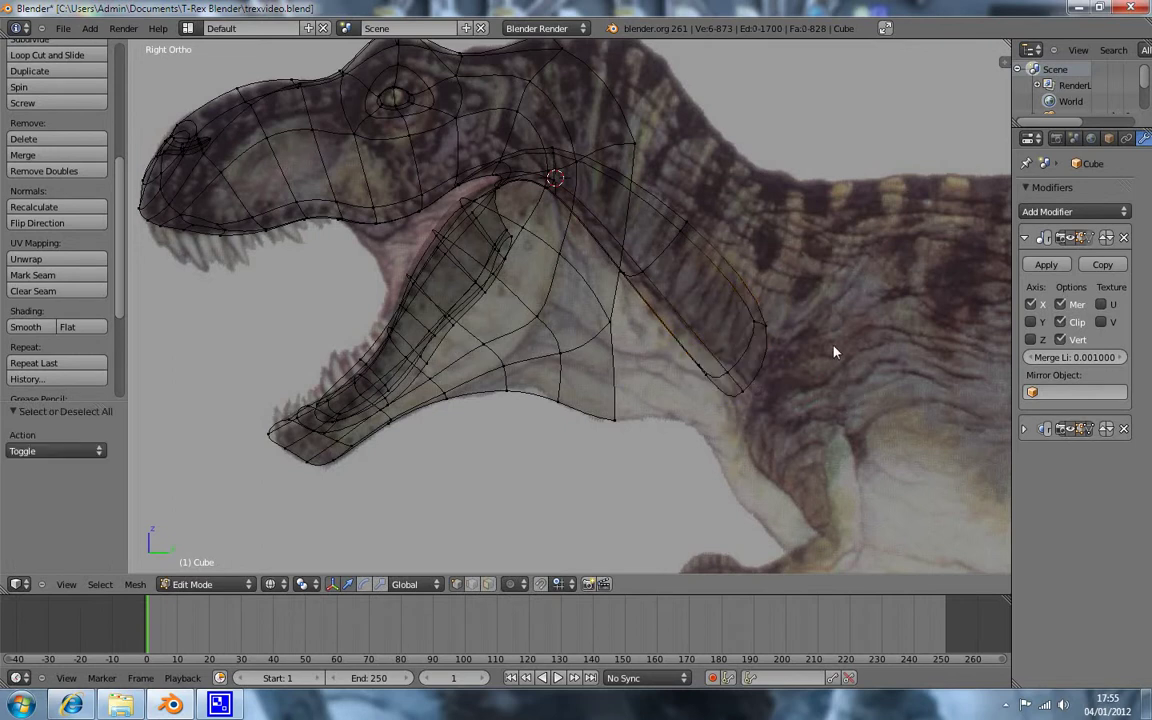
{"action": "key", "text": "z"}
{"action": "mouse_move", "coordinate": [800, 274]}
{"action": "middle_mouse_down"}
{"action": "mouse_move", "coordinate": [707, 326]}
{"action": "mouse_move", "coordinate": [650, 321]}
{"action": "mouse_move", "coordinate": [660, 275]}
{"action": "mouse_move", "coordinate": [686, 342]}
{"action": "mouse_move", "coordinate": [650, 316]}
{"action": "mouse_move", "coordinate": [627, 267]}
{"action": "mouse_move", "coordinate": [671, 316]}
{"action": "middle_mouse_up"}
Step: Narrow the tube's middle loop to about 0.48 of its width along X
{"action": "right_click", "coordinate": [627, 267], "text": "alt"}
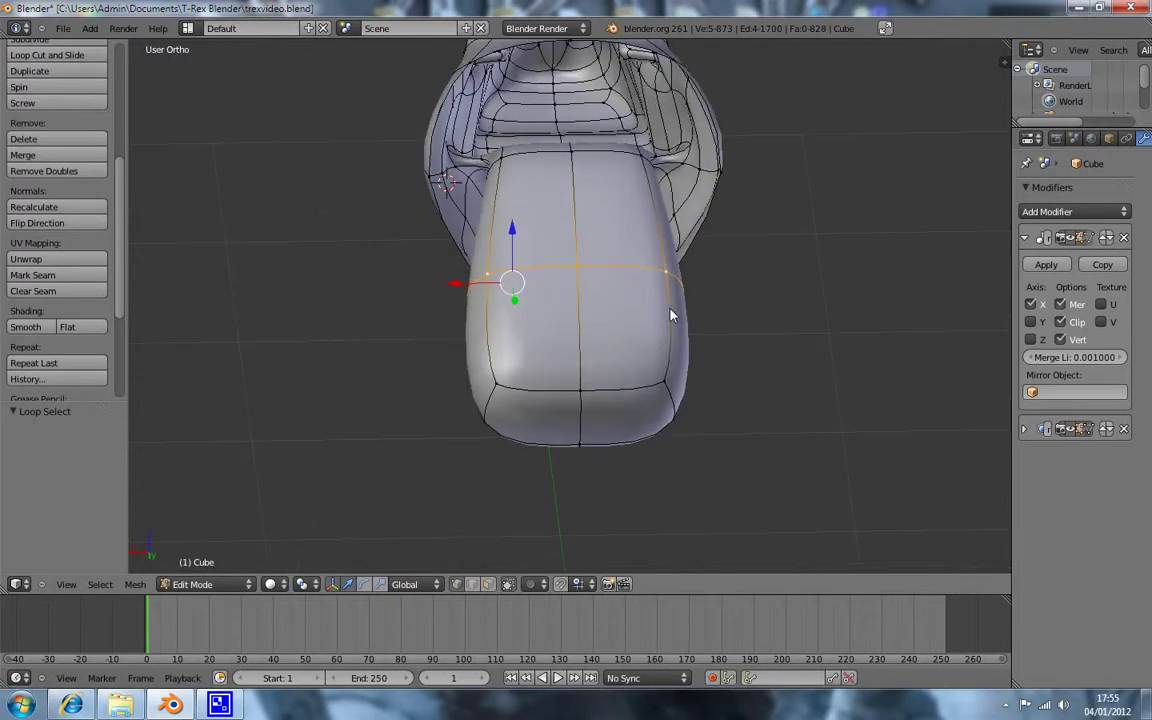
{"action": "key", "text": "s"}
{"action": "key", "text": "x"}
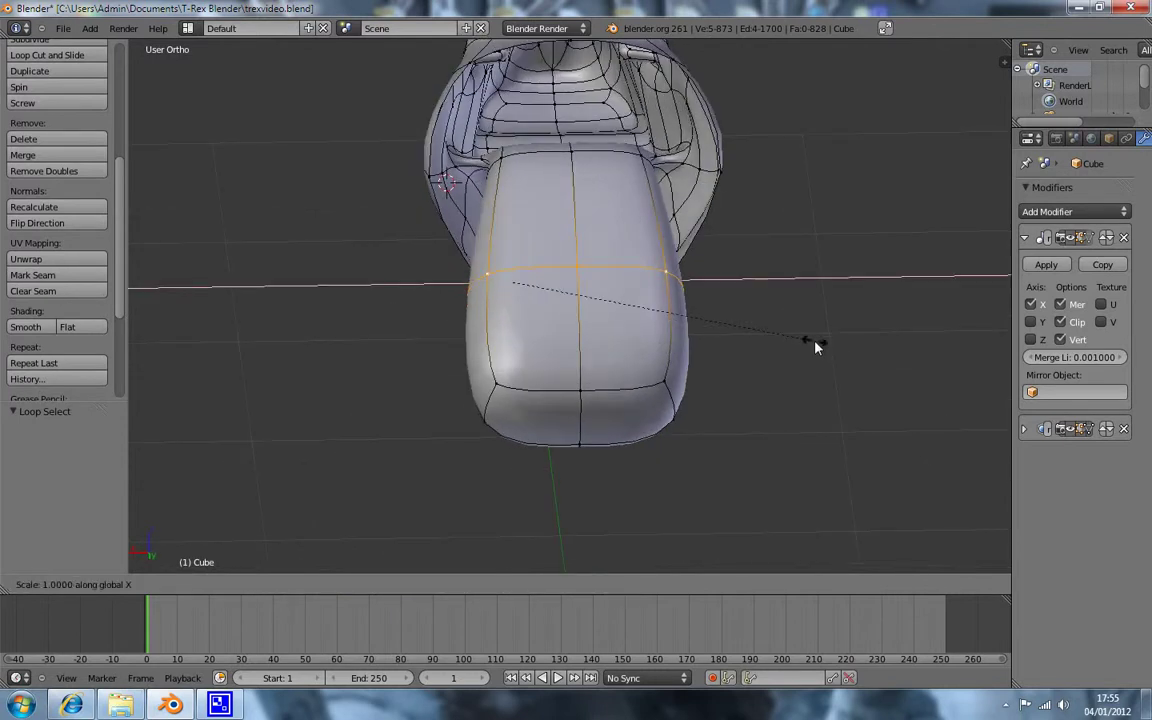
{"action": "left_click", "coordinate": [652, 346]}
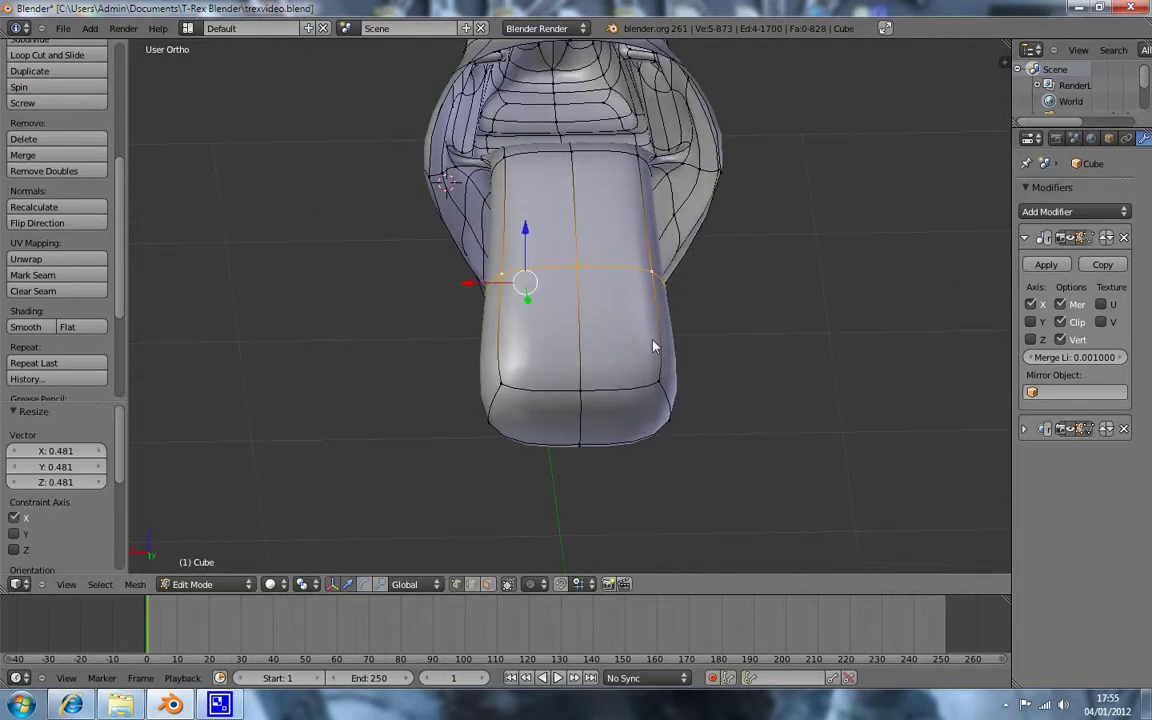
Step: Select the edge loop around the tube's end, checking it from front, top and back views
{"action": "left_click", "coordinate": [630, 396], "text": "alt"}
{"action": "middle_click_drag", "start_coordinate": [630, 396], "coordinate": [615, 180]}
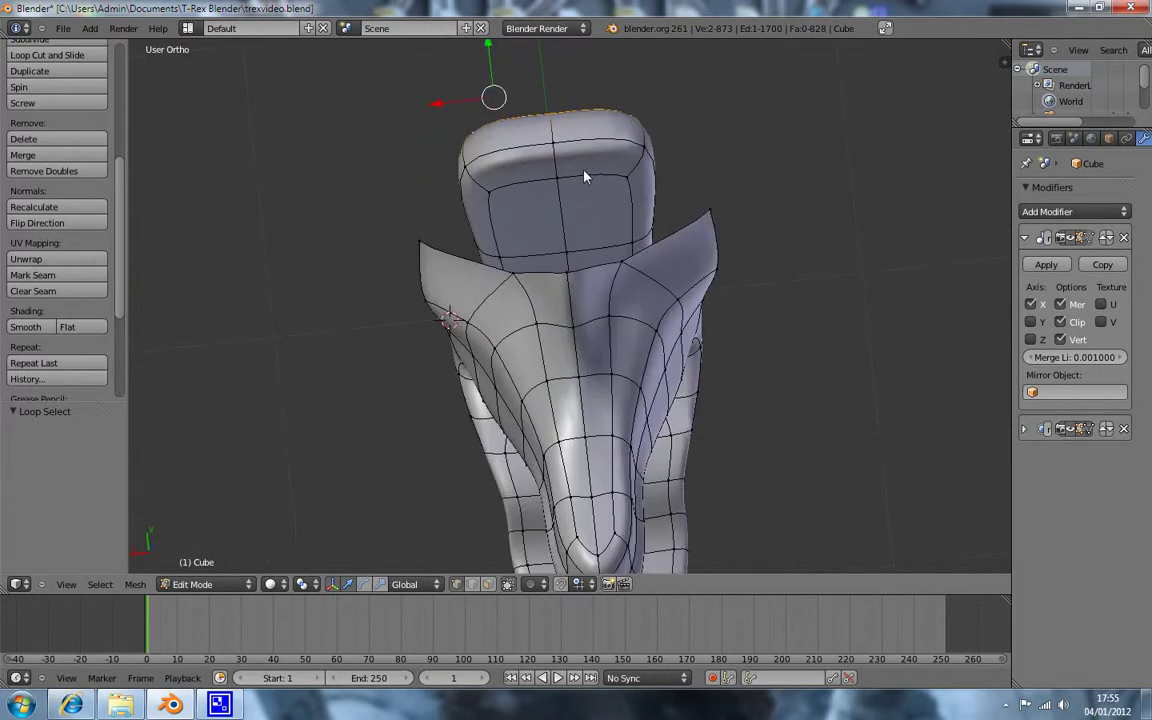
{"action": "left_click", "coordinate": [565, 182], "text": "alt+shift"}
{"action": "left_click", "coordinate": [502, 168], "text": "alt+shift"}
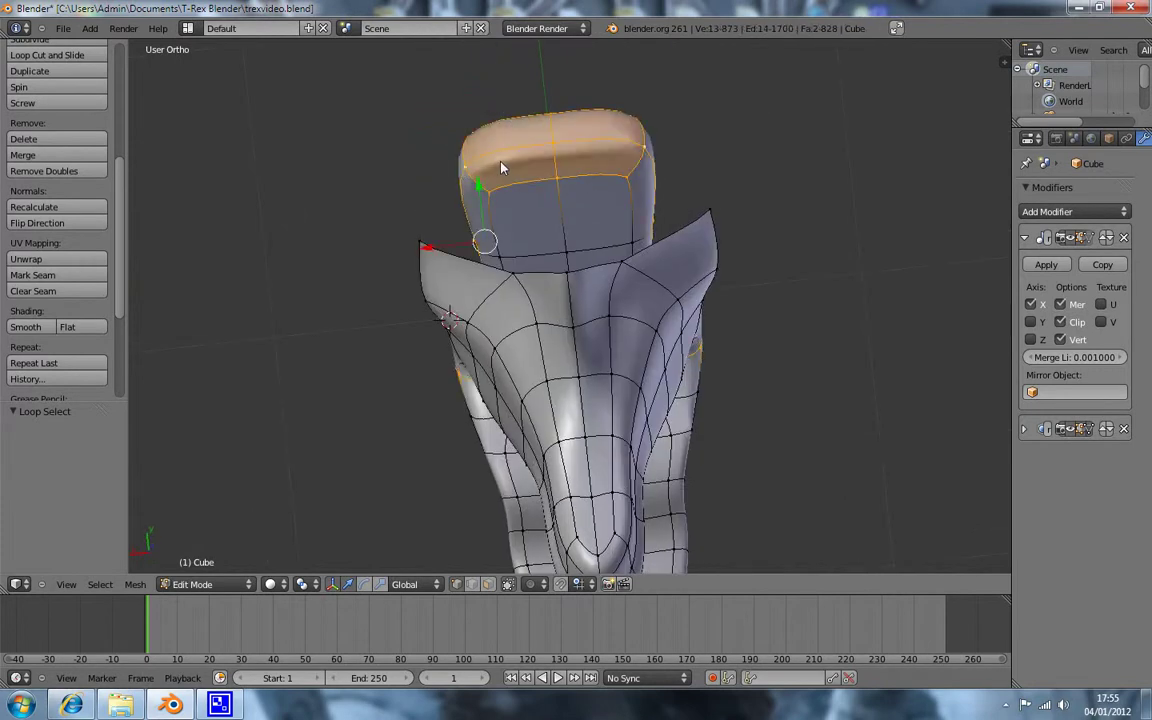
{"action": "key", "text": "a"}
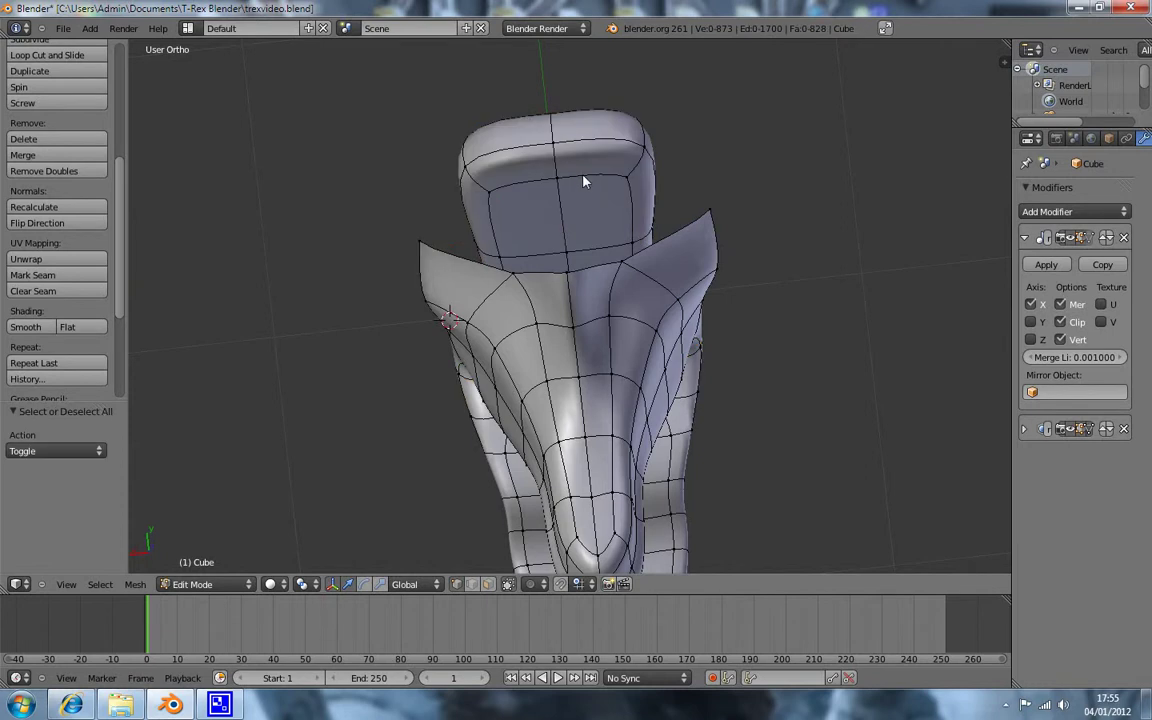
{"action": "left_click", "coordinate": [590, 175], "text": "alt"}
{"action": "mouse_move", "coordinate": [590, 175]}
{"action": "middle_mouse_down"}
{"action": "mouse_move", "coordinate": [617, 190]}
{"action": "mouse_move", "coordinate": [620, 177]}
{"action": "mouse_move", "coordinate": [614, 203]}
{"action": "middle_mouse_up"}
{"action": "right_click", "coordinate": [617, 190], "text": "alt"}
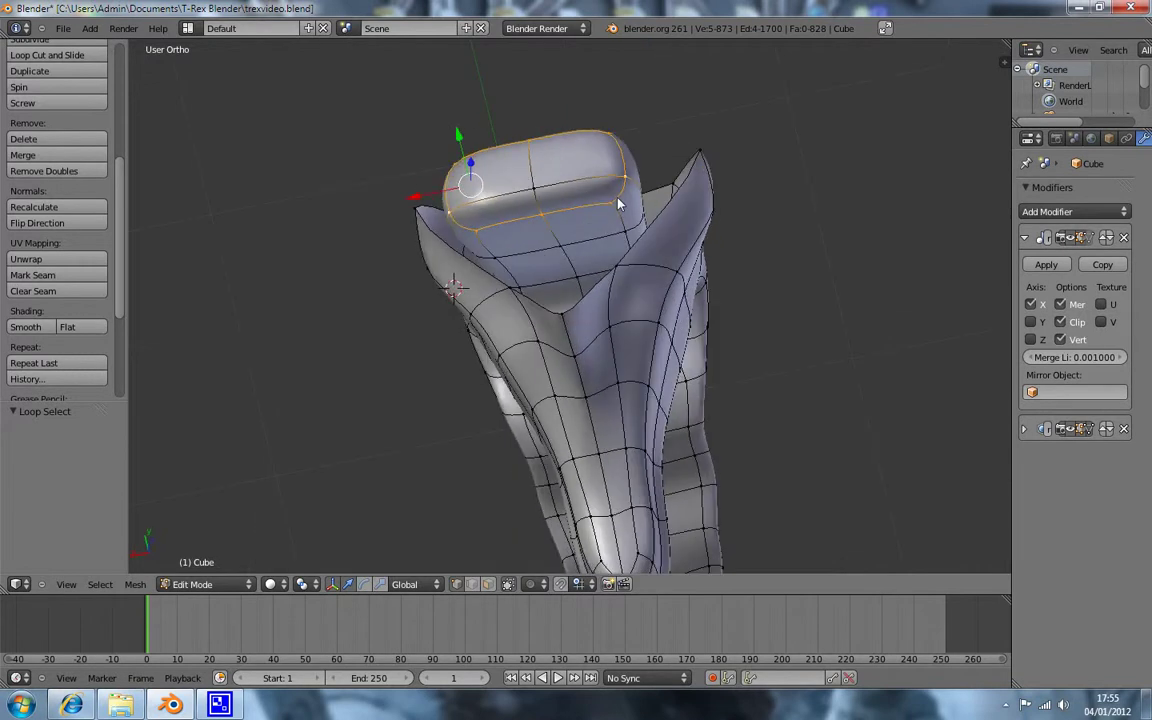
{"action": "key", "text": "KP_1"}
{"action": "key", "text": "KP_7"}
{"action": "key", "text": "KP_1"}
{"action": "key", "text": "ctrl+KP_1"}
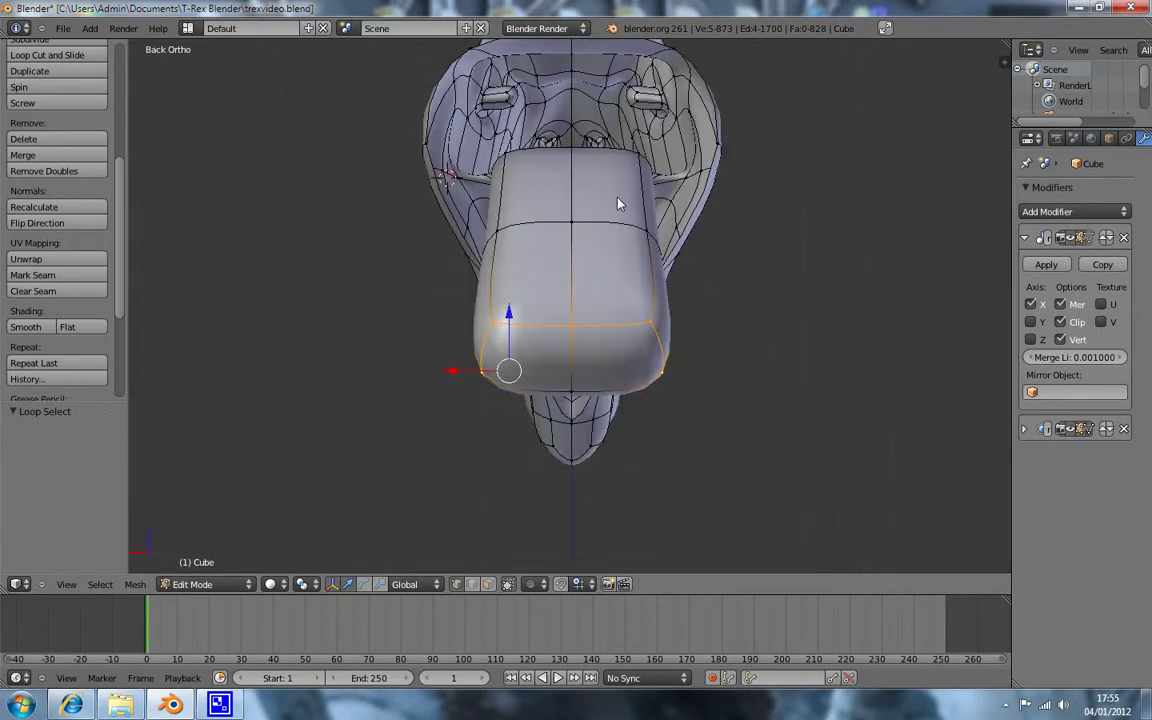
Step: Scale the tube's end loop along X to 0.493 and deselect everything
{"action": "key", "text": "s"}
{"action": "key", "text": "x"}
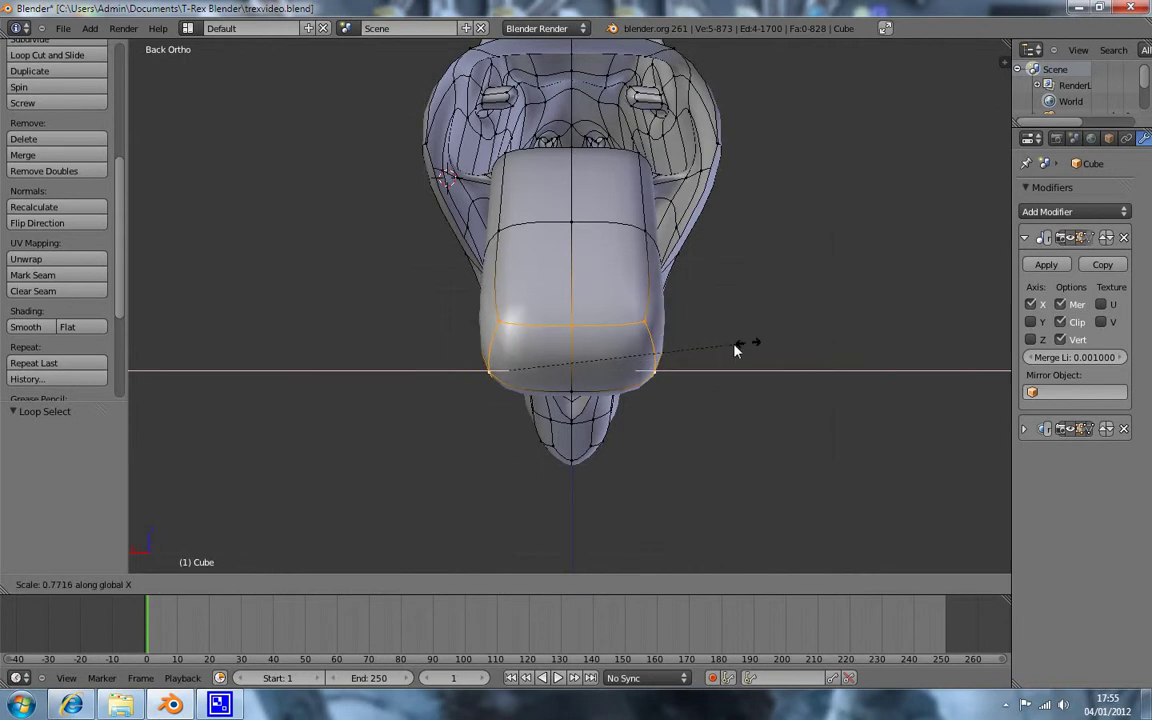
{"action": "left_click", "coordinate": [648, 321]}
{"action": "mouse_move", "coordinate": [507, 198]}
{"action": "middle_mouse_down"}
{"action": "mouse_move", "coordinate": [397, 283]}
{"action": "mouse_move", "coordinate": [476, 206]}
{"action": "mouse_move", "coordinate": [489, 226]}
{"action": "mouse_move", "coordinate": [512, 198]}
{"action": "mouse_move", "coordinate": [548, 232]}
{"action": "mouse_move", "coordinate": [520, 210]}
{"action": "mouse_move", "coordinate": [392, 220]}
{"action": "mouse_move", "coordinate": [198, 297]}
{"action": "mouse_move", "coordinate": [514, 237]}
{"action": "mouse_move", "coordinate": [388, 278]}
{"action": "mouse_move", "coordinate": [350, 280]}
{"action": "mouse_move", "coordinate": [545, 226]}
{"action": "mouse_move", "coordinate": [589, 198]}
{"action": "mouse_move", "coordinate": [522, 219]}
{"action": "mouse_move", "coordinate": [527, 193]}
{"action": "mouse_move", "coordinate": [493, 195]}
{"action": "mouse_move", "coordinate": [514, 290]}
{"action": "mouse_move", "coordinate": [496, 283]}
{"action": "middle_mouse_up"}
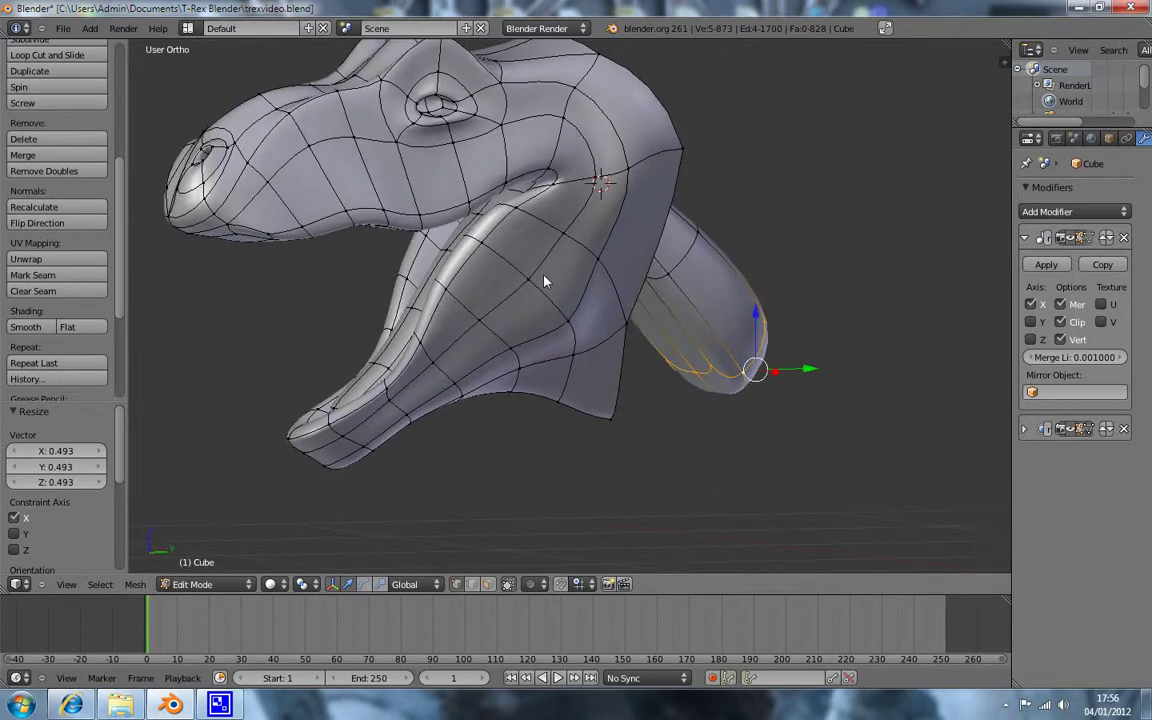
{"action": "key", "text": "a"}
{"action": "mouse_move", "coordinate": [663, 309]}
{"action": "middle_mouse_down"}
{"action": "mouse_move", "coordinate": [603, 296]}
{"action": "mouse_move", "coordinate": [665, 334]}
{"action": "middle_mouse_up"}
{"action": "key", "text": "KP_1"}
{"action": "key", "text": "KP_3"}
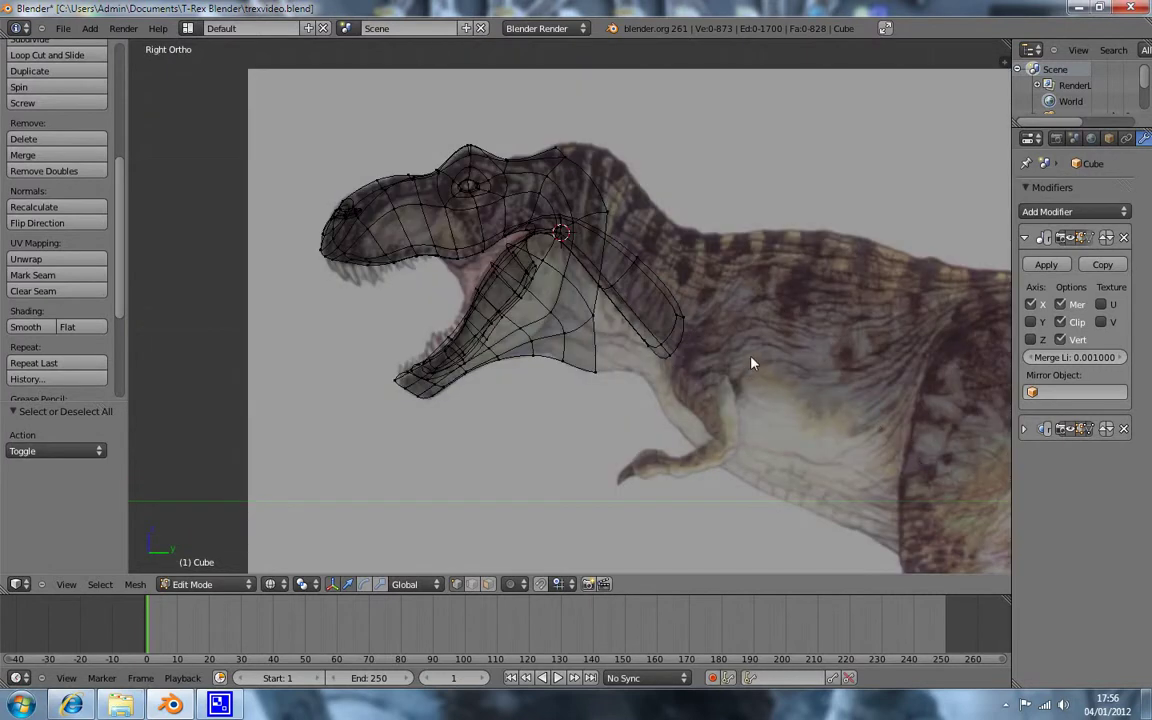
{"action": "key", "text": "a"}
{"action": "key", "text": "a"}
{"action": "mouse_move", "coordinate": [429, 343]}
{"action": "middle_mouse_down"}
{"action": "mouse_move", "coordinate": [481, 287]}
{"action": "mouse_move", "coordinate": [632, 204]}
{"action": "mouse_move", "coordinate": [599, 373]}
{"action": "mouse_move", "coordinate": [490, 430]}
{"action": "mouse_move", "coordinate": [510, 500]}
{"action": "mouse_move", "coordinate": [530, 495]}
{"action": "mouse_move", "coordinate": [524, 520]}
{"action": "mouse_move", "coordinate": [487, 439]}
{"action": "mouse_move", "coordinate": [543, 484]}
{"action": "mouse_move", "coordinate": [528, 457]}
{"action": "middle_mouse_up"}
{"action": "key", "text": "z"}
{"action": "key", "text": "KP_3"}
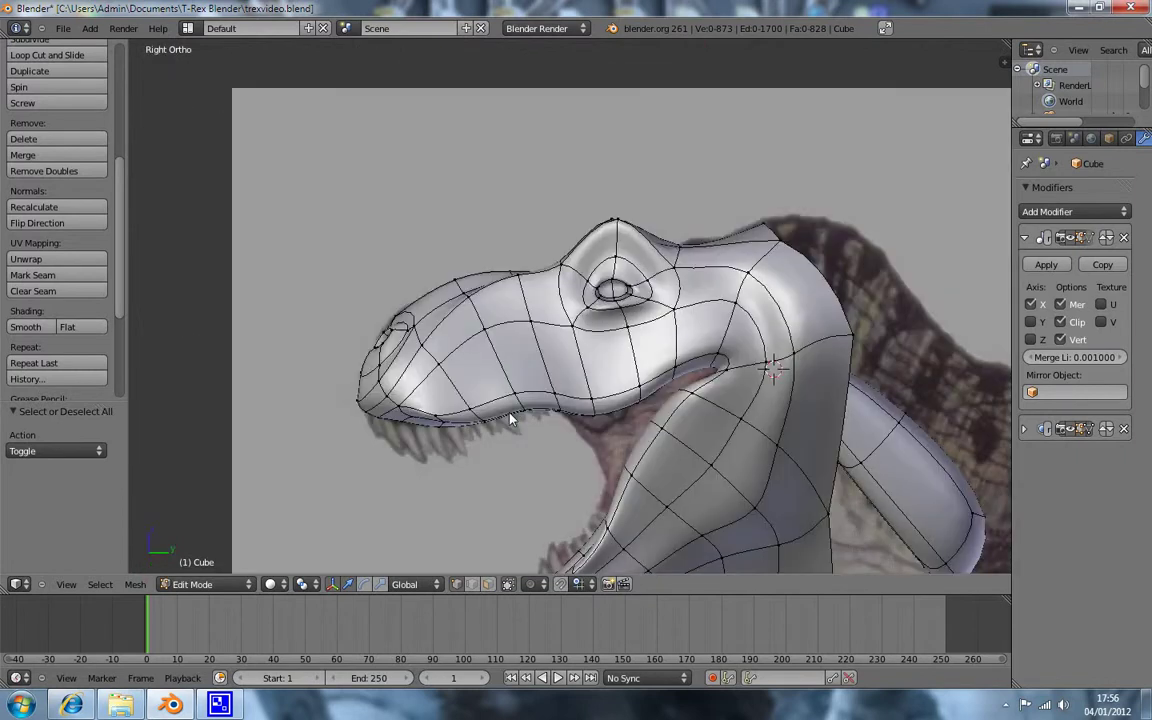
{"action": "scroll", "coordinate": [556, 431], "scroll_direction": "up", "scroll_amount": 2}
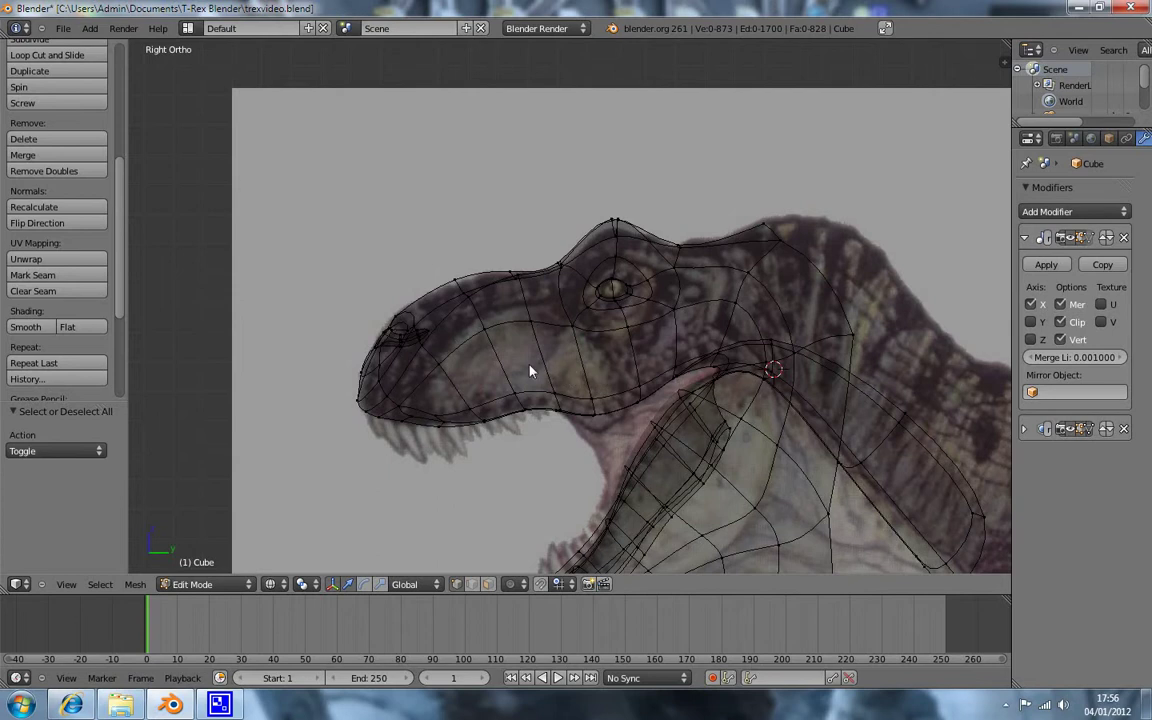
{"action": "key", "text": "z"}
{"action": "mouse_move", "coordinate": [620, 440]}
{"action": "middle_mouse_down"}
{"action": "mouse_move", "coordinate": [620, 373]}
{"action": "mouse_move", "coordinate": [663, 346]}
{"action": "mouse_move", "coordinate": [613, 377]}
{"action": "middle_mouse_up"}
Step: Select a run of vertices across the upper jaw's underside
{"action": "right_click", "coordinate": [625, 366]}
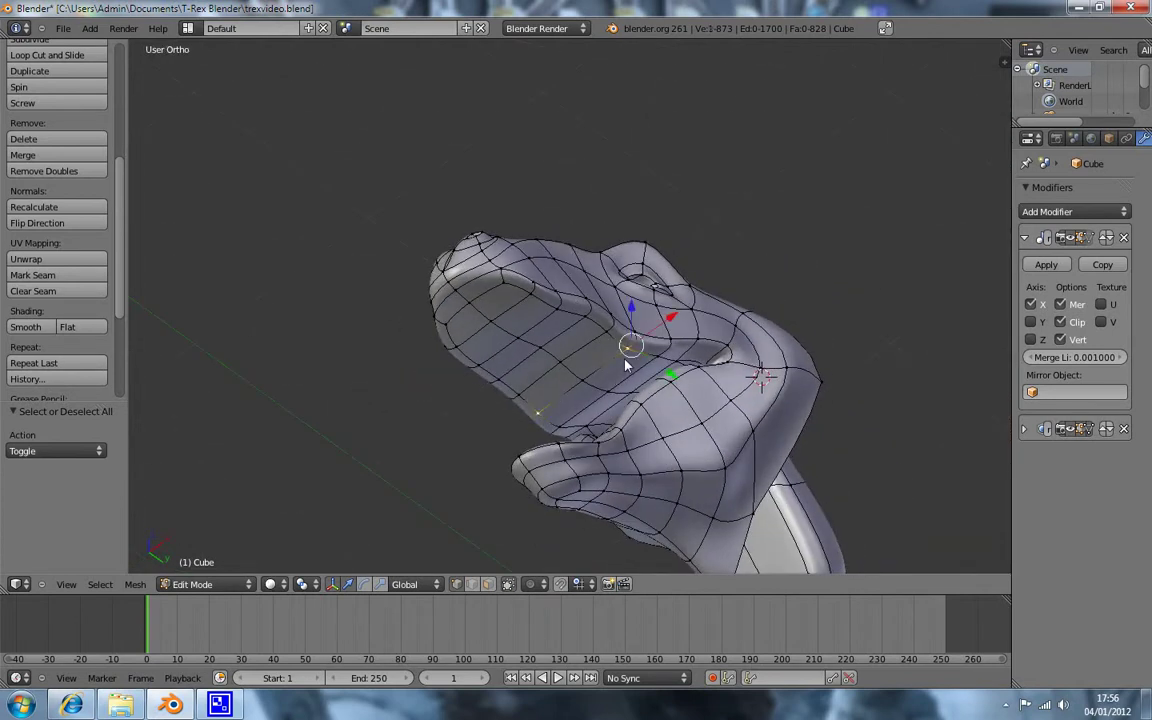
{"action": "right_click", "coordinate": [660, 352], "text": "shift"}
{"action": "right_click", "coordinate": [605, 396], "text": "shift"}
{"action": "right_click", "coordinate": [583, 379], "text": "shift"}
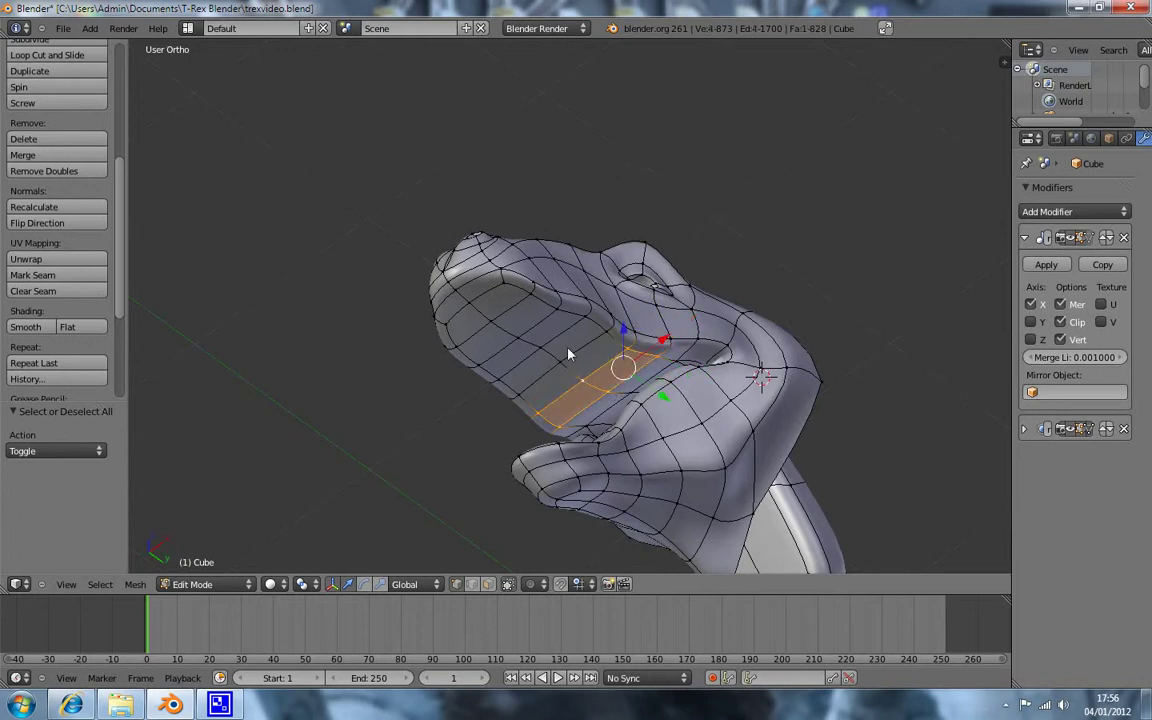
{"action": "right_click", "coordinate": [548, 352], "text": "shift"}
{"action": "right_click", "coordinate": [527, 344], "text": "shift"}
{"action": "right_click", "coordinate": [537, 356], "text": "shift"}
{"action": "right_click", "coordinate": [530, 300], "text": "shift"}
{"action": "right_click", "coordinate": [535, 305], "text": "shift"}
{"action": "right_click", "coordinate": [503, 290], "text": "shift"}
{"action": "right_click", "coordinate": [481, 278], "text": "shift"}
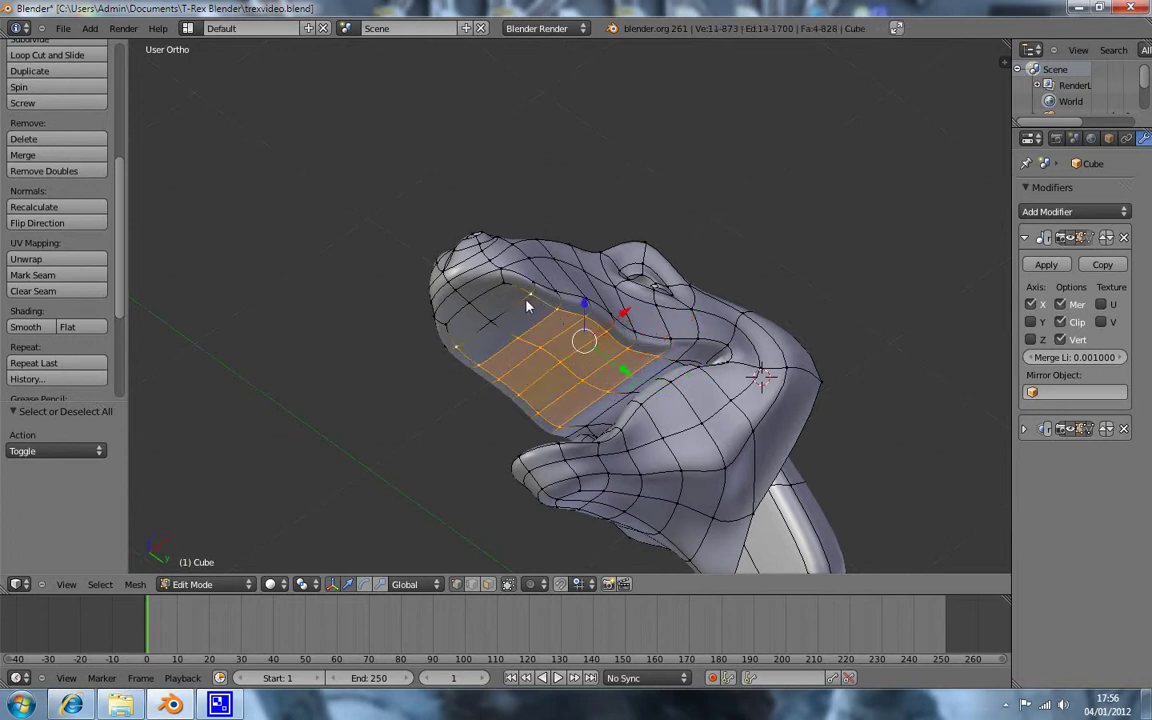
Step: In wireframe side view, box-select the lower jaw and neck vertices
{"action": "key", "text": "KP_3"}
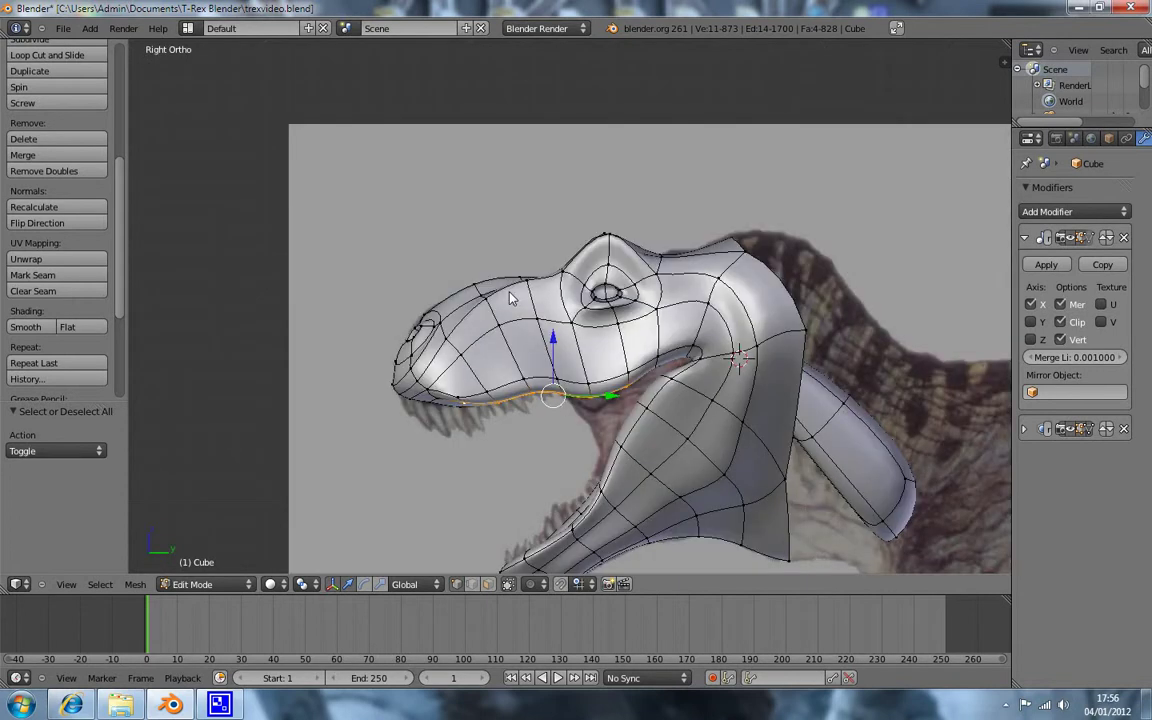
{"action": "scroll", "coordinate": [690, 450], "scroll_direction": "down", "scroll_amount": 2}
{"action": "scroll", "coordinate": [707, 447], "scroll_direction": "down", "scroll_amount": 1}
{"action": "key", "text": "z"}
{"action": "key", "text": "a"}
{"action": "key", "text": "b"}
{"action": "left_click_drag", "start_coordinate": [506, 399], "coordinate": [642, 426]}
{"action": "key", "text": "b"}
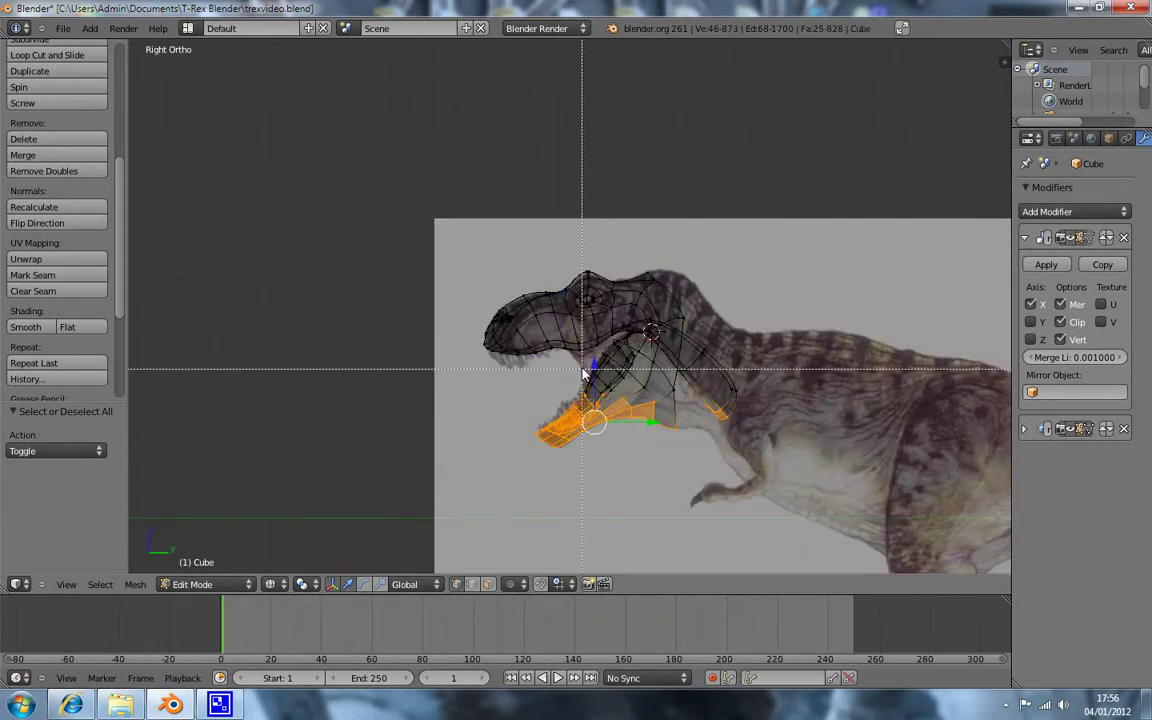
{"action": "left_click_drag", "start_coordinate": [591, 336], "coordinate": [700, 440]}
{"action": "key", "text": "b"}
{"action": "left_click_drag", "start_coordinate": [697, 321], "coordinate": [743, 410]}
Step: Add the remaining jaw and neck vertices to the selection
{"action": "scroll", "coordinate": [743, 410], "scroll_direction": "up", "scroll_amount": 2}
{"action": "key", "text": "b"}
{"action": "left_click_drag", "start_coordinate": [627, 346], "coordinate": [640, 440]}
{"action": "key", "text": "b"}
{"action": "left_click_drag", "start_coordinate": [642, 367], "coordinate": [694, 416]}
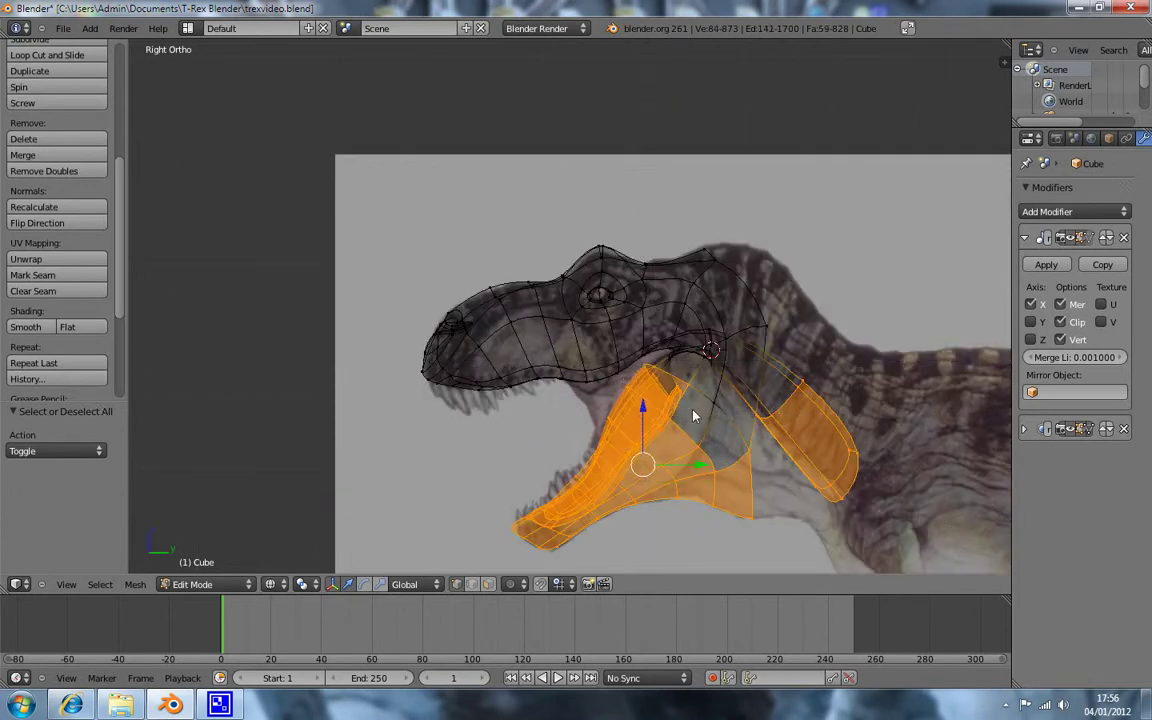
{"action": "right_click", "coordinate": [729, 428], "text": "shift"}
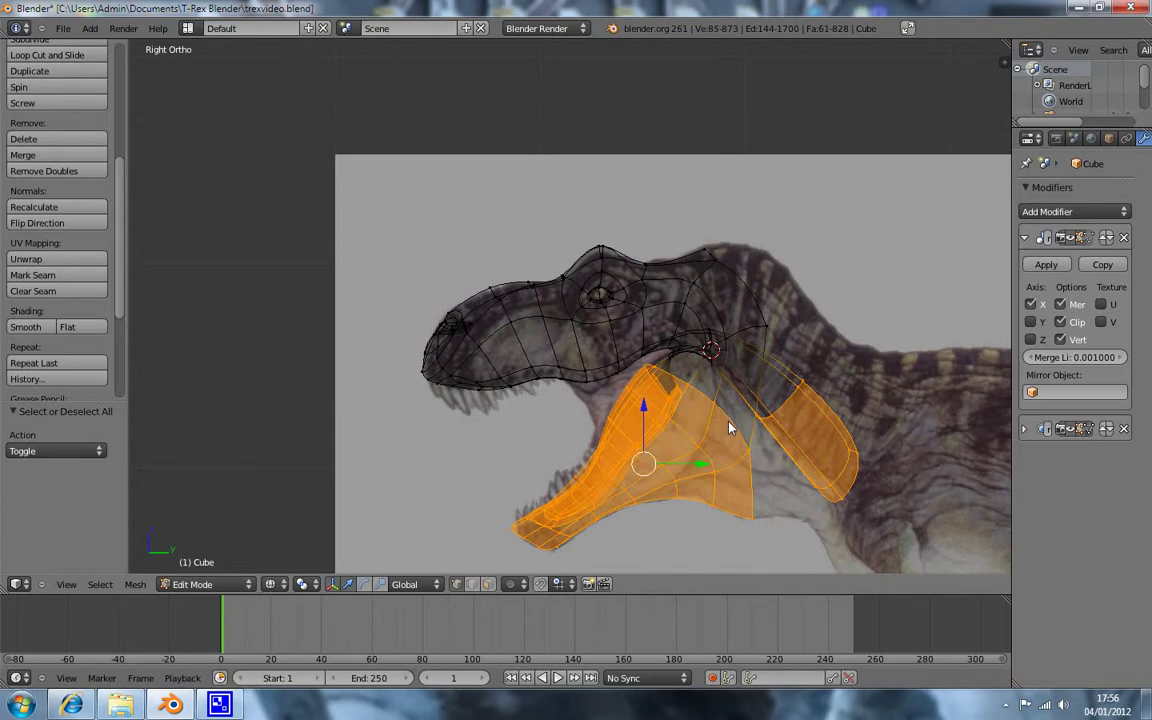
Step: Hide the selected lower jaw and neck, leaving the upper head shown in solid shading
{"action": "key", "text": "h"}
{"action": "key", "text": "z"}
{"action": "mouse_move", "coordinate": [648, 437]}
{"action": "middle_mouse_down"}
{"action": "mouse_move", "coordinate": [648, 365]}
{"action": "mouse_move", "coordinate": [483, 476]}
{"action": "mouse_move", "coordinate": [733, 347]}
{"action": "mouse_move", "coordinate": [595, 430]}
{"action": "mouse_move", "coordinate": [553, 365]}
{"action": "mouse_move", "coordinate": [637, 410]}
{"action": "middle_mouse_up"}
{"action": "key", "text": "KP_3"}
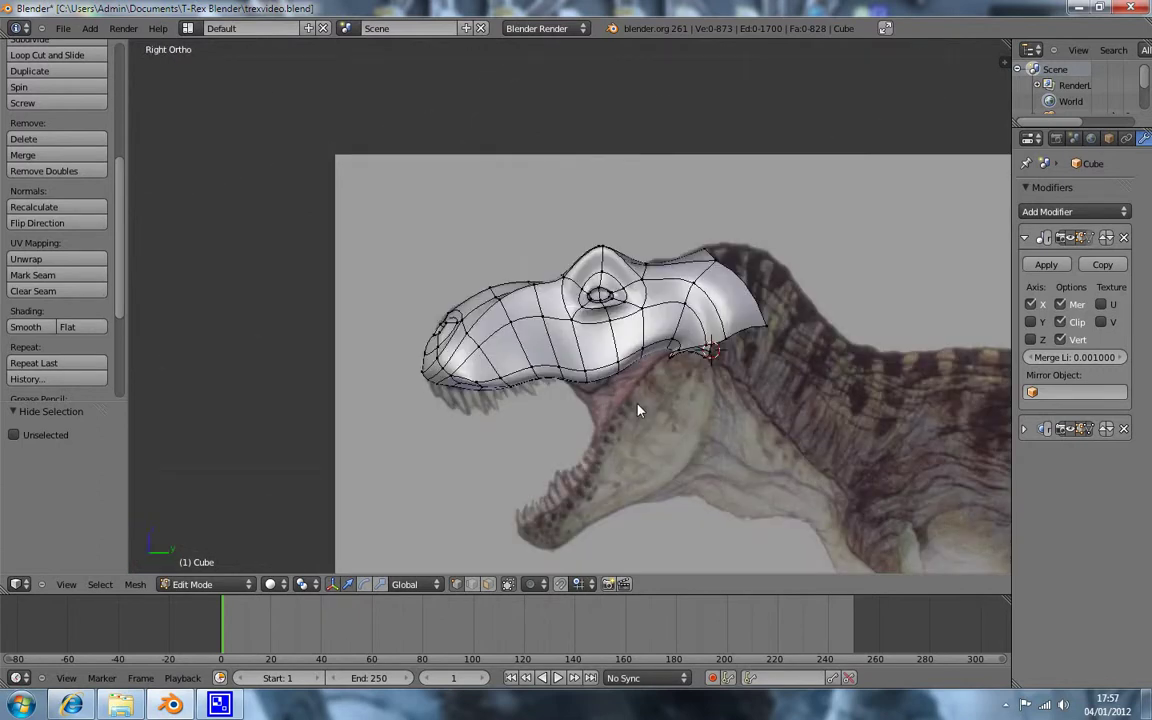
Step: Select the strip of underside faces along the snout, out to the tip
{"action": "middle_click_drag", "start_coordinate": [630, 424], "coordinate": [628, 329]}
{"action": "right_click", "coordinate": [614, 316]}
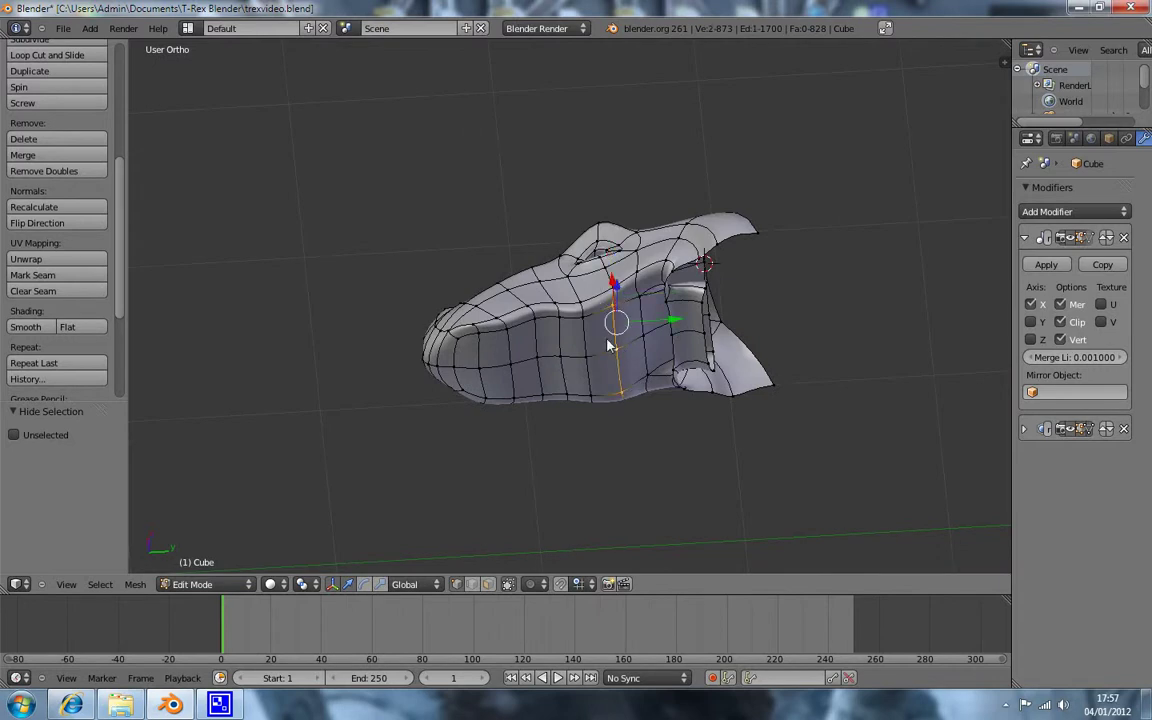
{"action": "right_click", "coordinate": [589, 376]}
{"action": "right_click", "coordinate": [556, 335], "text": "shift"}
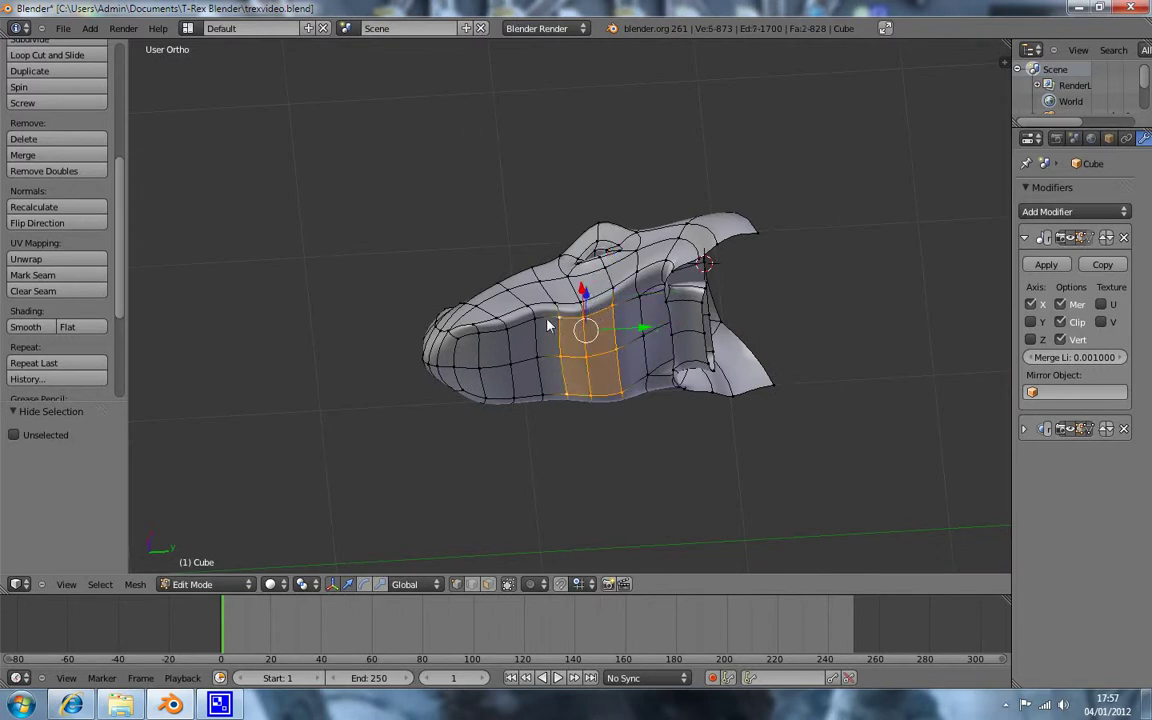
{"action": "right_click", "coordinate": [540, 360], "text": "shift"}
{"action": "right_click", "coordinate": [489, 372], "text": "shift"}
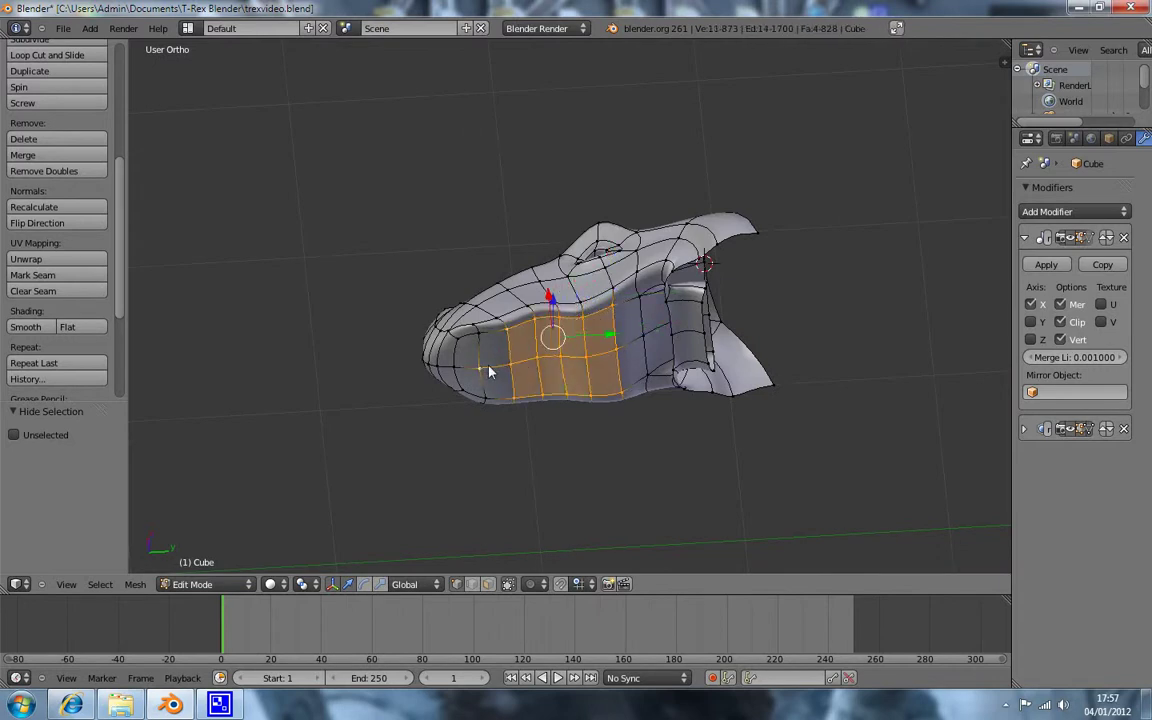
{"action": "right_click", "coordinate": [462, 368], "text": "shift"}
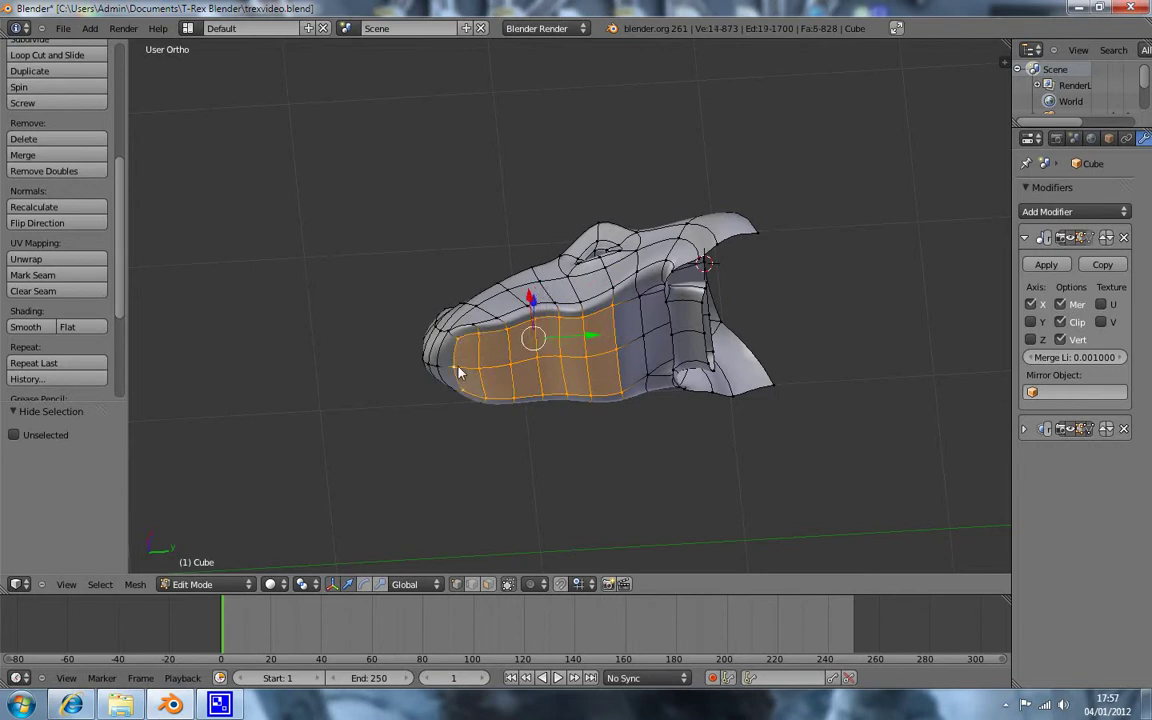
Step: Check the selection from side, front and bottom views, then extrude the faces and scale them to 0.667
{"action": "key", "text": "KP_3"}
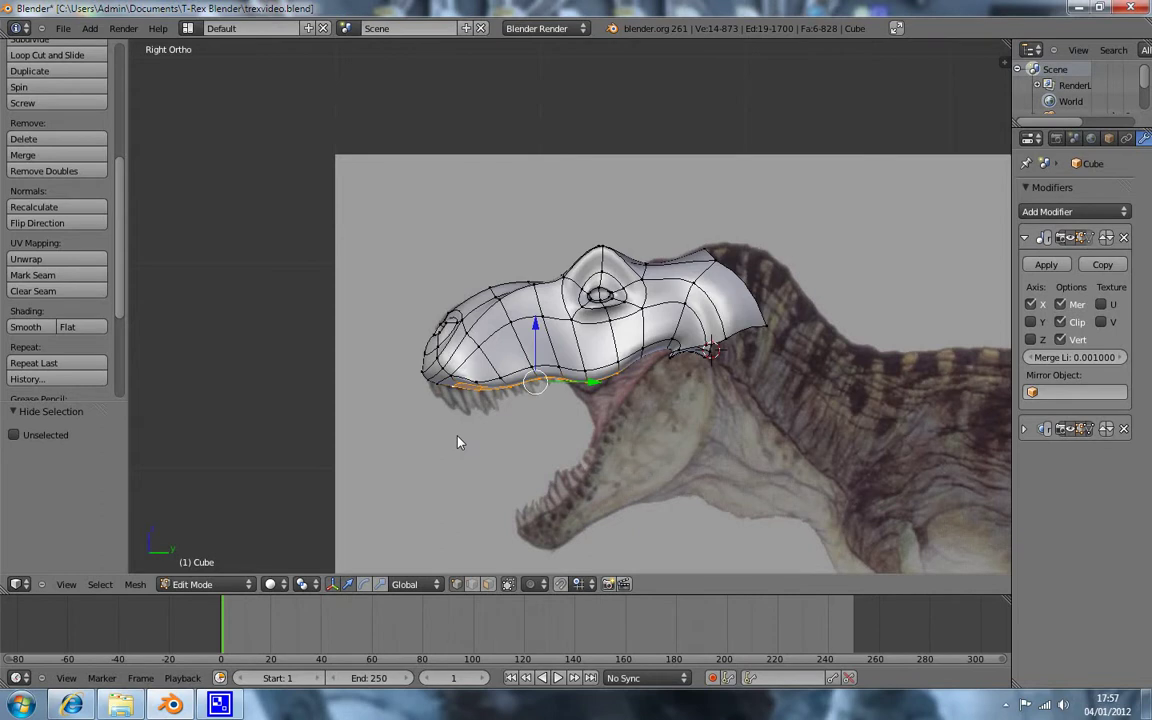
{"action": "middle_click_drag", "start_coordinate": [458, 442], "coordinate": [456, 368]}
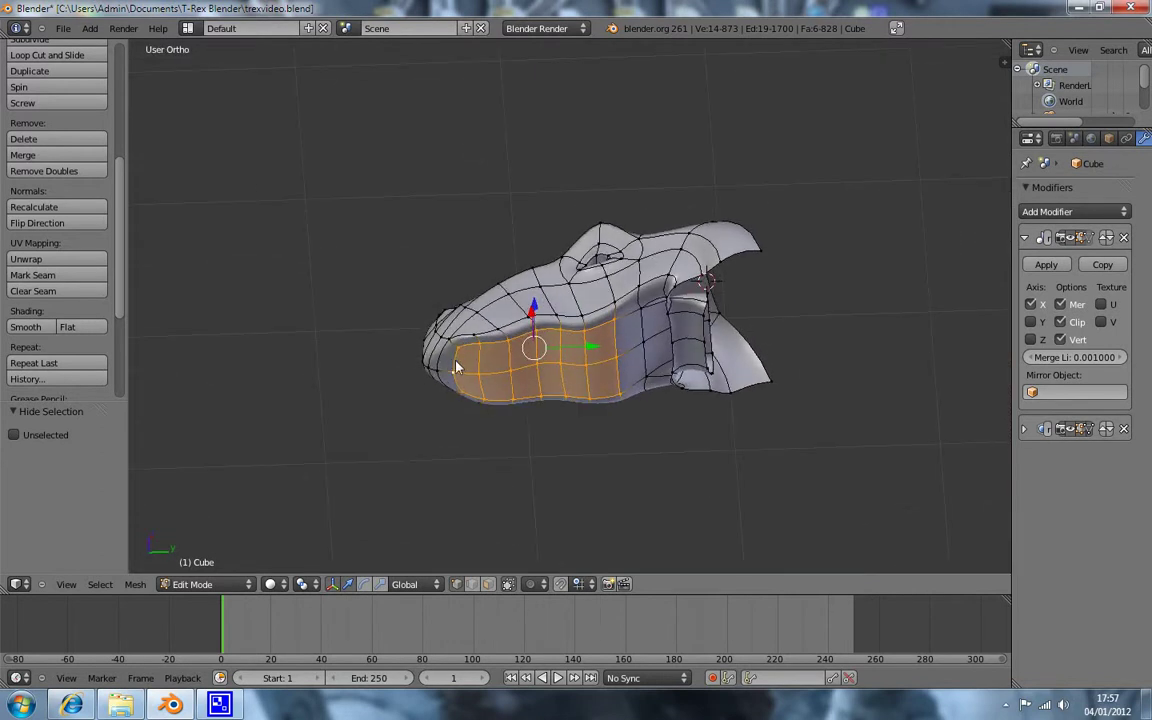
{"action": "key", "text": "KP_1"}
{"action": "key", "text": "KP_7"}
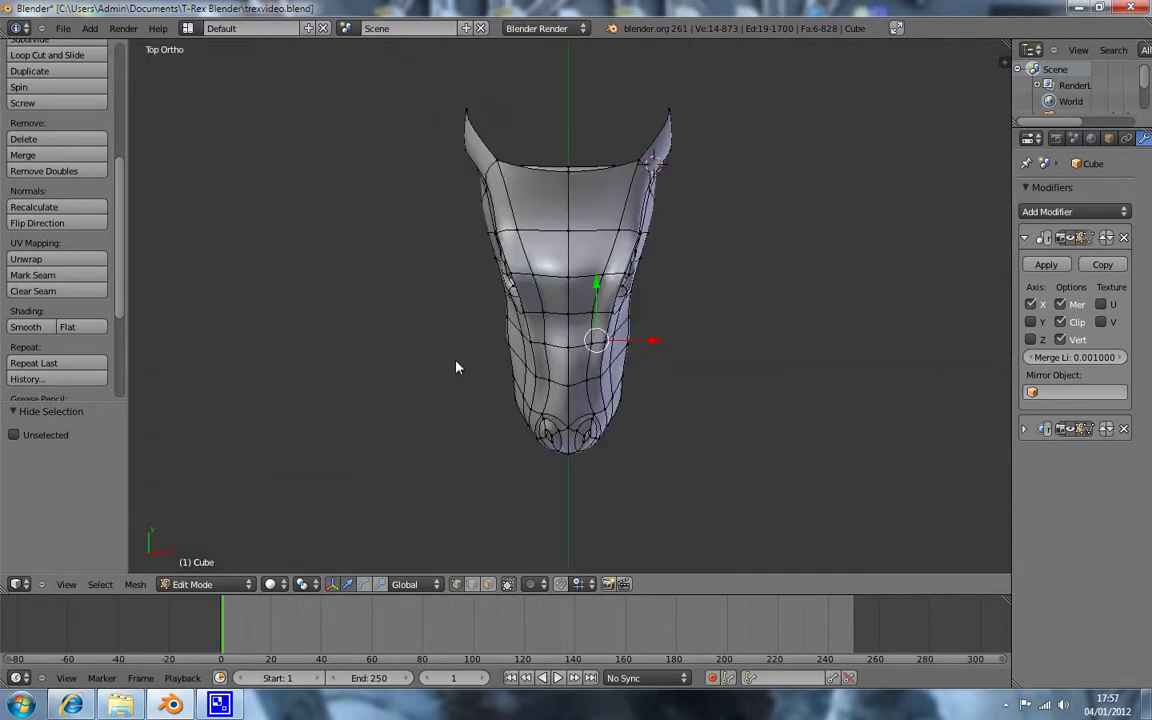
{"action": "key", "text": "ctrl+KP_7"}
{"action": "key", "text": "e"}
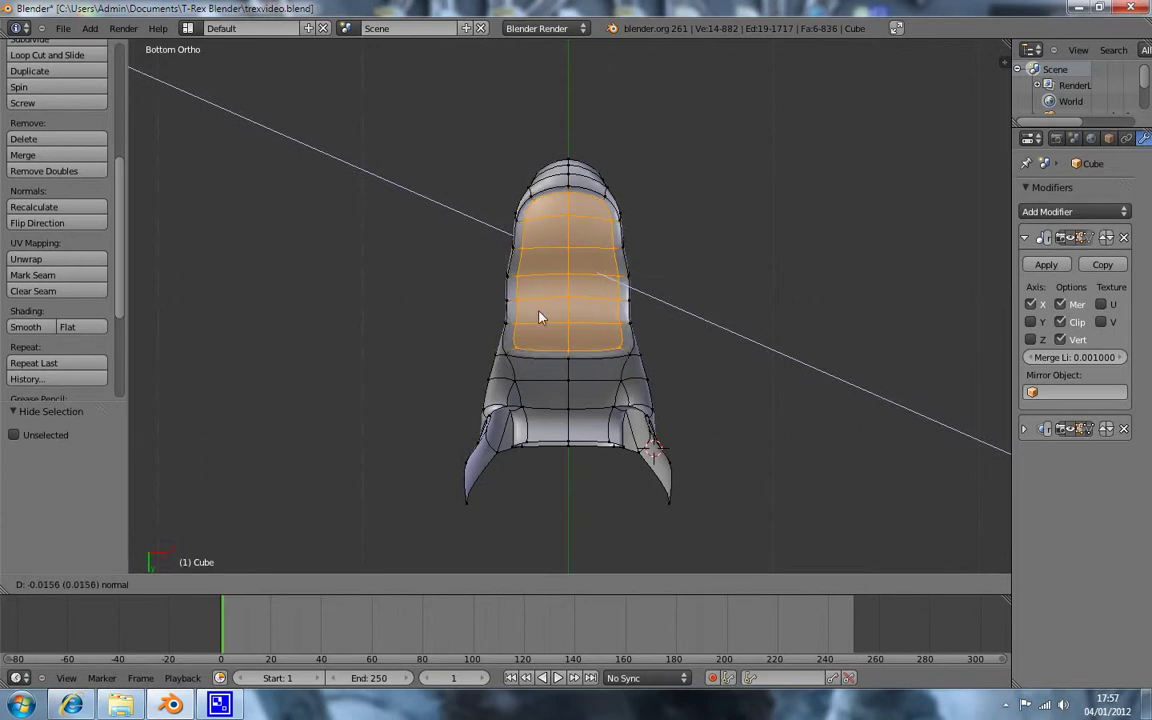
{"action": "left_click", "coordinate": [782, 365]}
{"action": "key", "text": "s"}
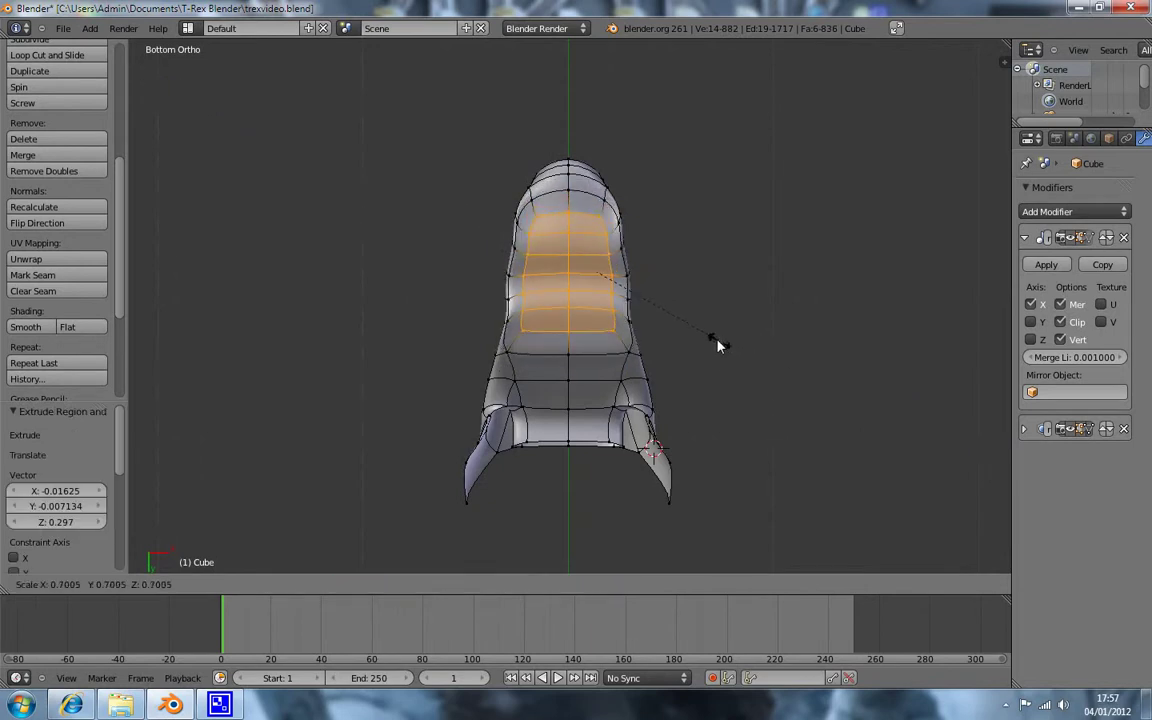
{"action": "left_click", "coordinate": [714, 346]}
Step: Raise the shrunken faces 0.125 into the head, then inspect the recessed palate from below
{"action": "middle_click_drag", "start_coordinate": [651, 334], "coordinate": [555, 491]}
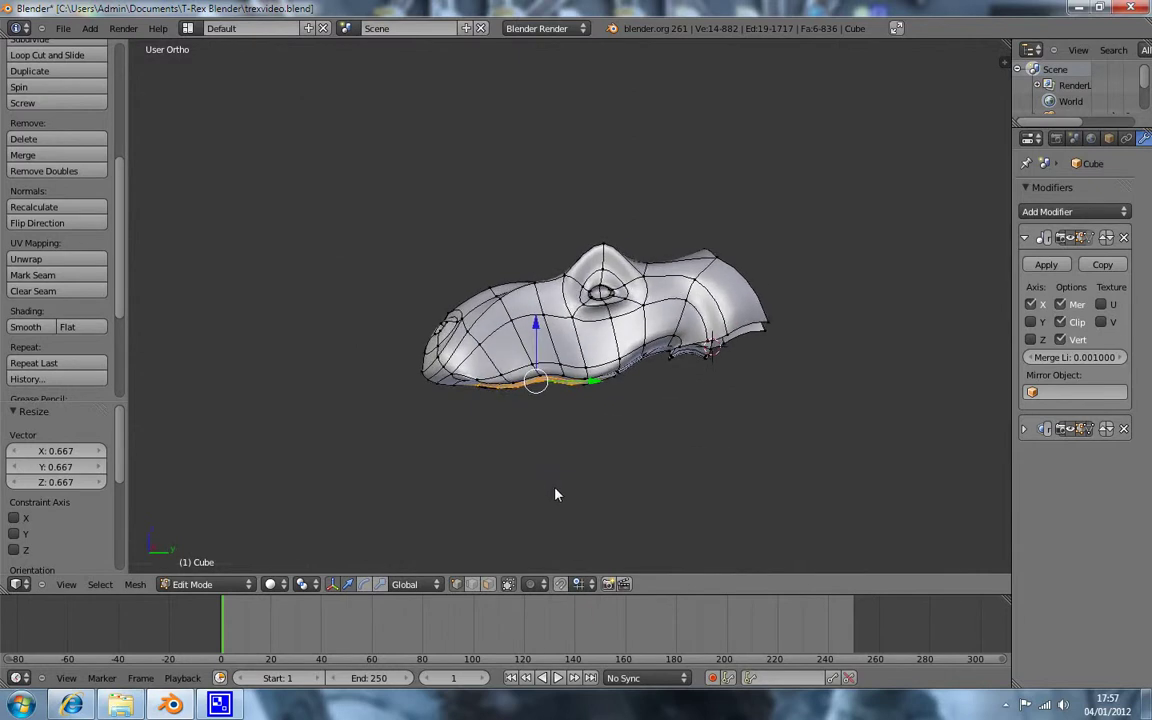
{"action": "key", "text": "KP_3"}
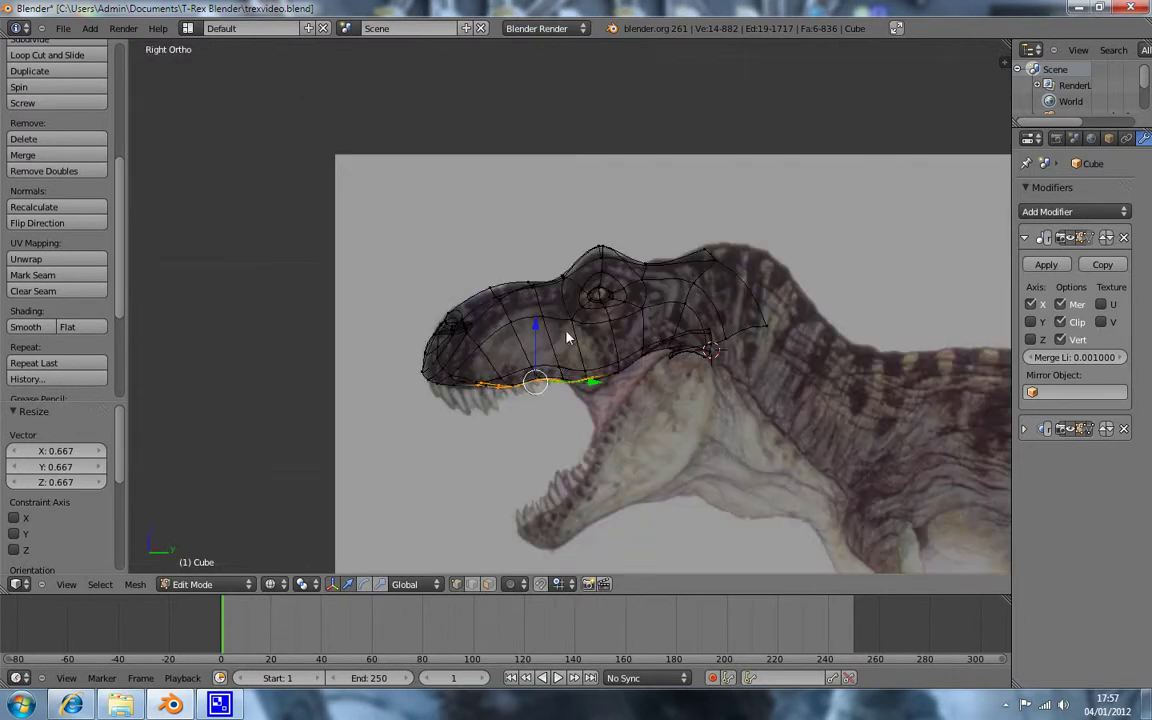
{"action": "left_click_drag", "start_coordinate": [540, 335], "coordinate": [533, 309]}
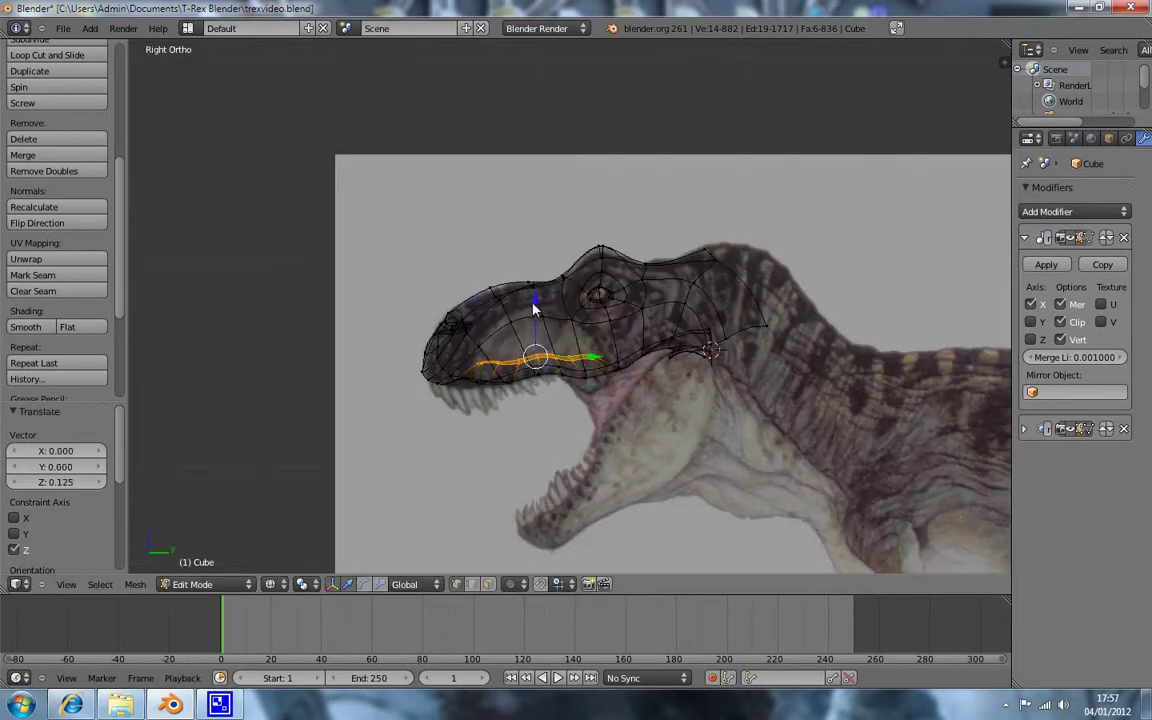
{"action": "mouse_move", "coordinate": [508, 459]}
{"action": "middle_mouse_down"}
{"action": "mouse_move", "coordinate": [514, 360]}
{"action": "mouse_move", "coordinate": [566, 218]}
{"action": "mouse_move", "coordinate": [563, 293]}
{"action": "mouse_move", "coordinate": [601, 271]}
{"action": "middle_mouse_up"}
{"action": "key", "text": "z"}
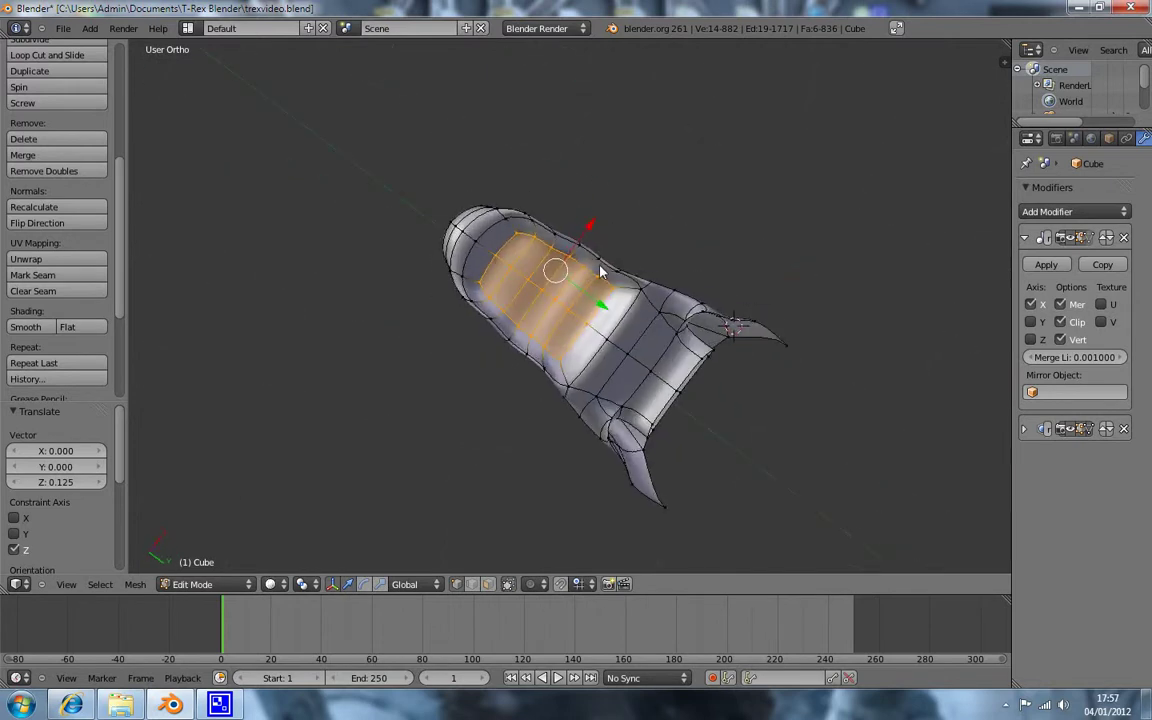
{"action": "key", "text": "ctrl+KP_7"}
{"action": "scroll", "coordinate": [541, 238], "scroll_direction": "up", "scroll_amount": 5}
{"action": "mouse_move", "coordinate": [591, 214]}
{"action": "middle_mouse_down", "text": "shift"}
{"action": "mouse_move", "coordinate": [618, 370]}
{"action": "mouse_move", "coordinate": [617, 218]}
{"action": "middle_mouse_up", "text": "shift"}
Step: Reposition the front palate loop and adjust its width along X
{"action": "right_click", "coordinate": [636, 157], "text": "alt"}
{"action": "key", "text": "g"}
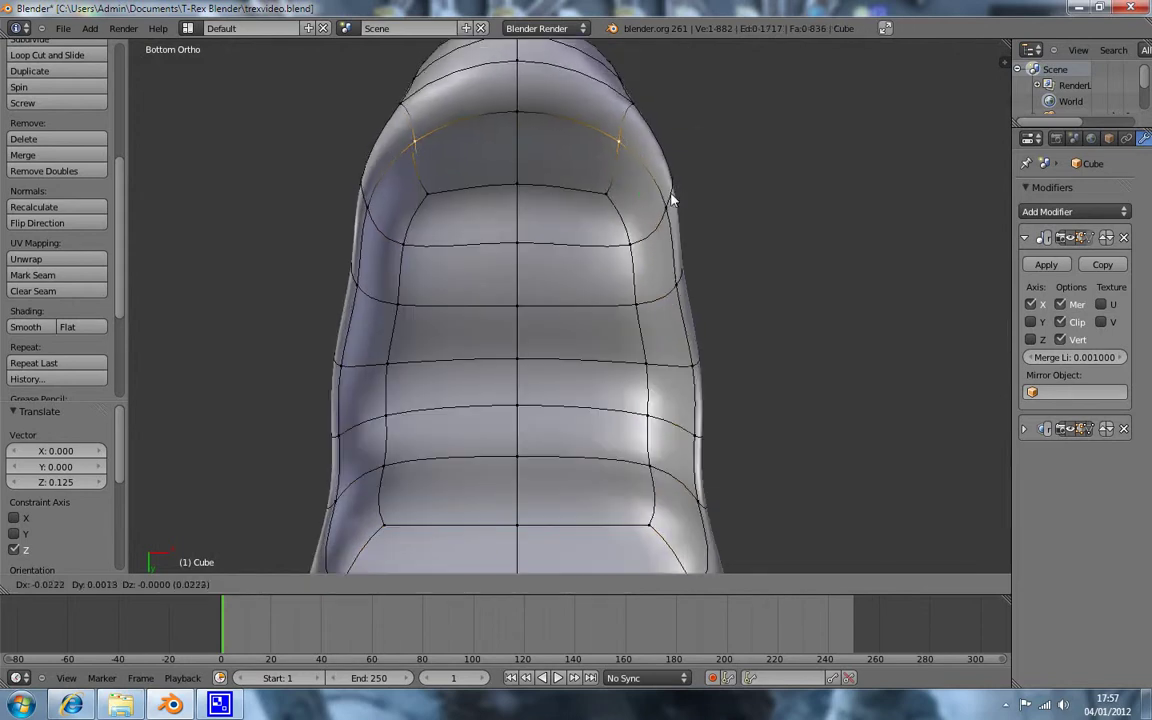
{"action": "left_click", "coordinate": [671, 213]}
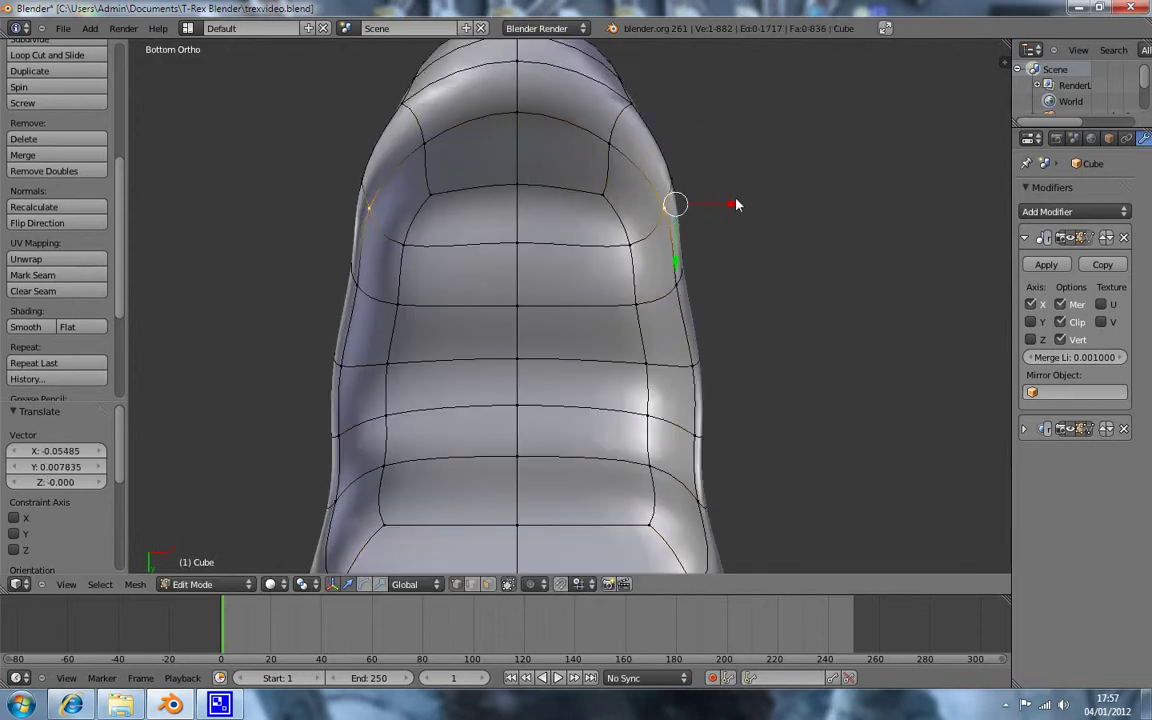
{"action": "key", "text": "g"}
{"action": "key", "text": "x"}
{"action": "left_click", "coordinate": [663, 265]}
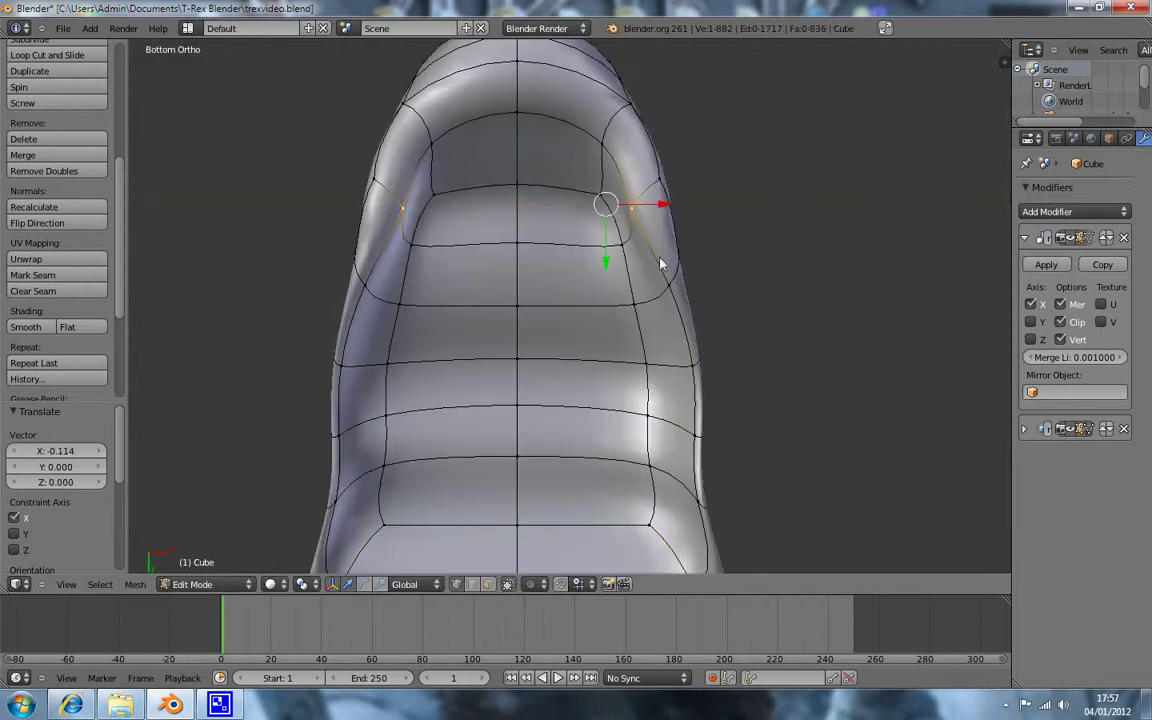
{"action": "key", "text": "g"}
{"action": "key", "text": "x"}
{"action": "left_click", "coordinate": [705, 295]}
Step: Narrow the next palate loop back inward along X
{"action": "right_click", "coordinate": [690, 368], "text": "alt"}
{"action": "key", "text": "g"}
{"action": "key", "text": "x"}
{"action": "left_click", "coordinate": [666, 380]}
{"action": "middle_click_drag", "start_coordinate": [710, 378], "coordinate": [702, 242], "text": "shift"}
Step: Pull two vertices on the palate's side edge inward along X
{"action": "right_click", "coordinate": [685, 305]}
{"action": "left_click", "coordinate": [731, 310]}
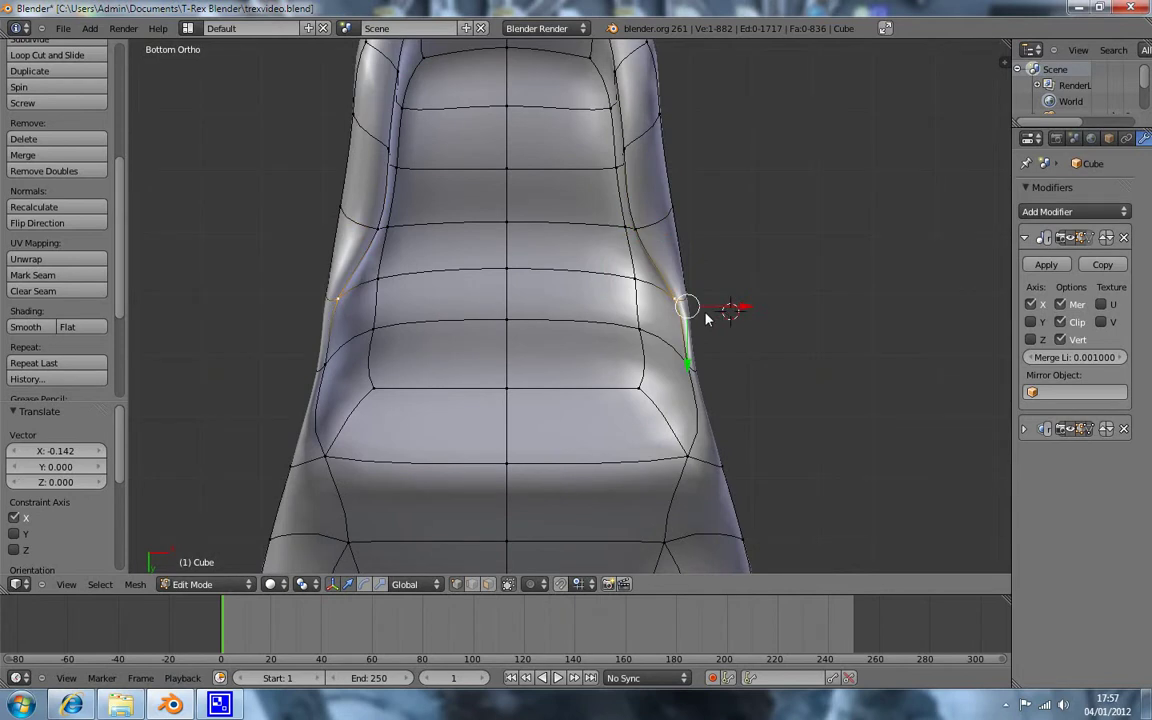
{"action": "key", "text": "g"}
{"action": "key", "text": "x"}
{"action": "left_click", "coordinate": [688, 305]}
{"action": "right_click", "coordinate": [680, 366]}
{"action": "key", "text": "g"}
{"action": "key", "text": "x"}
{"action": "left_click", "coordinate": [694, 370]}
Step: Narrow the lower palate loop and the loop above it along X
{"action": "right_click", "coordinate": [676, 455], "text": "alt"}
{"action": "key", "text": "g"}
{"action": "key", "text": "x"}
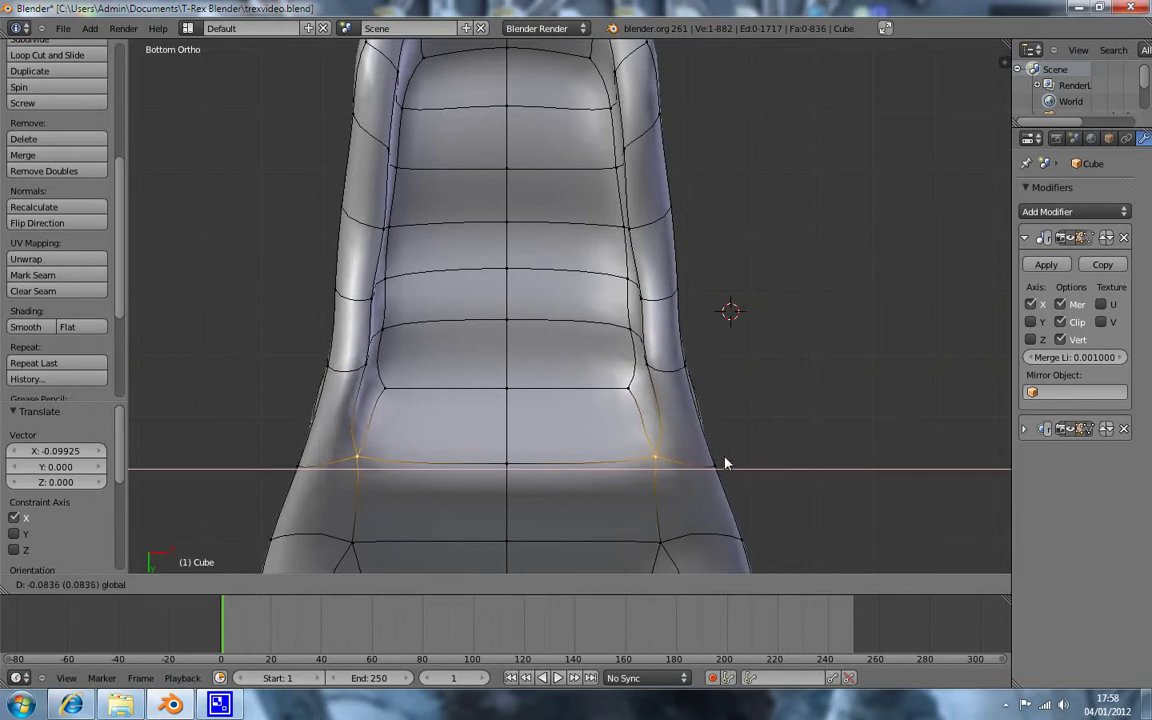
{"action": "left_click", "coordinate": [715, 458]}
{"action": "right_click", "coordinate": [718, 398], "text": "alt"}
{"action": "left_click_drag", "start_coordinate": [719, 390], "coordinate": [670, 384]}
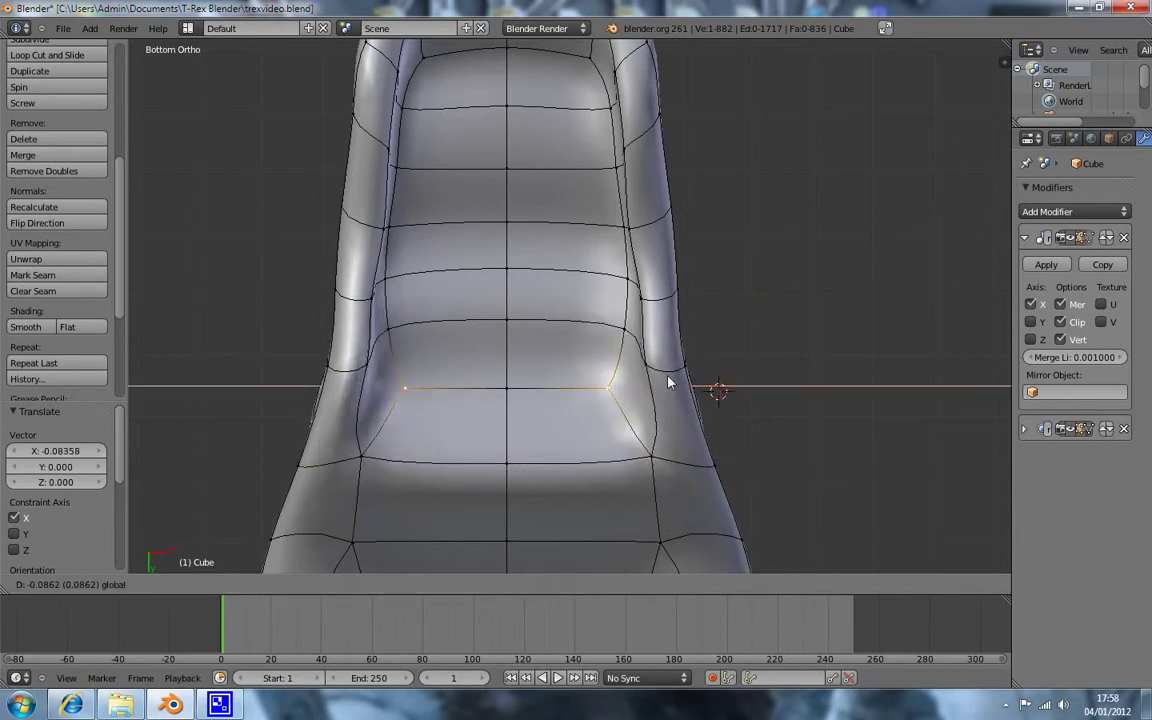
{"action": "middle_click_drag", "start_coordinate": [623, 313], "coordinate": [698, 385]}
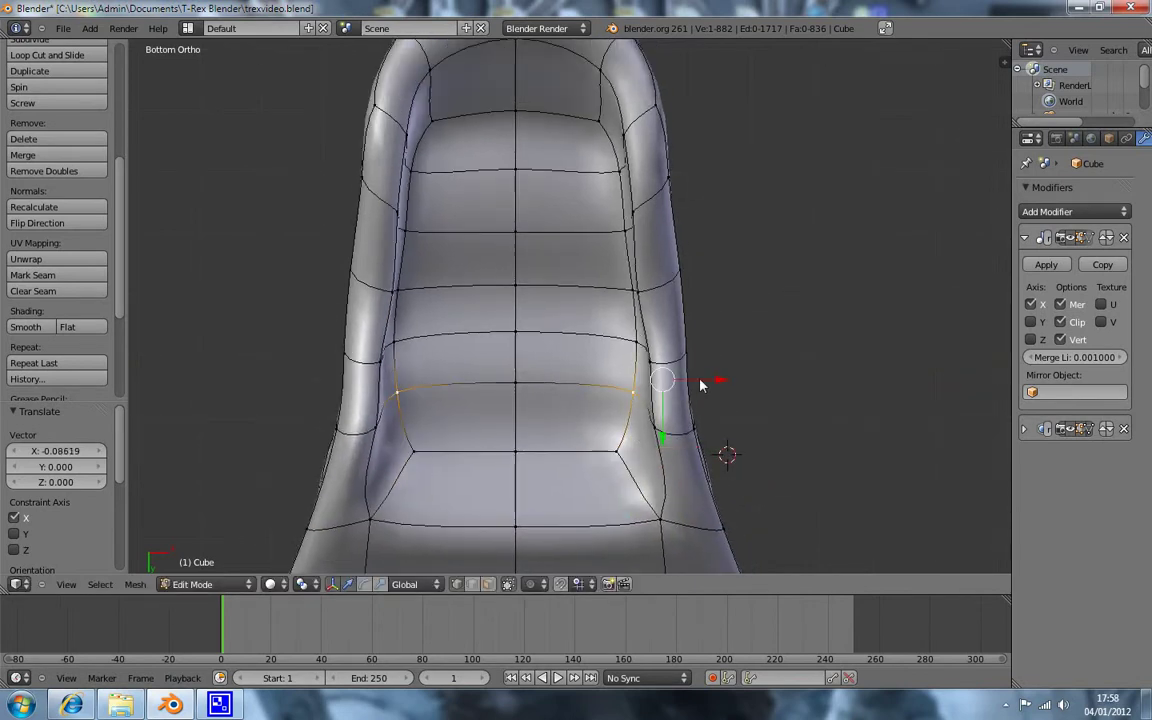
{"action": "left_click_drag", "start_coordinate": [716, 385], "coordinate": [681, 381]}
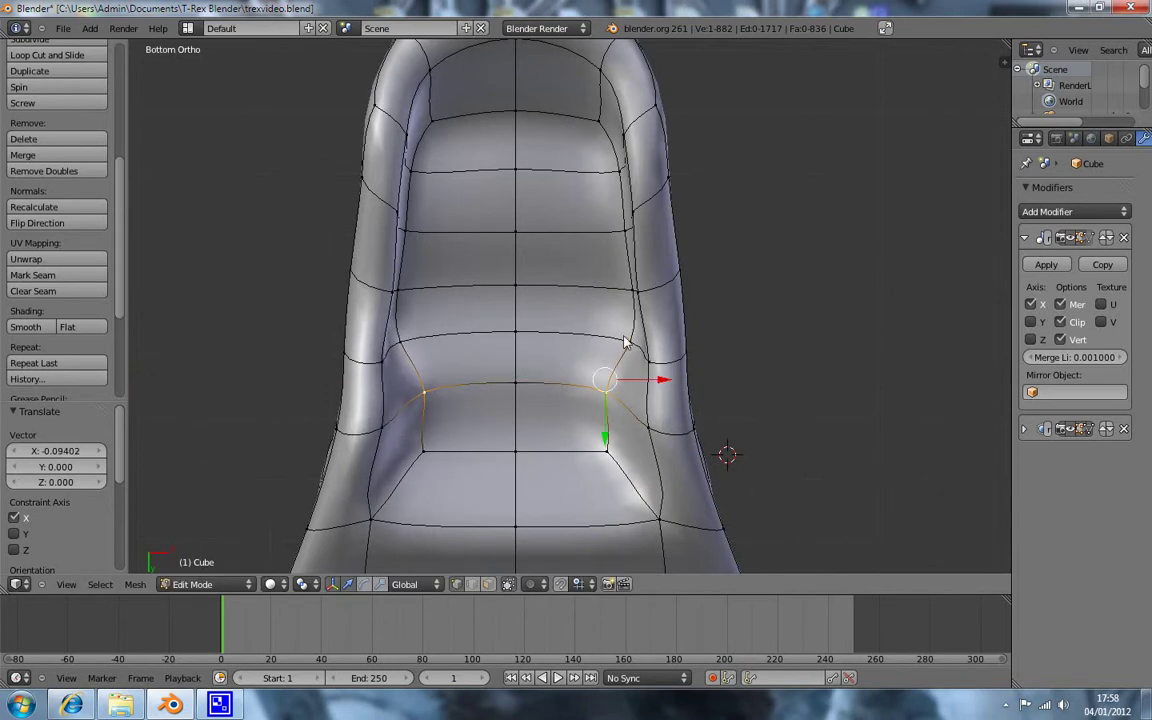
{"action": "left_click_drag", "start_coordinate": [720, 341], "coordinate": [684, 342]}
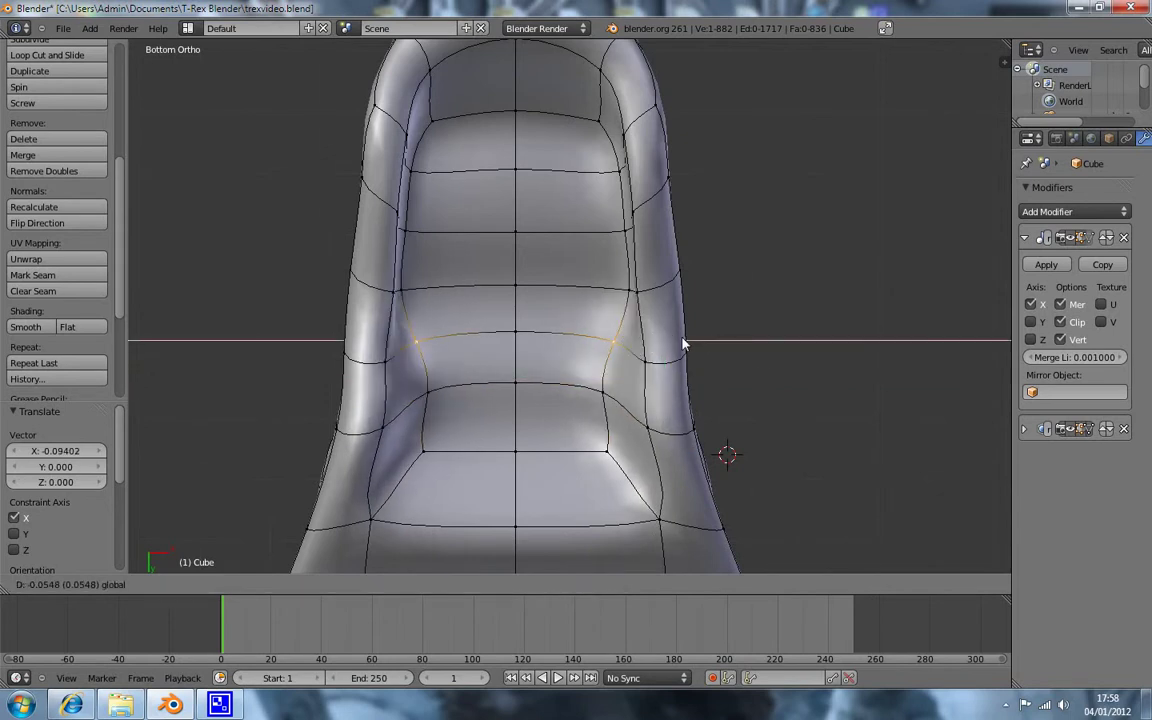
Step: Pull the remaining loops toward the snout inward along X, ending at the frontmost loop
{"action": "right_click", "coordinate": [617, 293], "text": "alt"}
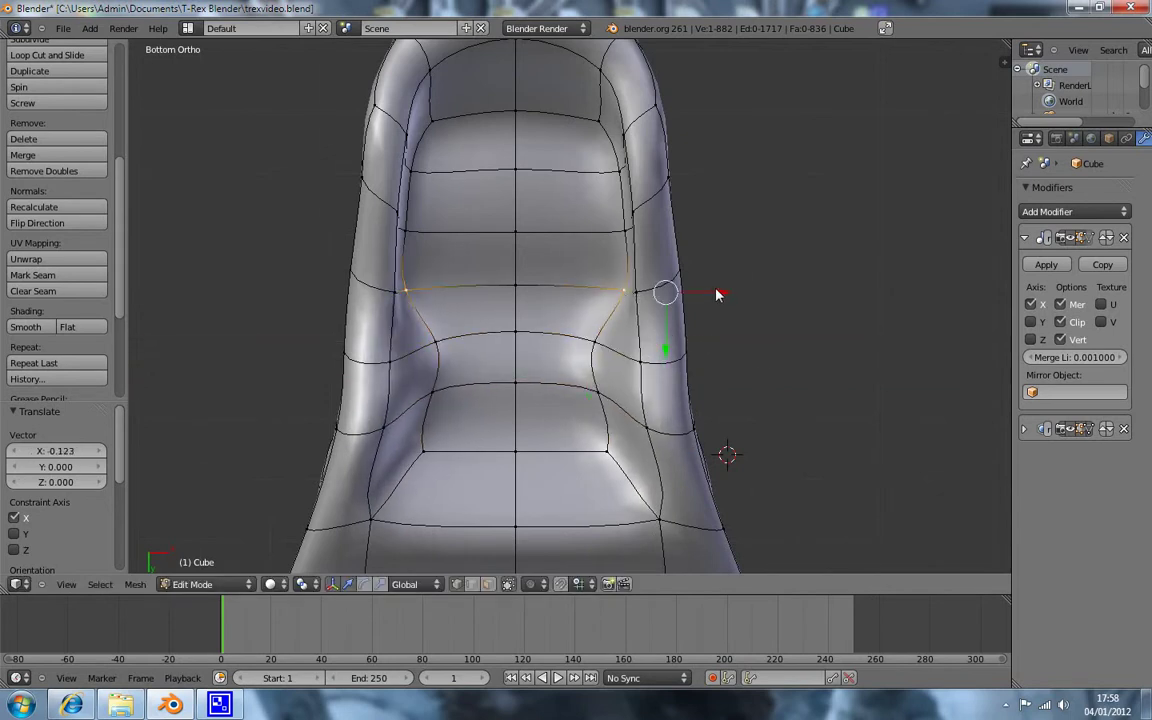
{"action": "left_click_drag", "start_coordinate": [718, 293], "coordinate": [640, 292]}
{"action": "right_click", "coordinate": [615, 235], "text": "alt"}
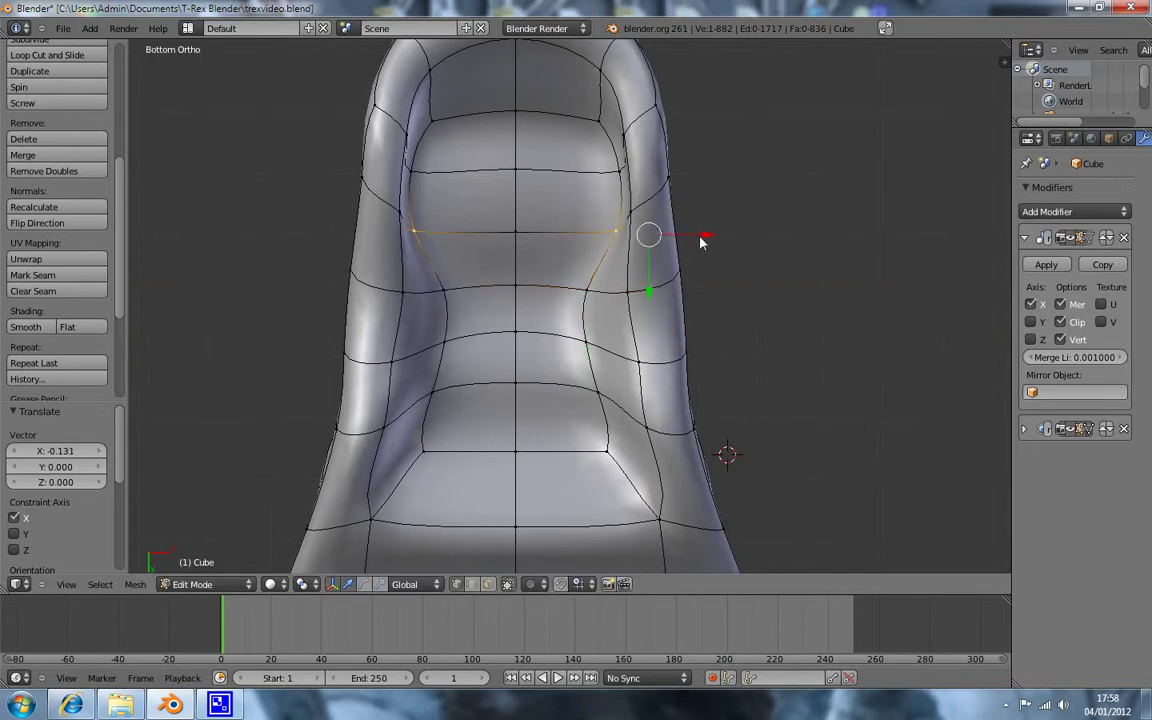
{"action": "left_click_drag", "start_coordinate": [700, 240], "coordinate": [640, 239]}
{"action": "right_click", "coordinate": [604, 172], "text": "alt"}
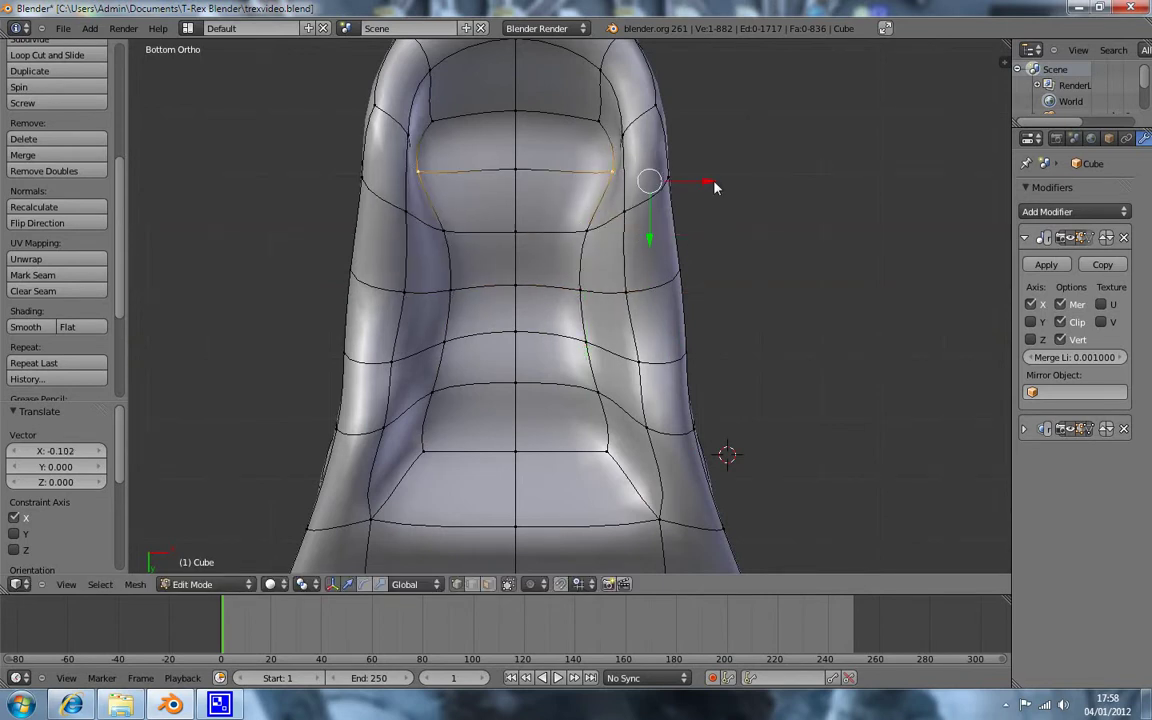
{"action": "left_click_drag", "start_coordinate": [714, 187], "coordinate": [672, 189]}
{"action": "right_click", "coordinate": [620, 135], "text": "alt"}
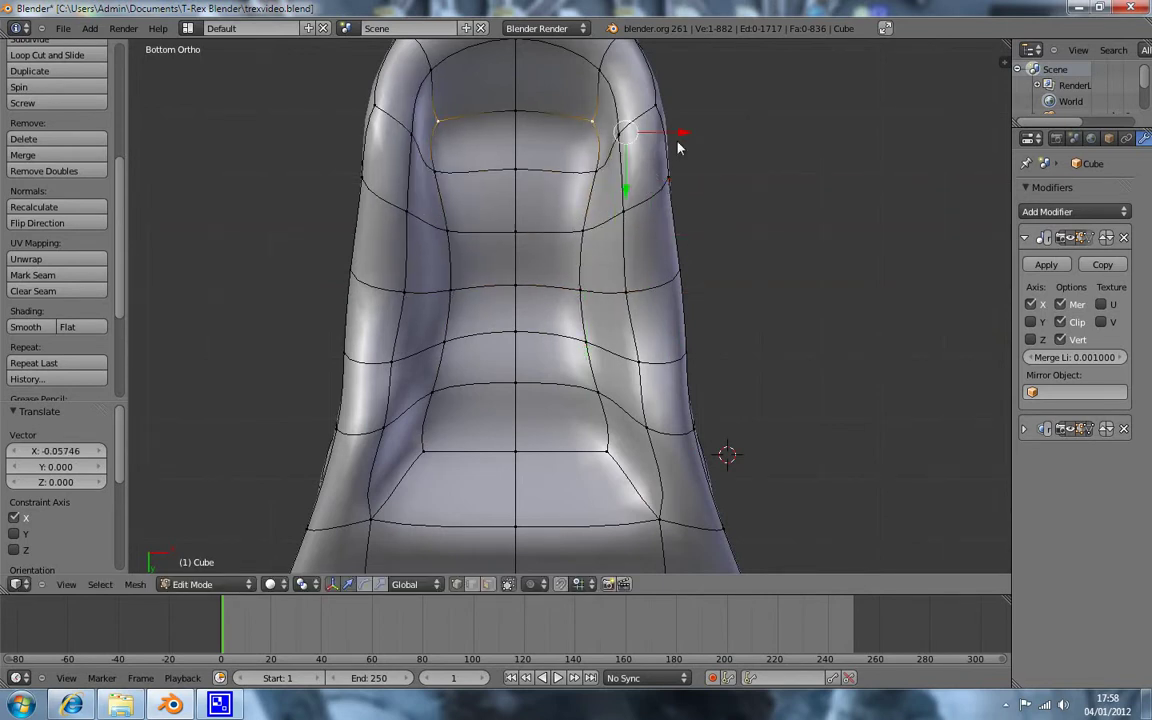
{"action": "left_click_drag", "start_coordinate": [676, 138], "coordinate": [663, 134]}
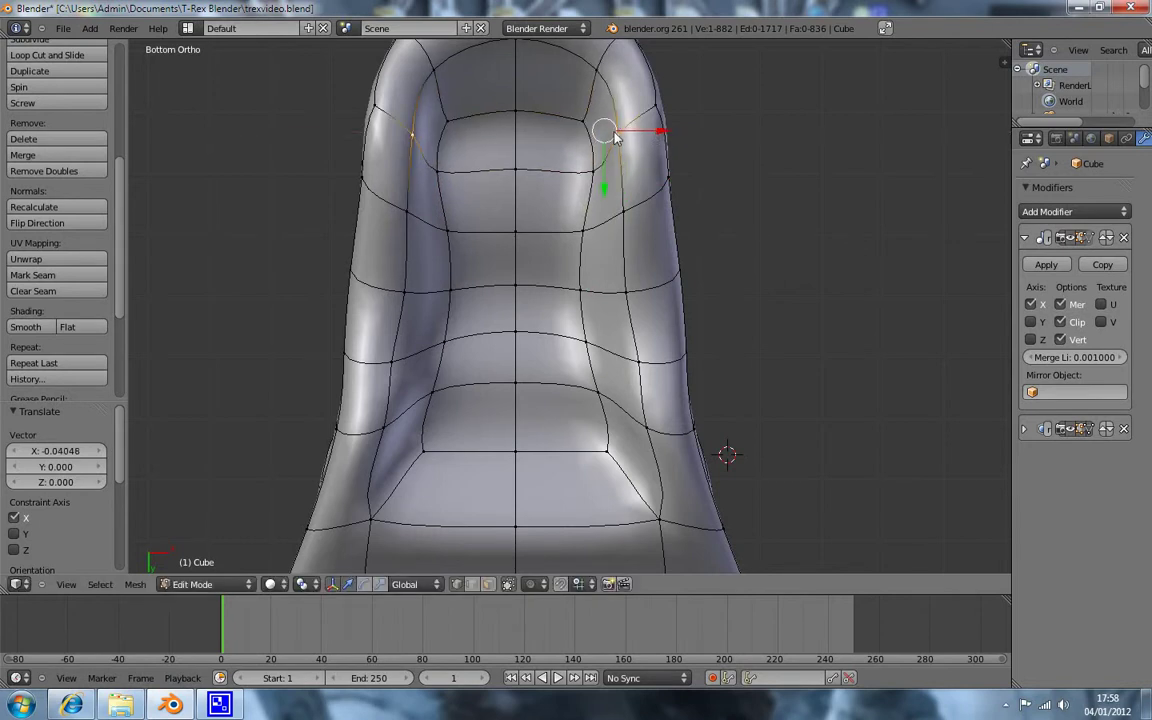
Step: Reposition the top palate loop and the two loops below it, moving the lower one further inward
{"action": "key", "text": "g"}
{"action": "left_click", "coordinate": [670, 154]}
{"action": "right_click", "coordinate": [625, 216], "text": "alt"}
{"action": "key", "text": "g"}
{"action": "left_click", "coordinate": [630, 220]}
{"action": "right_click", "coordinate": [638, 292], "text": "alt"}
{"action": "key", "text": "g"}
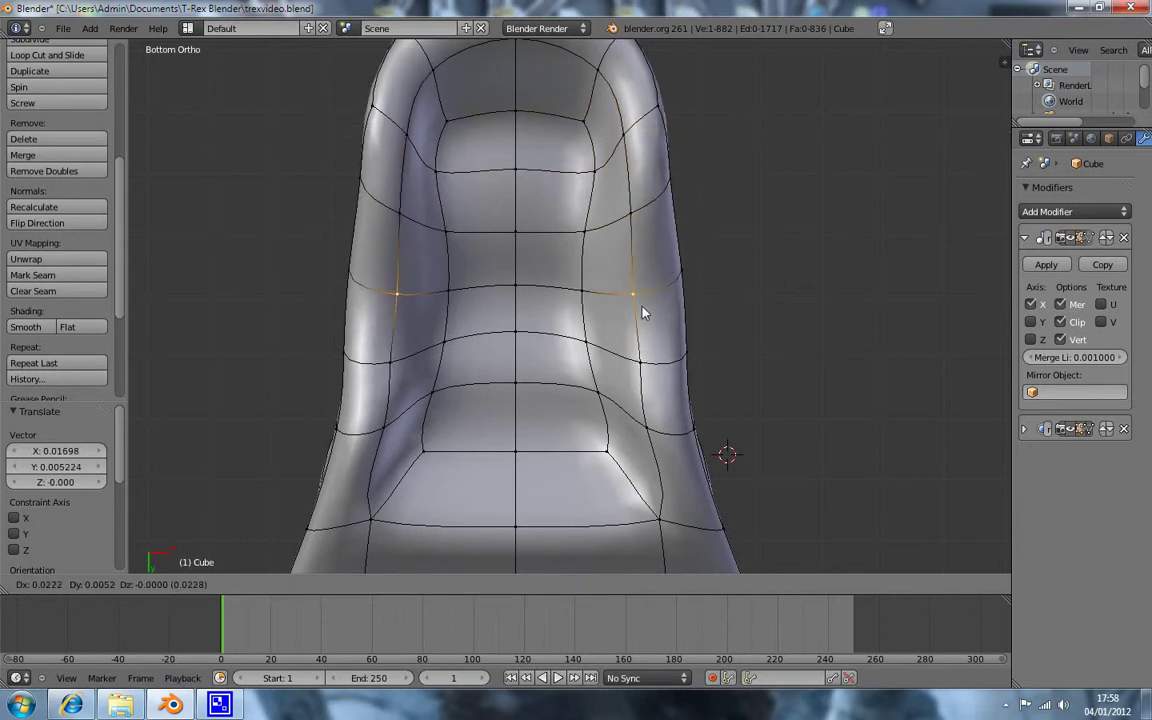
{"action": "left_click", "coordinate": [648, 313]}
{"action": "key", "text": "g"}
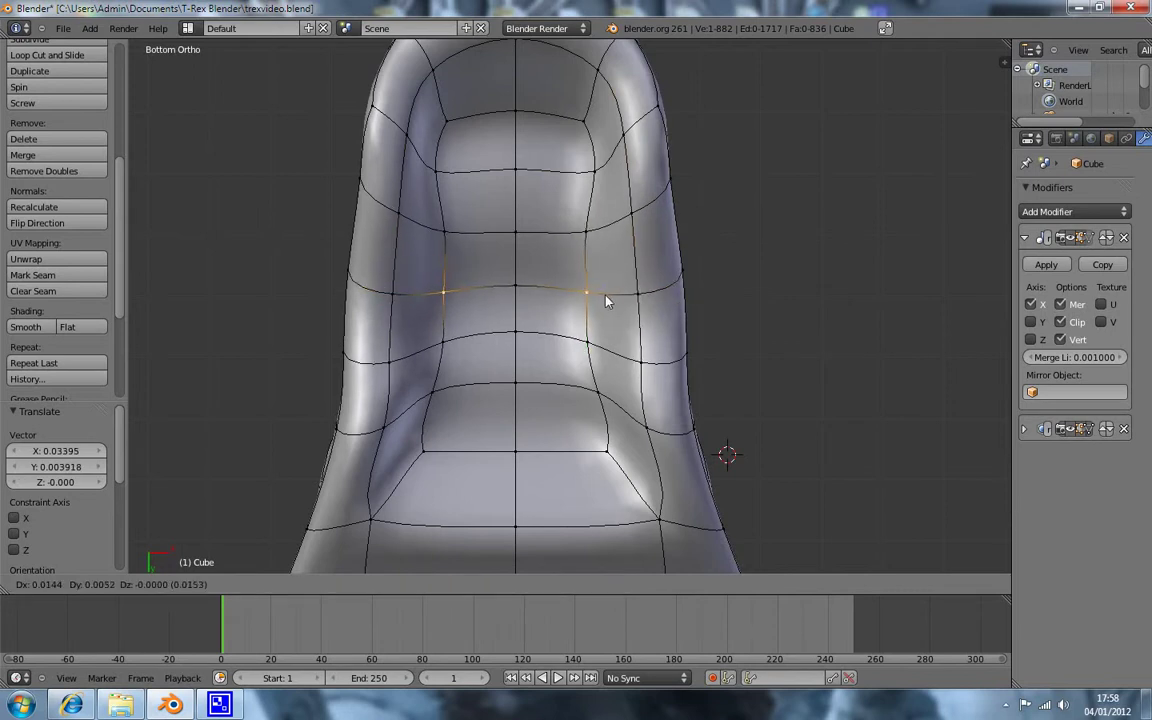
{"action": "left_click", "coordinate": [621, 302]}
Step: Adjust the upper-middle palate loop and drop a lower loop toward the jaw's rear
{"action": "right_click", "coordinate": [605, 233], "text": "alt"}
{"action": "key", "text": "g"}
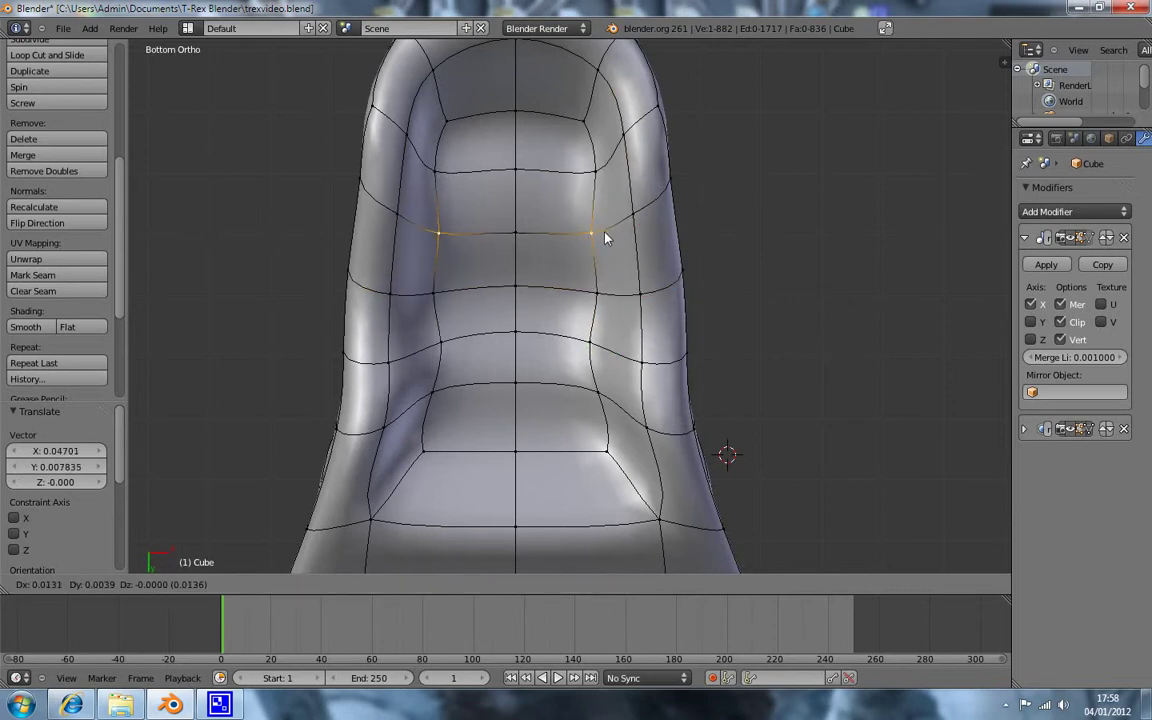
{"action": "left_click", "coordinate": [618, 245]}
{"action": "key", "text": "g"}
{"action": "left_click", "coordinate": [613, 303]}
{"action": "right_click", "coordinate": [650, 362], "text": "alt"}
{"action": "key", "text": "g"}
{"action": "left_click", "coordinate": [658, 425]}
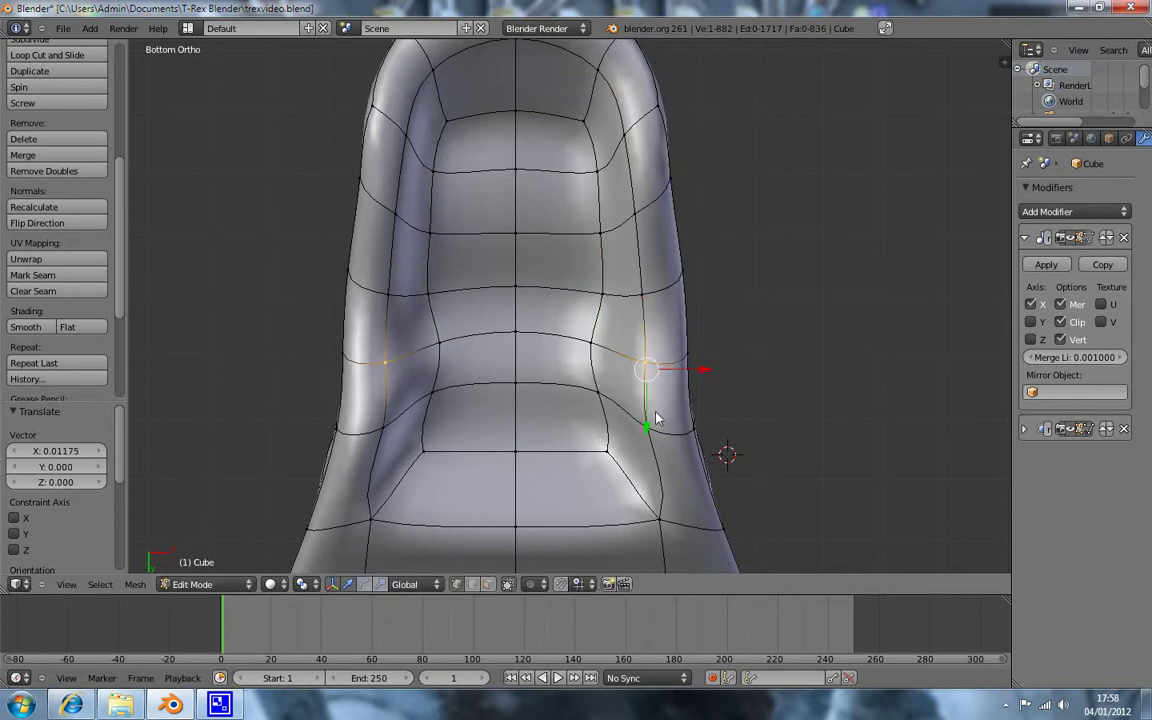
Step: Place the middle palate loop and set the rear loop lower for even spacing
{"action": "right_click", "coordinate": [603, 357], "text": "alt"}
{"action": "key", "text": "g"}
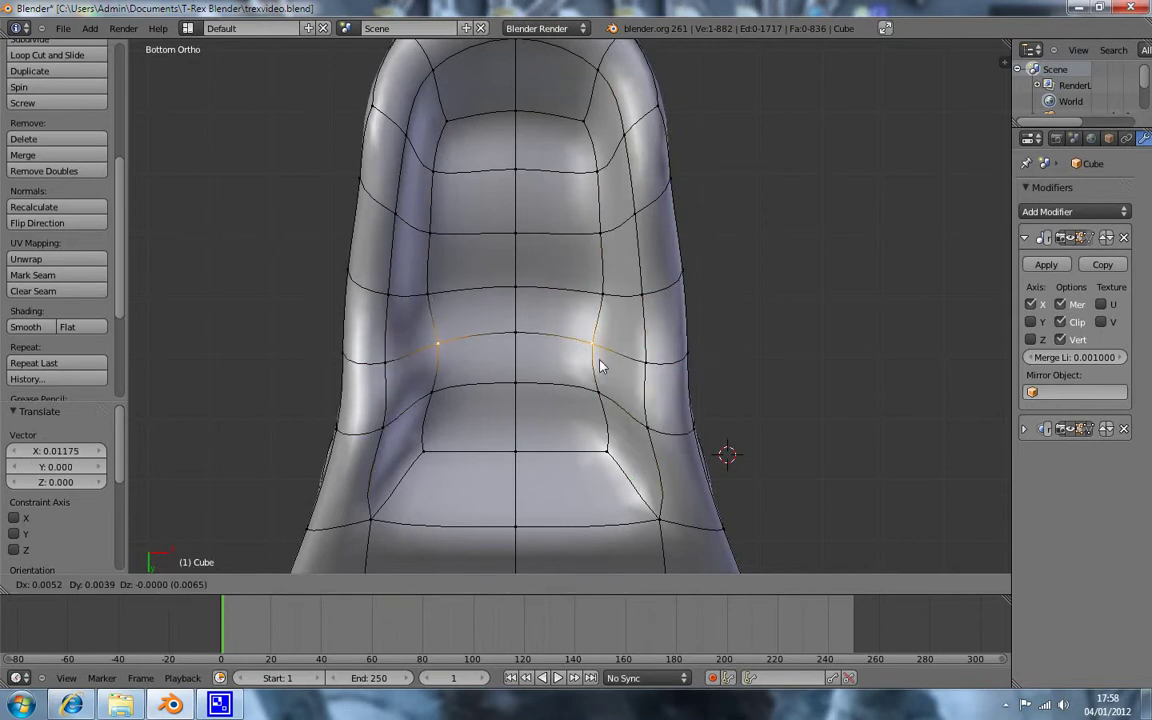
{"action": "left_click", "coordinate": [630, 380]}
{"action": "right_click", "coordinate": [605, 390], "text": "alt"}
{"action": "key", "text": "g"}
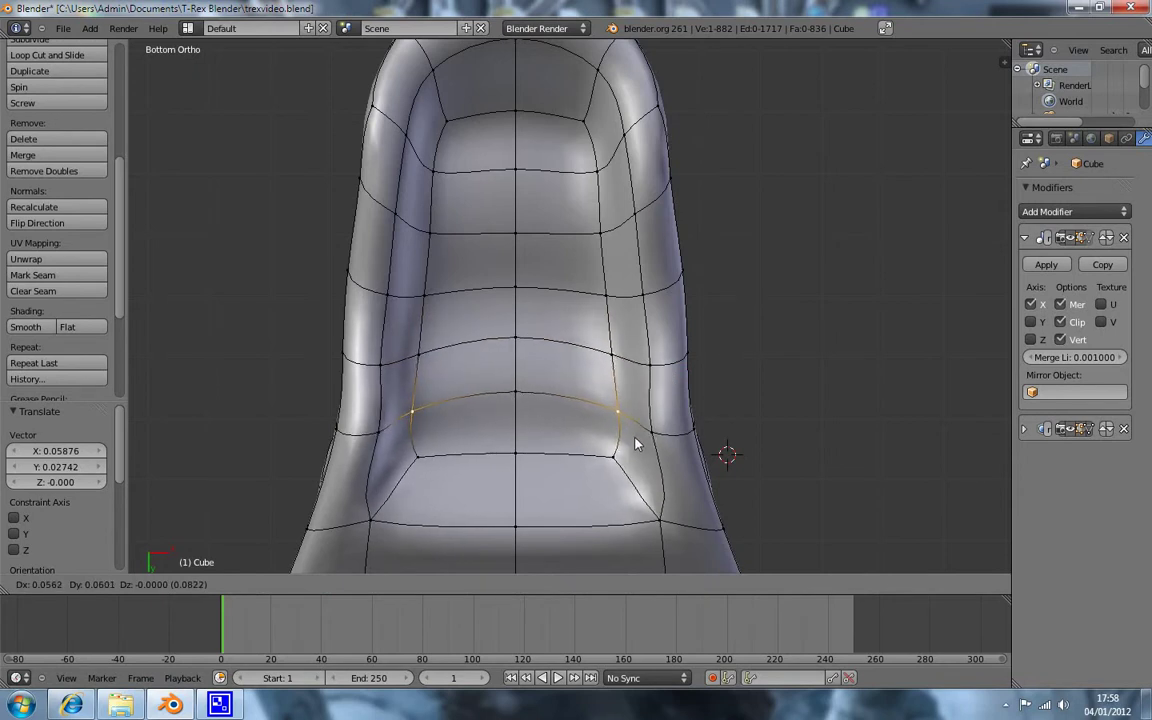
{"action": "left_click", "coordinate": [636, 445]}
Step: Select the five vertices of the mouth's side edge loop, then show wireframe in side view
{"action": "mouse_move", "coordinate": [716, 333]}
{"action": "middle_mouse_down"}
{"action": "mouse_move", "coordinate": [571, 440]}
{"action": "mouse_move", "coordinate": [461, 403]}
{"action": "mouse_move", "coordinate": [530, 327]}
{"action": "mouse_move", "coordinate": [537, 388]}
{"action": "mouse_move", "coordinate": [686, 453]}
{"action": "middle_mouse_up"}
{"action": "right_click", "coordinate": [660, 465]}
{"action": "right_click", "coordinate": [598, 457], "text": "shift"}
{"action": "right_click", "coordinate": [537, 453], "text": "shift"}
{"action": "right_click", "coordinate": [473, 449], "text": "shift"}
{"action": "right_click", "coordinate": [404, 447], "text": "shift"}
{"action": "key", "text": "KP_3"}
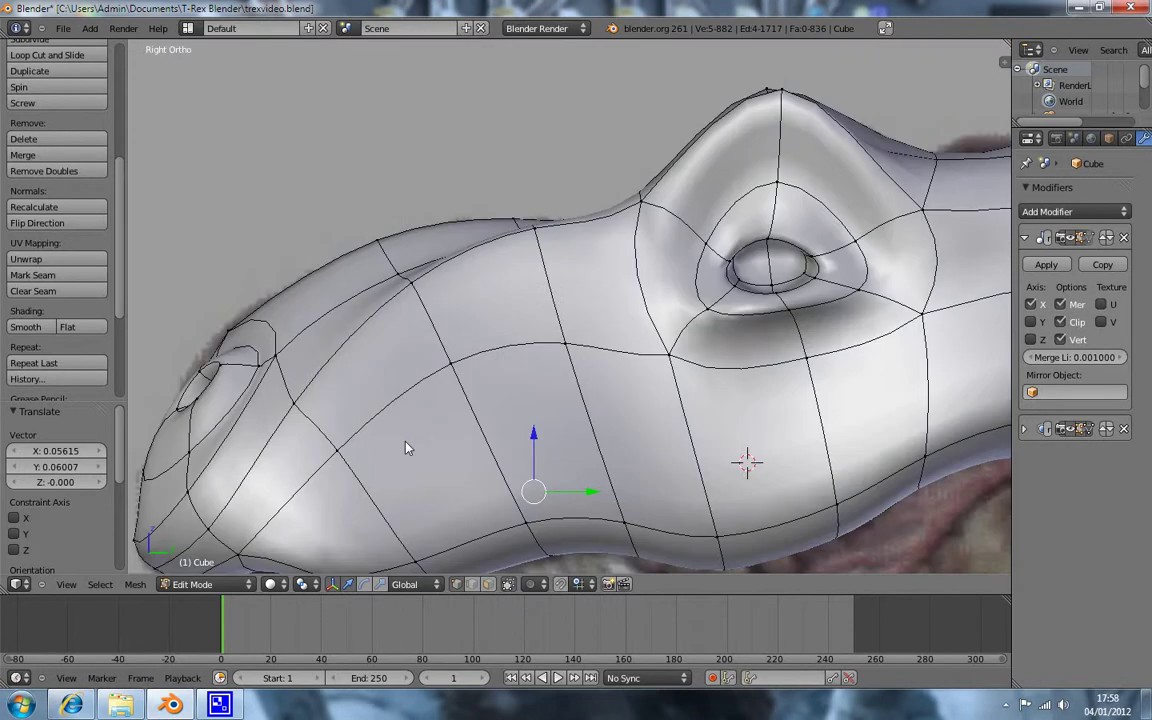
{"action": "key", "text": "z"}
Step: Raise the side loop along Z to the reference mouth line and nudge it into place
{"action": "key", "text": "g"}
{"action": "key", "text": "z"}
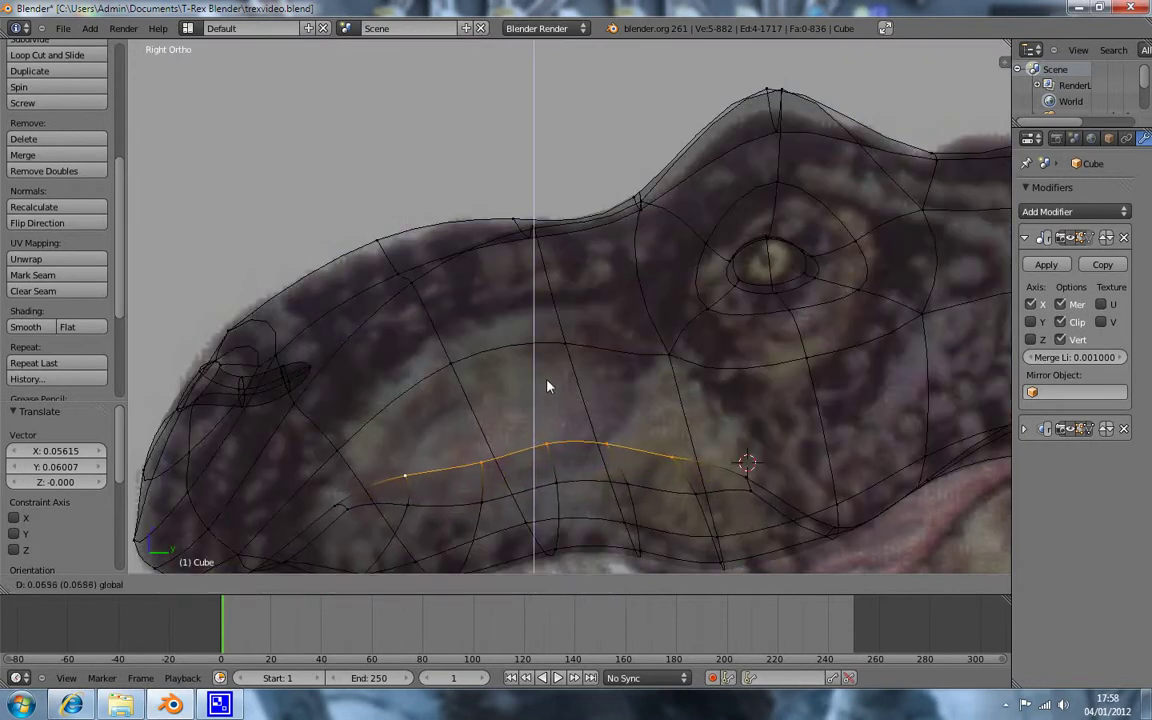
{"action": "left_click", "coordinate": [548, 382]}
{"action": "key", "text": "g"}
{"action": "left_click", "coordinate": [435, 465]}
{"action": "key", "text": "g"}
{"action": "left_click", "coordinate": [476, 447]}
{"action": "key", "text": "g"}
{"action": "left_click", "coordinate": [565, 444]}
Step: Fine-tune the loop's position and lift its rear vertex to follow the jawline
{"action": "key", "text": "g"}
{"action": "left_click", "coordinate": [620, 450]}
{"action": "key", "text": "g"}
{"action": "left_click", "coordinate": [648, 436]}
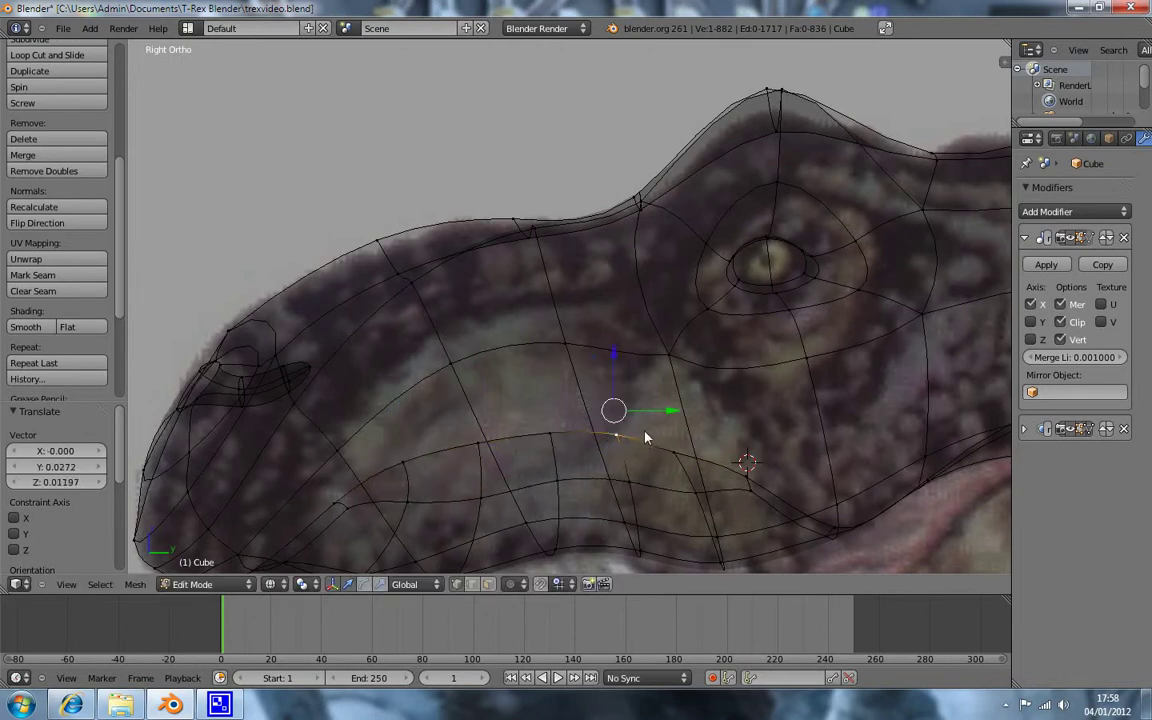
{"action": "key", "text": "g"}
{"action": "left_click", "coordinate": [700, 444]}
{"action": "right_click", "coordinate": [745, 464]}
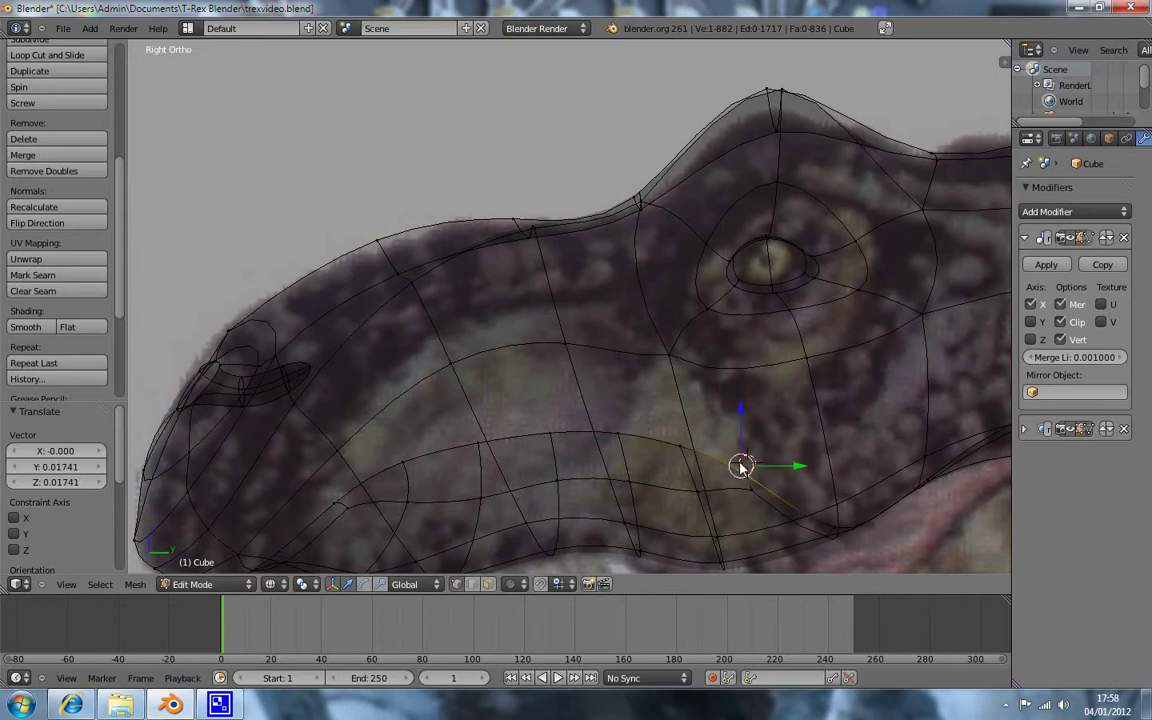
{"action": "key", "text": "g"}
{"action": "left_click", "coordinate": [735, 434]}
Step: Deselect, inspect the mouth from below in solid shading, then lift a vertex in side wireframe
{"action": "key", "text": "a"}
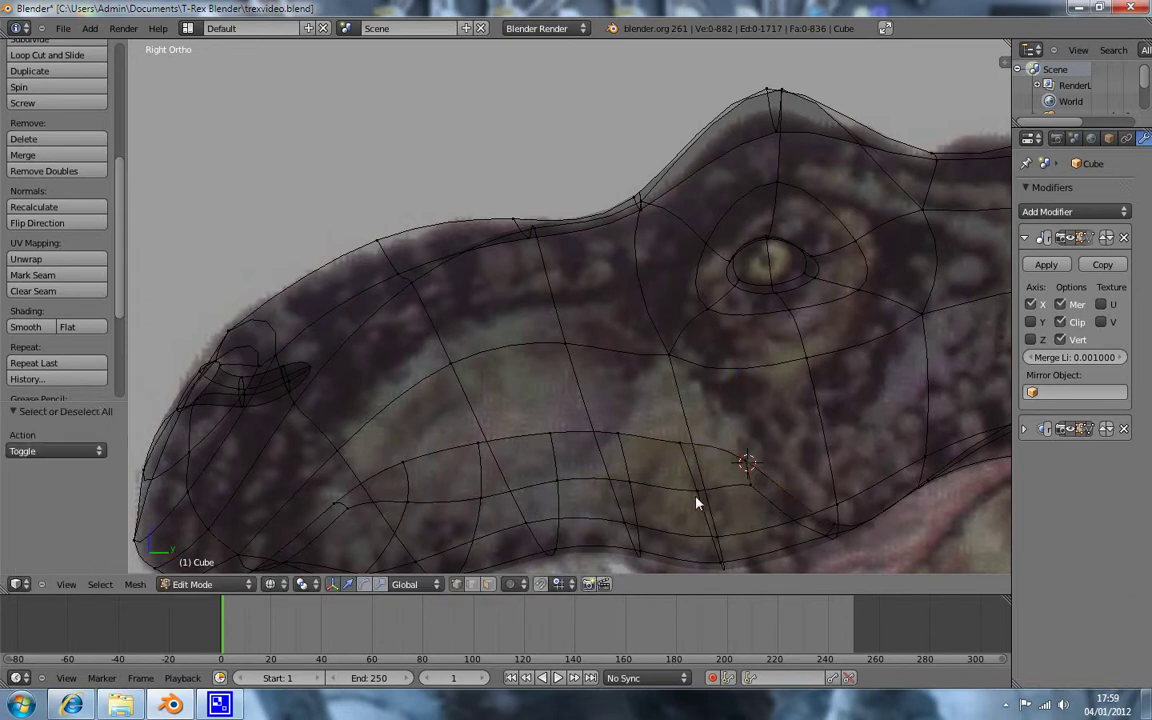
{"action": "key", "text": "z"}
{"action": "key", "text": "z"}
{"action": "key", "text": "z"}
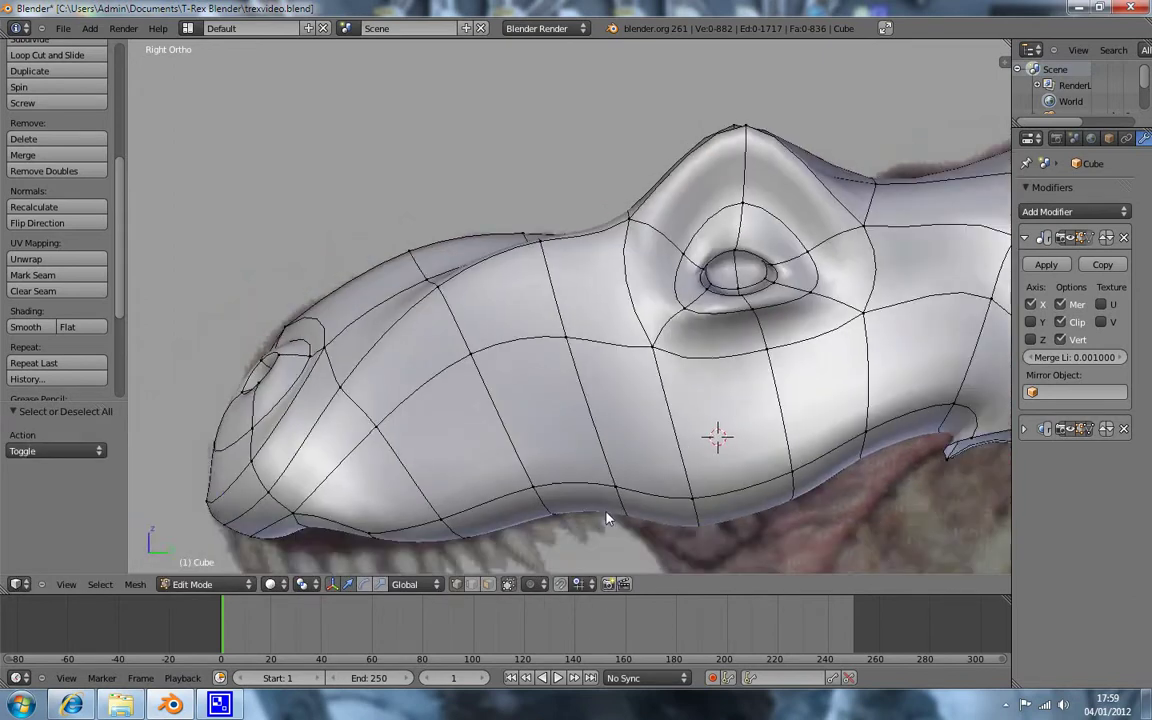
{"action": "scroll", "coordinate": [563, 535], "scroll_direction": "down", "scroll_amount": 2}
{"action": "mouse_move", "coordinate": [563, 535]}
{"action": "middle_mouse_down"}
{"action": "mouse_move", "coordinate": [733, 404]}
{"action": "mouse_move", "coordinate": [746, 407]}
{"action": "middle_mouse_up"}
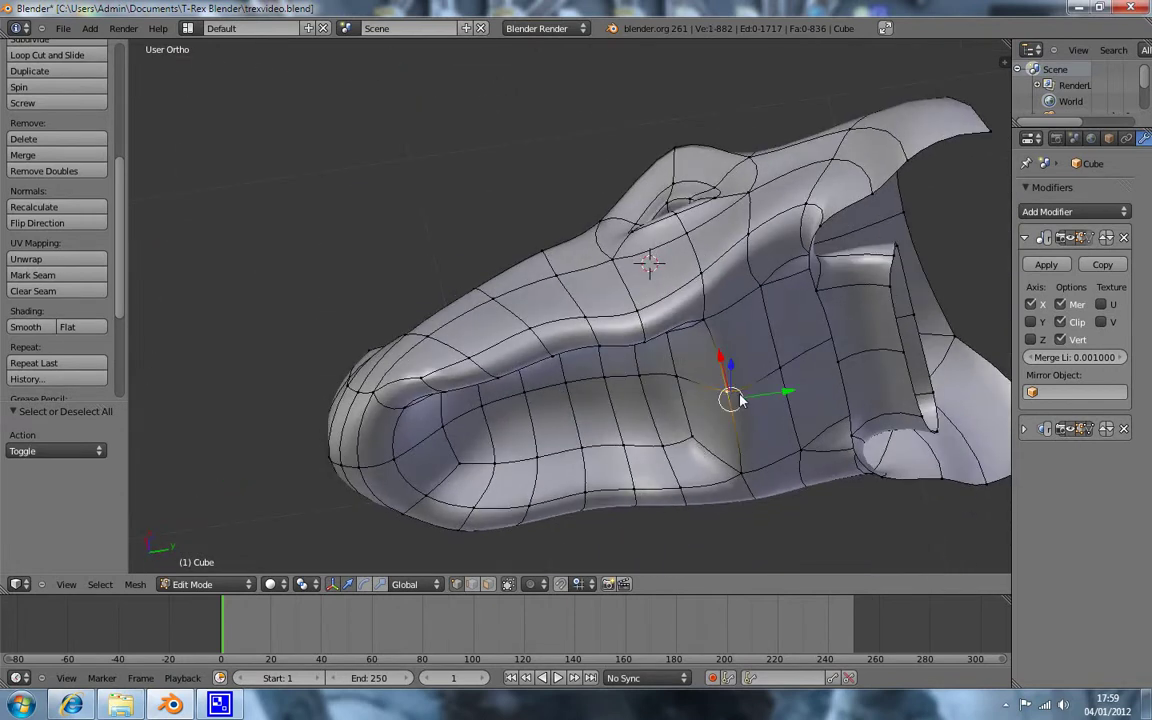
{"action": "key", "text": "KP_3"}
{"action": "key", "text": "z"}
{"action": "left_click_drag", "start_coordinate": [736, 398], "coordinate": [733, 320]}
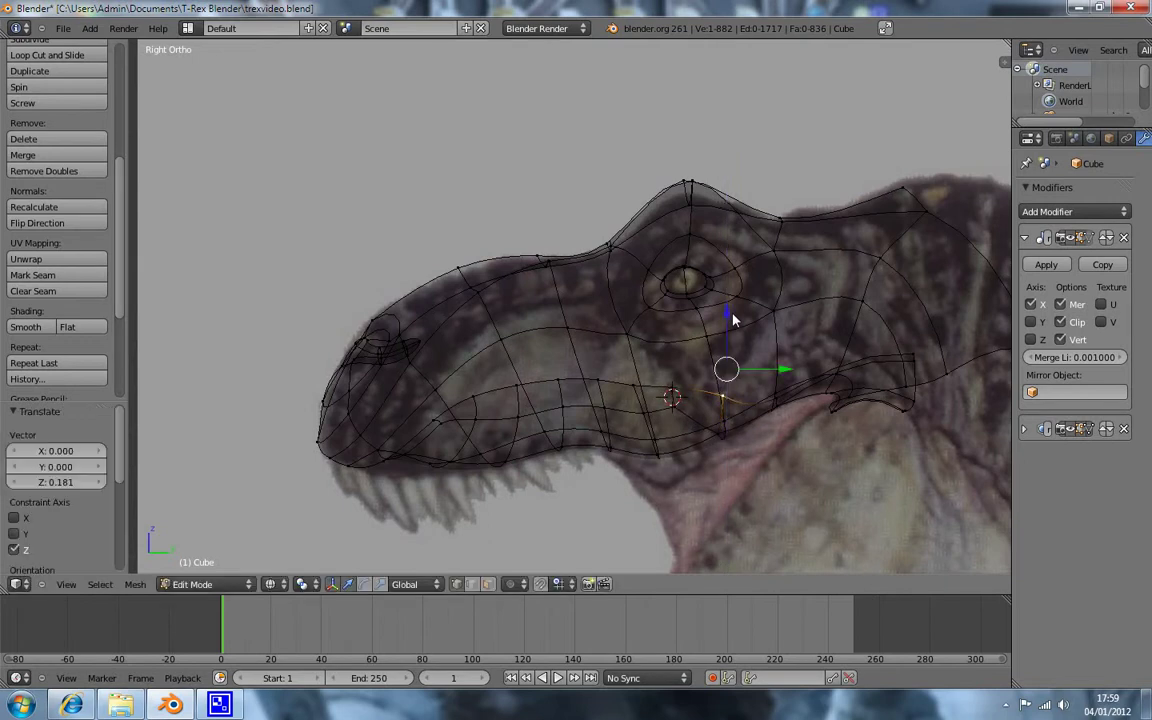
Step: Raise the vertices at the back corner of the mouth, then deselect and return to solid shading
{"action": "right_click", "coordinate": [782, 399]}
{"action": "right_click", "coordinate": [782, 403], "text": "shift"}
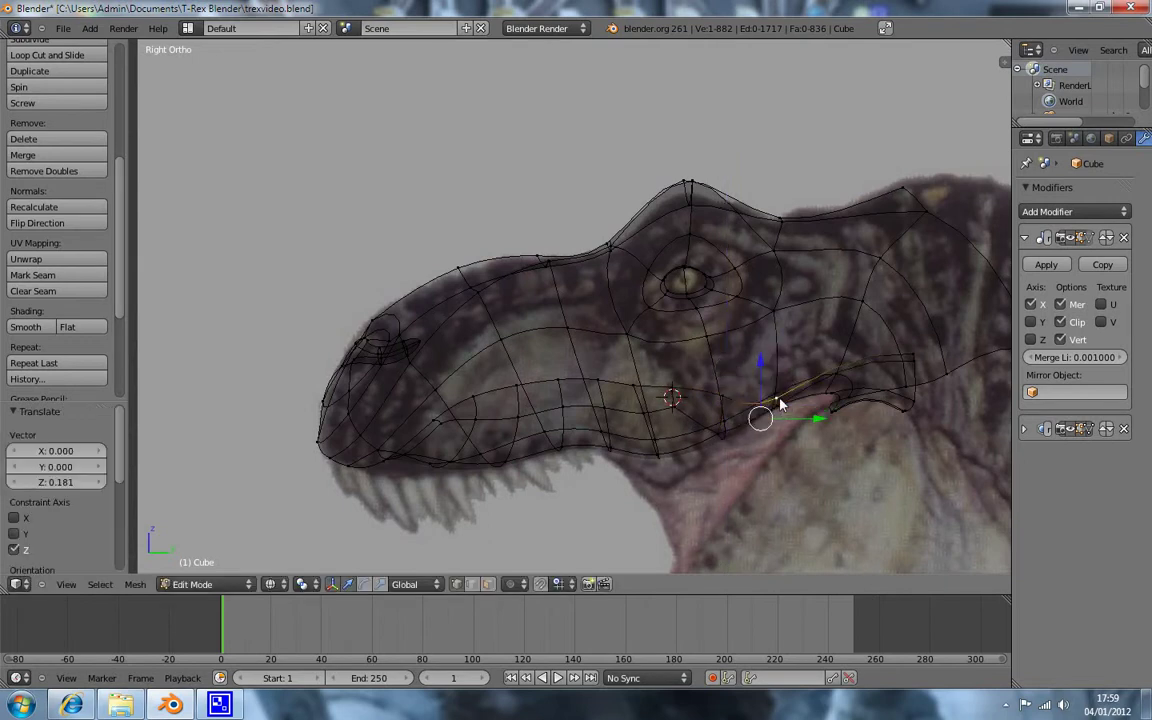
{"action": "mouse_move", "coordinate": [760, 368]}
{"action": "left_mouse_down"}
{"action": "mouse_move", "coordinate": [768, 331]}
{"action": "mouse_move", "coordinate": [725, 321]}
{"action": "mouse_move", "coordinate": [761, 326]}
{"action": "mouse_move", "coordinate": [765, 412]}
{"action": "left_mouse_up"}
{"action": "right_click", "coordinate": [737, 341]}
{"action": "right_click", "coordinate": [778, 386]}
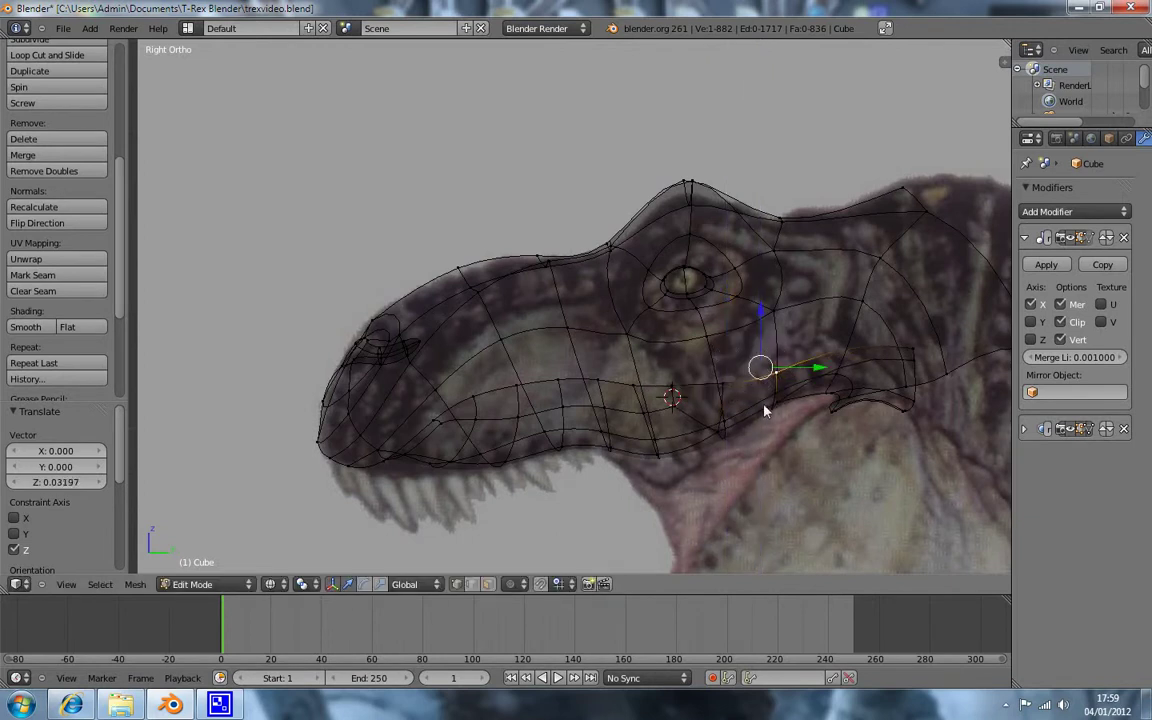
{"action": "key", "text": "a"}
{"action": "key", "text": "z"}
Step: Move the mouth-corner vertex vertically to match the reference jaw, then inspect it shaded
{"action": "mouse_move", "coordinate": [743, 485]}
{"action": "middle_mouse_down"}
{"action": "mouse_move", "coordinate": [723, 417]}
{"action": "mouse_move", "coordinate": [738, 283]}
{"action": "mouse_move", "coordinate": [766, 226]}
{"action": "mouse_move", "coordinate": [822, 258]}
{"action": "mouse_move", "coordinate": [710, 309]}
{"action": "mouse_move", "coordinate": [702, 424]}
{"action": "mouse_move", "coordinate": [601, 315]}
{"action": "middle_mouse_up"}
{"action": "mouse_move", "coordinate": [422, 245]}
{"action": "middle_mouse_down"}
{"action": "mouse_move", "coordinate": [342, 270]}
{"action": "mouse_move", "coordinate": [946, 396]}
{"action": "mouse_move", "coordinate": [892, 347]}
{"action": "mouse_move", "coordinate": [820, 393]}
{"action": "mouse_move", "coordinate": [699, 347]}
{"action": "mouse_move", "coordinate": [643, 301]}
{"action": "mouse_move", "coordinate": [425, 406]}
{"action": "middle_mouse_up"}
{"action": "right_click", "coordinate": [421, 411]}
{"action": "key", "text": "KP_3"}
{"action": "key", "text": "z"}
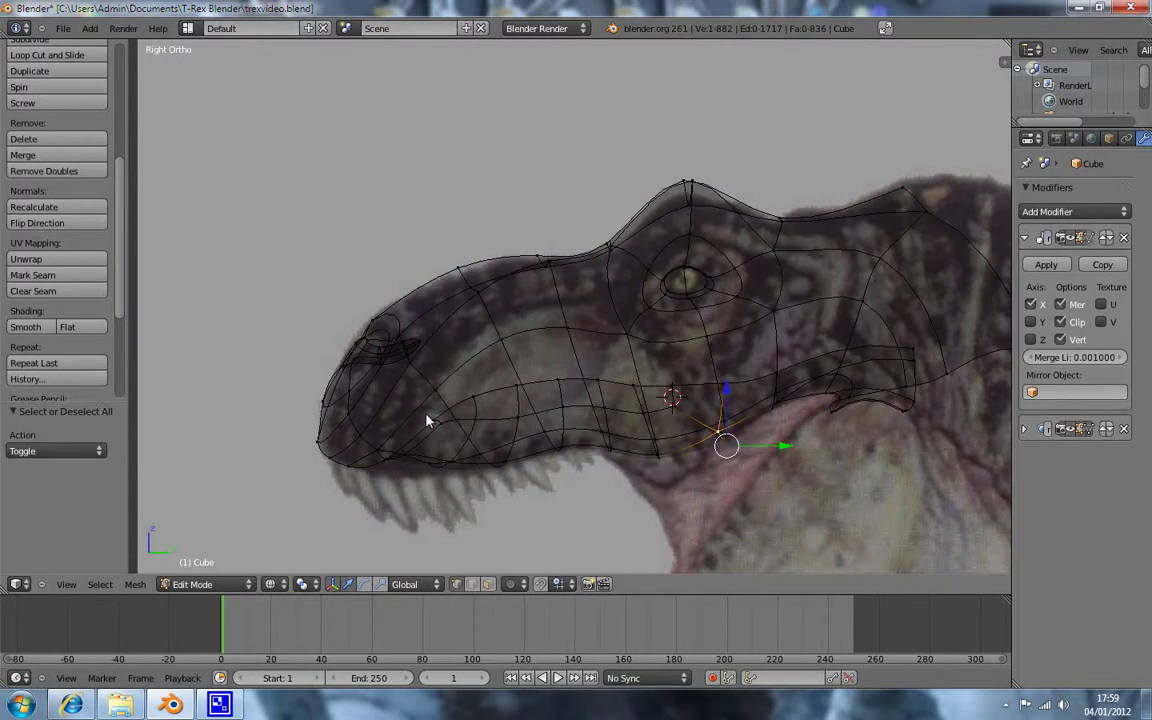
{"action": "left_click_drag", "start_coordinate": [731, 394], "coordinate": [723, 361]}
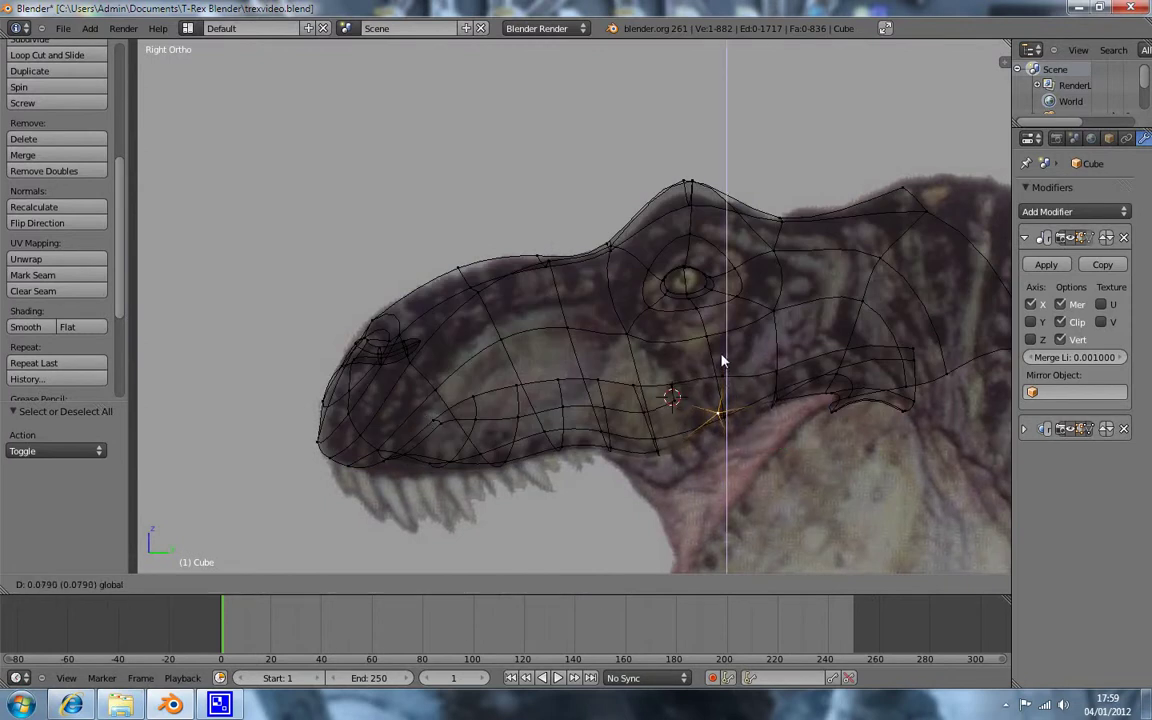
{"action": "left_click", "coordinate": [723, 361]}
{"action": "key", "text": "z"}
{"action": "mouse_move", "coordinate": [644, 376]}
{"action": "middle_mouse_down"}
{"action": "mouse_move", "coordinate": [625, 481]}
{"action": "mouse_move", "coordinate": [615, 311]}
{"action": "mouse_move", "coordinate": [663, 267]}
{"action": "mouse_move", "coordinate": [627, 319]}
{"action": "mouse_move", "coordinate": [594, 437]}
{"action": "mouse_move", "coordinate": [632, 486]}
{"action": "mouse_move", "coordinate": [733, 463]}
{"action": "mouse_move", "coordinate": [653, 411]}
{"action": "mouse_move", "coordinate": [679, 493]}
{"action": "mouse_move", "coordinate": [597, 455]}
{"action": "middle_mouse_up"}
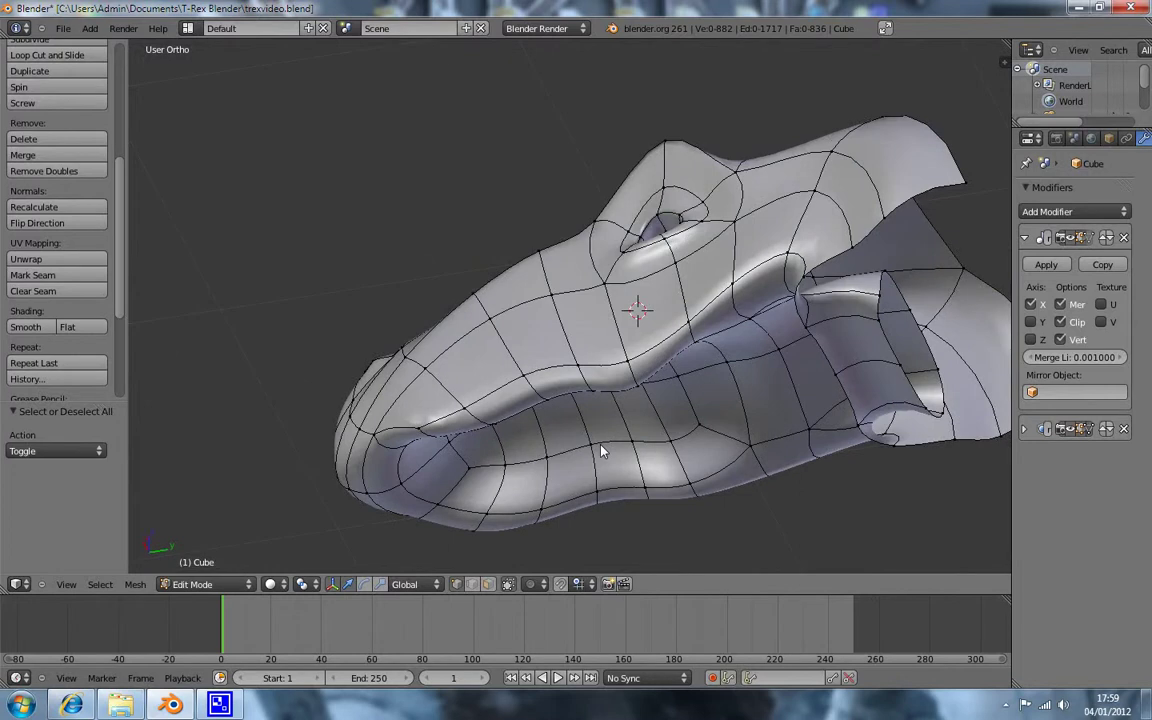
Step: Zoom out in Right Ortho to frame the whole head against the full reference drawing
{"action": "key", "text": "KP_3"}
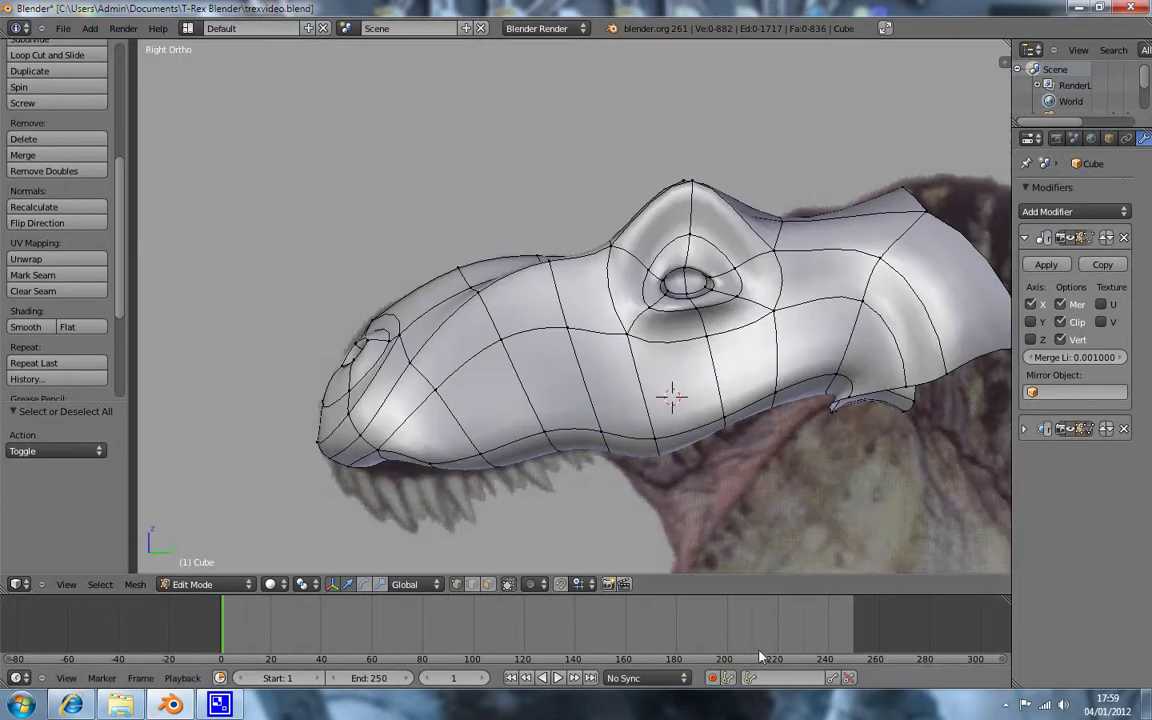
{"action": "scroll", "coordinate": [794, 542], "scroll_direction": "down", "scroll_amount": 2}
{"action": "scroll", "coordinate": [750, 443], "scroll_direction": "down", "scroll_amount": 2}
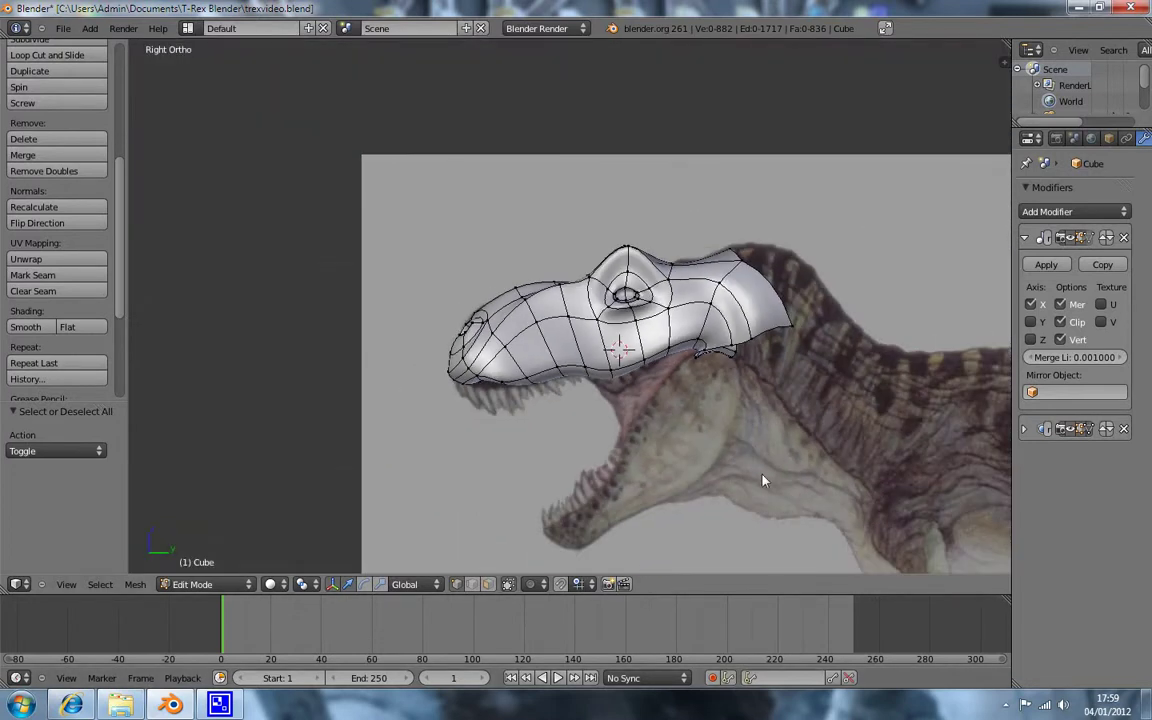
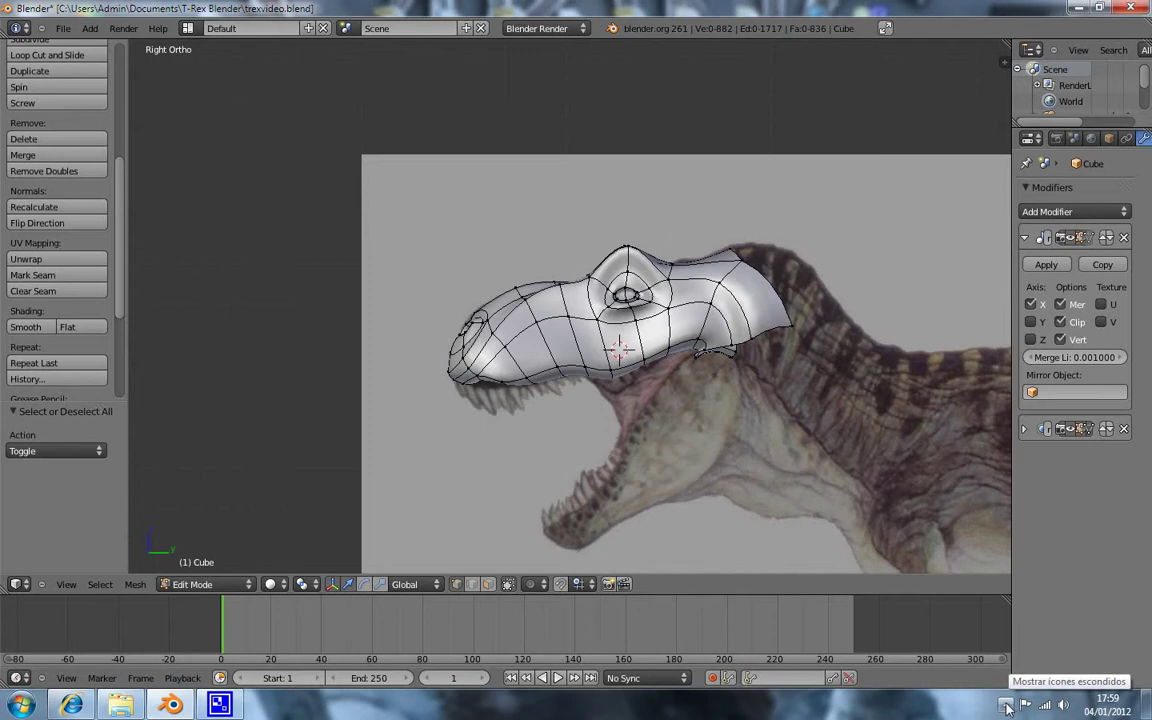
Step: In wireframe side view, move the snout-tip vertex down onto the reference's upper jaw line
{"action": "scroll", "coordinate": [517, 429], "scroll_direction": "up", "scroll_amount": 1}
{"action": "mouse_move", "coordinate": [502, 427]}
{"action": "middle_mouse_down", "text": "shift"}
{"action": "mouse_move", "coordinate": [610, 404]}
{"action": "mouse_move", "coordinate": [588, 357]}
{"action": "middle_mouse_up", "text": "shift"}
{"action": "scroll", "coordinate": [610, 404], "scroll_direction": "up", "scroll_amount": 1}
{"action": "right_click", "coordinate": [588, 355]}
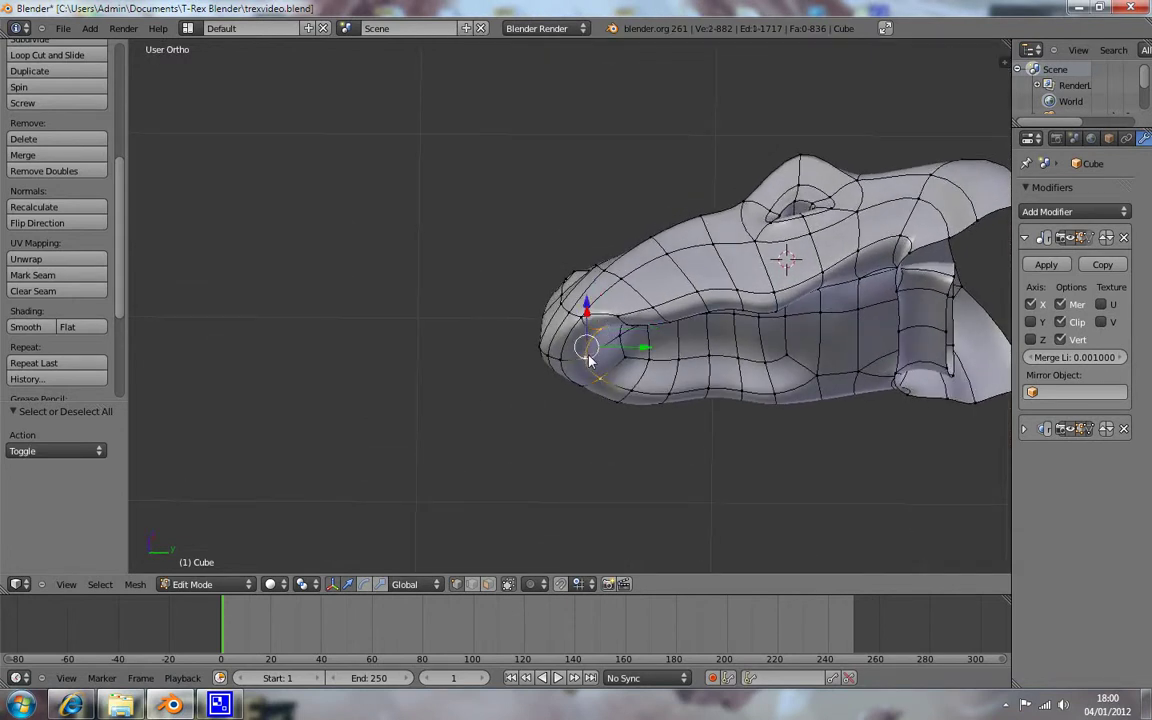
{"action": "key", "text": "KP_3"}
{"action": "key", "text": "z"}
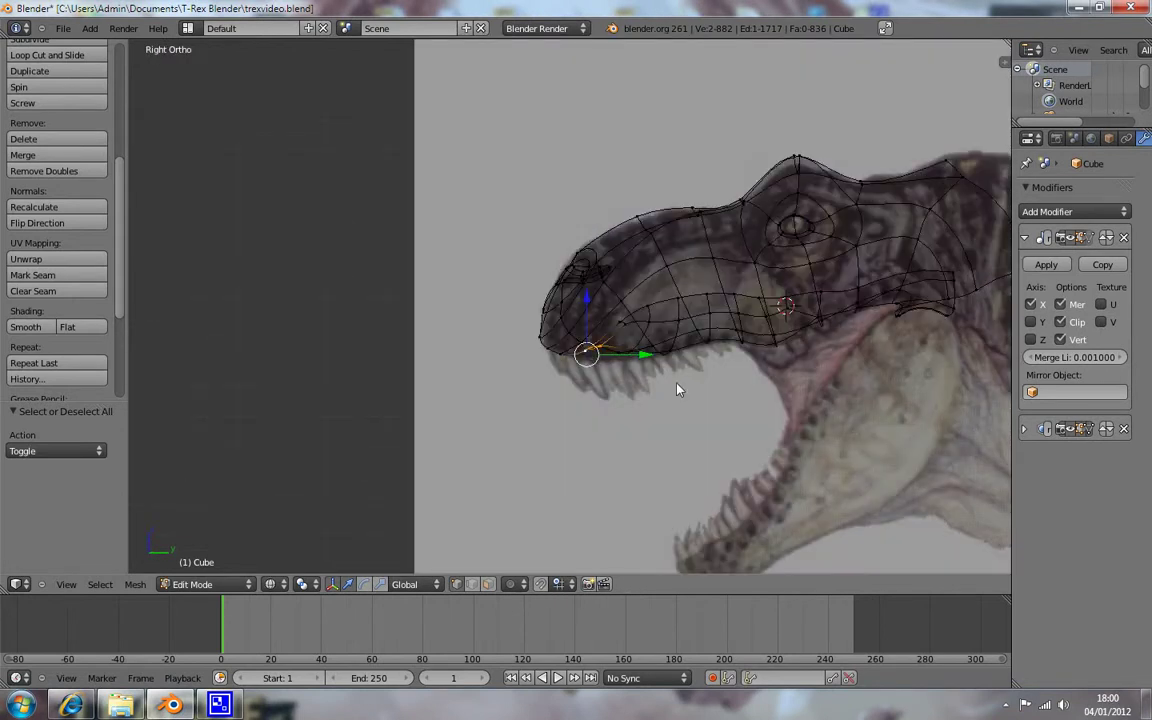
{"action": "key", "text": "g"}
{"action": "left_click", "coordinate": [669, 410]}
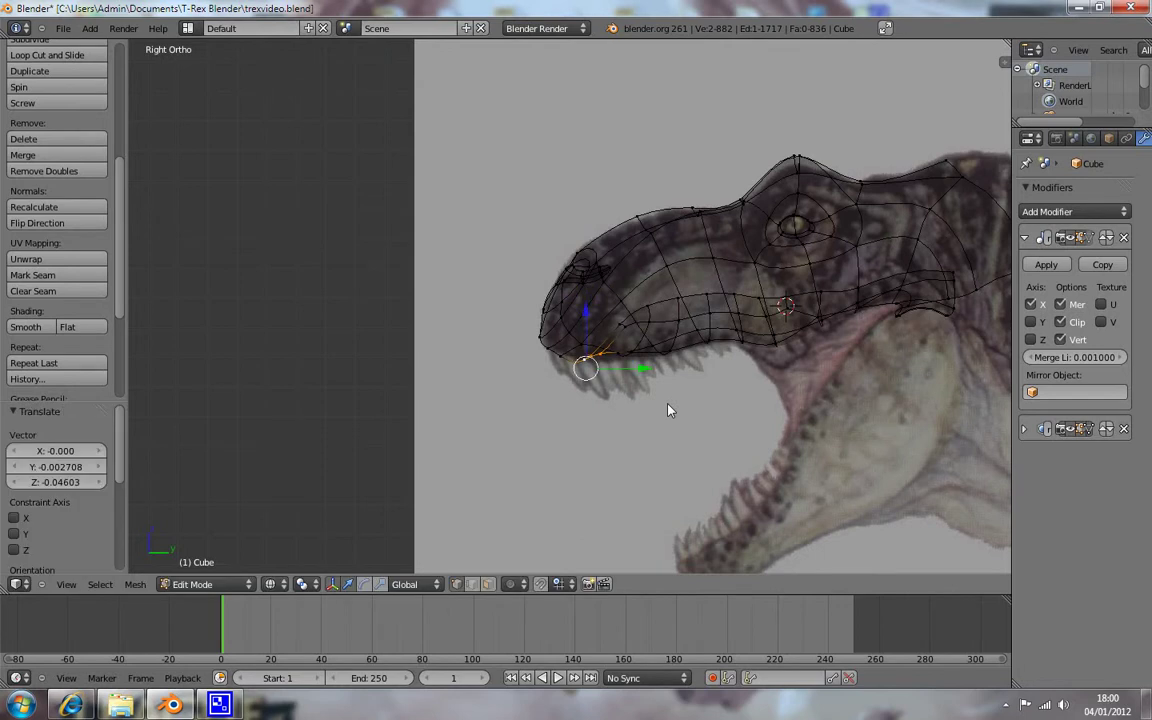
Step: Lower a vertex on the snout's bottom edge to the reference jaw line
{"action": "scroll", "coordinate": [669, 410], "scroll_direction": "up", "scroll_amount": 2}
{"action": "scroll", "coordinate": [663, 406], "scroll_direction": "up", "scroll_amount": 2}
{"action": "key", "text": "a"}
{"action": "right_click", "coordinate": [628, 420]}
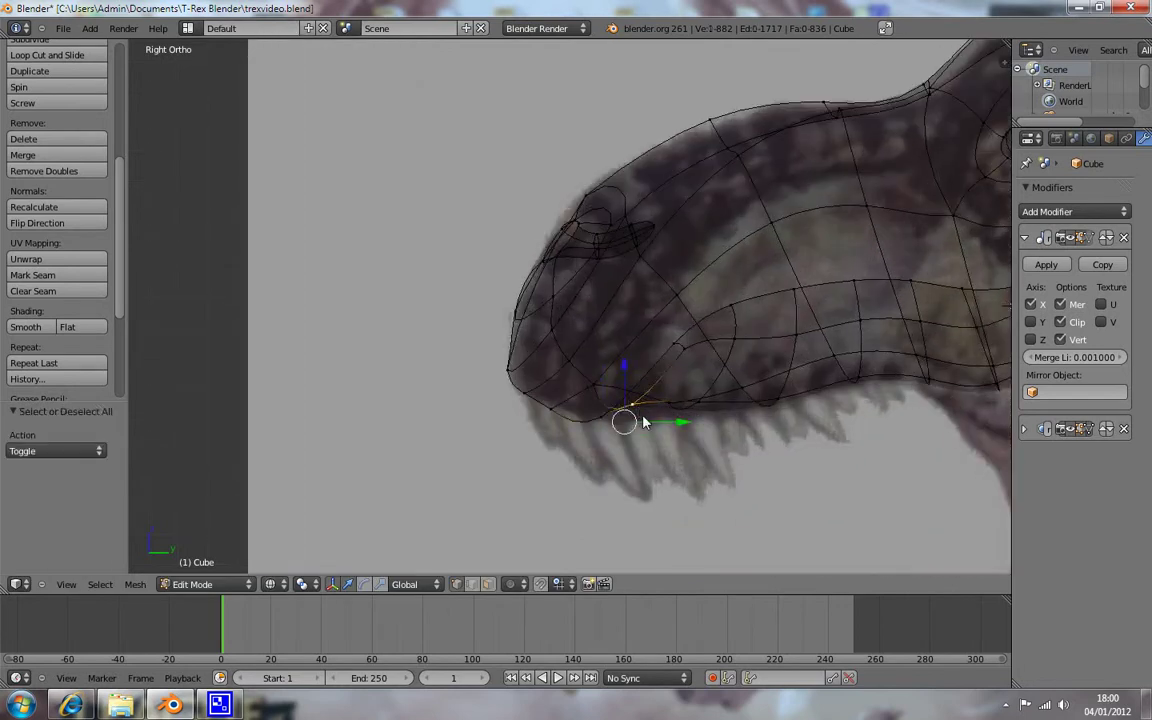
{"action": "key", "text": "g"}
{"action": "left_click", "coordinate": [655, 452]}
{"action": "key", "text": "a"}
{"action": "key", "text": "z"}
Step: Raise a mouth-edge vertex so it follows the reference outline
{"action": "mouse_move", "coordinate": [697, 480]}
{"action": "middle_mouse_down"}
{"action": "mouse_move", "coordinate": [650, 319]}
{"action": "mouse_move", "coordinate": [632, 343]}
{"action": "mouse_move", "coordinate": [689, 501]}
{"action": "mouse_move", "coordinate": [681, 481]}
{"action": "middle_mouse_up"}
{"action": "key", "text": "KP_3"}
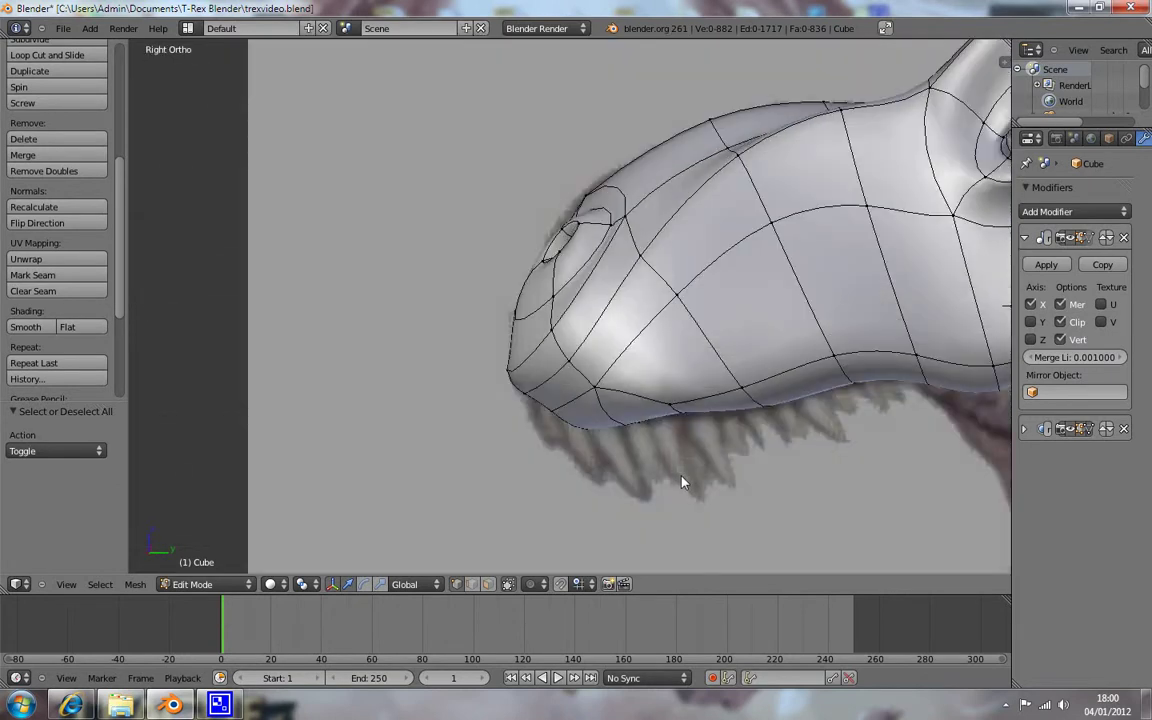
{"action": "right_click", "coordinate": [679, 406]}
{"action": "key", "text": "g"}
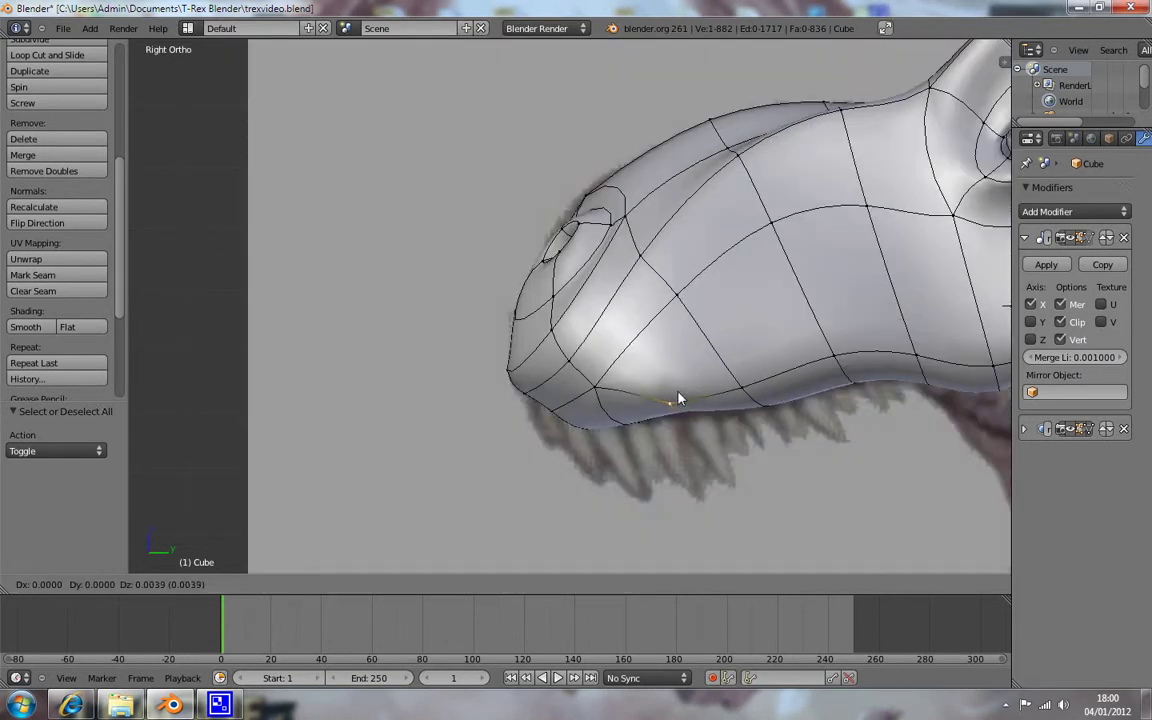
{"action": "left_click", "coordinate": [678, 378]}
Step: Move two more mouth-edge vertices together onto the reference's jaw line
{"action": "key", "text": "z"}
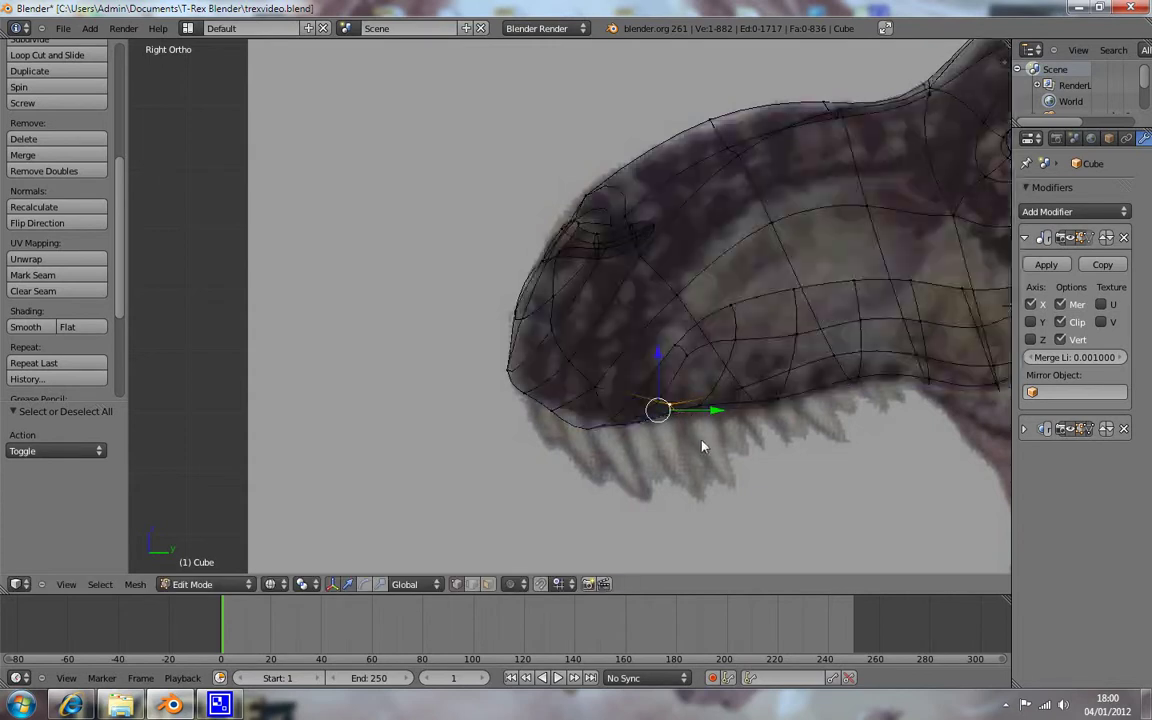
{"action": "middle_click_drag", "start_coordinate": [699, 437], "coordinate": [702, 442]}
{"action": "right_click", "coordinate": [697, 397], "text": "shift"}
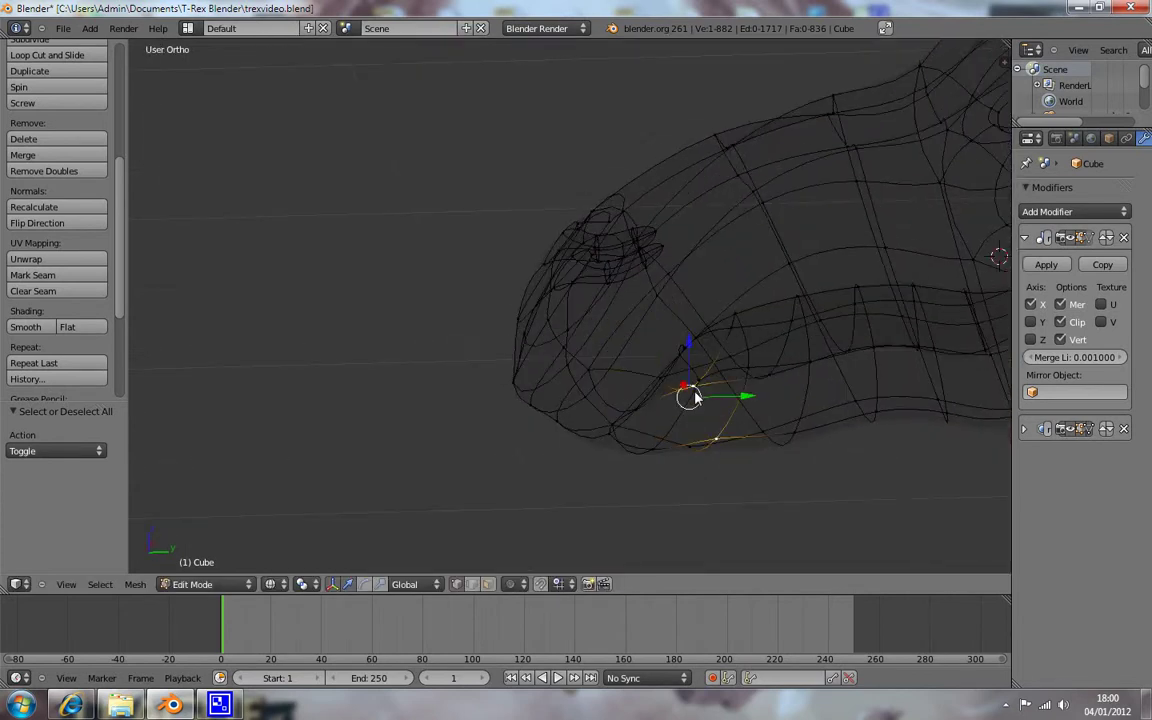
{"action": "key", "text": "KP_1"}
{"action": "key", "text": "z"}
{"action": "key", "text": "KP_3"}
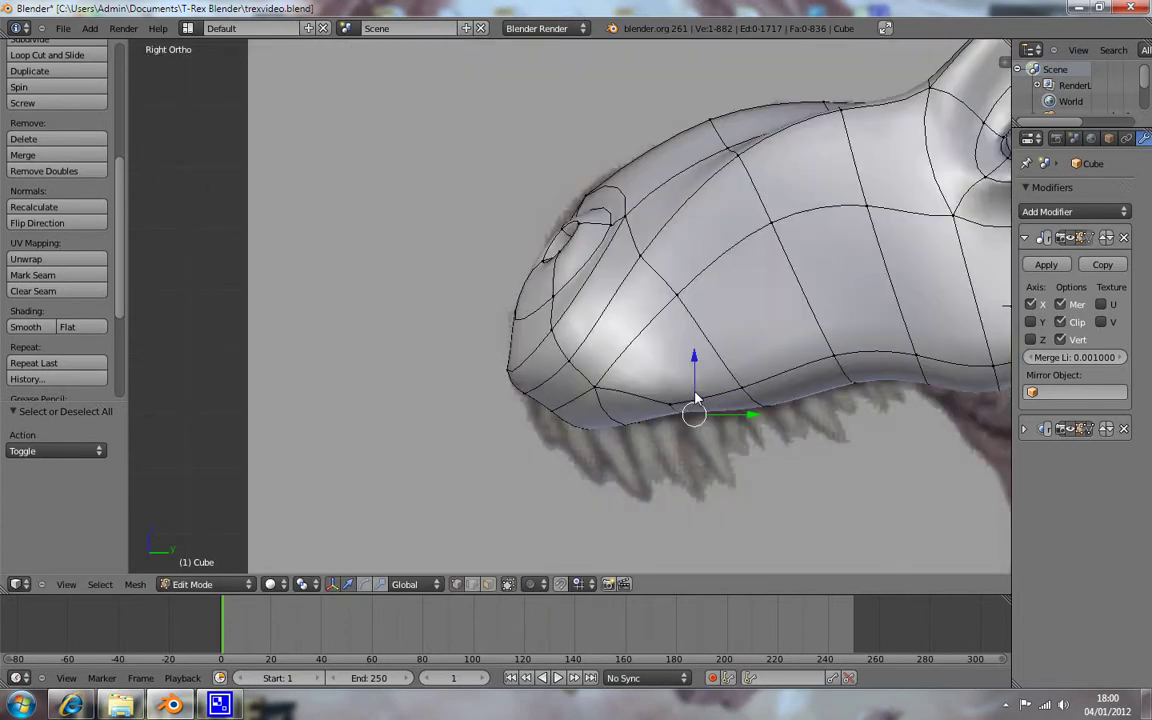
{"action": "key", "text": "g"}
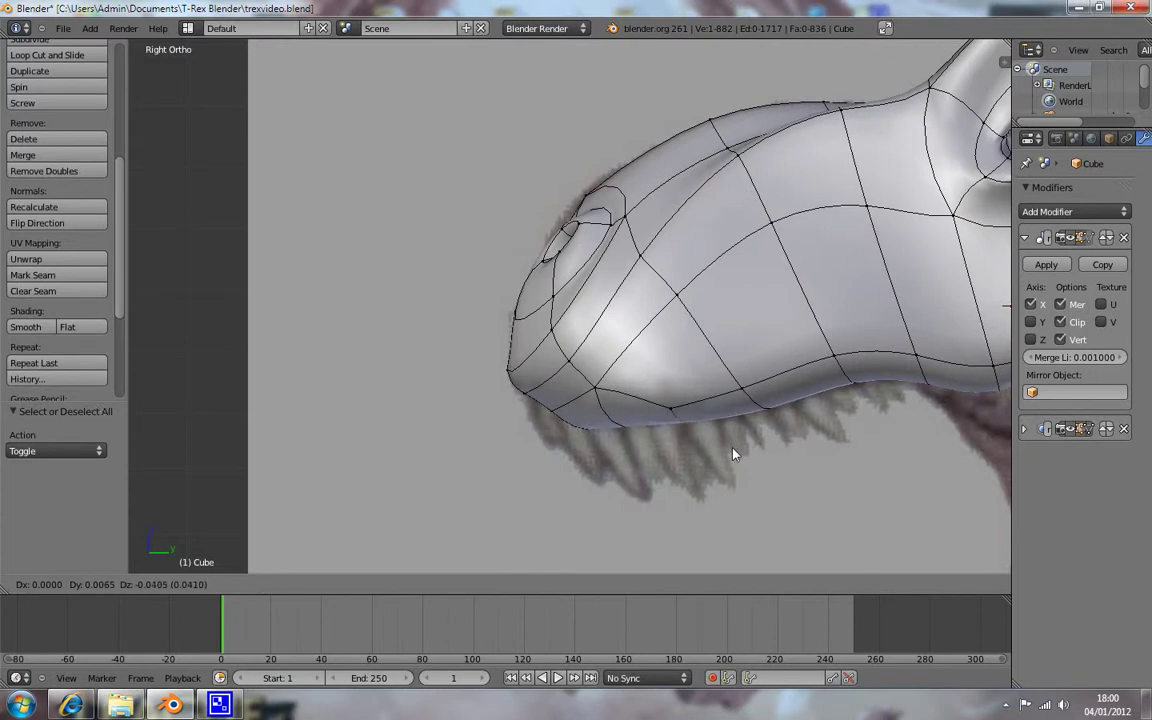
{"action": "left_click", "coordinate": [752, 432]}
{"action": "key", "text": "a"}
{"action": "scroll", "coordinate": [786, 423], "scroll_direction": "down", "scroll_amount": 3}
{"action": "scroll", "coordinate": [802, 470], "scroll_direction": "down", "scroll_amount": 3}
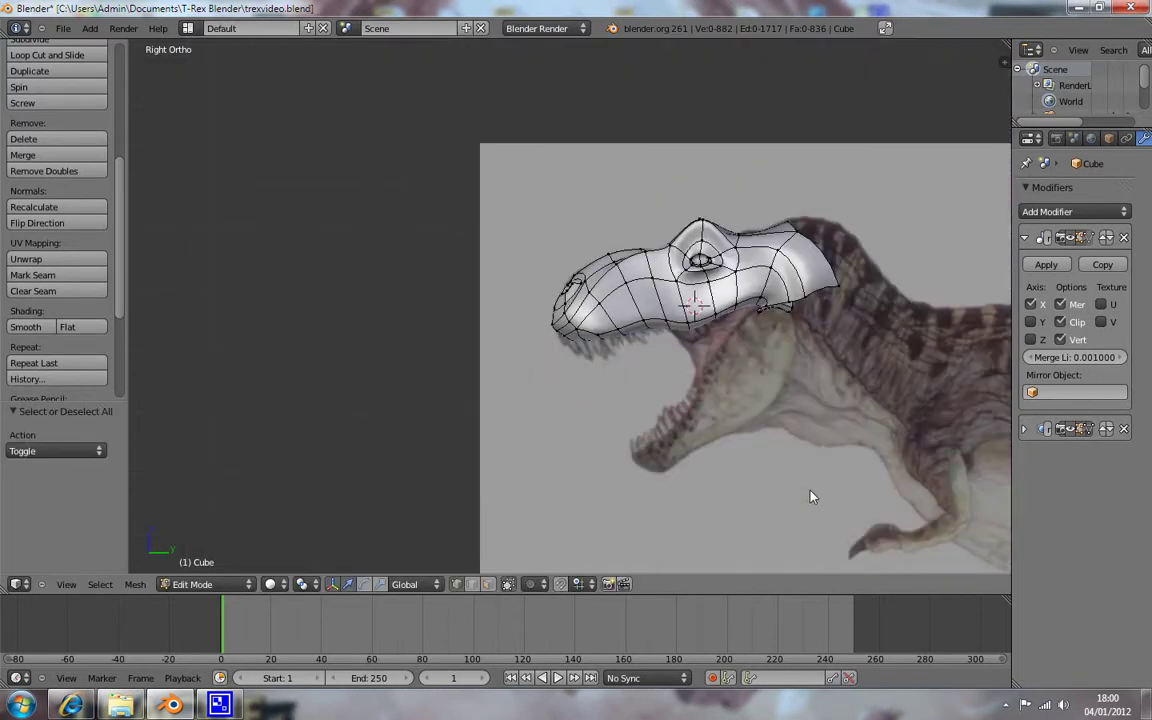
Step: Reveal the hidden body mesh with Alt+H, deselect it, and view the whole T-Rex from the side
{"action": "key", "text": "alt+h"}
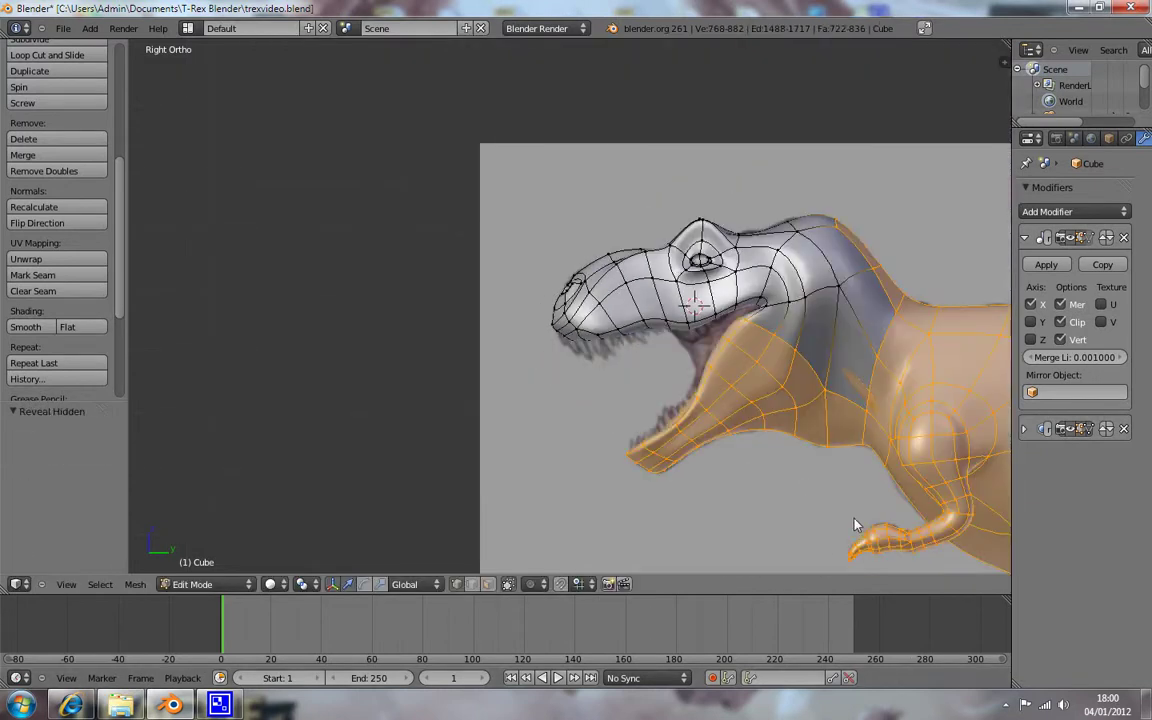
{"action": "key", "text": "a"}
{"action": "mouse_move", "coordinate": [733, 475]}
{"action": "middle_mouse_down"}
{"action": "mouse_move", "coordinate": [828, 349]}
{"action": "mouse_move", "coordinate": [882, 463]}
{"action": "mouse_move", "coordinate": [882, 432]}
{"action": "mouse_move", "coordinate": [810, 470]}
{"action": "mouse_move", "coordinate": [738, 475]}
{"action": "mouse_move", "coordinate": [790, 480]}
{"action": "middle_mouse_up"}
{"action": "scroll", "coordinate": [738, 475], "scroll_direction": "down", "scroll_amount": 5}
{"action": "key", "text": "KP_3"}
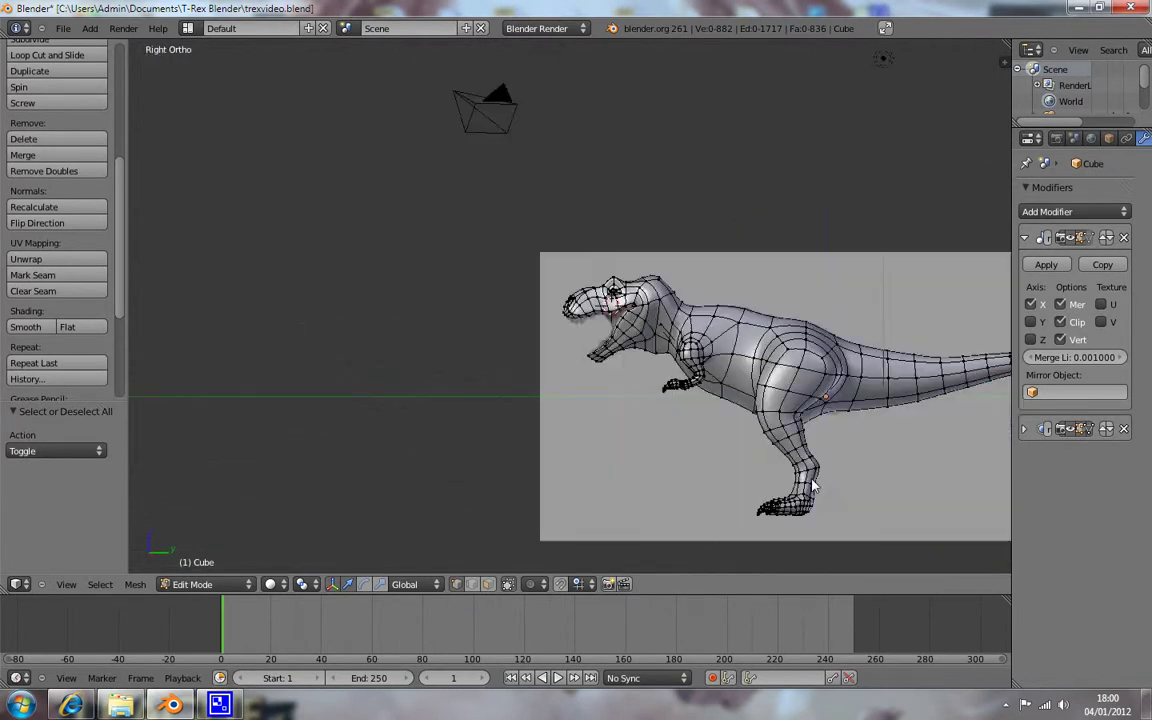
{"action": "scroll", "coordinate": [790, 470], "scroll_direction": "up", "scroll_amount": 2}
{"action": "scroll", "coordinate": [736, 431], "scroll_direction": "up", "scroll_amount": 2}
{"action": "scroll", "coordinate": [555, 440], "scroll_direction": "up", "scroll_amount": 1}
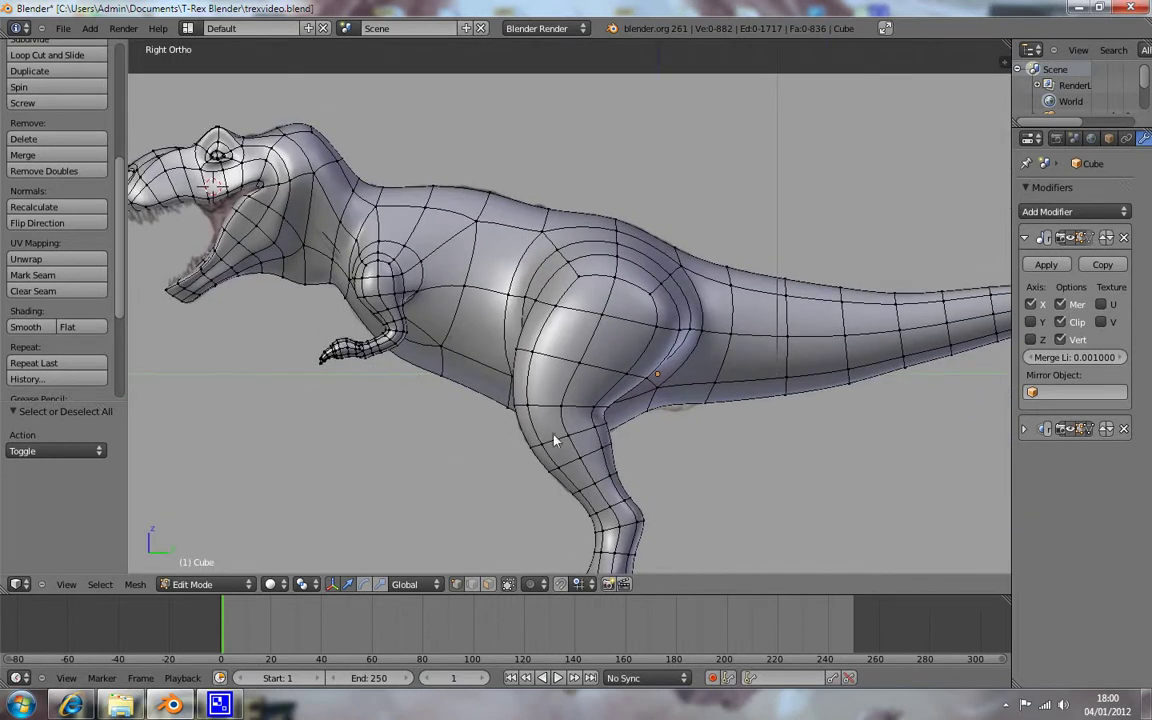
Step: Pan and orbit around the full model, checking it in textured and wireframe shading
{"action": "left_click", "coordinate": [1006, 705]}
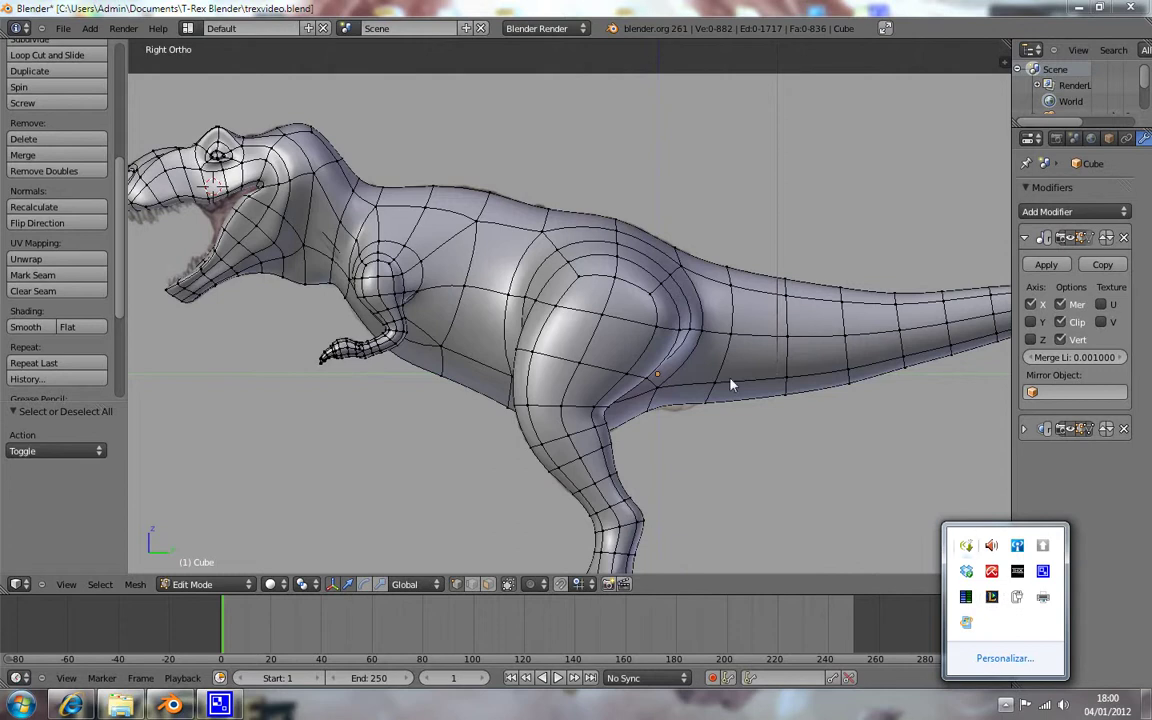
{"action": "left_click", "coordinate": [1043, 572]}
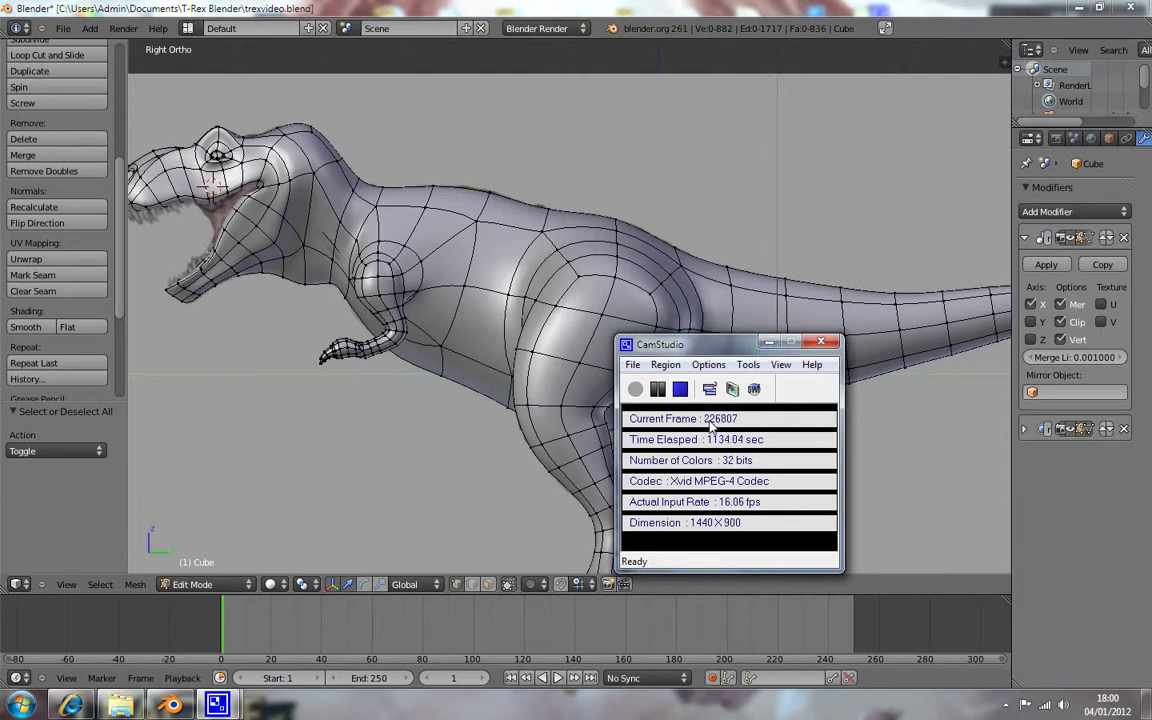
{"action": "left_click", "coordinate": [769, 345]}
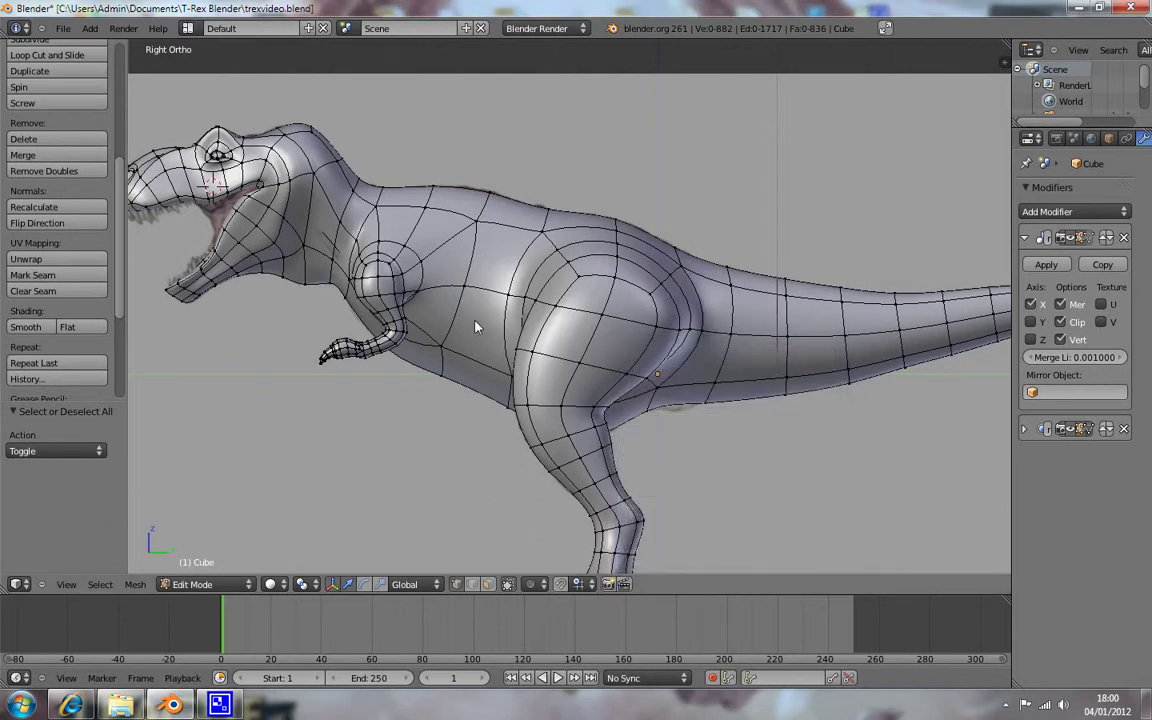
{"action": "middle_click_drag", "start_coordinate": [470, 327], "coordinate": [622, 342], "text": "shift"}
{"action": "scroll", "coordinate": [524, 336], "scroll_direction": "down", "scroll_amount": 3}
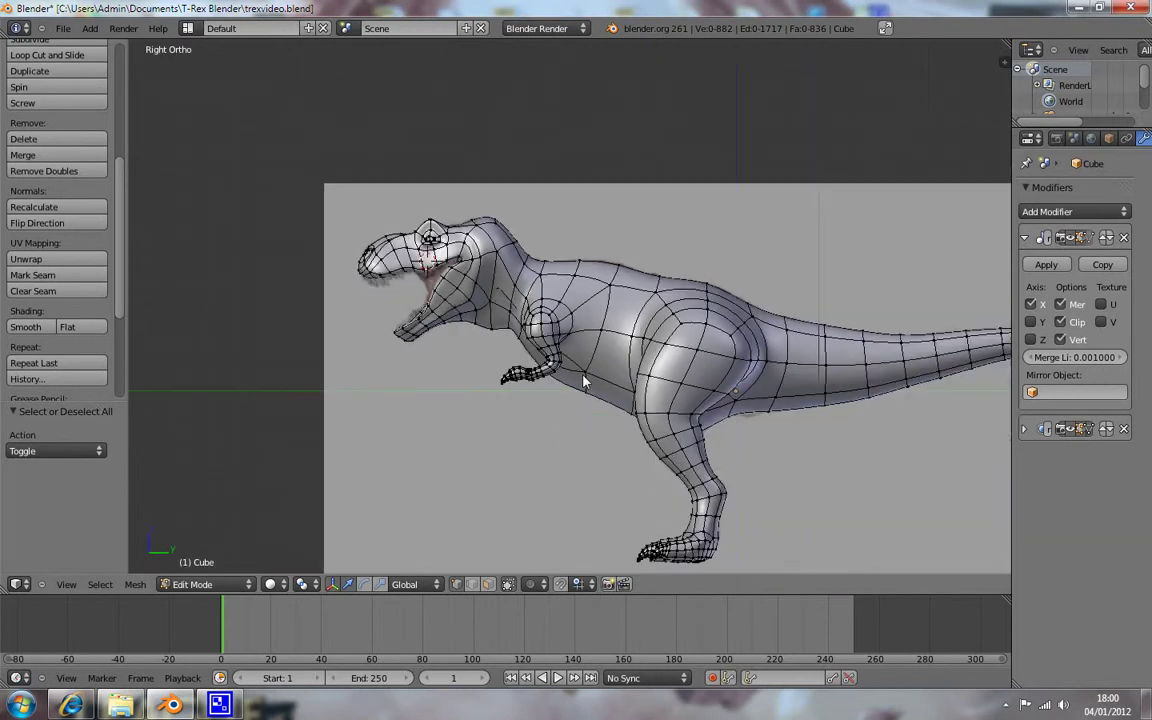
{"action": "scroll", "coordinate": [524, 336], "scroll_direction": "up", "scroll_amount": 4}
{"action": "middle_click_drag", "start_coordinate": [518, 405], "coordinate": [603, 413], "text": "shift"}
{"action": "key", "text": "alt+z"}
{"action": "key", "text": "alt+z"}
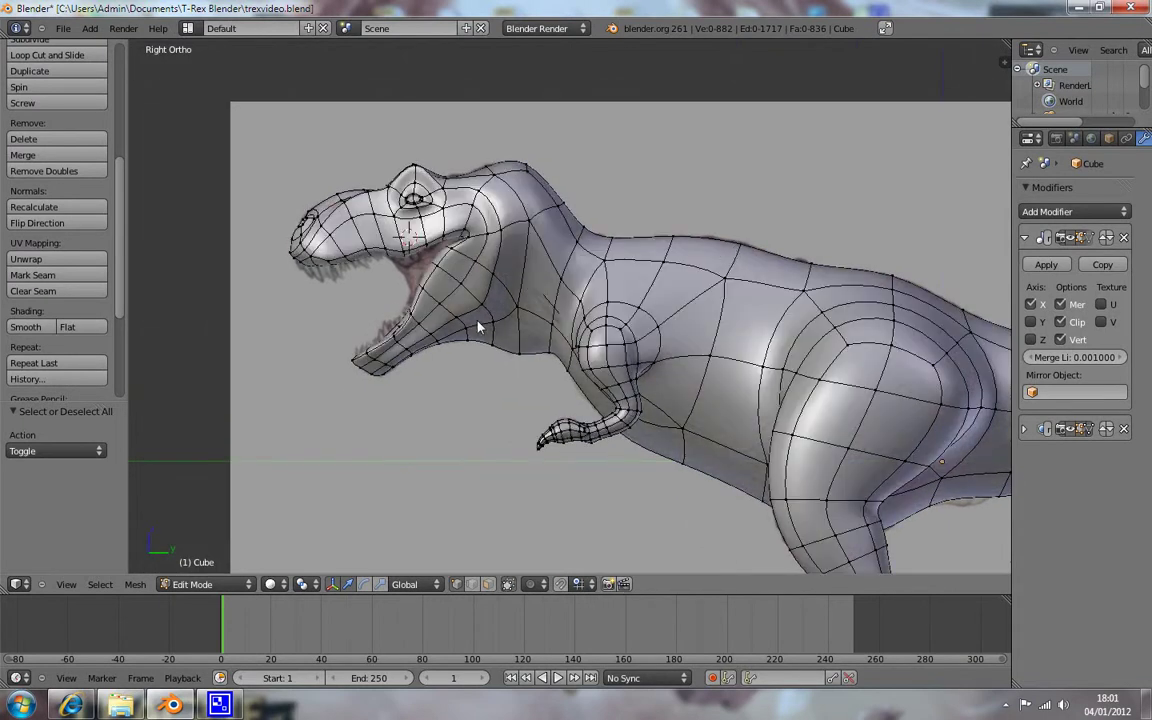
{"action": "mouse_move", "coordinate": [478, 326]}
{"action": "middle_mouse_down"}
{"action": "mouse_move", "coordinate": [643, 270]}
{"action": "mouse_move", "coordinate": [565, 384]}
{"action": "mouse_move", "coordinate": [578, 252]}
{"action": "mouse_move", "coordinate": [548, 275]}
{"action": "mouse_move", "coordinate": [650, 312]}
{"action": "mouse_move", "coordinate": [645, 324]}
{"action": "middle_mouse_up"}
{"action": "key", "text": "z"}
{"action": "key", "text": "z"}
{"action": "key", "text": "z"}
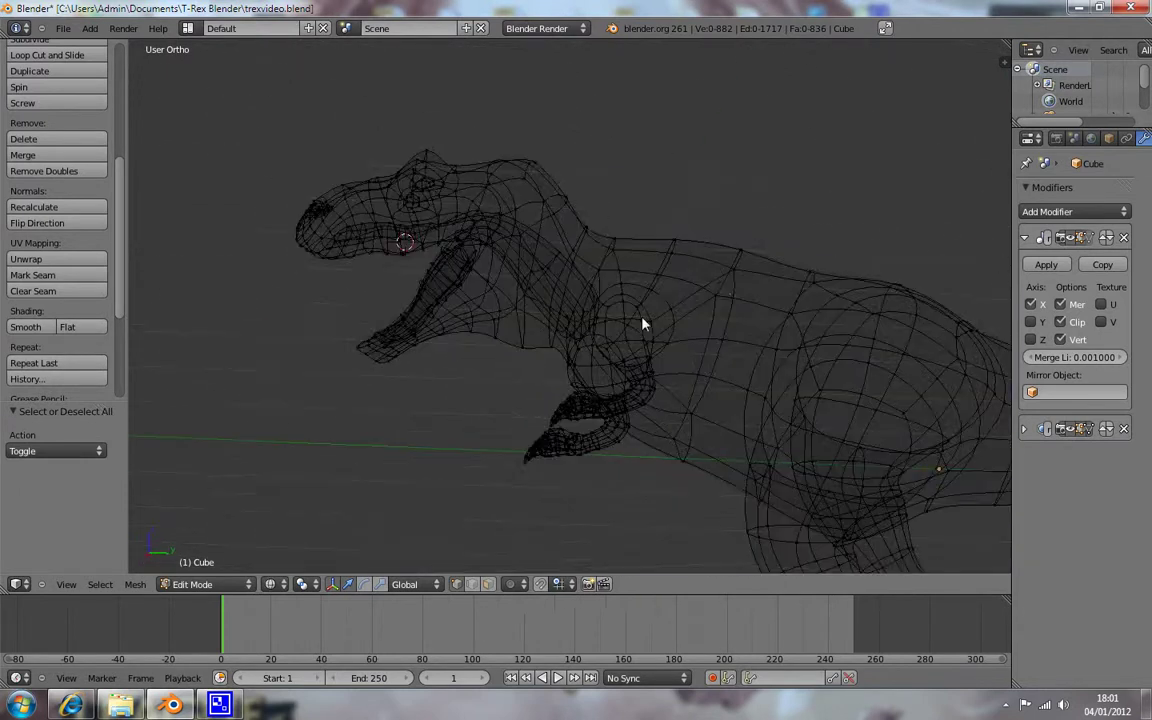
Step: Narrow a neck edge loop by scaling it along the X axis
{"action": "mouse_move", "coordinate": [728, 291]}
{"action": "middle_mouse_down"}
{"action": "mouse_move", "coordinate": [638, 383]}
{"action": "mouse_move", "coordinate": [598, 390]}
{"action": "mouse_move", "coordinate": [740, 270]}
{"action": "mouse_move", "coordinate": [617, 309]}
{"action": "mouse_move", "coordinate": [617, 325]}
{"action": "middle_mouse_up"}
{"action": "key", "text": "z"}
{"action": "scroll", "coordinate": [617, 325], "scroll_direction": "up", "scroll_amount": 5}
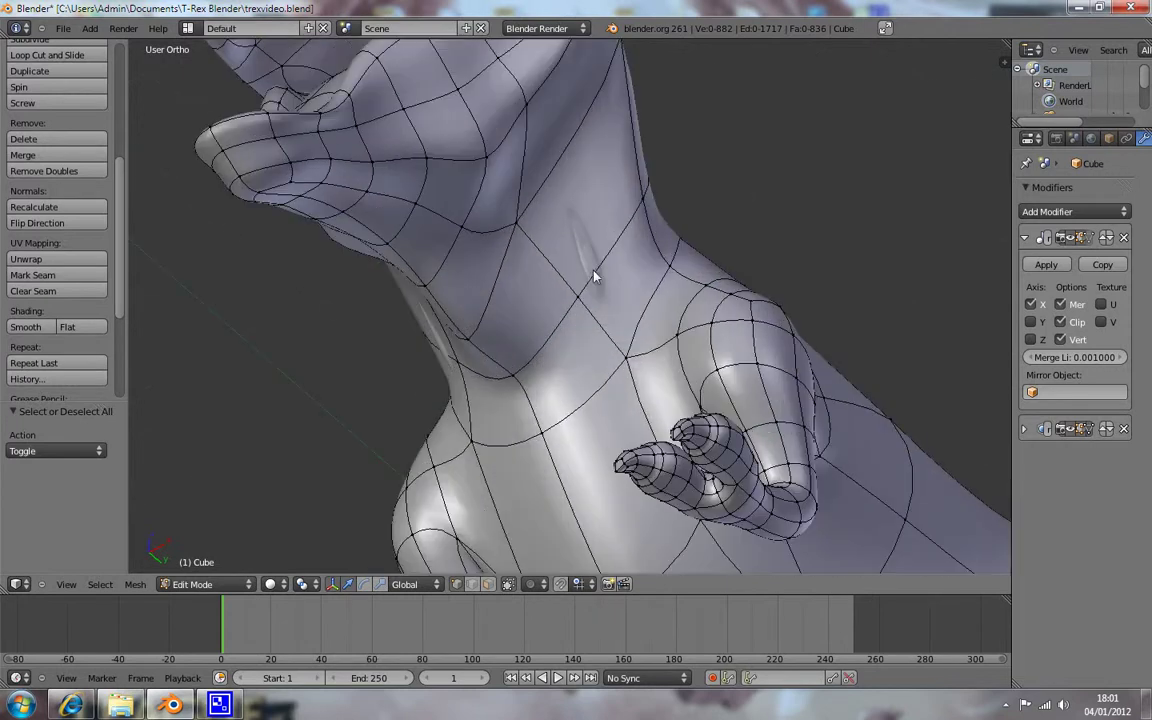
{"action": "mouse_move", "coordinate": [735, 278]}
{"action": "middle_mouse_down"}
{"action": "mouse_move", "coordinate": [689, 319]}
{"action": "mouse_move", "coordinate": [617, 345]}
{"action": "middle_mouse_up"}
{"action": "key", "text": "z"}
{"action": "mouse_move", "coordinate": [785, 232]}
{"action": "middle_mouse_down"}
{"action": "mouse_move", "coordinate": [789, 255]}
{"action": "mouse_move", "coordinate": [635, 357]}
{"action": "mouse_move", "coordinate": [623, 199]}
{"action": "mouse_move", "coordinate": [666, 252]}
{"action": "mouse_move", "coordinate": [648, 249]}
{"action": "middle_mouse_up"}
{"action": "right_click", "coordinate": [635, 239], "text": "alt"}
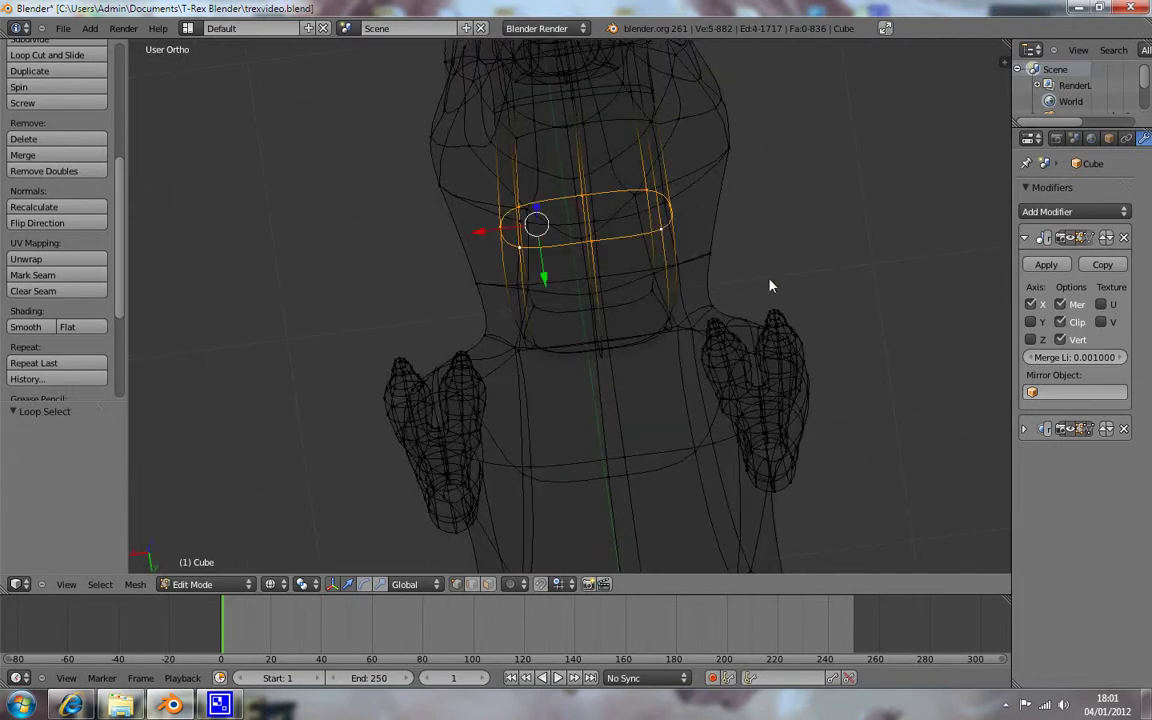
{"action": "key", "text": "s"}
{"action": "key", "text": "x"}
{"action": "left_click", "coordinate": [637, 262]}
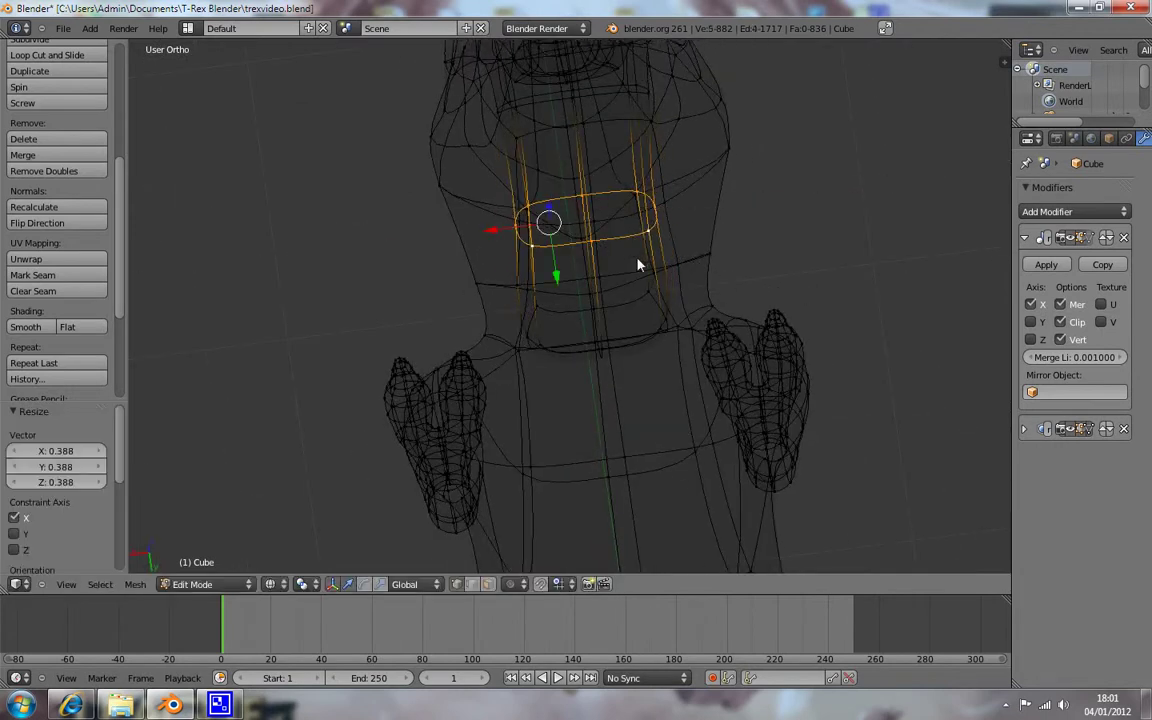
Step: Select the shoulder vertices where the arm joins the body
{"action": "middle_click_drag", "start_coordinate": [650, 326], "coordinate": [663, 262]}
{"action": "right_click", "coordinate": [645, 331]}
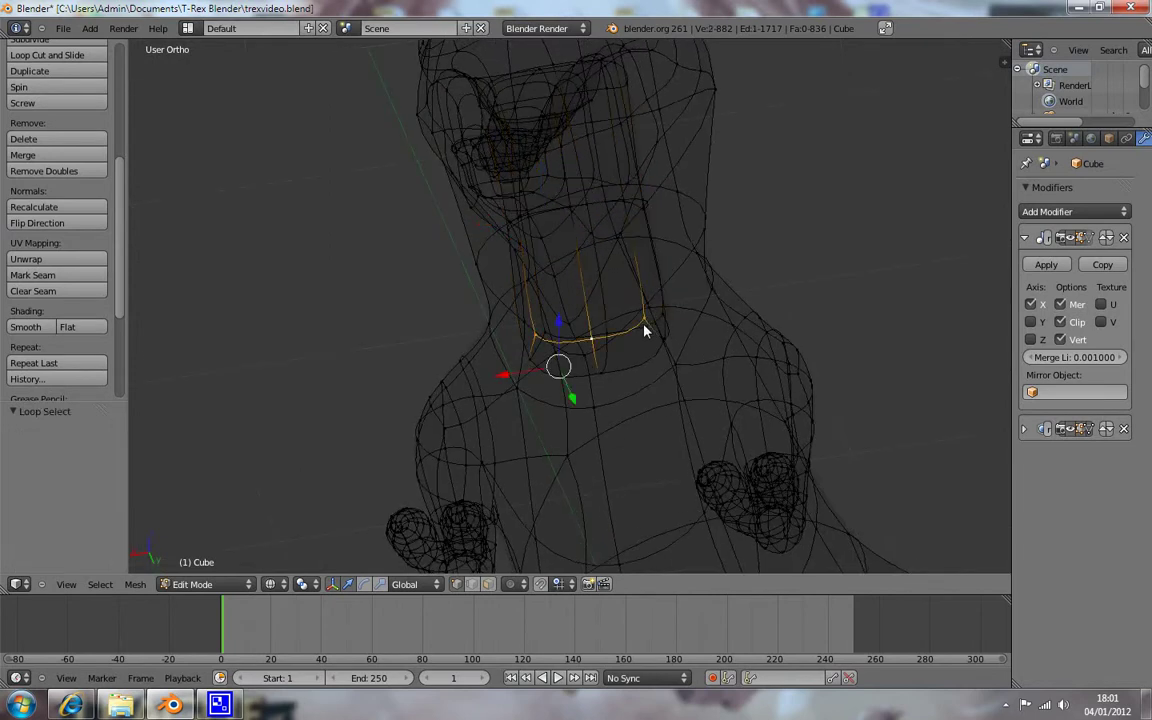
{"action": "middle_click_drag", "start_coordinate": [648, 357], "coordinate": [621, 318]}
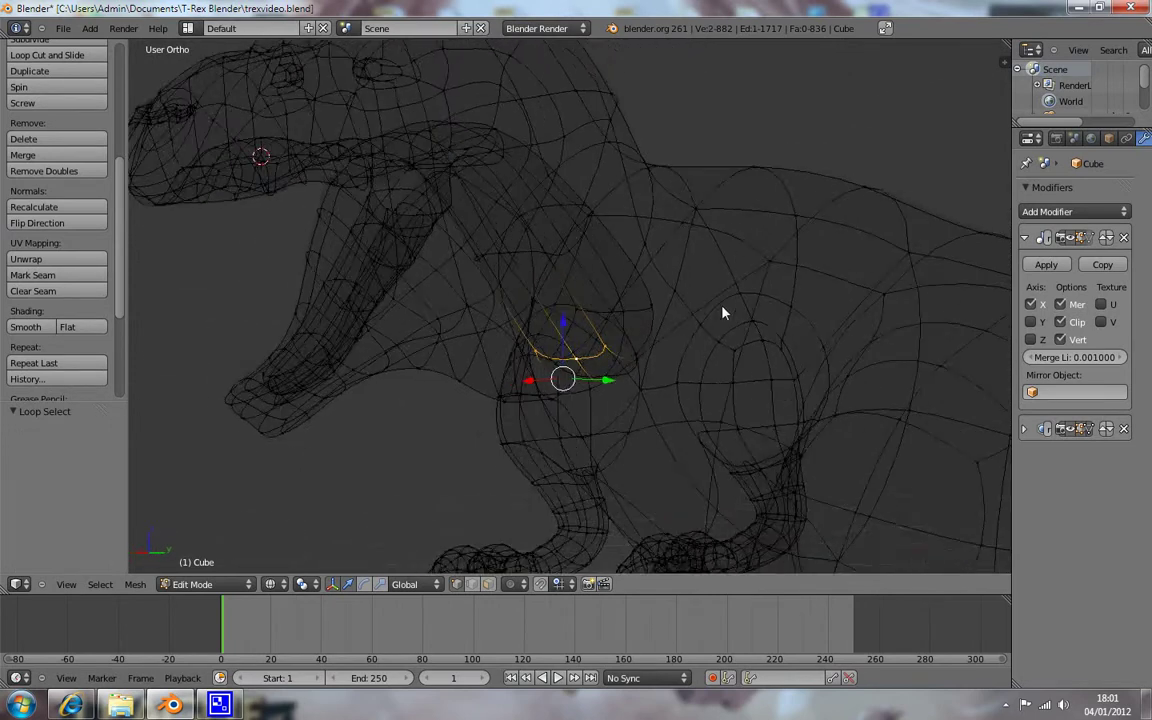
{"action": "right_click", "coordinate": [638, 320], "text": "shift"}
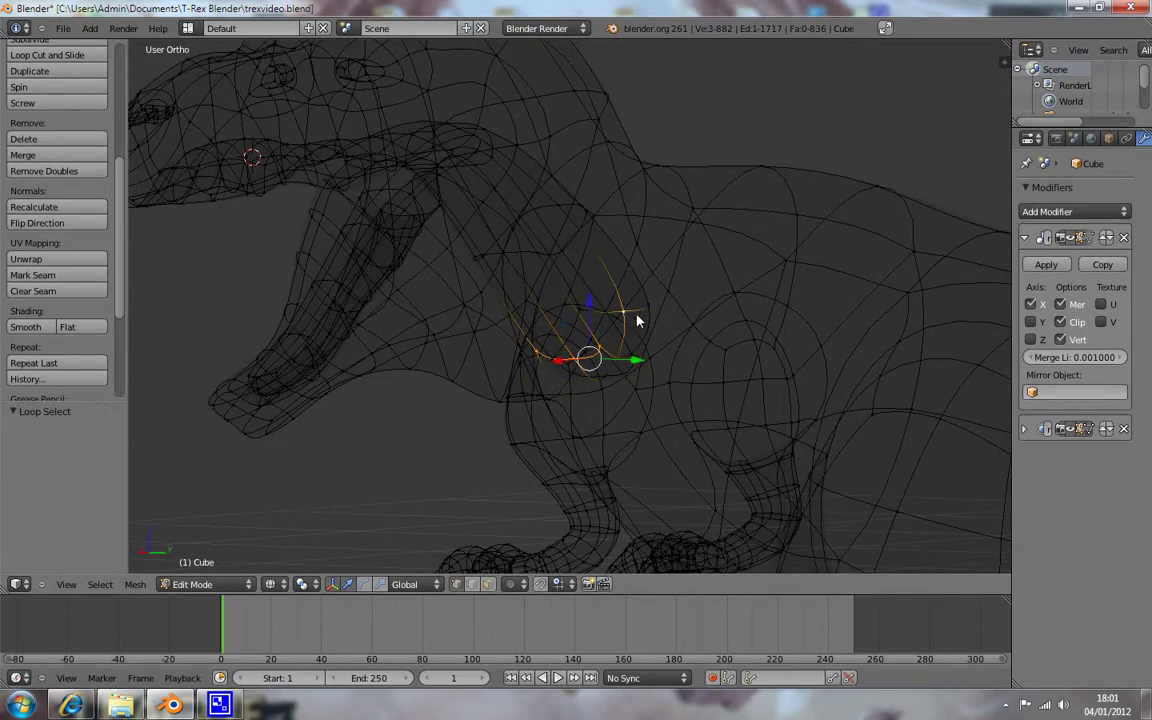
{"action": "mouse_move", "coordinate": [660, 348]}
{"action": "middle_mouse_down"}
{"action": "mouse_move", "coordinate": [725, 352]}
{"action": "mouse_move", "coordinate": [666, 362]}
{"action": "mouse_move", "coordinate": [573, 346]}
{"action": "middle_mouse_up"}
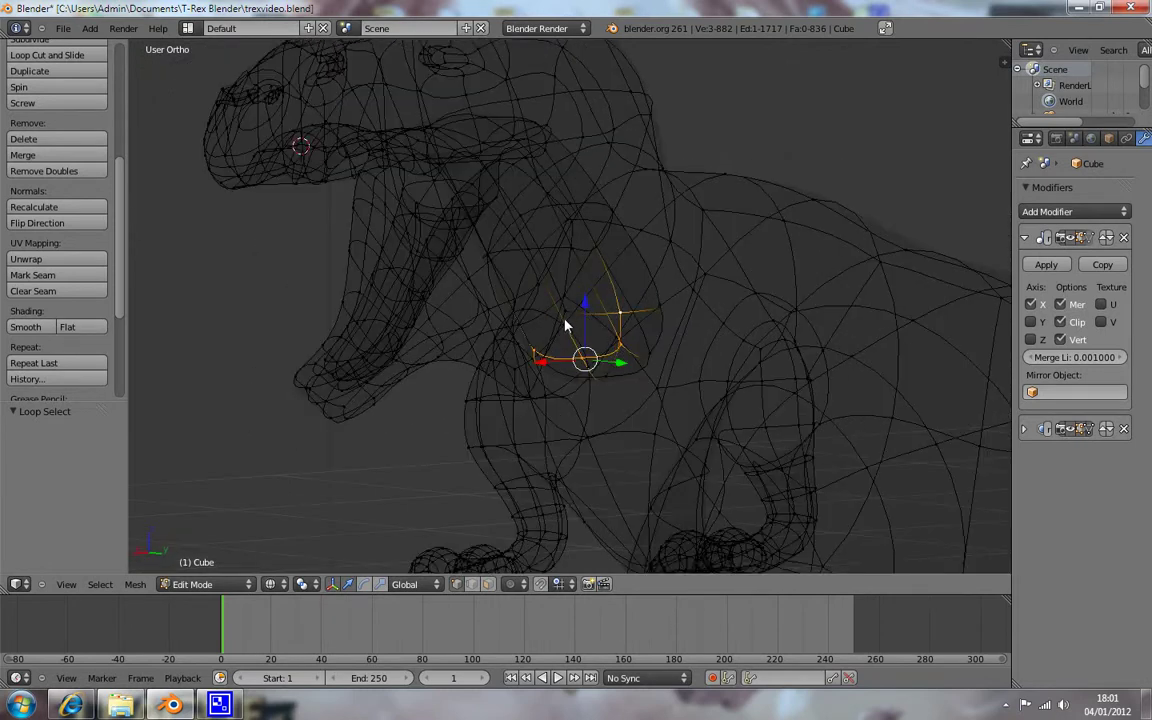
{"action": "right_click", "coordinate": [566, 316], "text": "shift"}
{"action": "mouse_move", "coordinate": [575, 335]}
{"action": "middle_mouse_down"}
{"action": "mouse_move", "coordinate": [607, 347]}
{"action": "mouse_move", "coordinate": [584, 352]}
{"action": "mouse_move", "coordinate": [581, 373]}
{"action": "middle_mouse_up"}
{"action": "right_click", "coordinate": [608, 369], "text": "shift"}
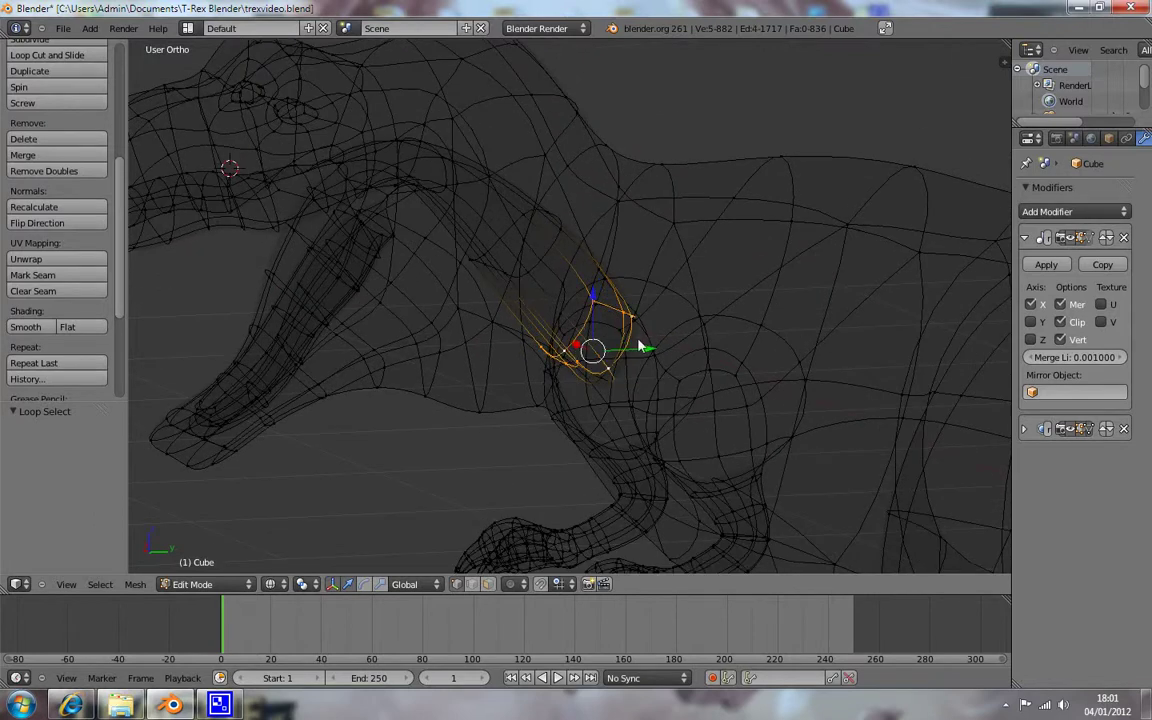
{"action": "mouse_move", "coordinate": [664, 343]}
{"action": "middle_mouse_down"}
{"action": "mouse_move", "coordinate": [571, 360]}
{"action": "mouse_move", "coordinate": [685, 354]}
{"action": "mouse_move", "coordinate": [617, 380]}
{"action": "mouse_move", "coordinate": [620, 391]}
{"action": "mouse_move", "coordinate": [710, 352]}
{"action": "mouse_move", "coordinate": [726, 373]}
{"action": "middle_mouse_up"}
{"action": "right_click", "coordinate": [605, 385], "text": "shift"}
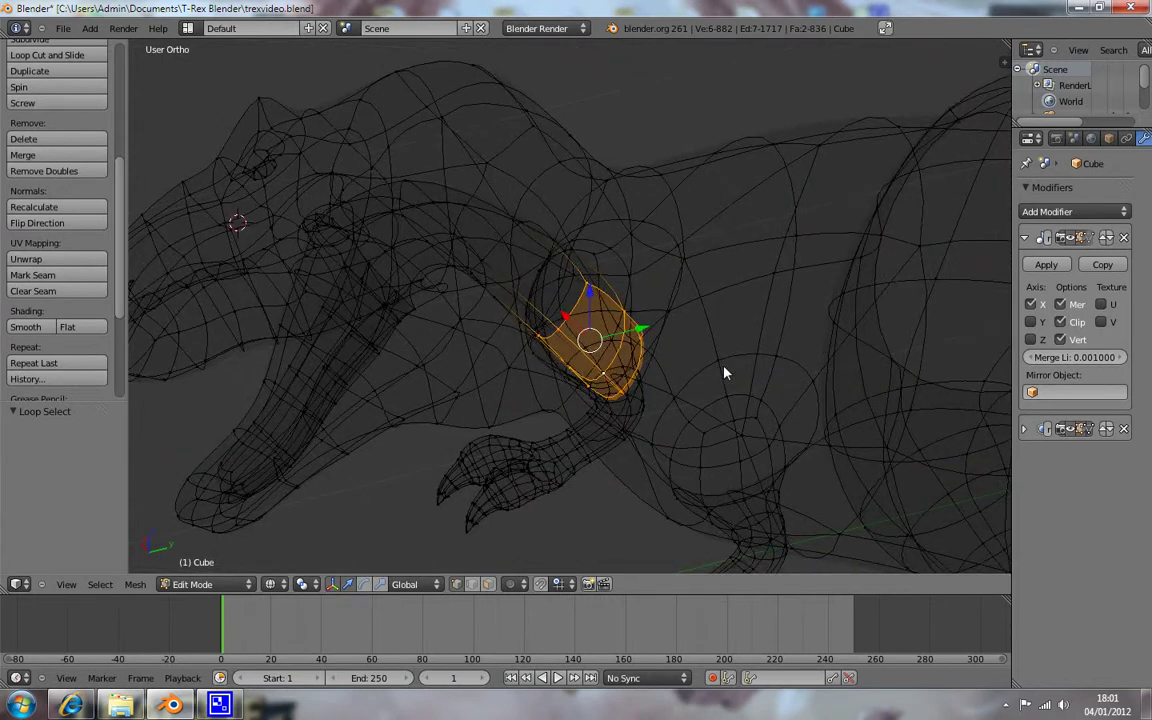
Step: Scale the selected shoulder faces narrower along X, then return to solid shading
{"action": "key", "text": "s"}
{"action": "key", "text": "x"}
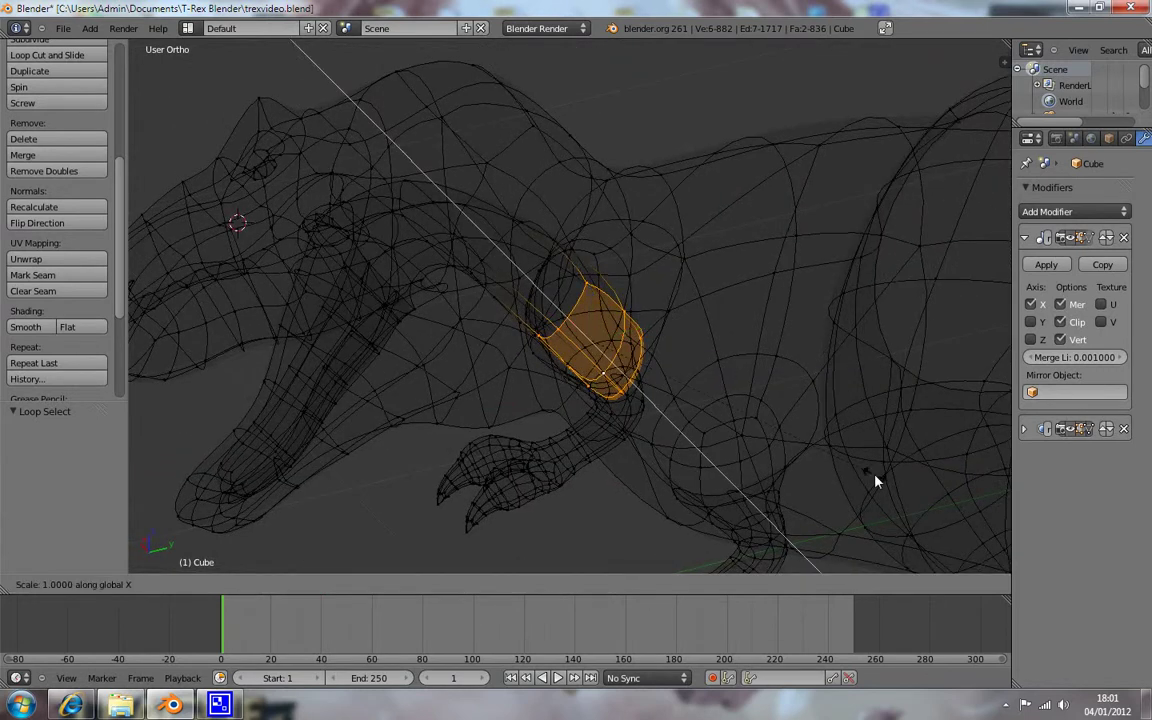
{"action": "left_click", "coordinate": [722, 407]}
{"action": "key", "text": "a"}
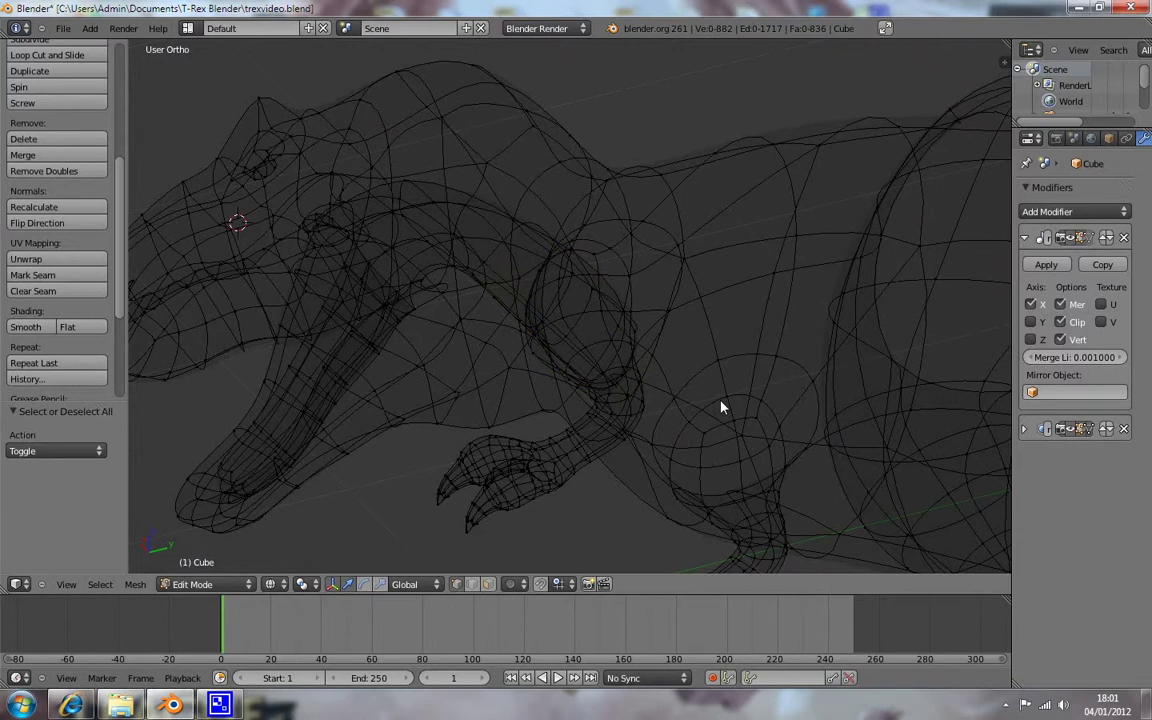
{"action": "key", "text": "z"}
{"action": "mouse_move", "coordinate": [535, 391]}
{"action": "middle_mouse_down"}
{"action": "mouse_move", "coordinate": [633, 325]}
{"action": "mouse_move", "coordinate": [752, 364]}
{"action": "mouse_move", "coordinate": [956, 378]}
{"action": "mouse_move", "coordinate": [613, 396]}
{"action": "mouse_move", "coordinate": [527, 488]}
{"action": "mouse_move", "coordinate": [663, 470]}
{"action": "mouse_move", "coordinate": [769, 391]}
{"action": "mouse_move", "coordinate": [752, 364]}
{"action": "mouse_move", "coordinate": [741, 406]}
{"action": "mouse_move", "coordinate": [689, 309]}
{"action": "mouse_move", "coordinate": [763, 486]}
{"action": "mouse_move", "coordinate": [728, 378]}
{"action": "mouse_move", "coordinate": [668, 403]}
{"action": "mouse_move", "coordinate": [728, 391]}
{"action": "mouse_move", "coordinate": [756, 370]}
{"action": "middle_mouse_up"}
Step: In orthographic wireframe side view, move a top-of-head vertex back onto the reference outline
{"action": "mouse_move", "coordinate": [706, 376]}
{"action": "middle_mouse_down"}
{"action": "mouse_move", "coordinate": [643, 378]}
{"action": "mouse_move", "coordinate": [600, 407]}
{"action": "middle_mouse_up"}
{"action": "key", "text": "KP_1"}
{"action": "key", "text": "KP_3"}
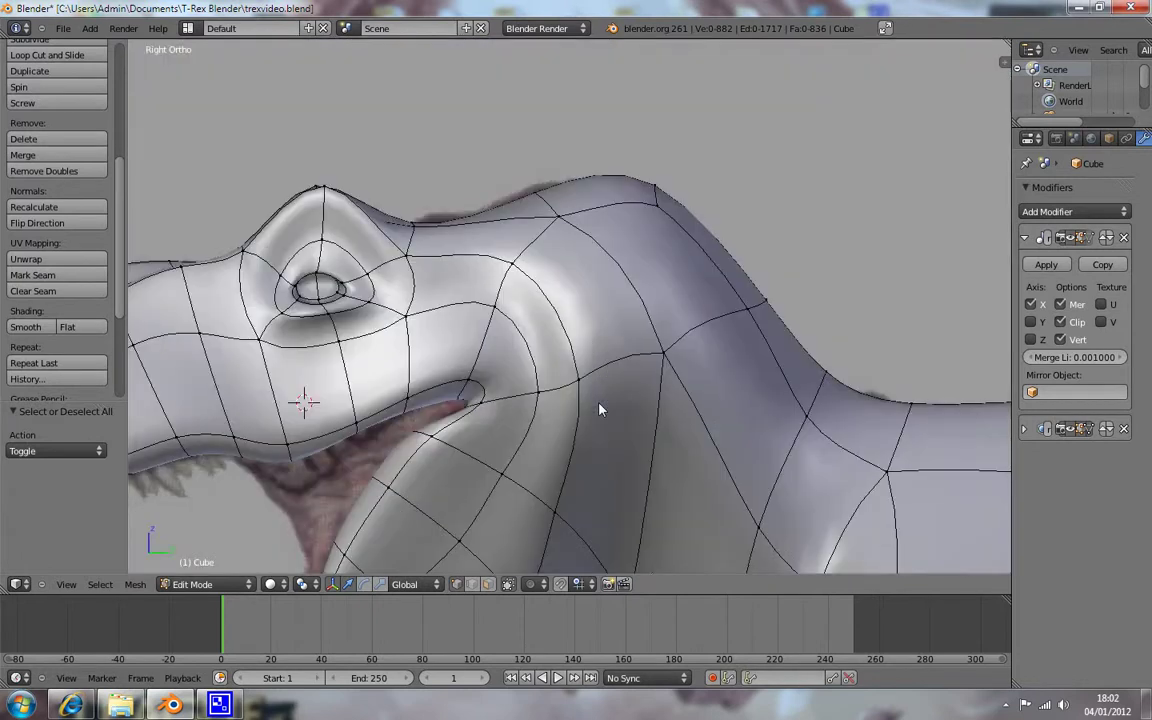
{"action": "key", "text": "KP_5"}
{"action": "key", "text": "z"}
{"action": "key", "text": "b"}
{"action": "left_click_drag", "start_coordinate": [532, 212], "coordinate": [570, 241]}
{"action": "key", "text": "g"}
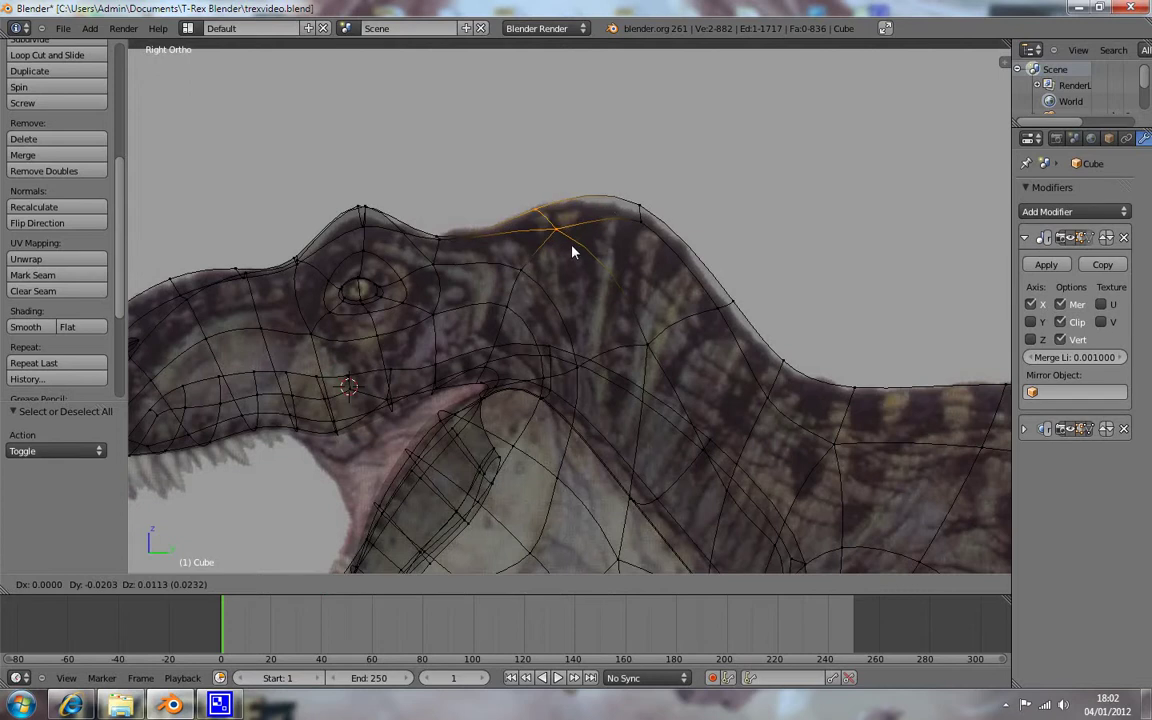
{"action": "left_click", "coordinate": [666, 249]}
{"action": "key", "text": "g"}
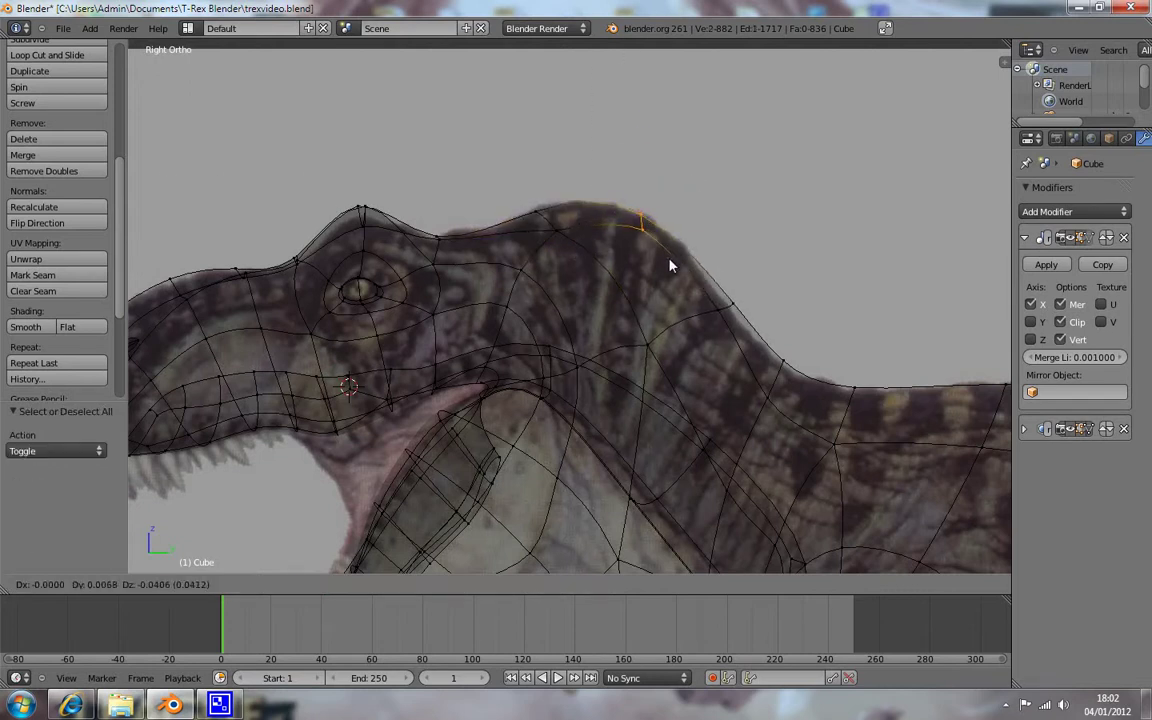
{"action": "left_click", "coordinate": [670, 265]}
Step: Lower another head-outline vertex slightly to match the reference
{"action": "right_click", "coordinate": [725, 313], "text": "alt"}
{"action": "key", "text": "a"}
{"action": "key", "text": "b"}
{"action": "left_click_drag", "start_coordinate": [698, 293], "coordinate": [751, 342]}
{"action": "key", "text": "g"}
{"action": "left_click", "coordinate": [740, 320]}
{"action": "middle_click_drag", "start_coordinate": [658, 455], "coordinate": [787, 232], "text": "shift"}
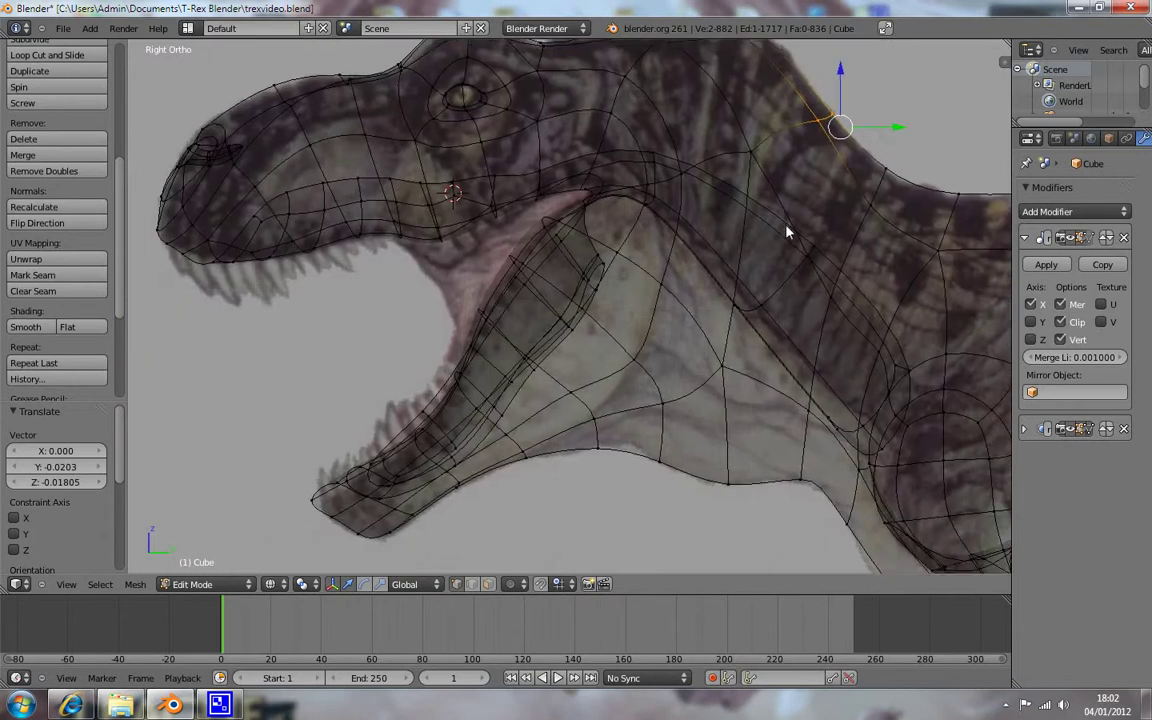
Step: Move the three lower-jaw tip vertices down onto the reference chin outline
{"action": "middle_click_drag", "start_coordinate": [493, 430], "coordinate": [560, 406], "text": "shift"}
{"action": "key", "text": "a"}
{"action": "key", "text": "alt+z"}
{"action": "scroll", "coordinate": [551, 412], "scroll_direction": "down", "scroll_amount": 3, "text": "shift"}
{"action": "key", "text": "alt+z"}
{"action": "right_click", "coordinate": [352, 416]}
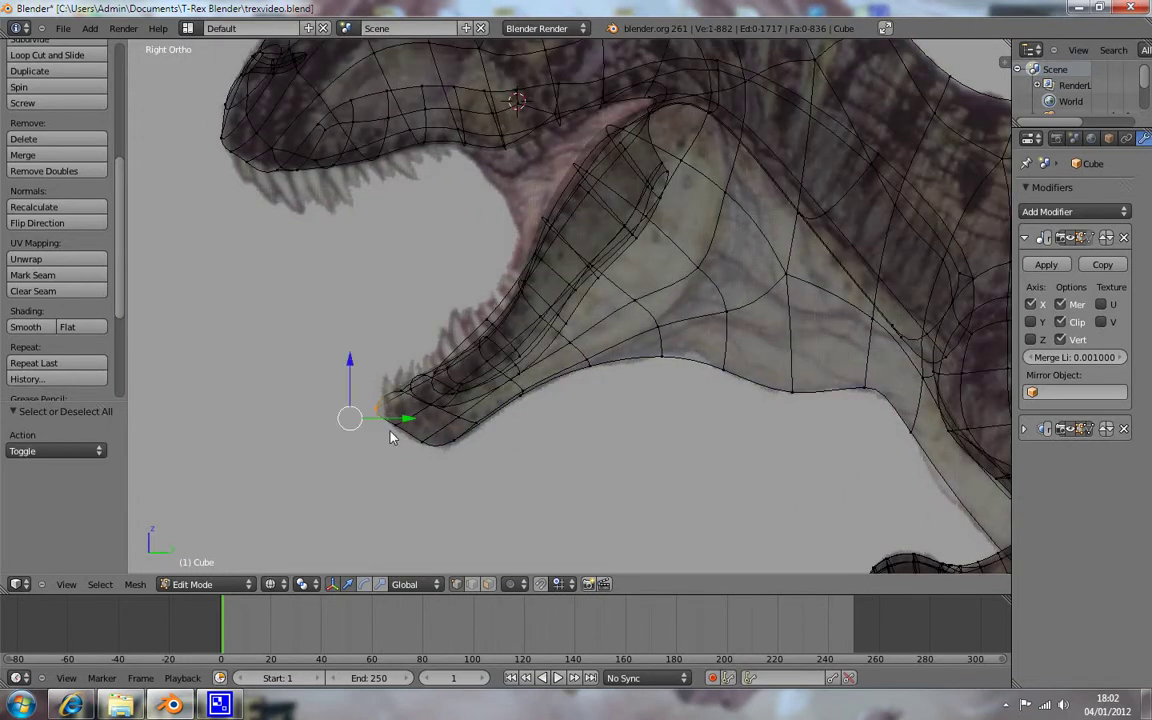
{"action": "key", "text": "g"}
{"action": "key", "text": "Escape"}
{"action": "key", "text": "a"}
{"action": "key", "text": "b"}
{"action": "left_click_drag", "start_coordinate": [398, 378], "coordinate": [430, 404]}
{"action": "key", "text": "g"}
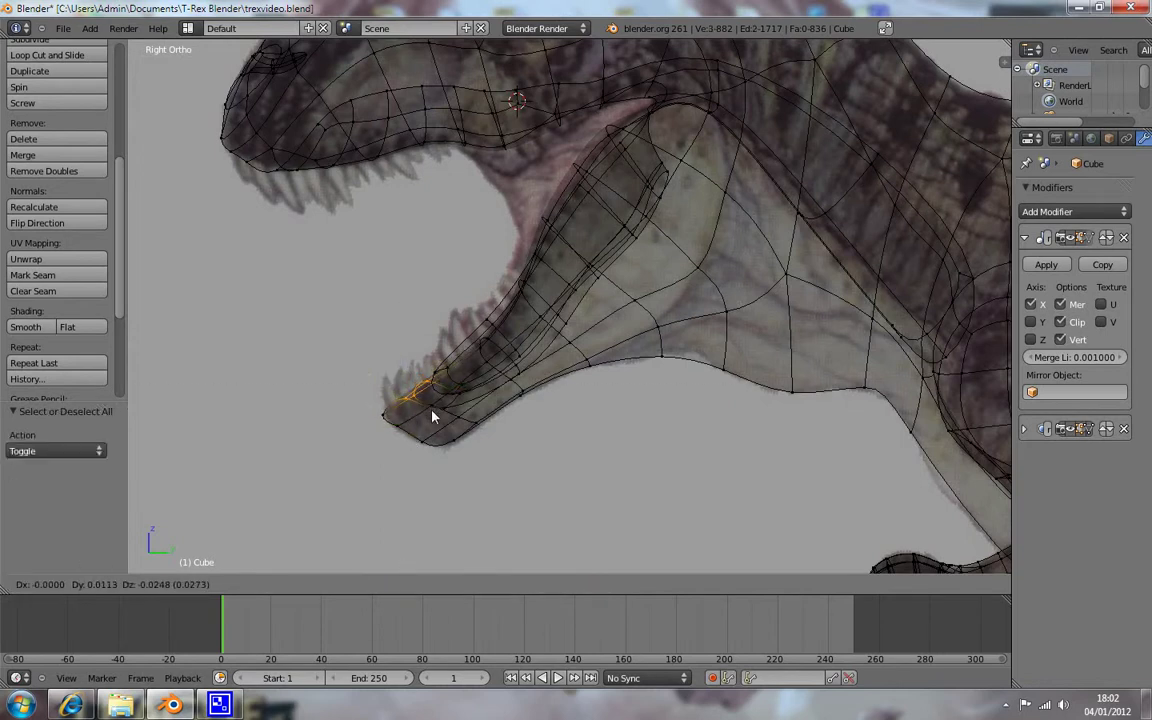
{"action": "left_click", "coordinate": [431, 413]}
{"action": "key", "text": "a"}
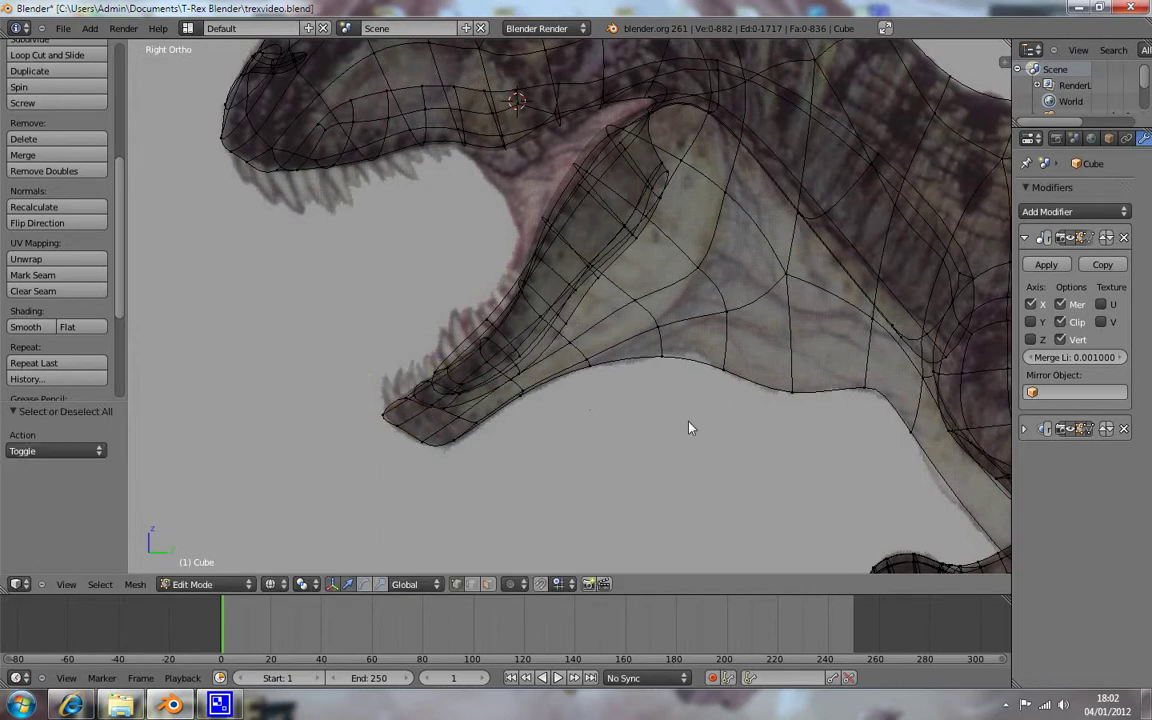
{"action": "key", "text": "z"}
{"action": "mouse_move", "coordinate": [729, 407]}
{"action": "middle_mouse_down"}
{"action": "mouse_move", "coordinate": [499, 329]}
{"action": "mouse_move", "coordinate": [674, 378]}
{"action": "mouse_move", "coordinate": [689, 314]}
{"action": "mouse_move", "coordinate": [636, 298]}
{"action": "mouse_move", "coordinate": [650, 270]}
{"action": "mouse_move", "coordinate": [653, 297]}
{"action": "middle_mouse_up"}
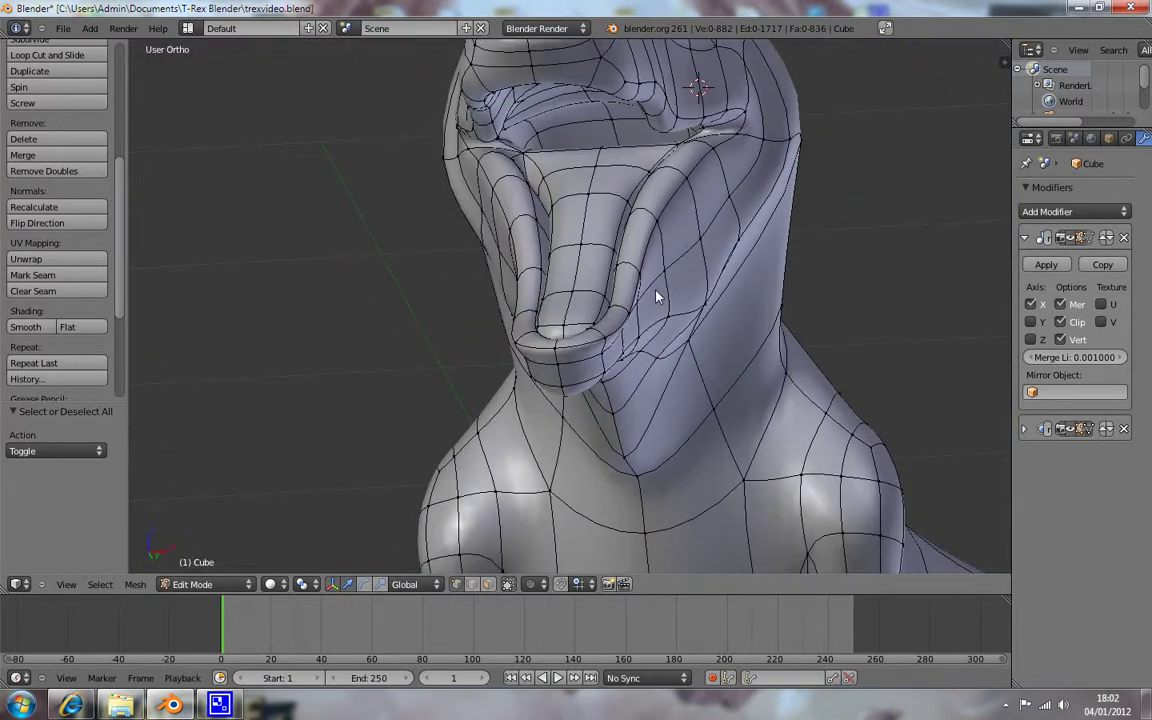
{"action": "key", "text": "KP_1"}
{"action": "scroll", "coordinate": [657, 296], "scroll_direction": "down", "scroll_amount": 5}
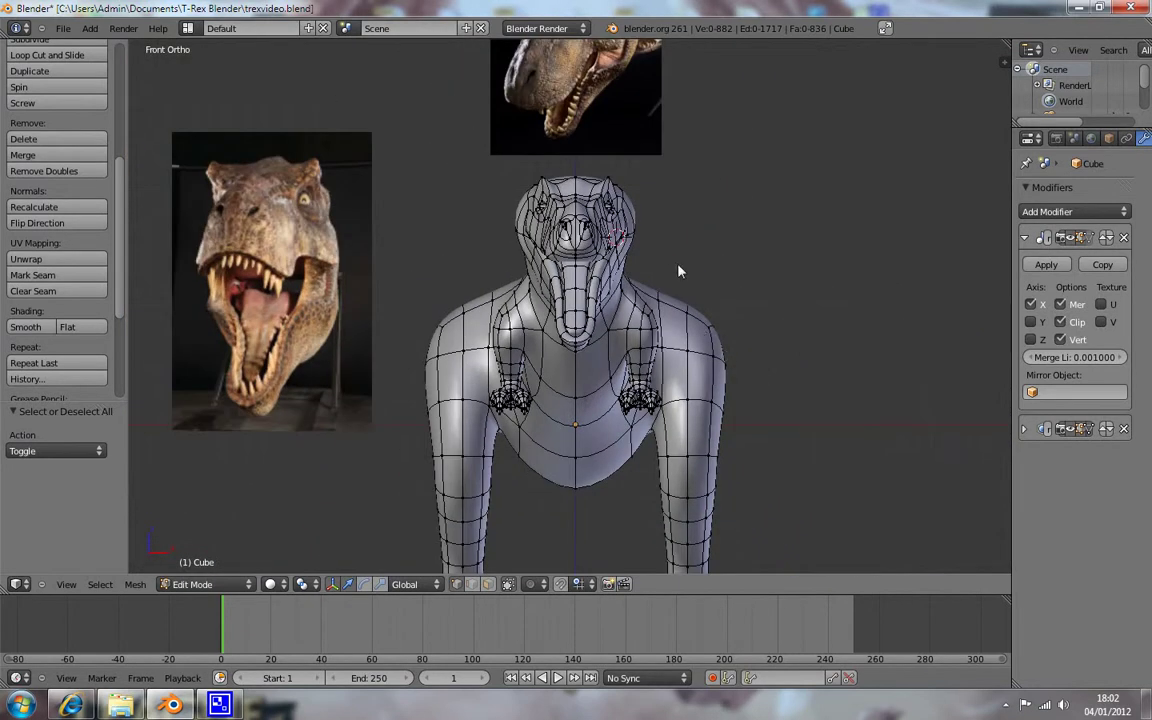
{"action": "scroll", "coordinate": [687, 206], "scroll_direction": "up", "scroll_amount": 2}
{"action": "mouse_move", "coordinate": [687, 204]}
{"action": "middle_mouse_down"}
{"action": "mouse_move", "coordinate": [637, 211]}
{"action": "mouse_move", "coordinate": [665, 212]}
{"action": "middle_mouse_up"}
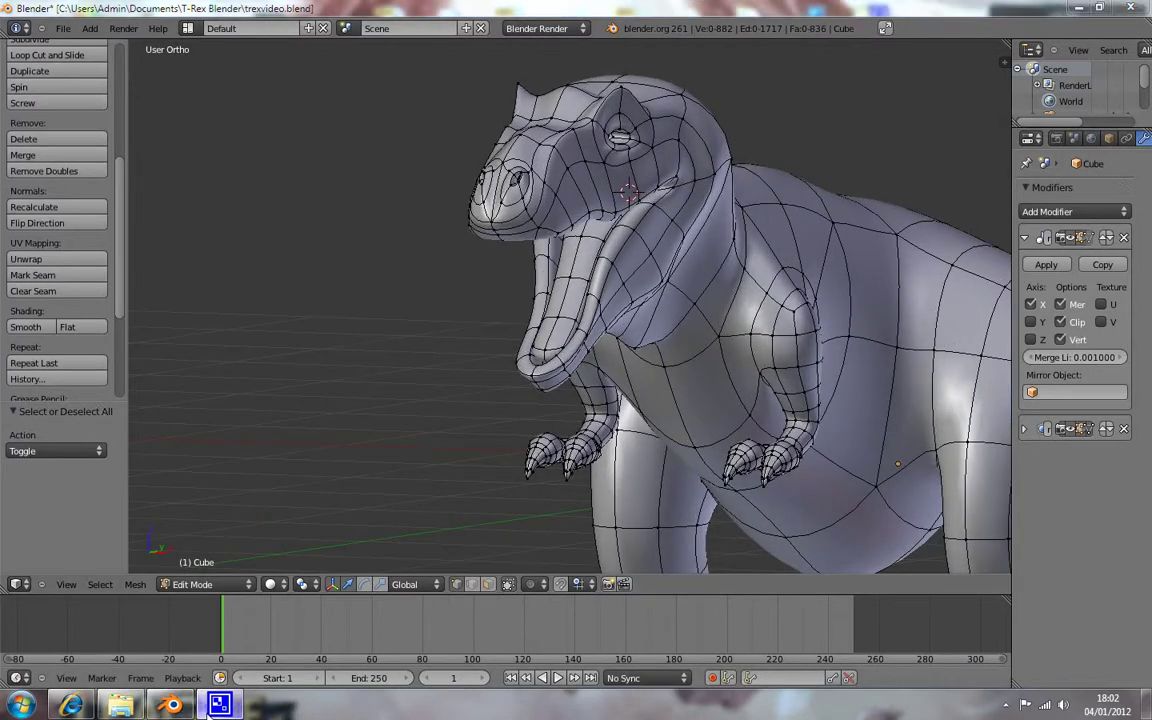
{"action": "left_click", "coordinate": [1005, 706]}
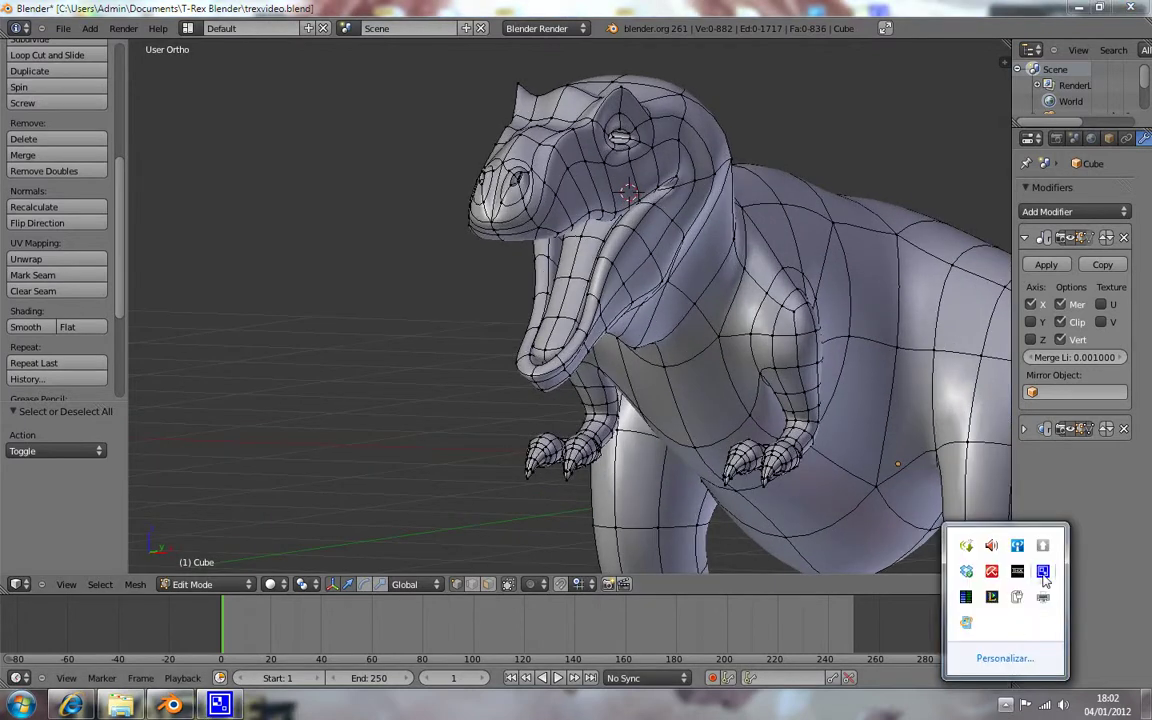
{"action": "left_click", "coordinate": [1043, 572]}
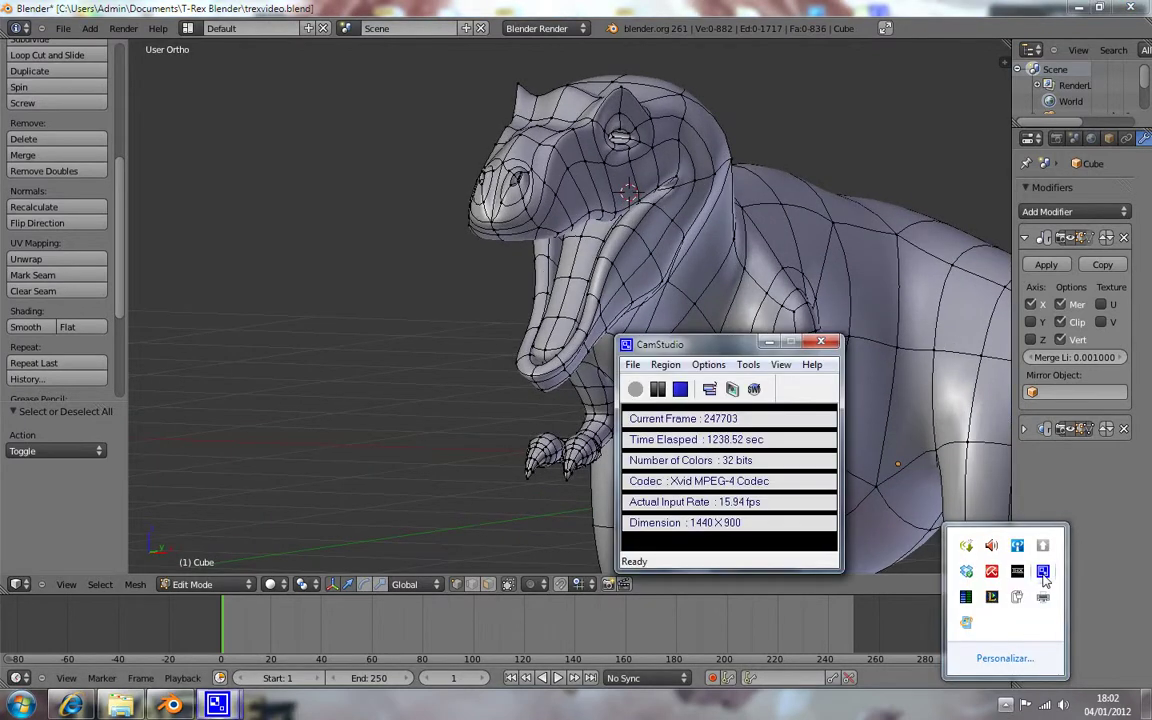
{"action": "left_click", "coordinate": [768, 342]}
{"action": "left_click", "coordinate": [742, 393]}
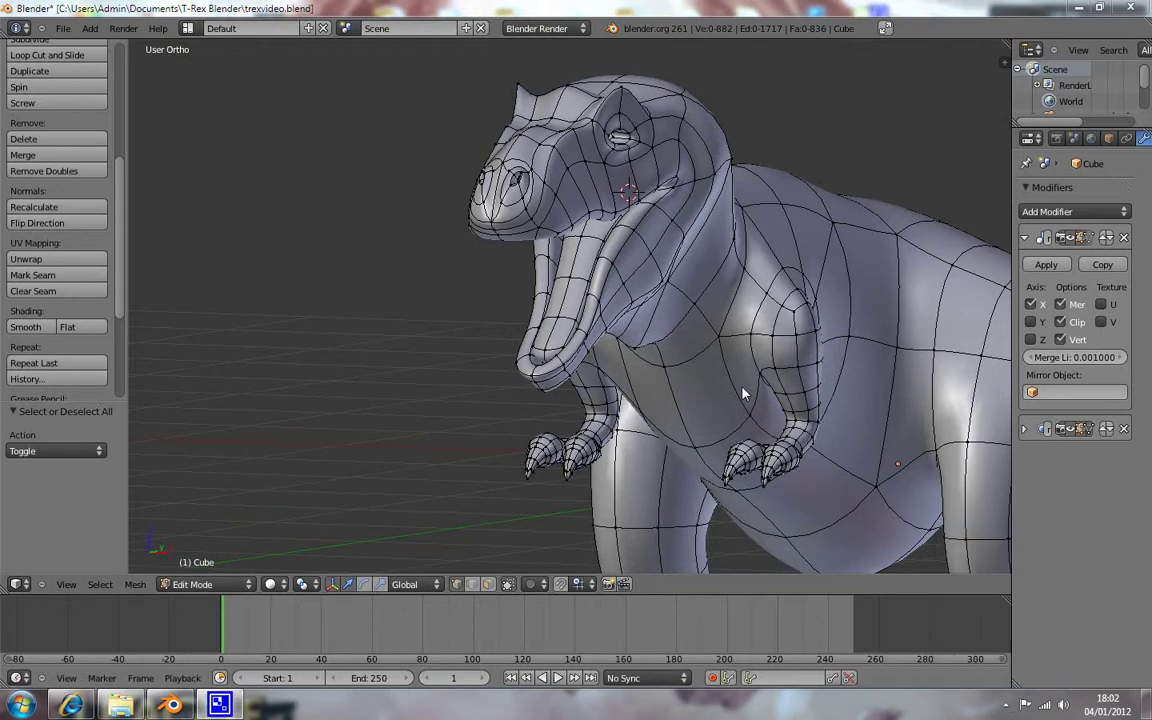
{"action": "left_click", "coordinate": [433, 382]}
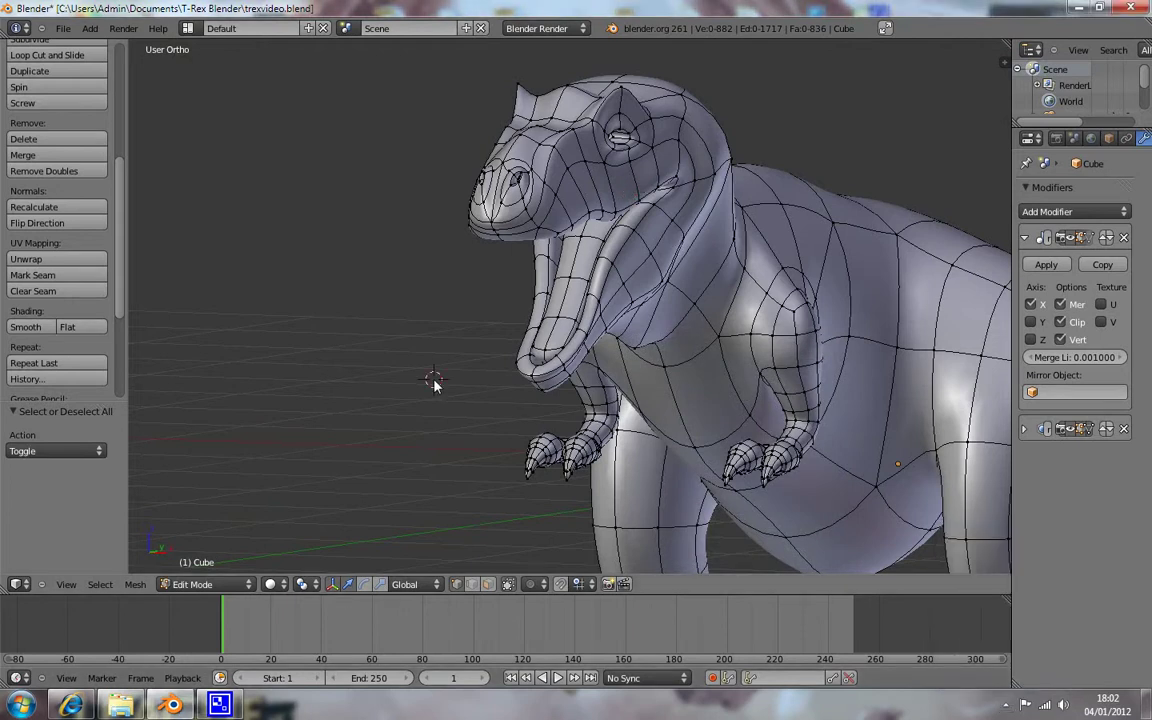
{"action": "key", "text": "KP_1"}
{"action": "scroll", "coordinate": [435, 385], "scroll_direction": "down", "scroll_amount": 3}
{"action": "middle_click_drag", "start_coordinate": [808, 219], "coordinate": [812, 288], "text": "shift"}
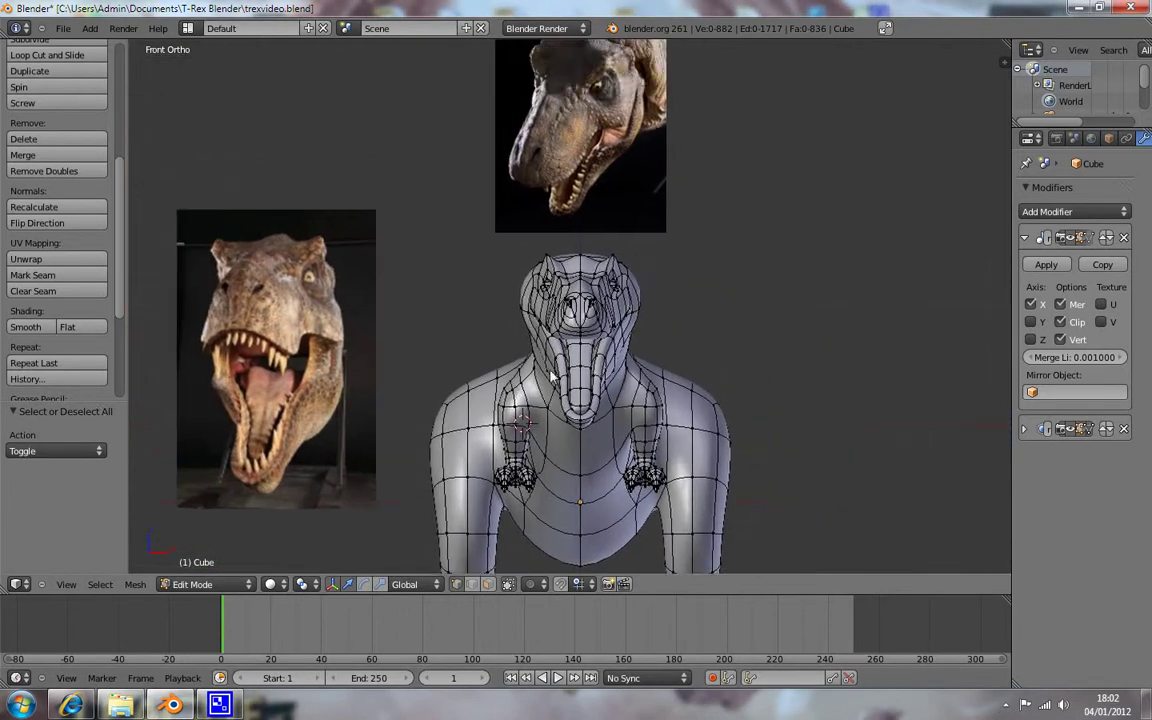
Step: Turn on proportional editing and move the right brow horn-tip vertex
{"action": "scroll", "coordinate": [812, 288], "scroll_direction": "up", "scroll_amount": 3}
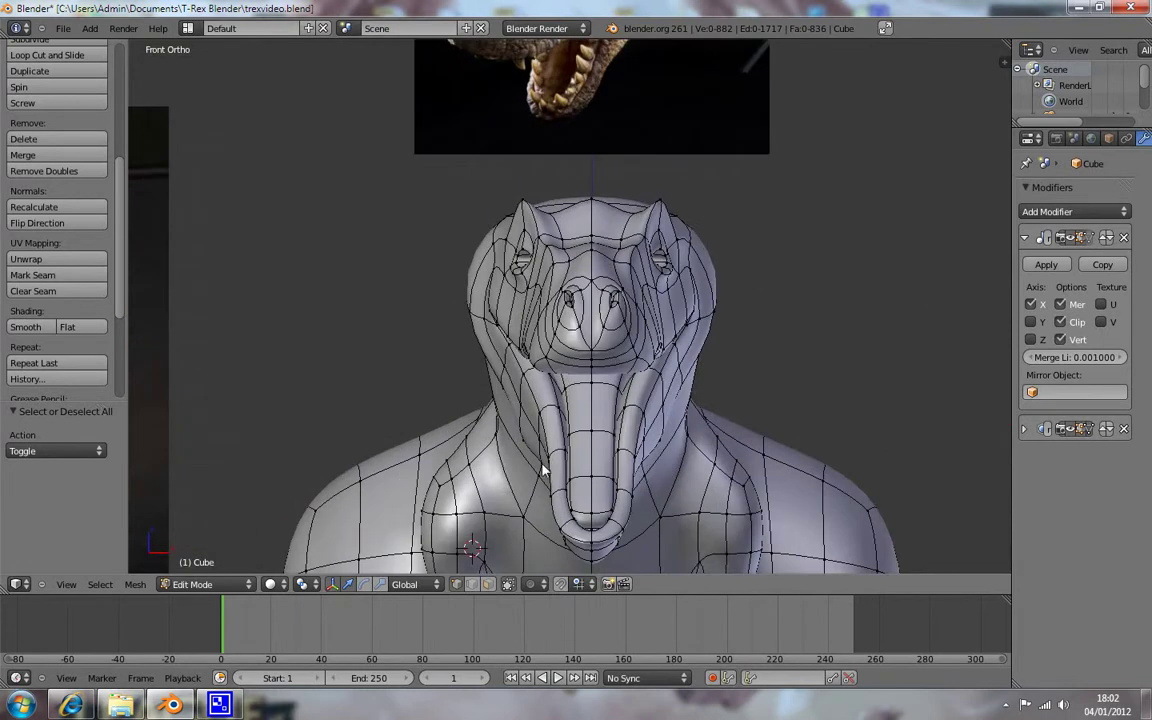
{"action": "right_click", "coordinate": [657, 230]}
{"action": "left_click", "coordinate": [531, 586]}
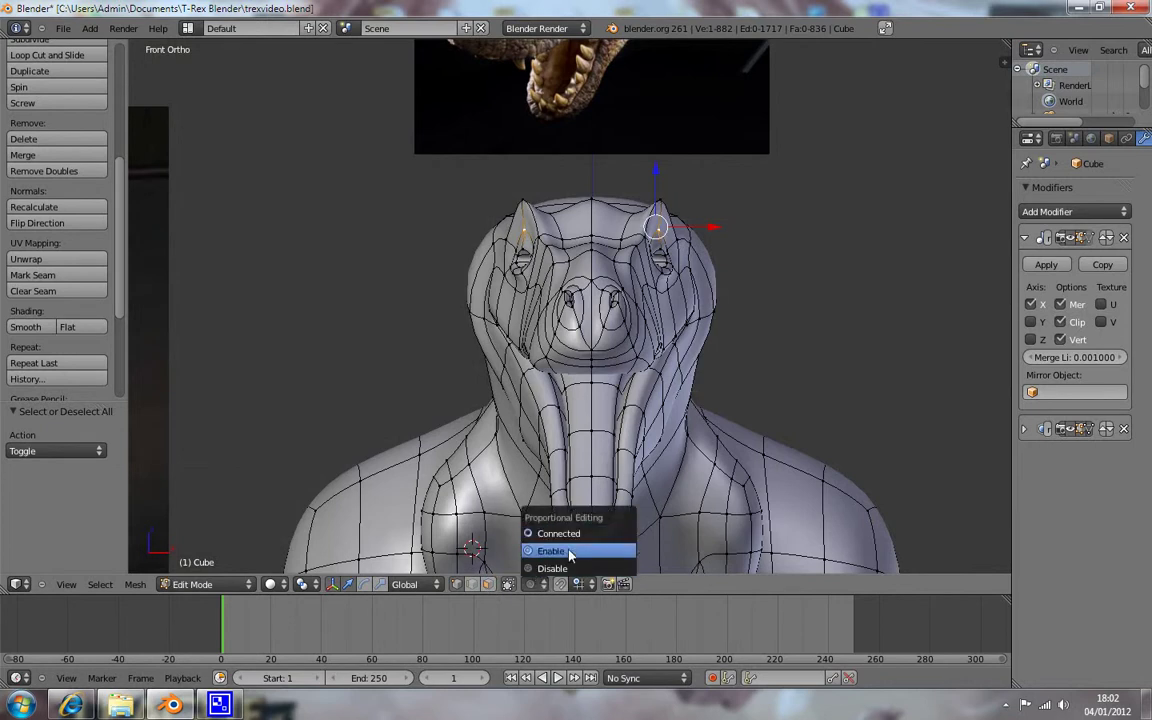
{"action": "left_click", "coordinate": [566, 551]}
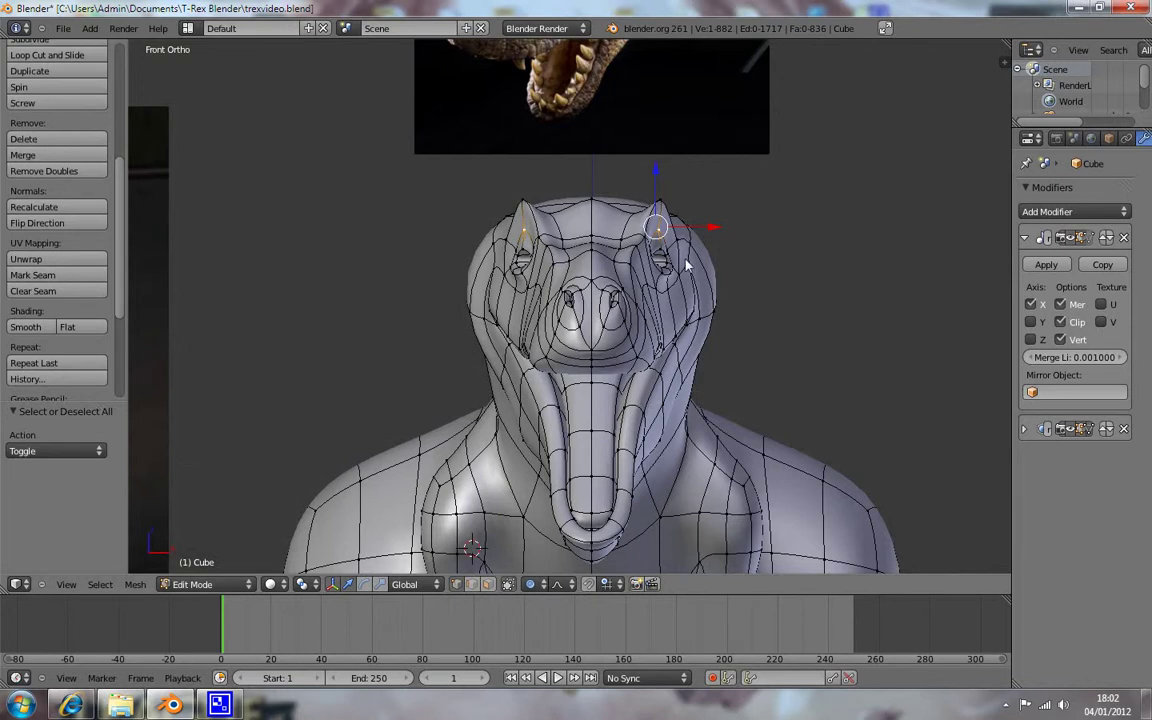
{"action": "key", "text": "g"}
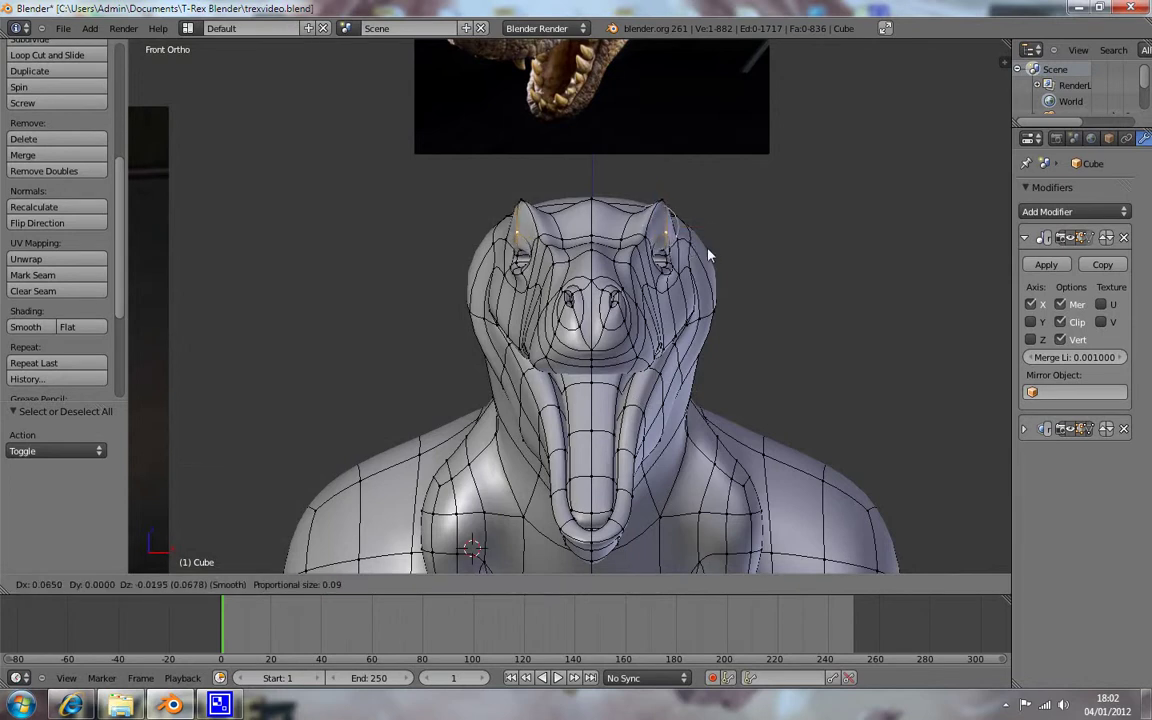
{"action": "left_click", "coordinate": [720, 326]}
Step: Reposition the horn tips again with a smaller proportional falloff radius
{"action": "scroll", "coordinate": [728, 300], "scroll_direction": "up", "scroll_amount": 3}
{"action": "scroll", "coordinate": [730, 285], "scroll_direction": "down", "scroll_amount": 3}
{"action": "key", "text": "g"}
{"action": "scroll", "coordinate": [733, 280], "scroll_direction": "down", "scroll_amount": 2}
{"action": "scroll", "coordinate": [733, 280], "scroll_direction": "down", "scroll_amount": 3}
{"action": "scroll", "coordinate": [733, 280], "scroll_direction": "down", "scroll_amount": 5}
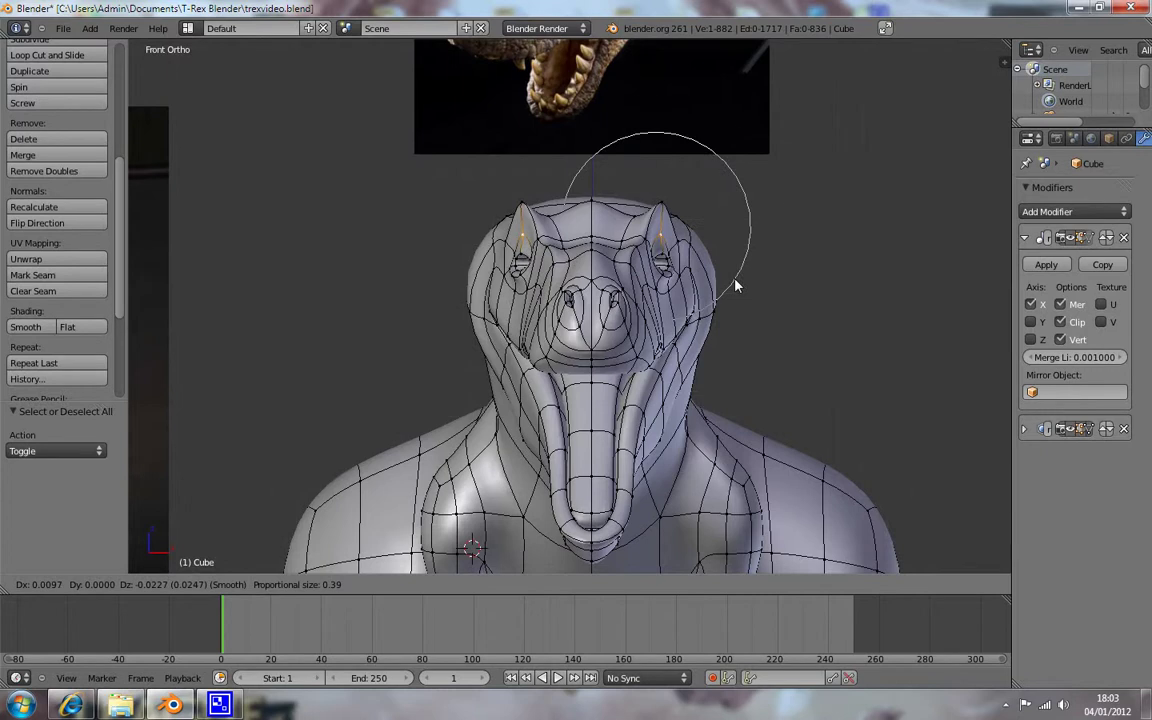
{"action": "scroll", "coordinate": [740, 281], "scroll_direction": "down", "scroll_amount": 2}
{"action": "left_click", "coordinate": [745, 280]}
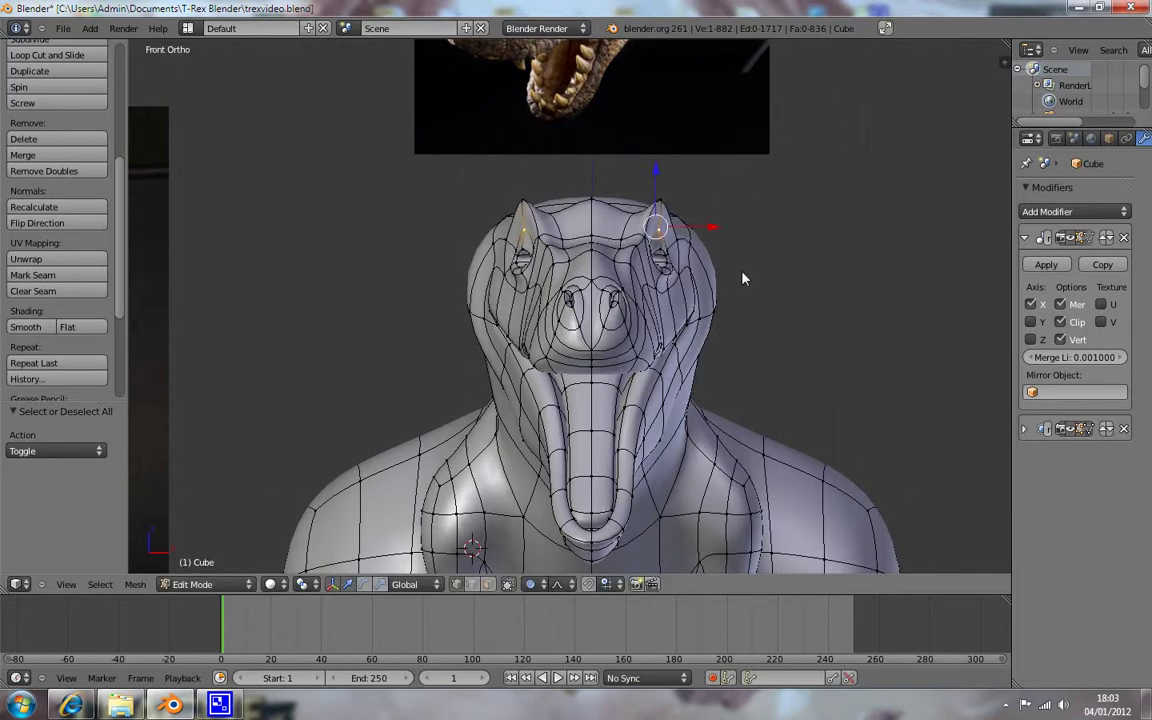
Step: Rotate the horn tips and pull them upward into sharper points
{"action": "key", "text": "r"}
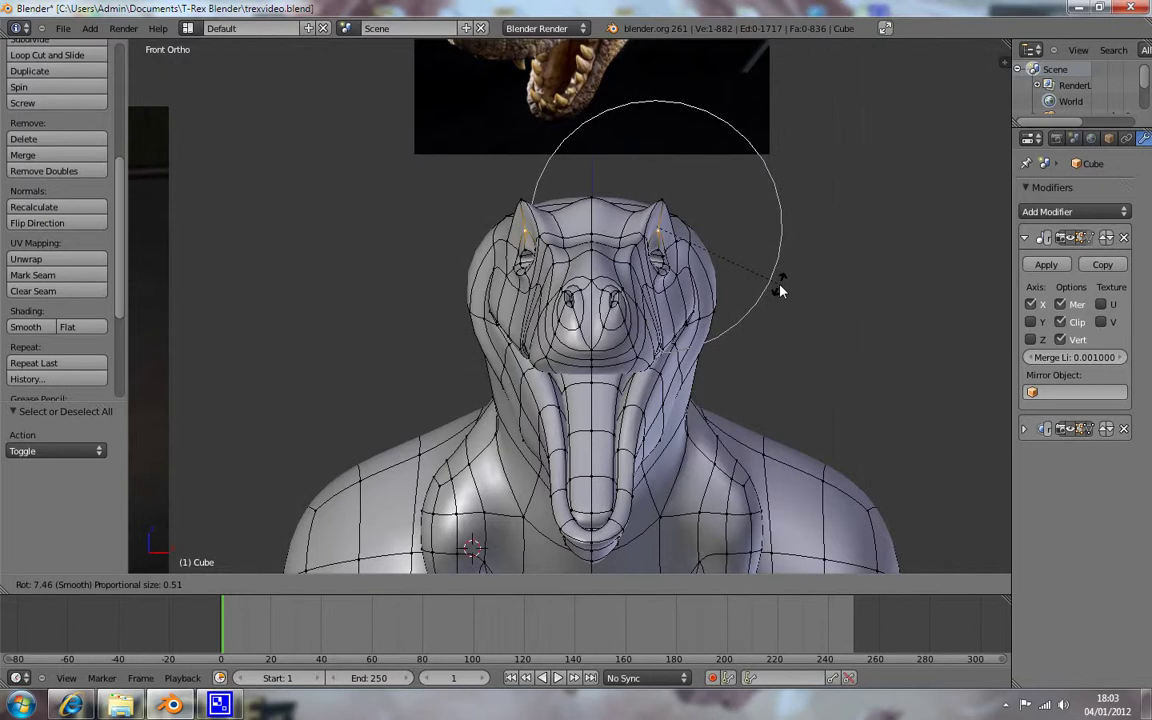
{"action": "left_click", "coordinate": [778, 291]}
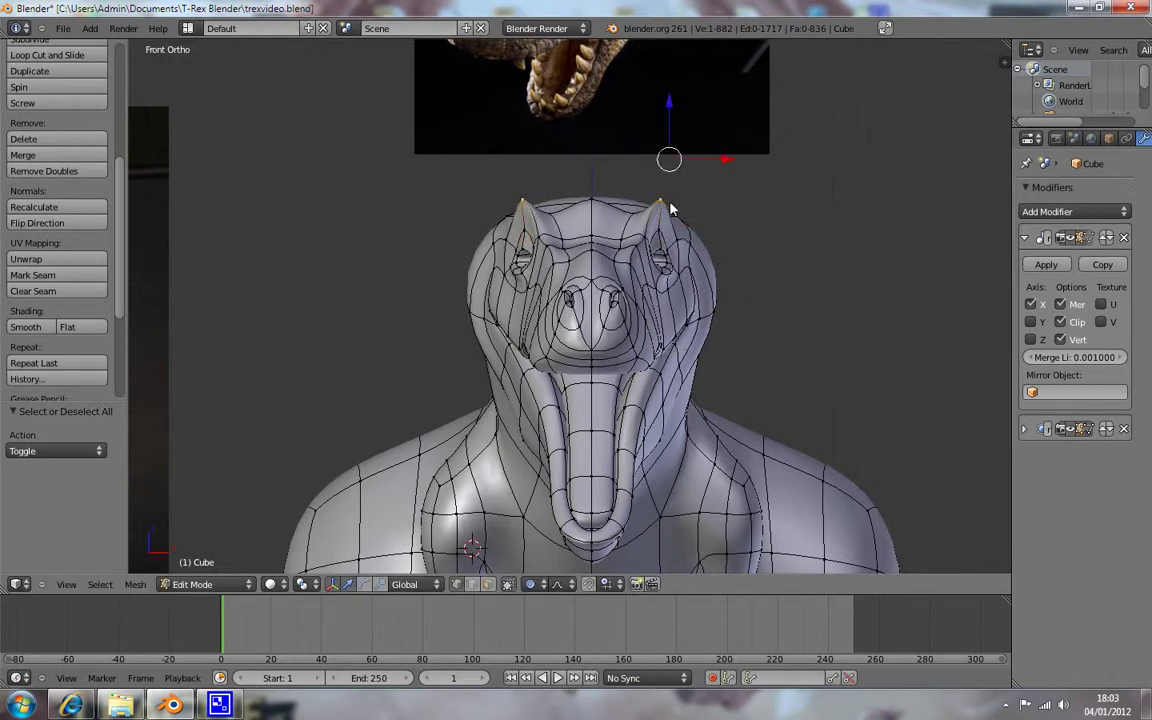
{"action": "key", "text": "g"}
{"action": "left_click", "coordinate": [746, 240]}
{"action": "scroll", "coordinate": [728, 330], "scroll_direction": "down", "scroll_amount": 3}
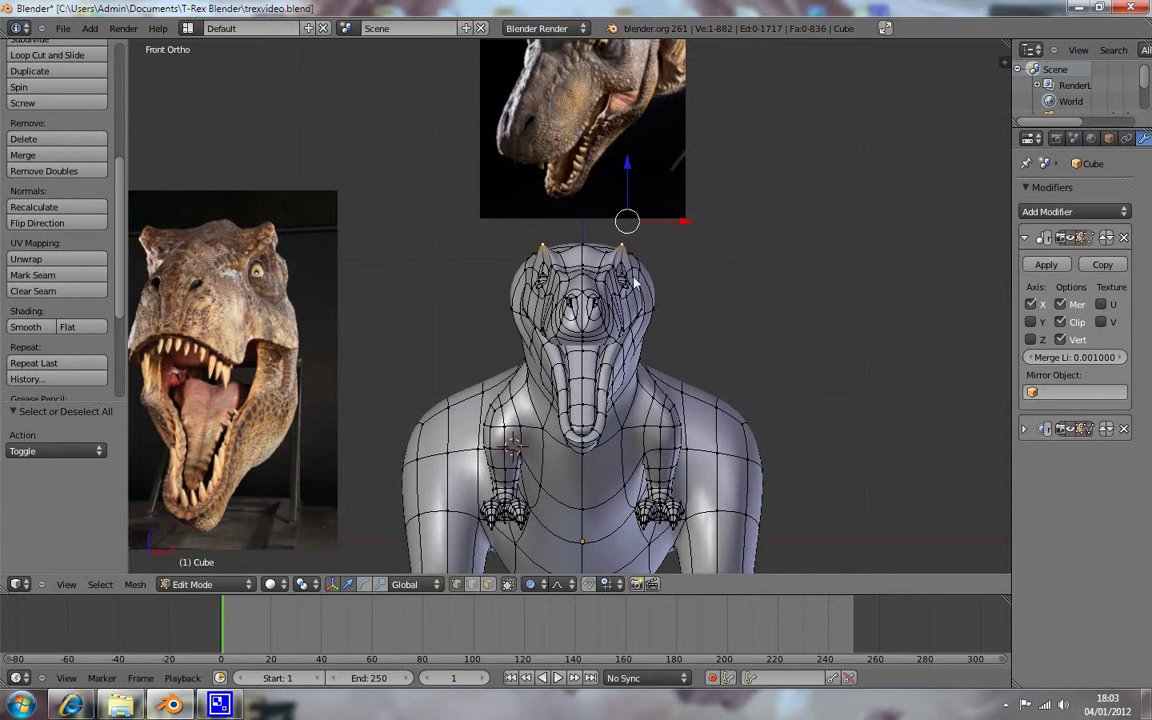
{"action": "scroll", "coordinate": [634, 285], "scroll_direction": "up", "scroll_amount": 2}
{"action": "scroll", "coordinate": [694, 298], "scroll_direction": "up", "scroll_amount": 1}
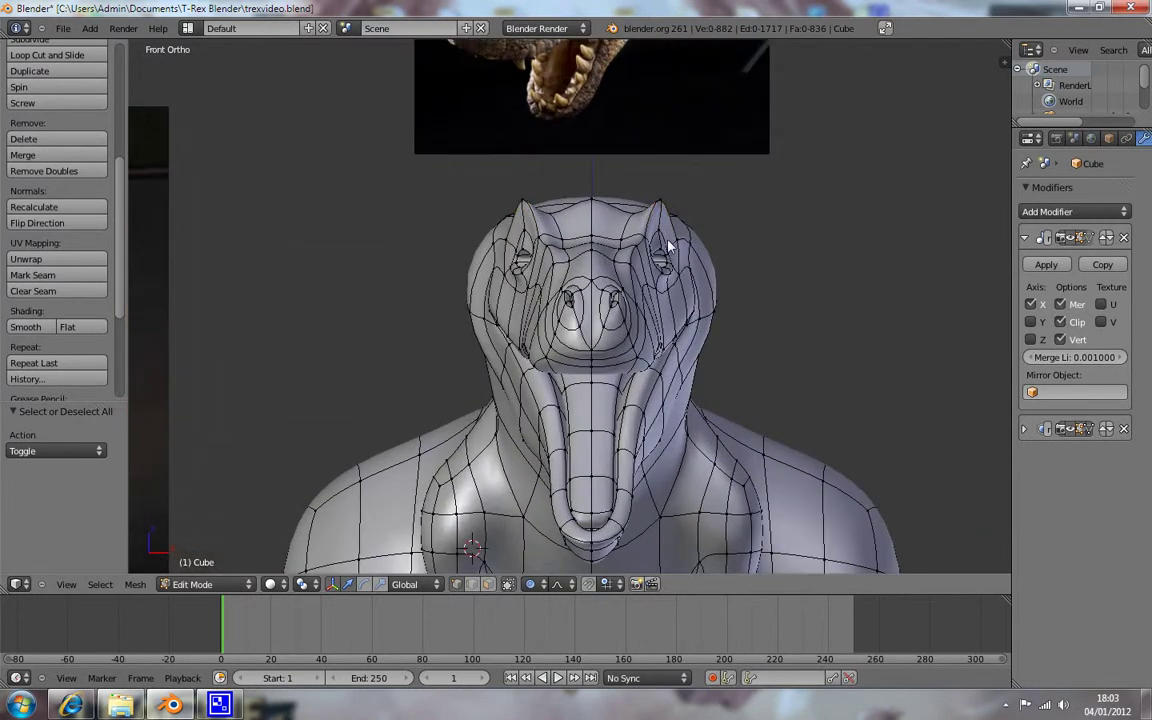
{"action": "right_click", "coordinate": [665, 250], "text": "alt"}
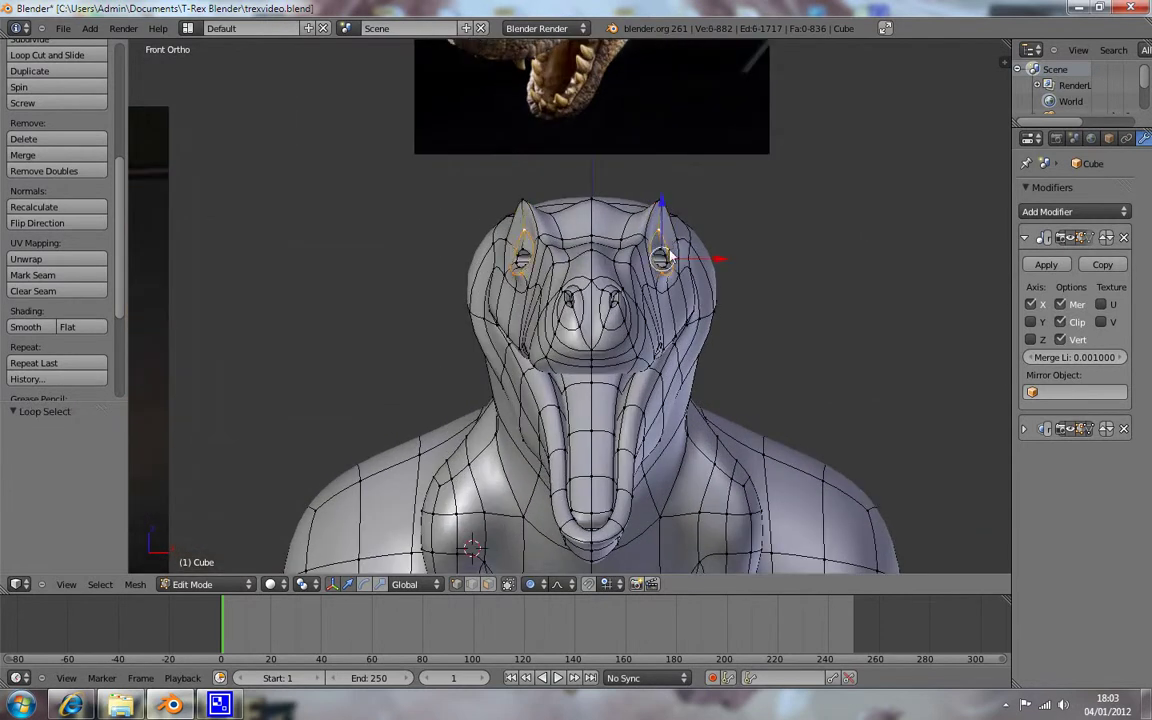
Step: Grow the eye-loop selection to cover both brow horns and check it in side and front views
{"action": "key", "text": "ctrl+KP_Add"}
{"action": "key", "text": "ctrl+KP_Add"}
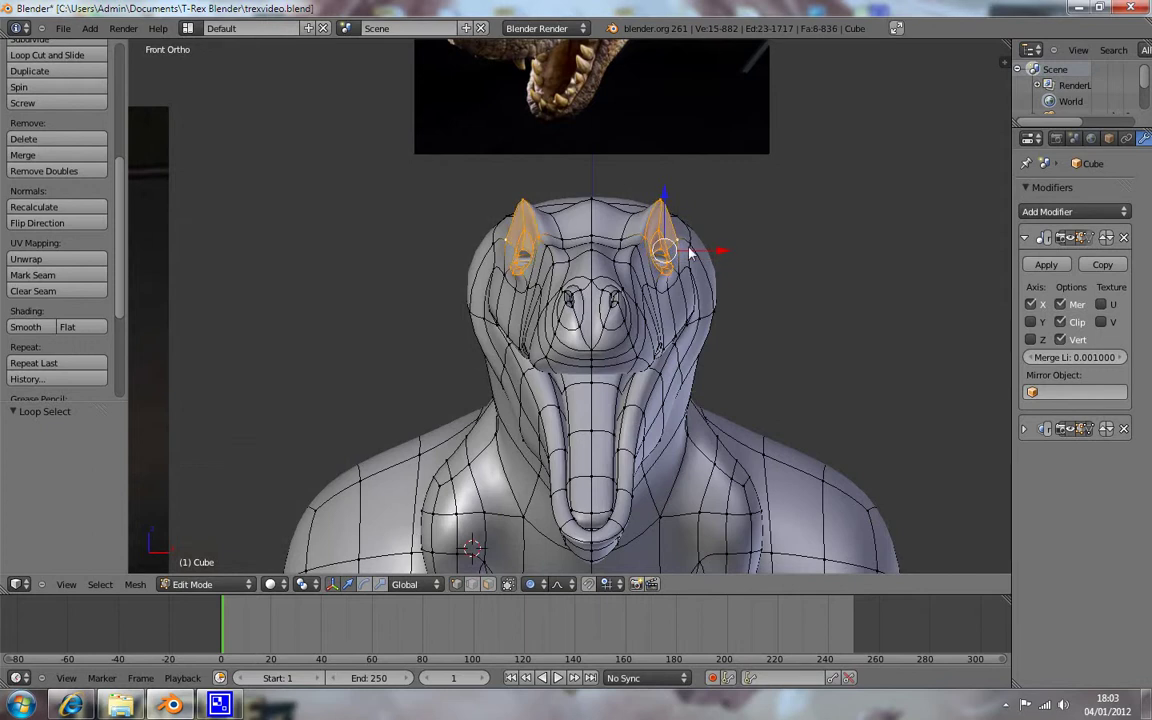
{"action": "middle_click_drag", "start_coordinate": [733, 301], "coordinate": [656, 305]}
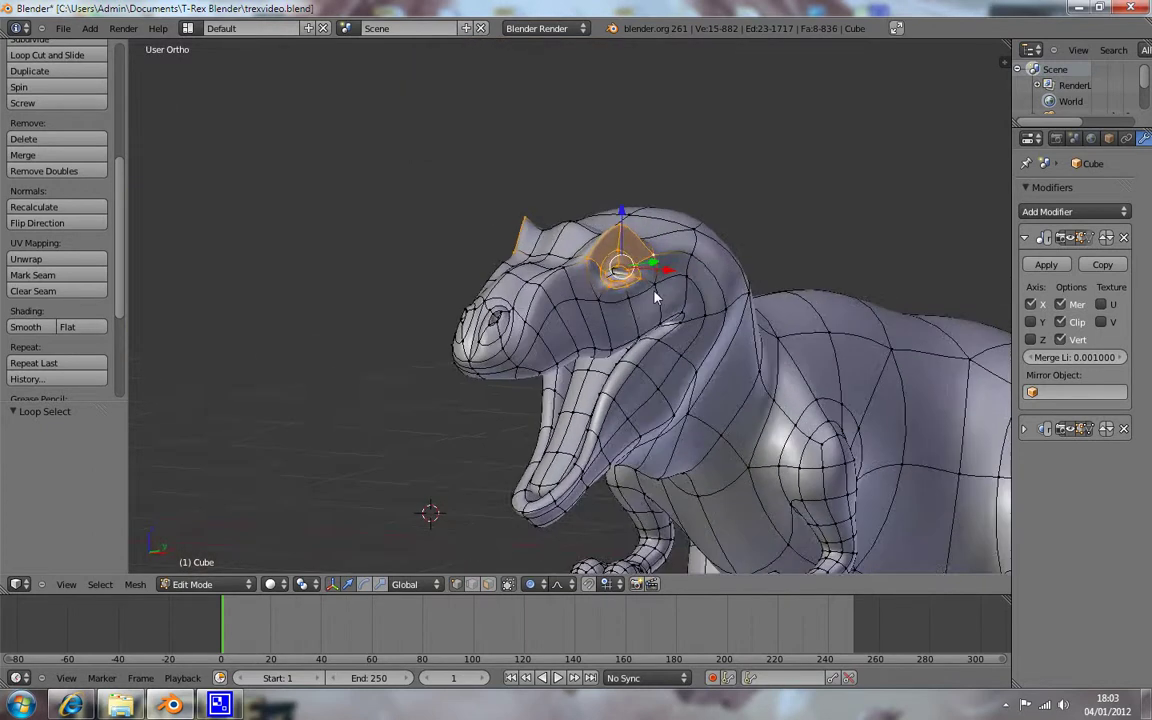
{"action": "right_click", "coordinate": [610, 304], "text": "shift"}
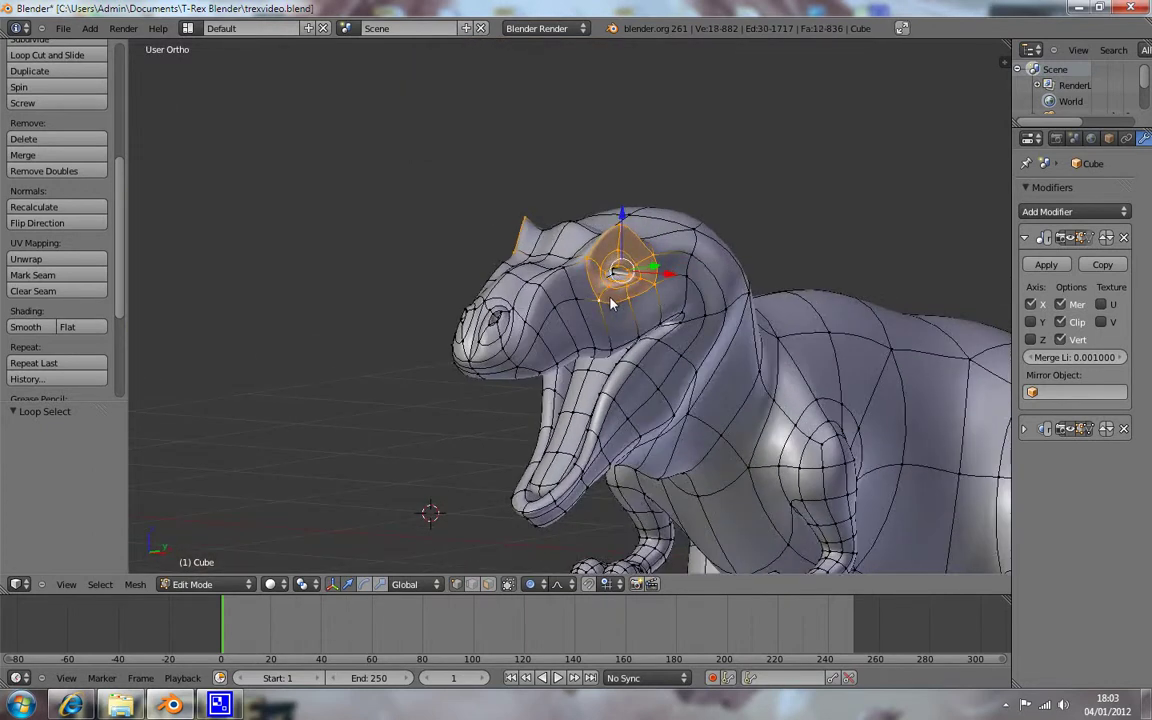
{"action": "key", "text": "KP_3"}
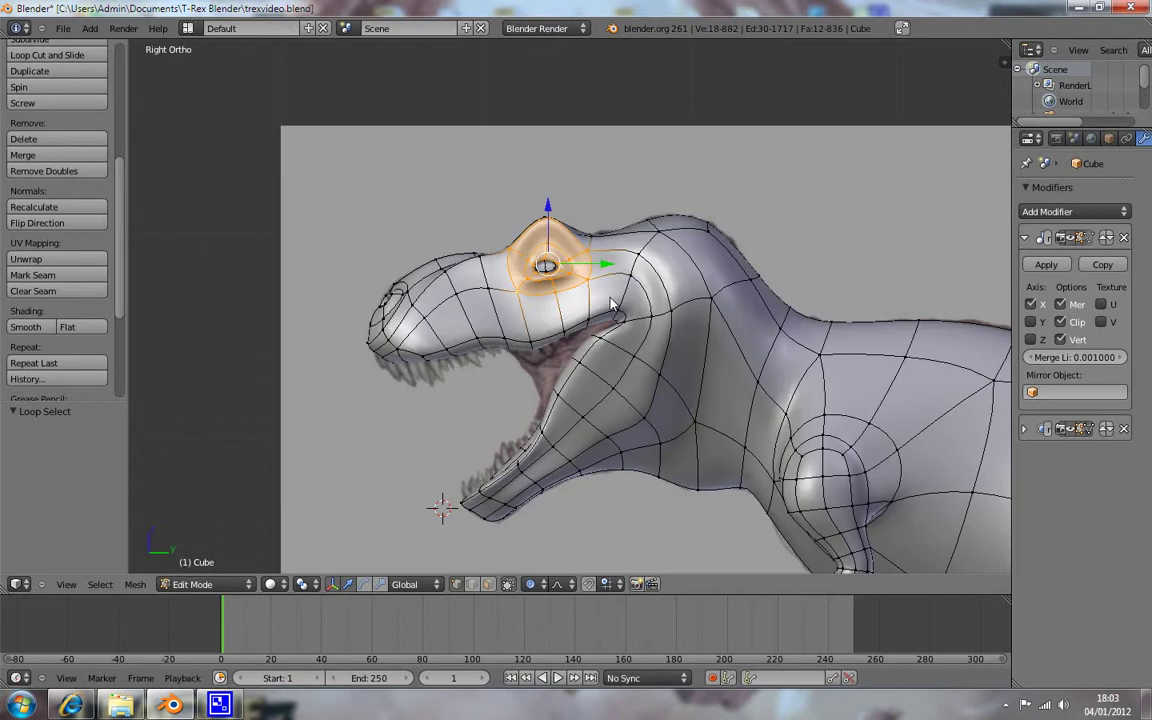
{"action": "key", "text": "ctrl+KP_1"}
{"action": "key", "text": "KP_1"}
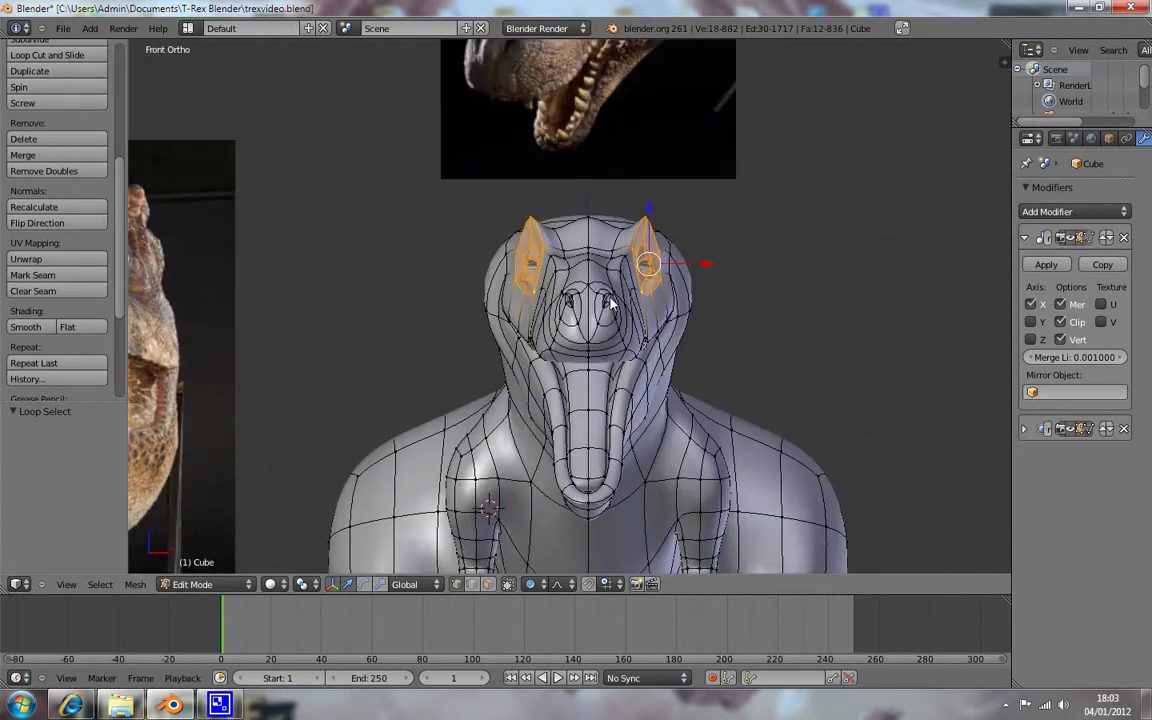
Step: Shift both horns slightly outward along X with proportional falloff moving the surrounding brow
{"action": "key", "text": "g"}
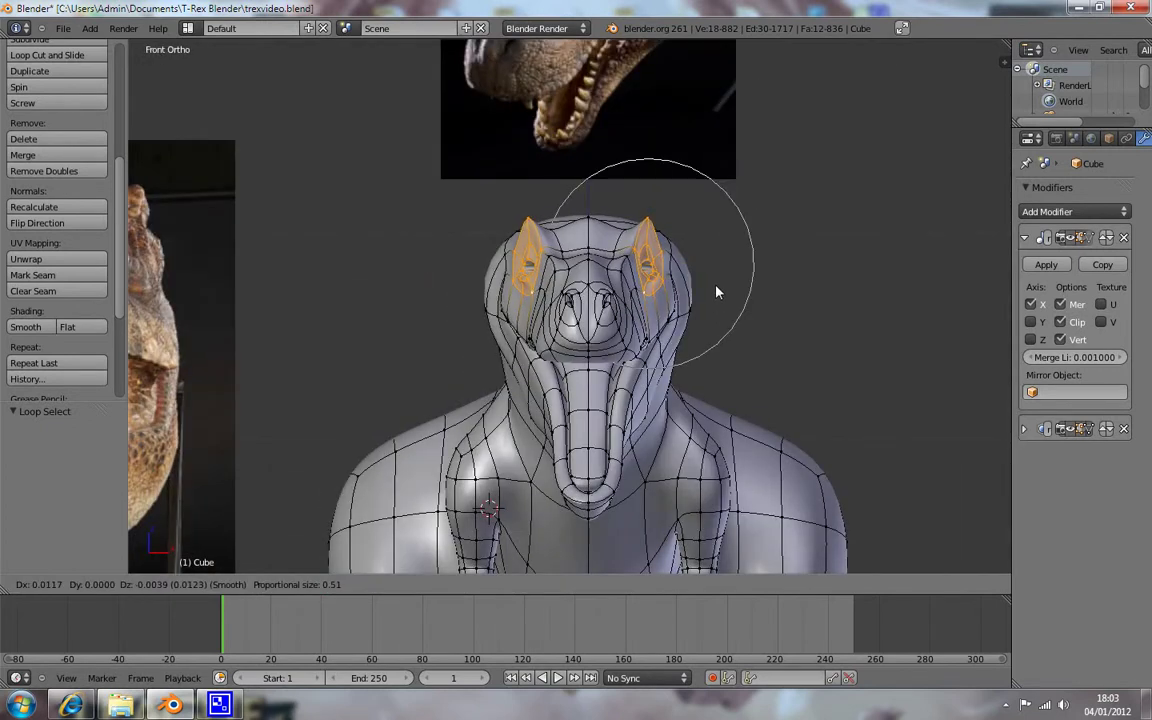
{"action": "left_click", "coordinate": [716, 291]}
{"action": "key", "text": "g"}
{"action": "key", "text": "x"}
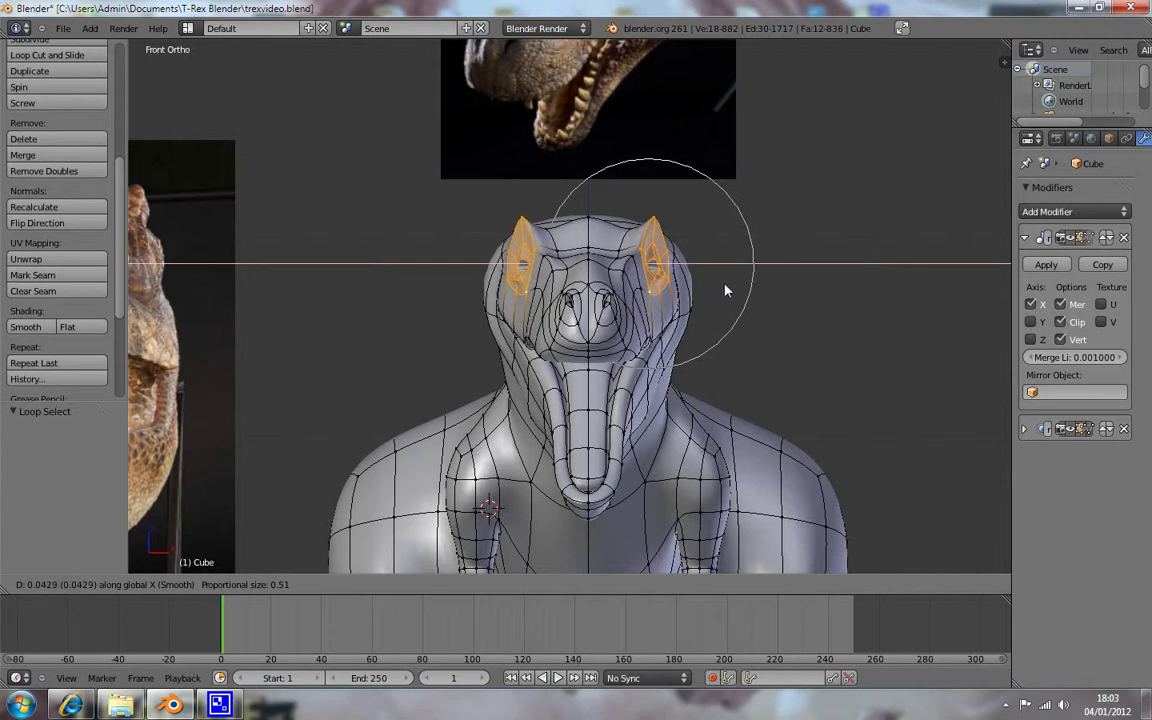
{"action": "left_click", "coordinate": [725, 290]}
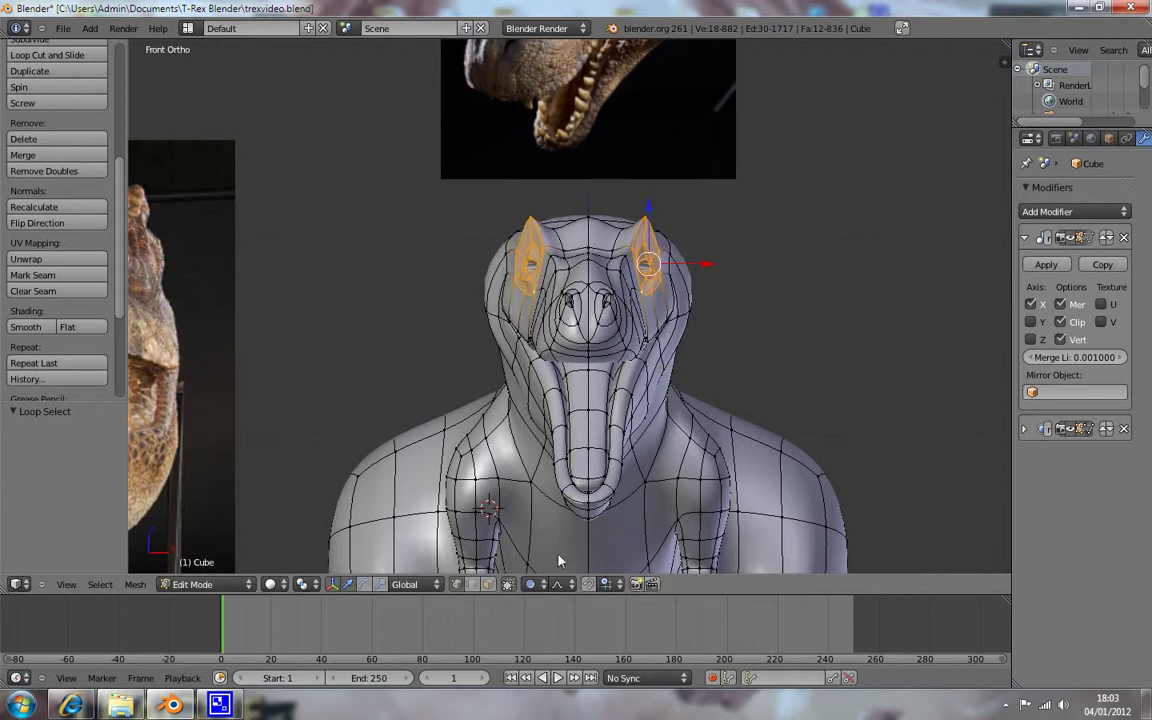
{"action": "left_click", "coordinate": [536, 584]}
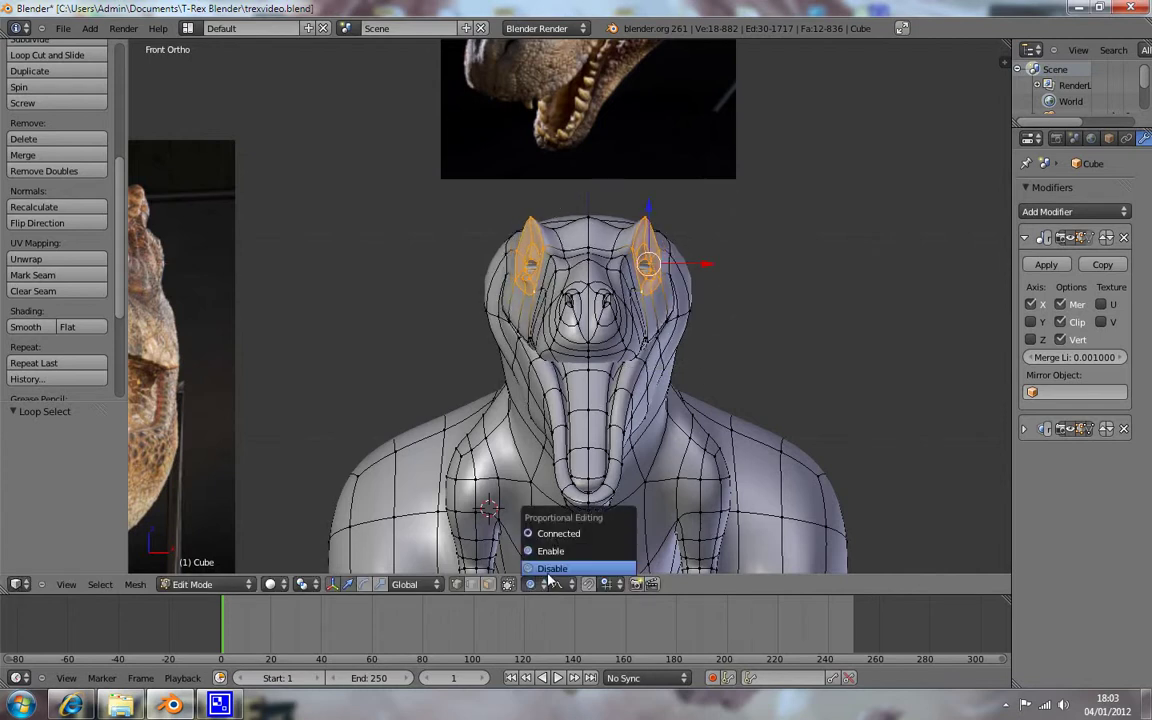
Step: Disable proportional editing, nudge only the horns 0.0312 further along X, then deselect and orbit to check
{"action": "left_click", "coordinate": [548, 572]}
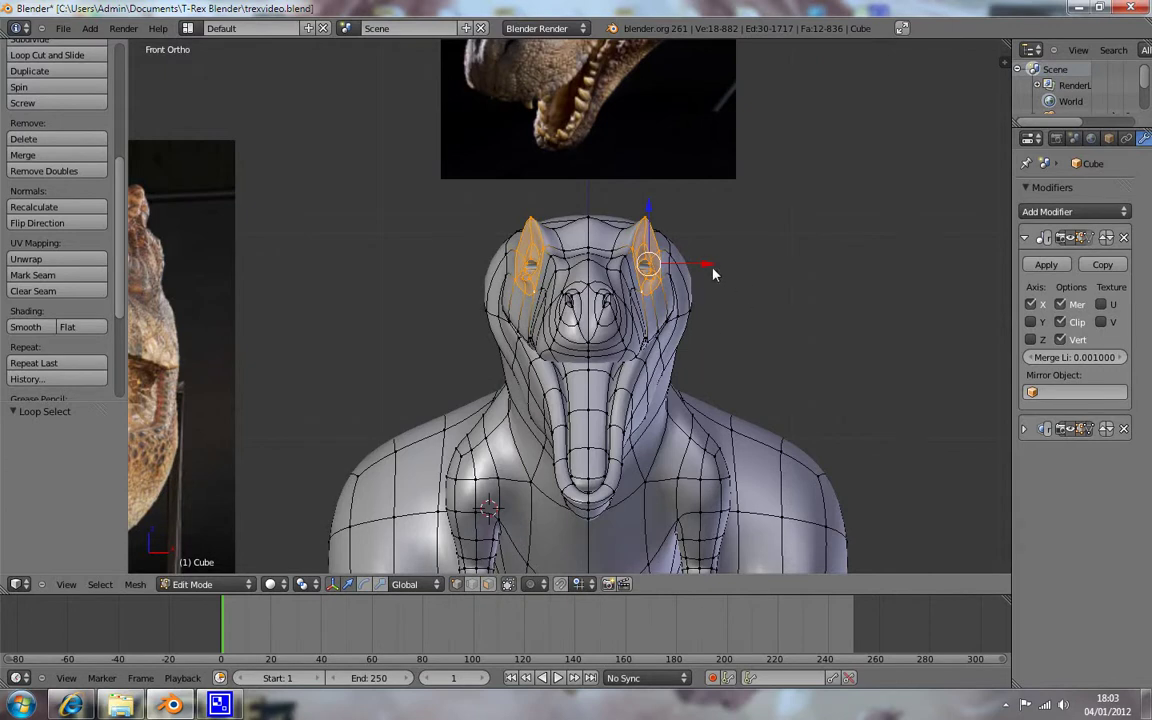
{"action": "left_click_drag", "start_coordinate": [713, 272], "coordinate": [720, 275]}
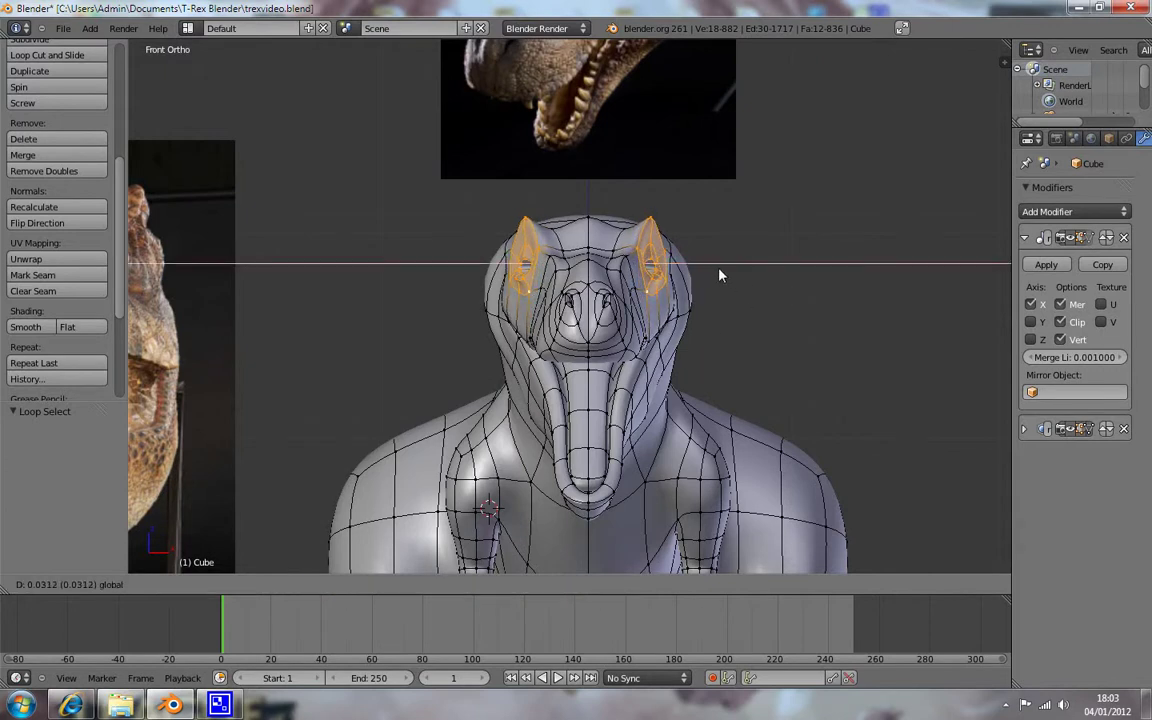
{"action": "left_click_drag", "start_coordinate": [720, 275], "coordinate": [725, 280]}
{"action": "key", "text": "a"}
{"action": "mouse_move", "coordinate": [820, 315]}
{"action": "middle_mouse_down"}
{"action": "mouse_move", "coordinate": [773, 392]}
{"action": "mouse_move", "coordinate": [833, 342]}
{"action": "mouse_move", "coordinate": [717, 304]}
{"action": "mouse_move", "coordinate": [650, 361]}
{"action": "mouse_move", "coordinate": [737, 317]}
{"action": "mouse_move", "coordinate": [820, 358]}
{"action": "middle_mouse_up"}
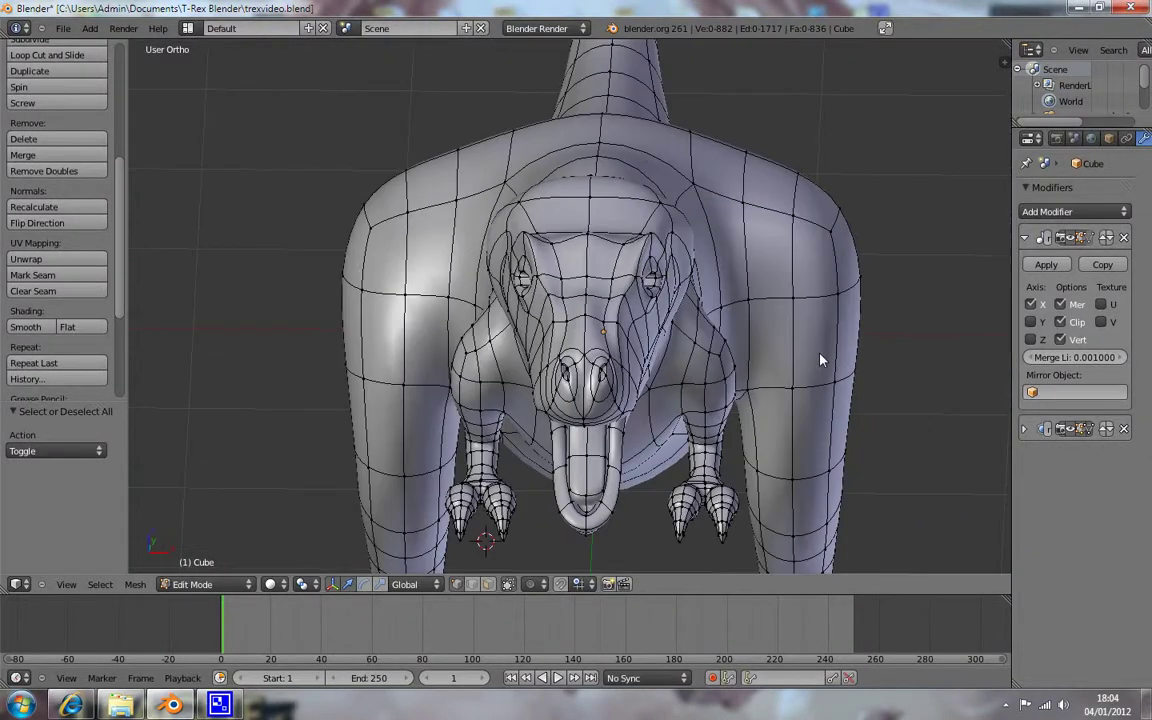
Step: Return to front view and zoom in to inspect the brow beside the right eye
{"action": "key", "text": "KP_1"}
{"action": "scroll", "coordinate": [760, 335], "scroll_direction": "up", "scroll_amount": 2}
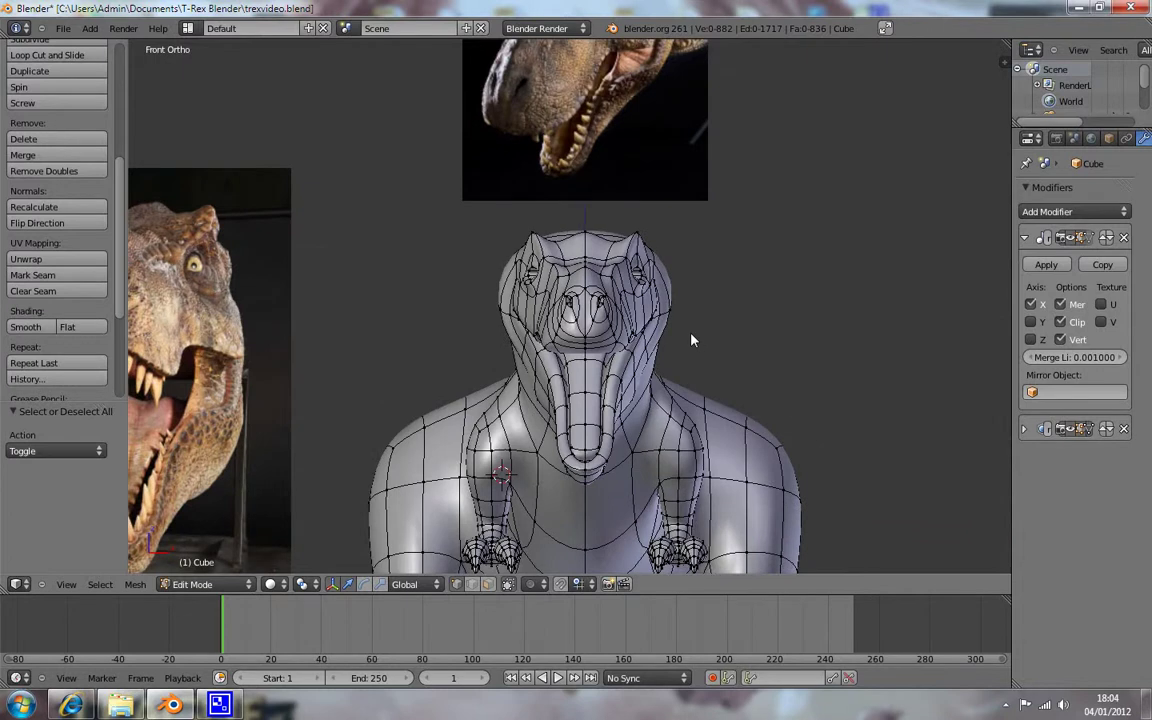
{"action": "scroll", "coordinate": [691, 340], "scroll_direction": "up", "scroll_amount": 2}
{"action": "right_click", "coordinate": [678, 285]}
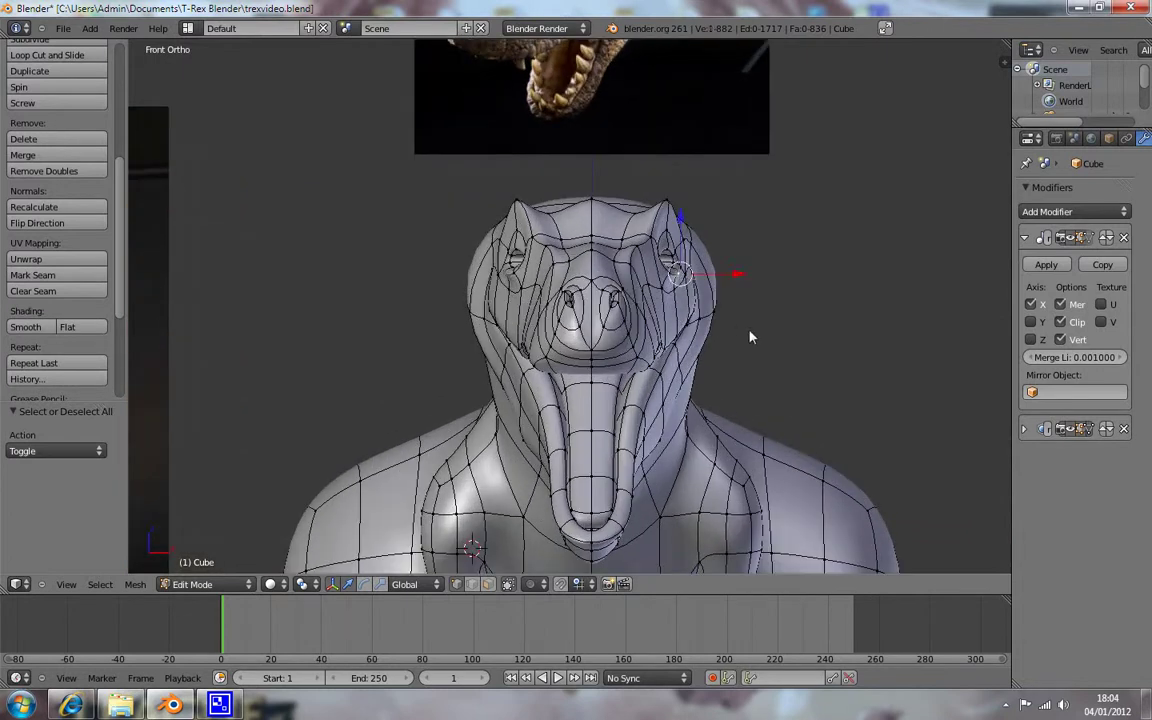
{"action": "key", "text": "a"}
Step: Zoom out to show the whole T-Rex and references, then bring up CamStudio from the system tray
{"action": "scroll", "coordinate": [752, 340], "scroll_direction": "down", "scroll_amount": 1}
{"action": "scroll", "coordinate": [753, 339], "scroll_direction": "down", "scroll_amount": 2}
{"action": "scroll", "coordinate": [756, 339], "scroll_direction": "down", "scroll_amount": 2}
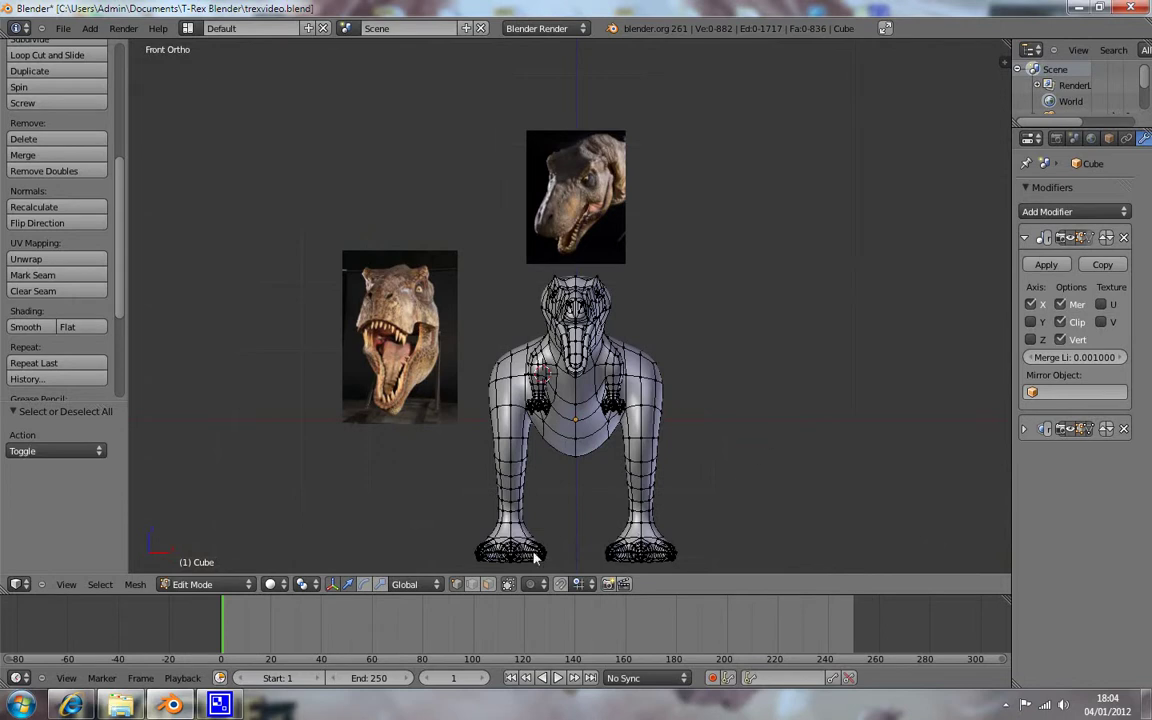
{"action": "left_click", "coordinate": [1005, 703]}
{"action": "left_click", "coordinate": [1045, 578]}
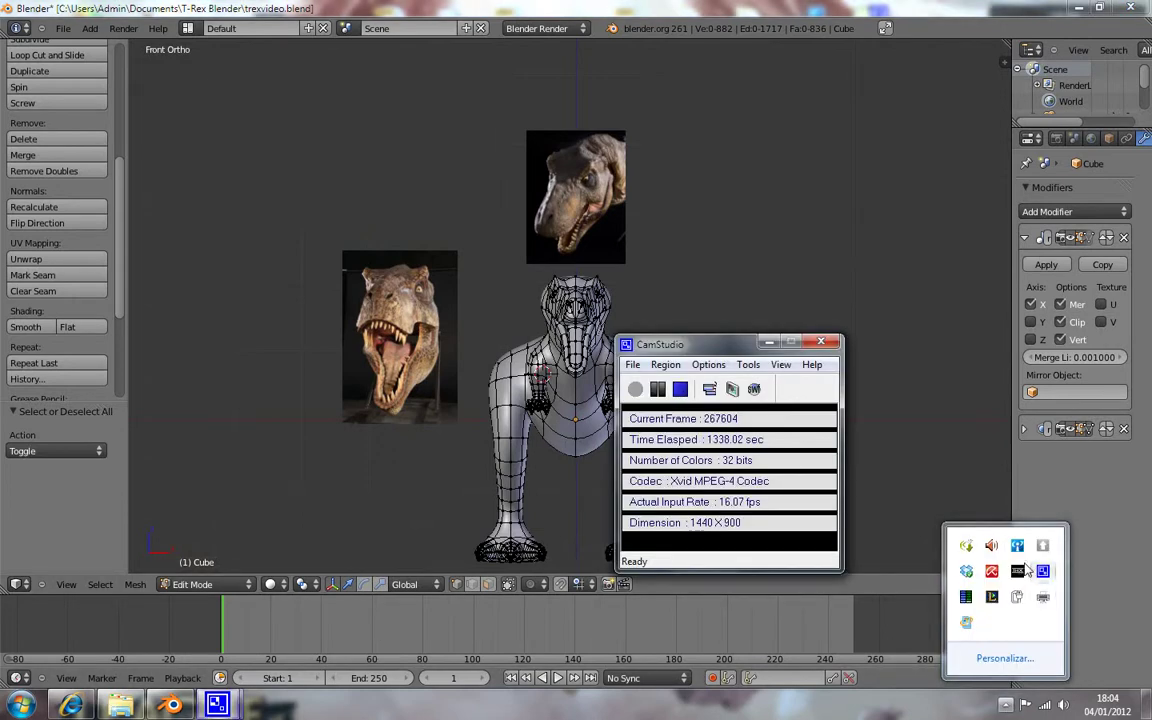